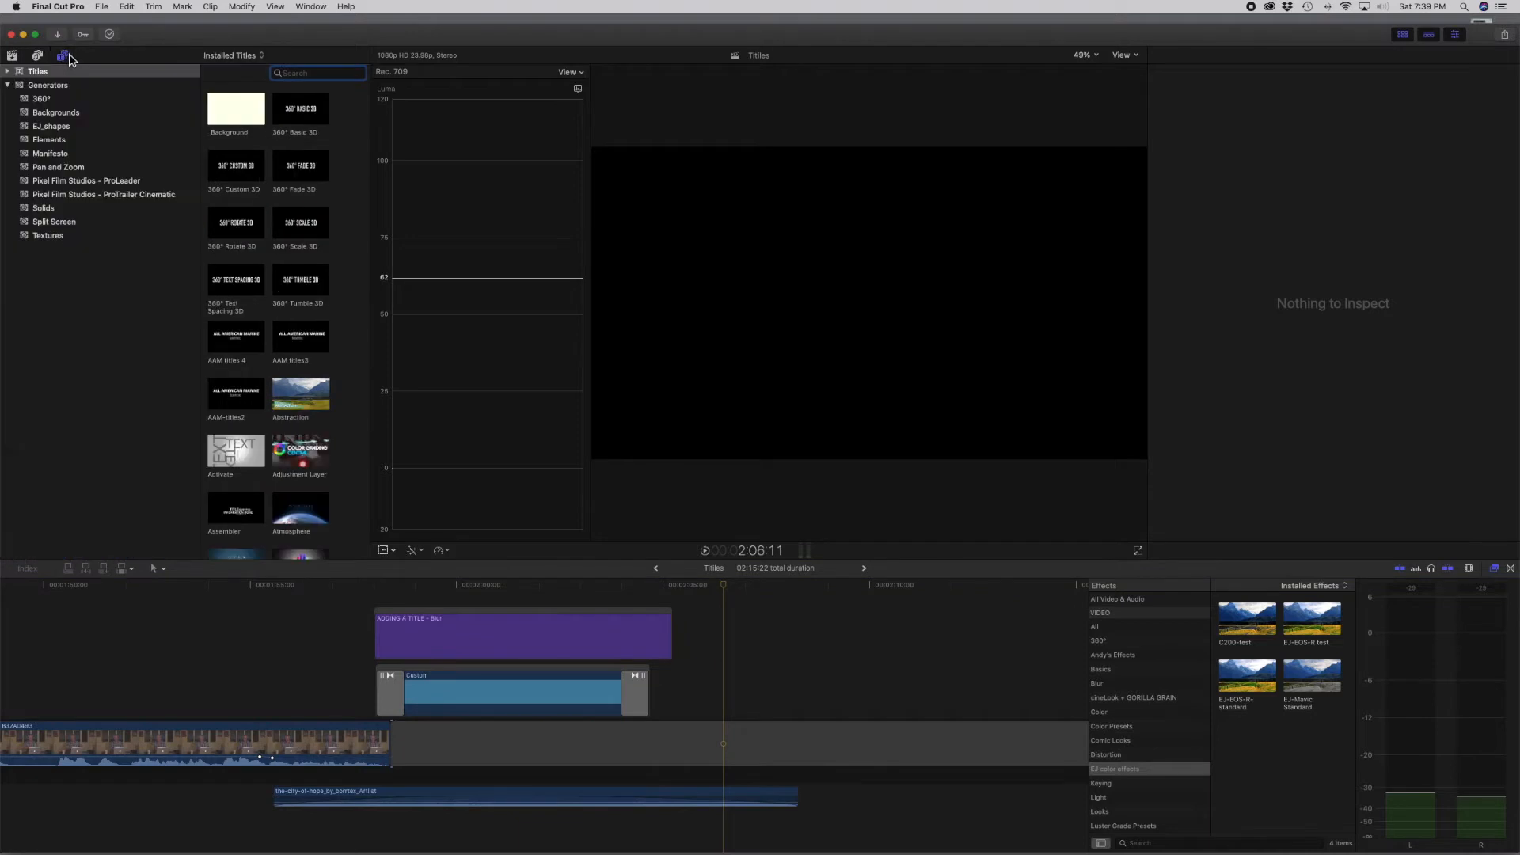
Drag the Custom solid from Generators > Solids onto the timeline at the playhead
{"action": "left_click", "coordinate": [8, 86]}
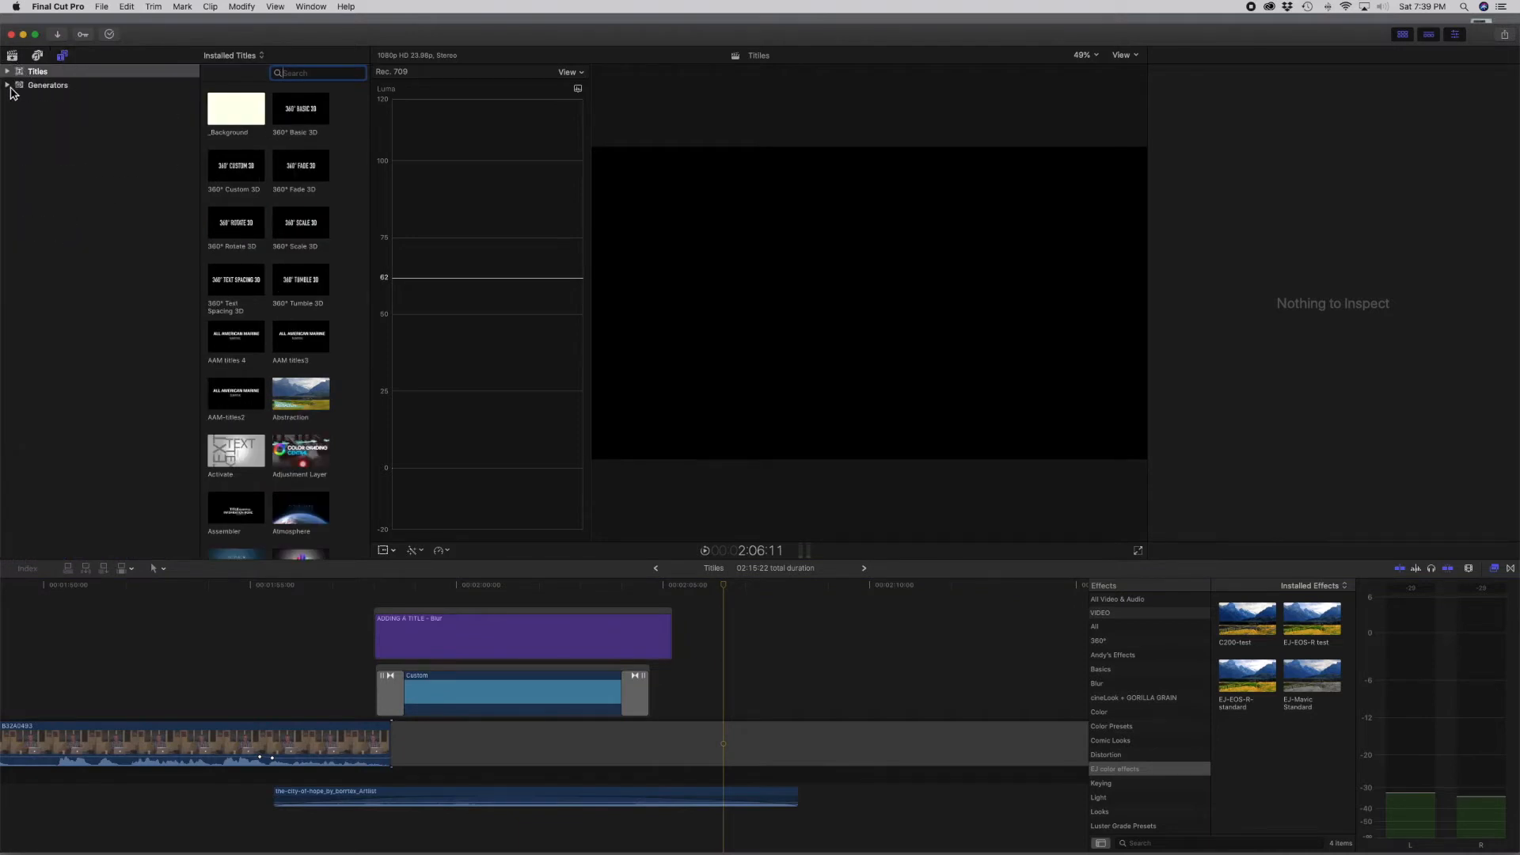
{"action": "left_click", "coordinate": [8, 85]}
{"action": "left_click", "coordinate": [64, 116]}
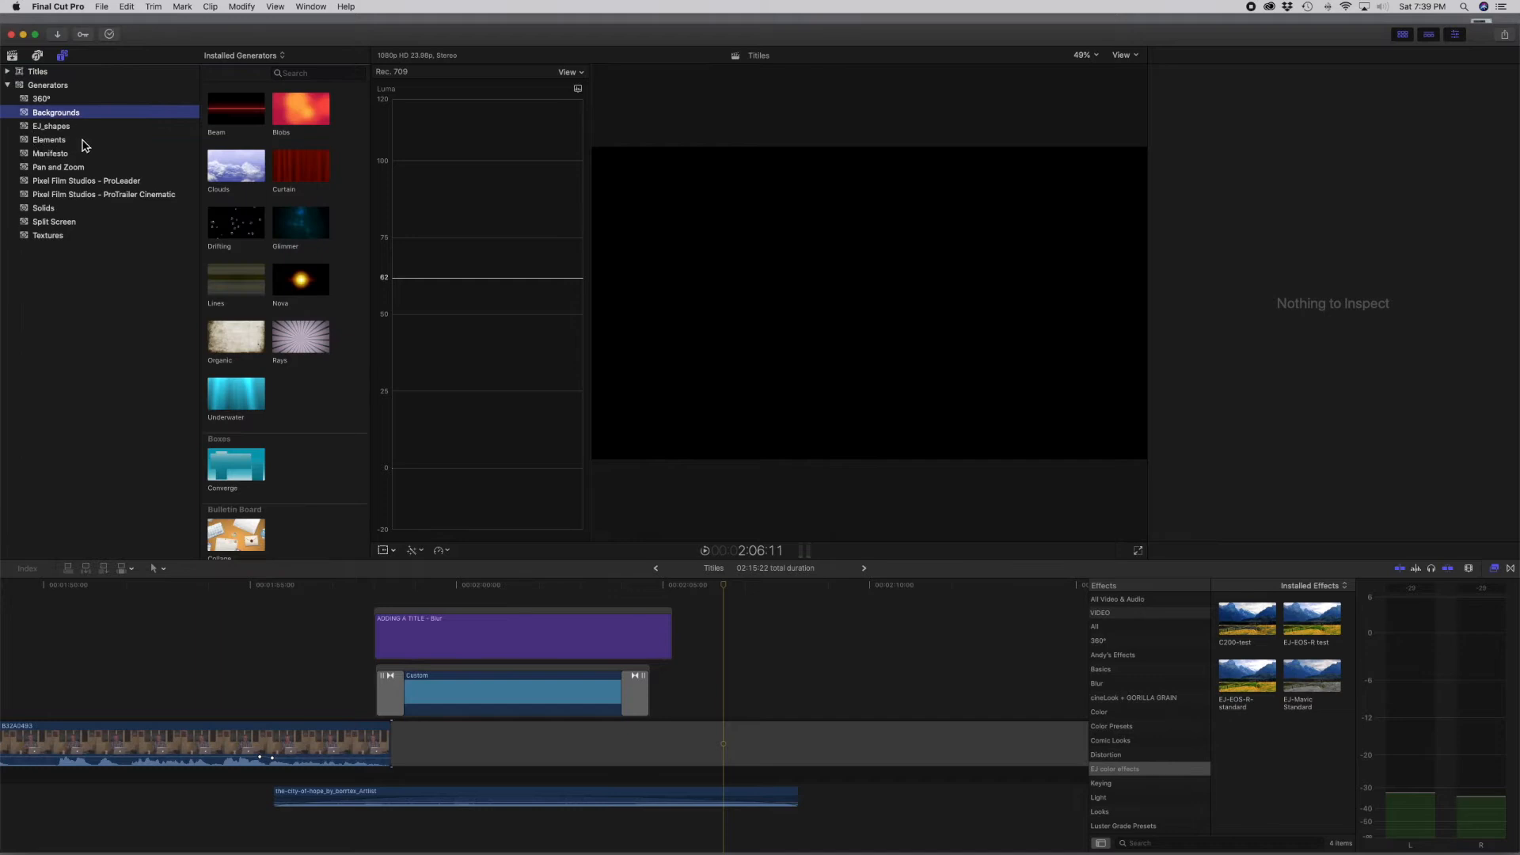
{"action": "left_click", "coordinate": [45, 208]}
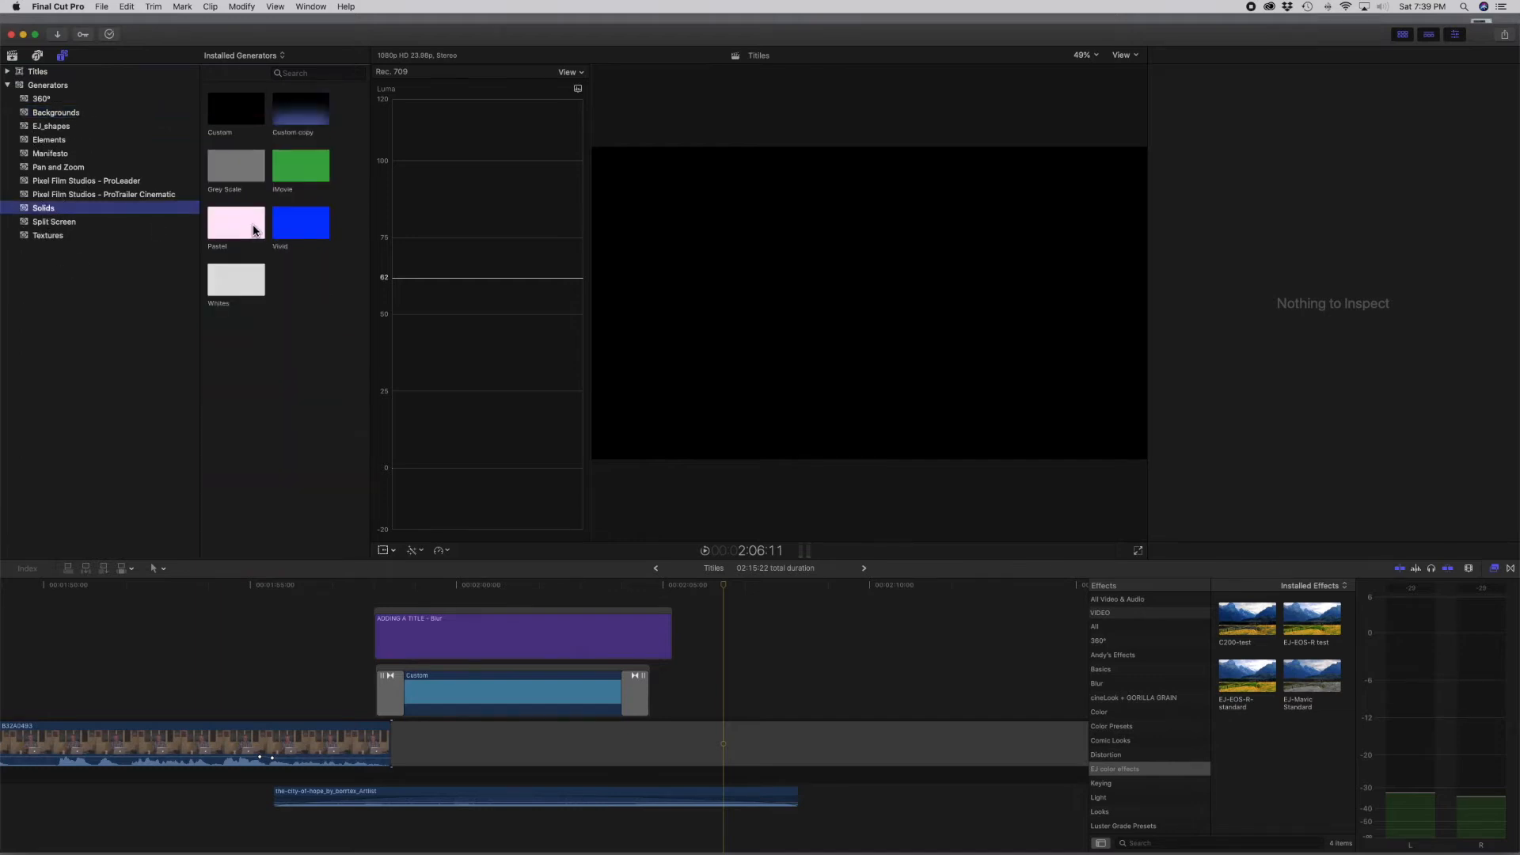
{"action": "left_click_drag", "start_coordinate": [229, 111], "coordinate": [741, 707]}
{"action": "scroll", "coordinate": [749, 620], "scroll_direction": "right", "scroll_amount": 5}
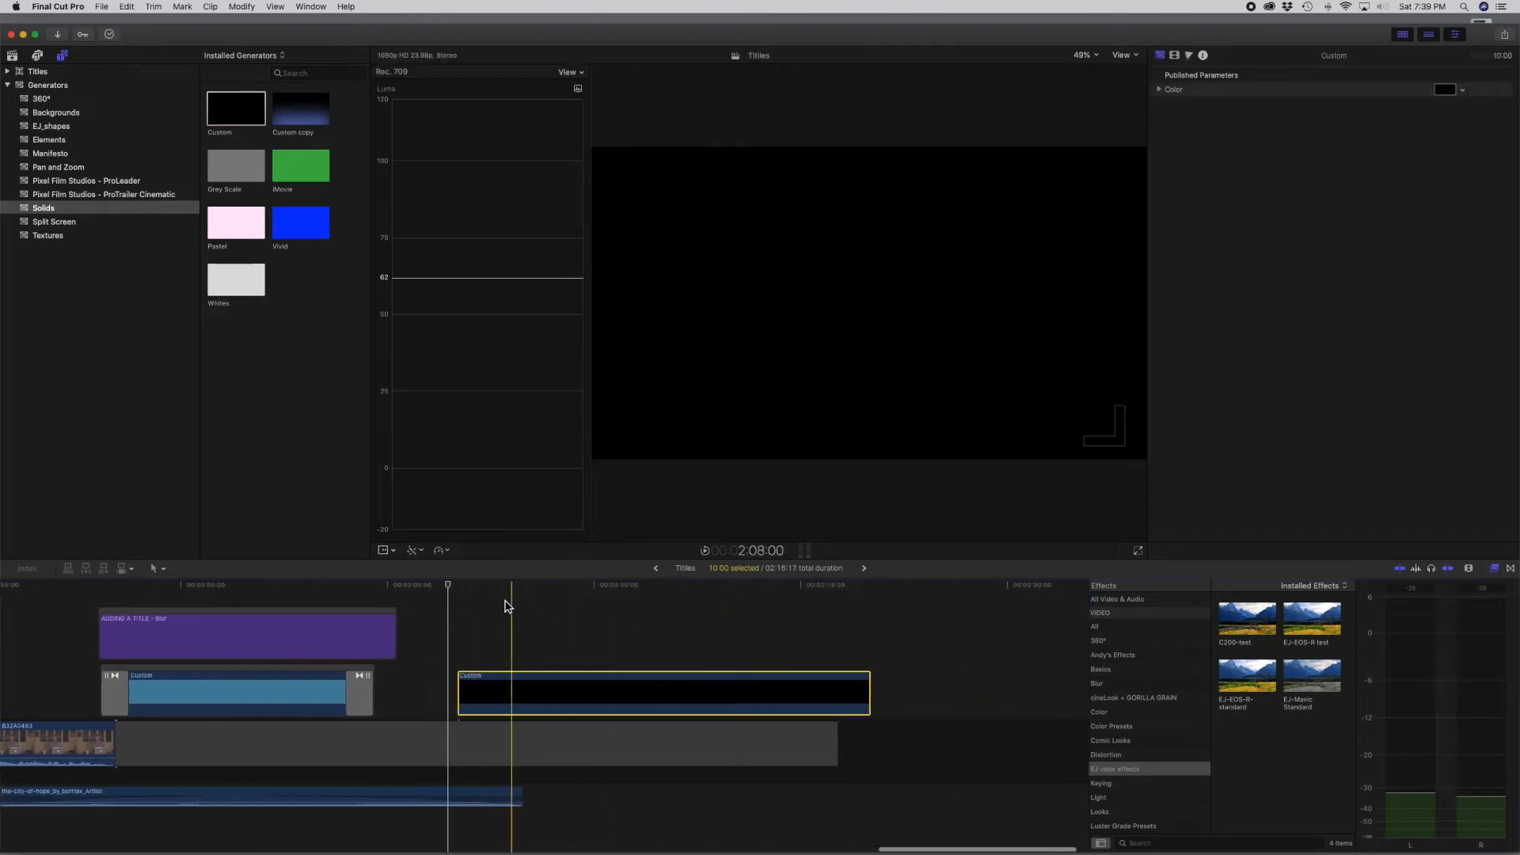
{"action": "left_click", "coordinate": [575, 590]}
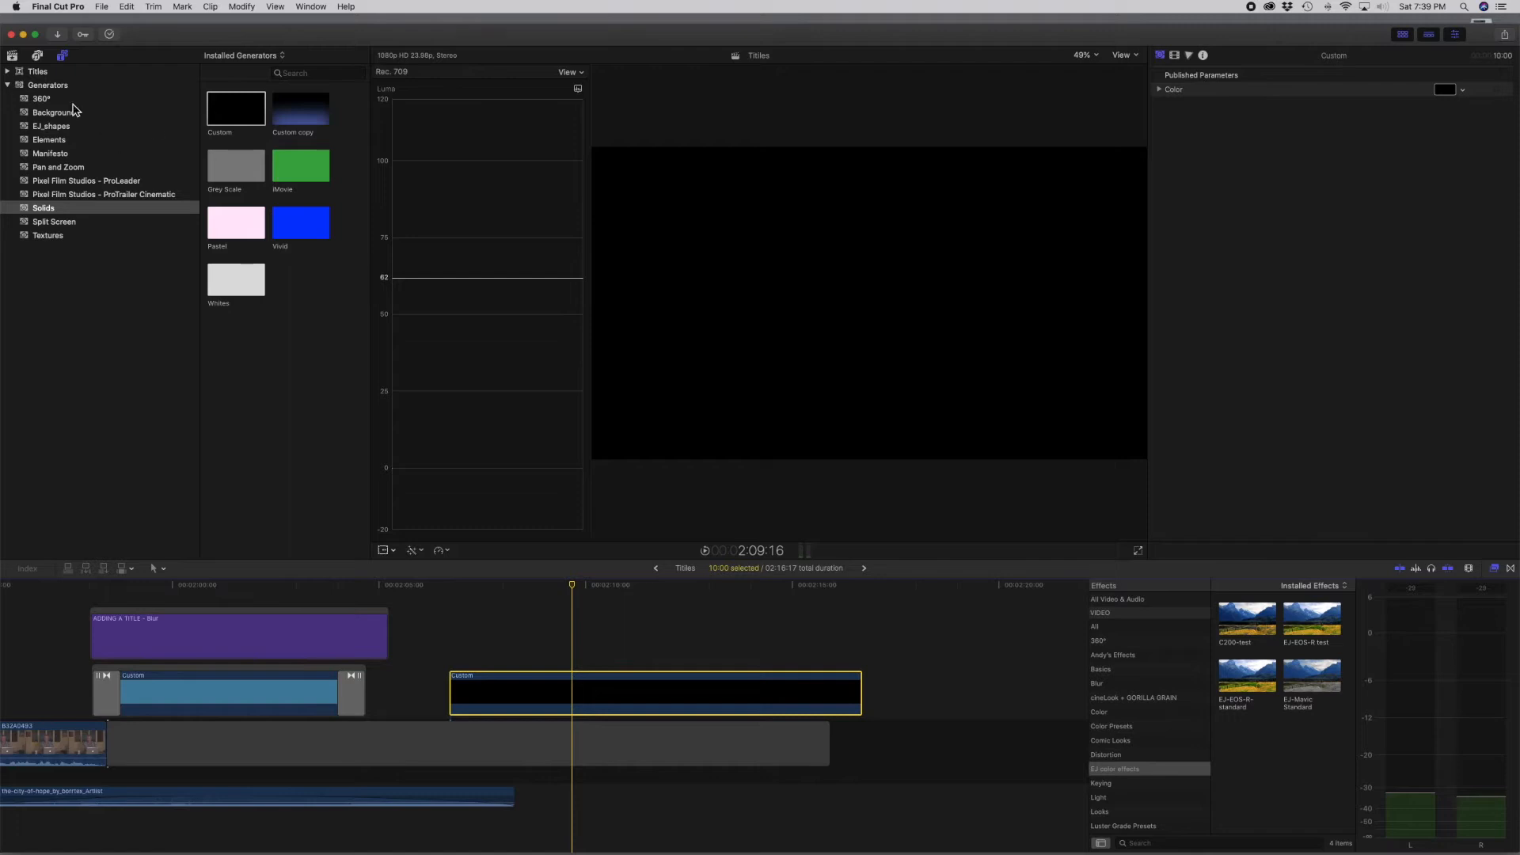
Add the Blur title from Titles > Build In/Out above the Custom solid
{"action": "left_click", "coordinate": [9, 85]}
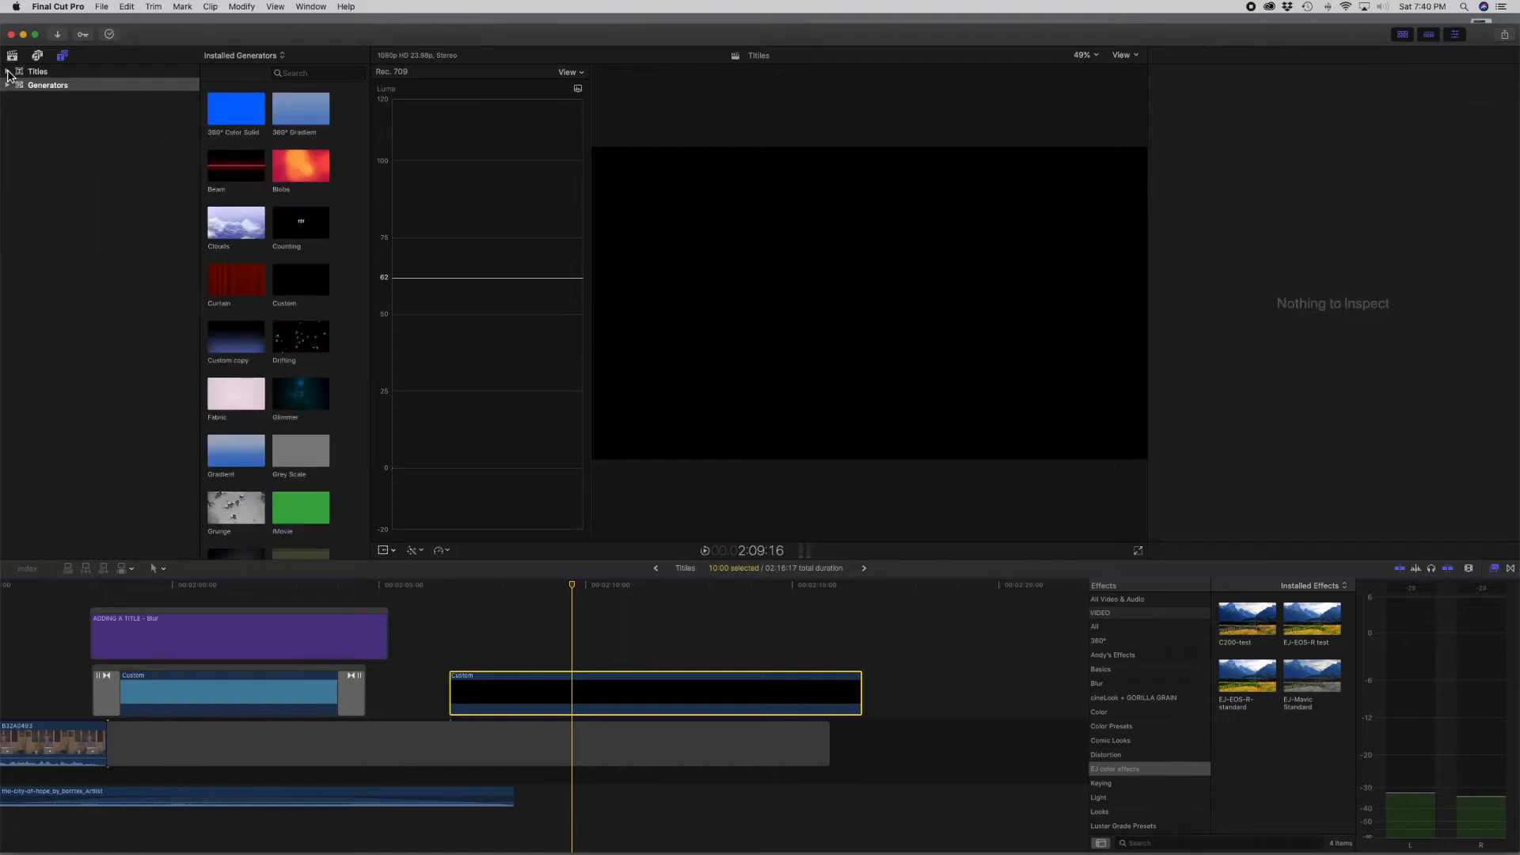
{"action": "left_click", "coordinate": [8, 72]}
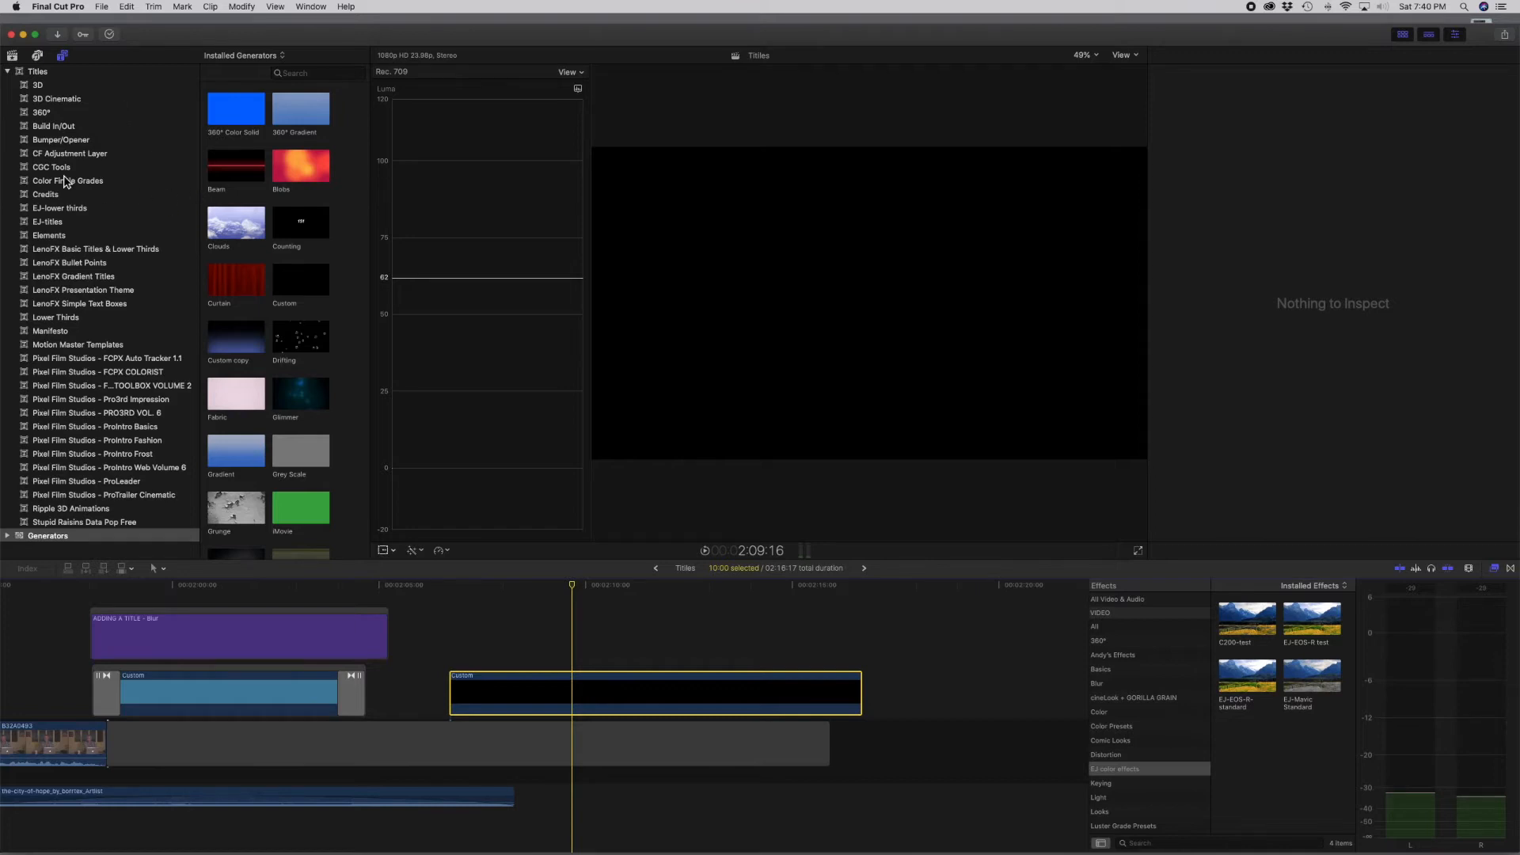
{"action": "left_click", "coordinate": [71, 128]}
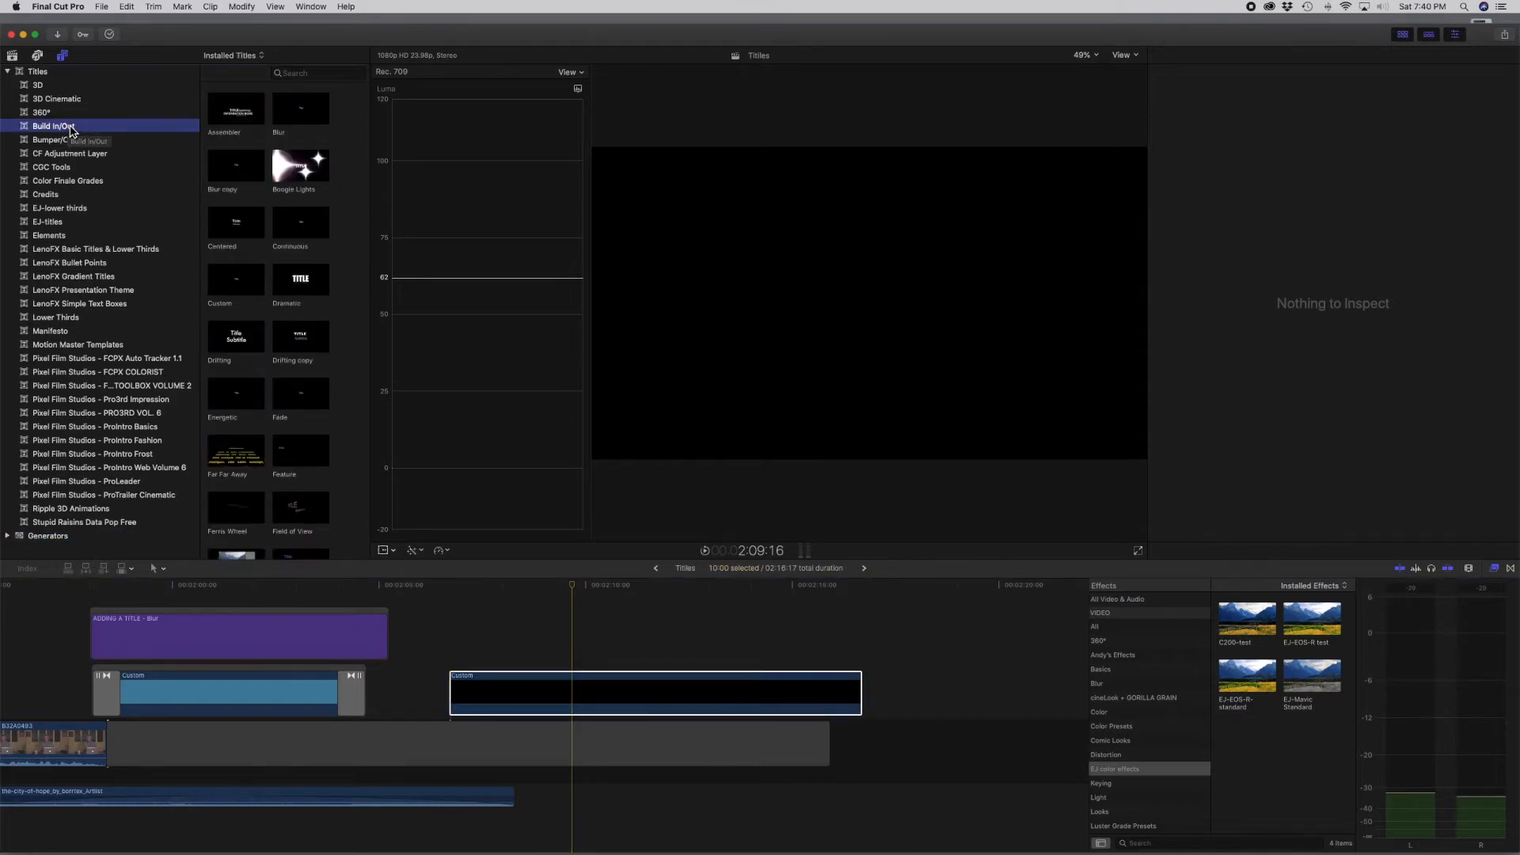
{"action": "scroll", "coordinate": [241, 301], "scroll_direction": "down", "scroll_amount": 6}
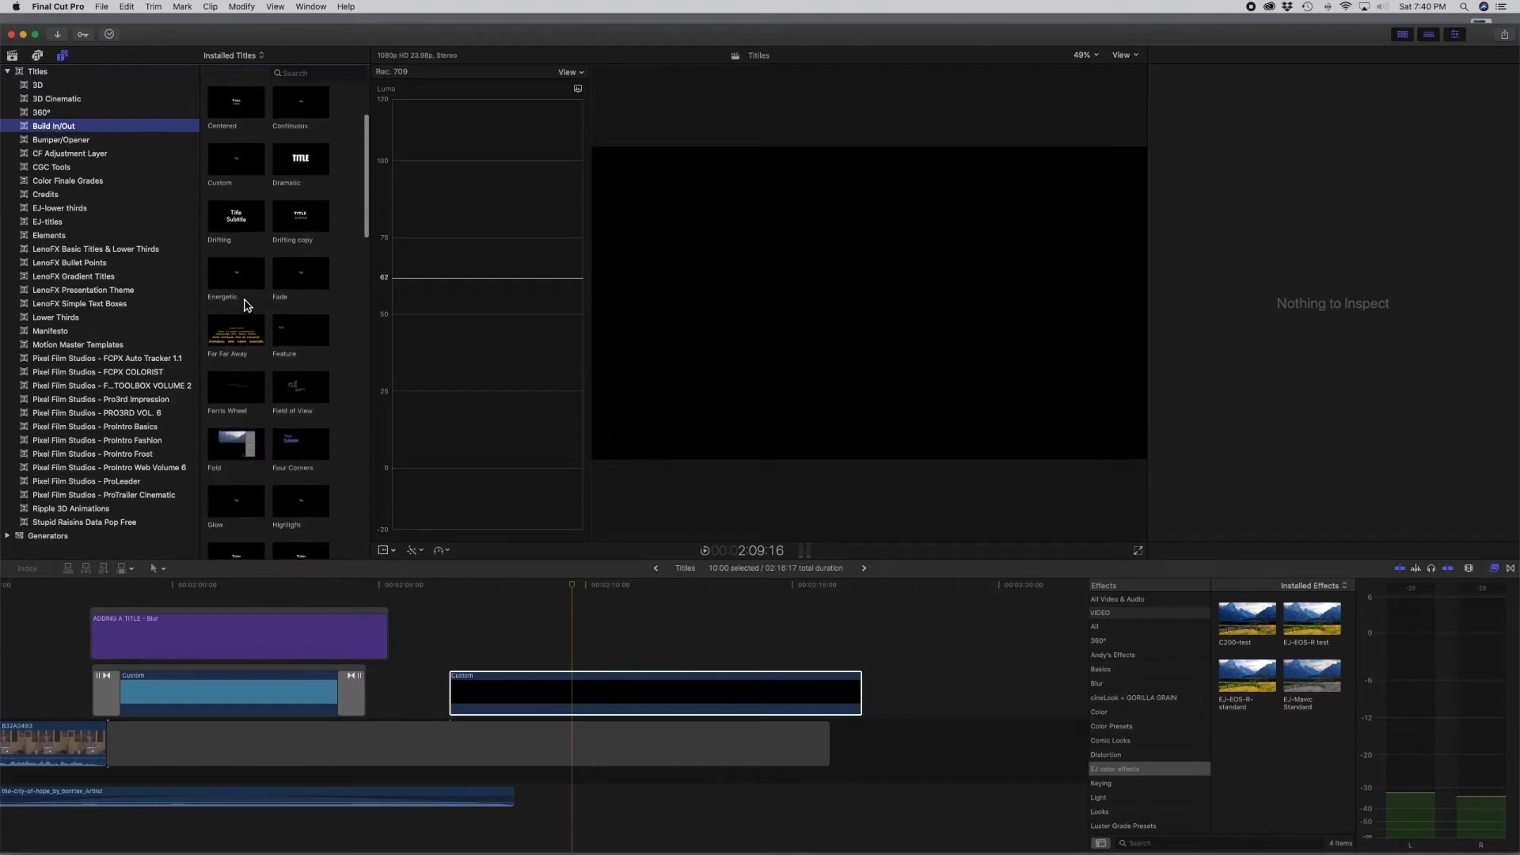
{"action": "scroll", "coordinate": [261, 237], "scroll_direction": "up", "scroll_amount": 6}
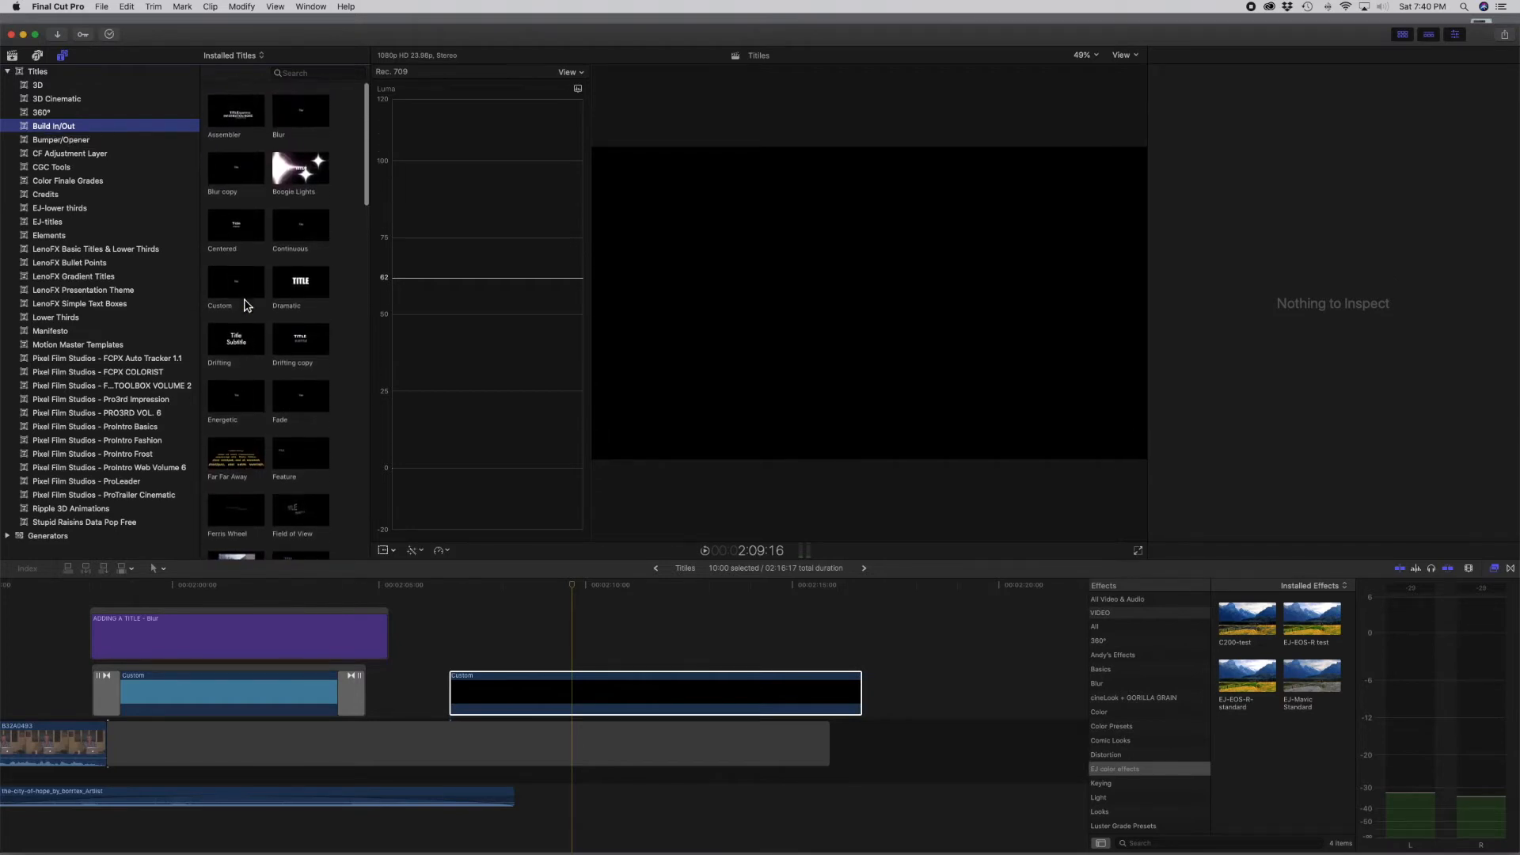
{"action": "left_click", "coordinate": [319, 123]}
{"action": "left_click_drag", "start_coordinate": [319, 123], "coordinate": [466, 665]}
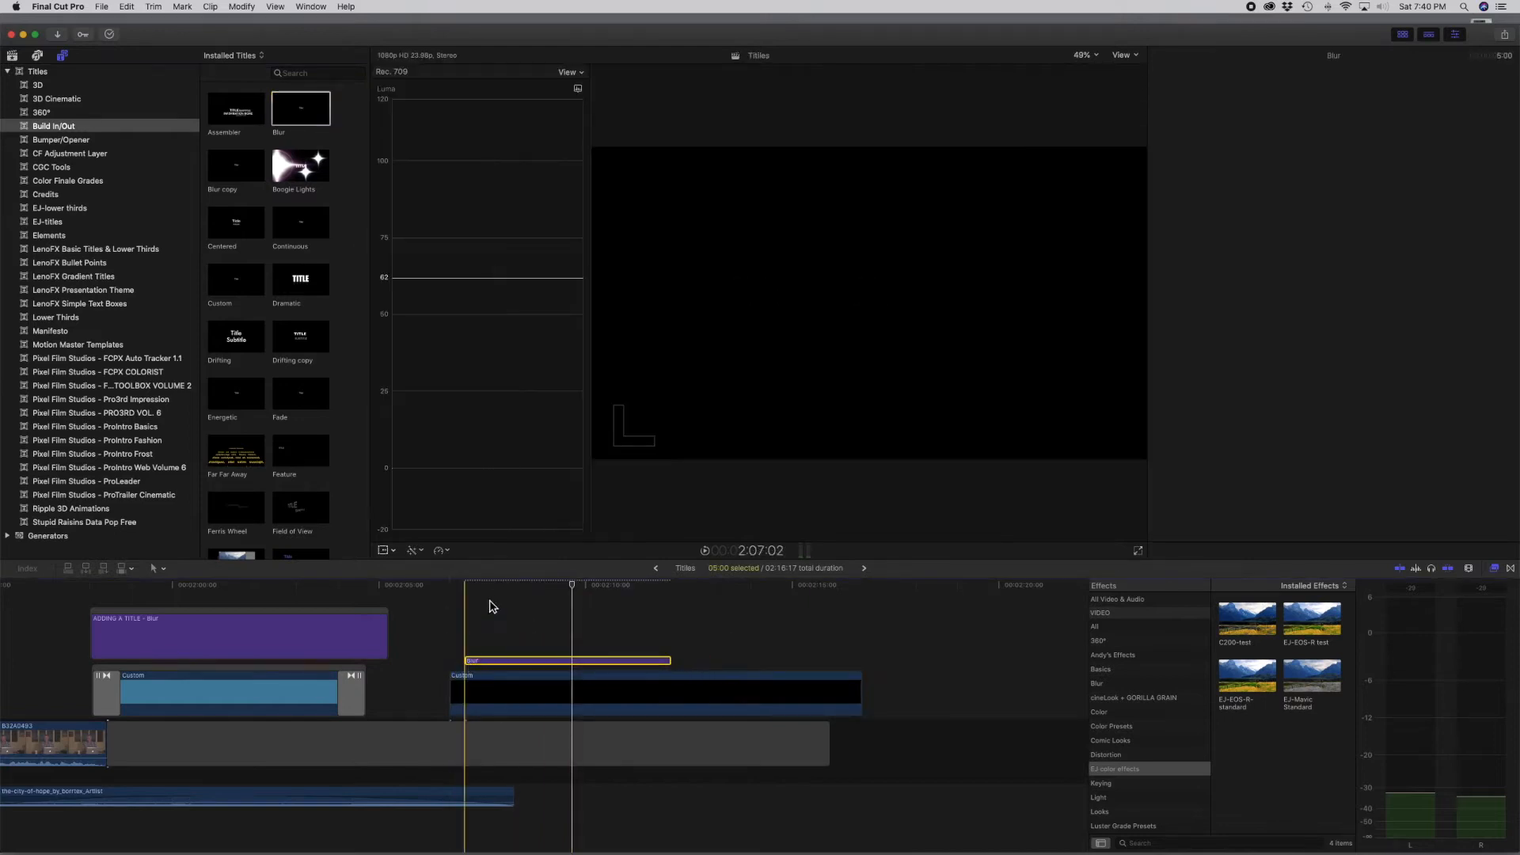
Replace the title's placeholder text with 'Access Dreams'
{"action": "left_click", "coordinate": [513, 588]}
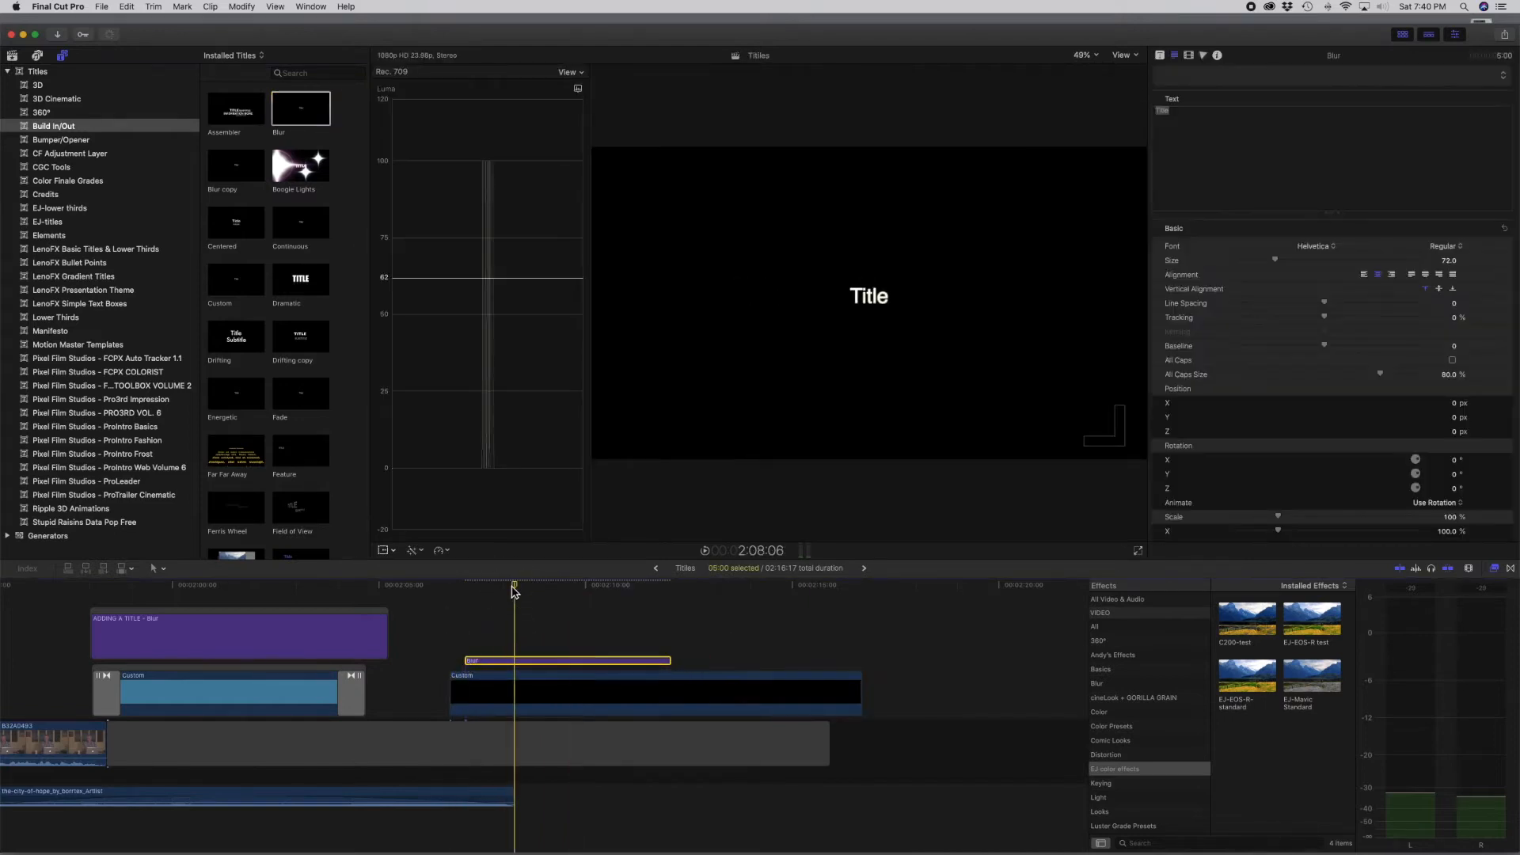
{"action": "double_click", "coordinate": [1174, 113]}
{"action": "type", "text": "Access Dreams"}
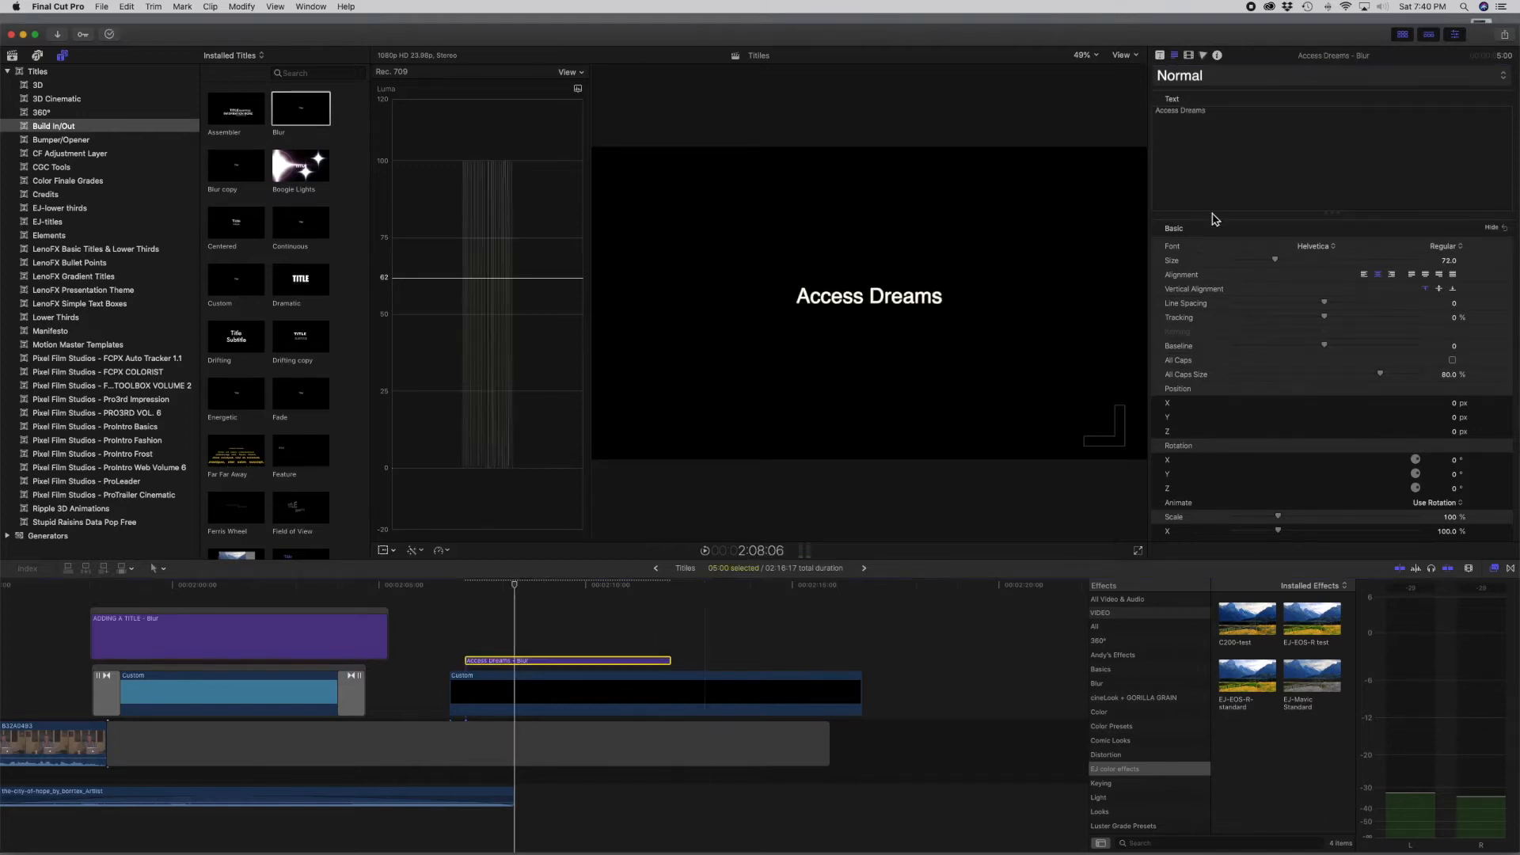
{"action": "left_click_drag", "start_coordinate": [1223, 112], "coordinate": [1118, 114]}
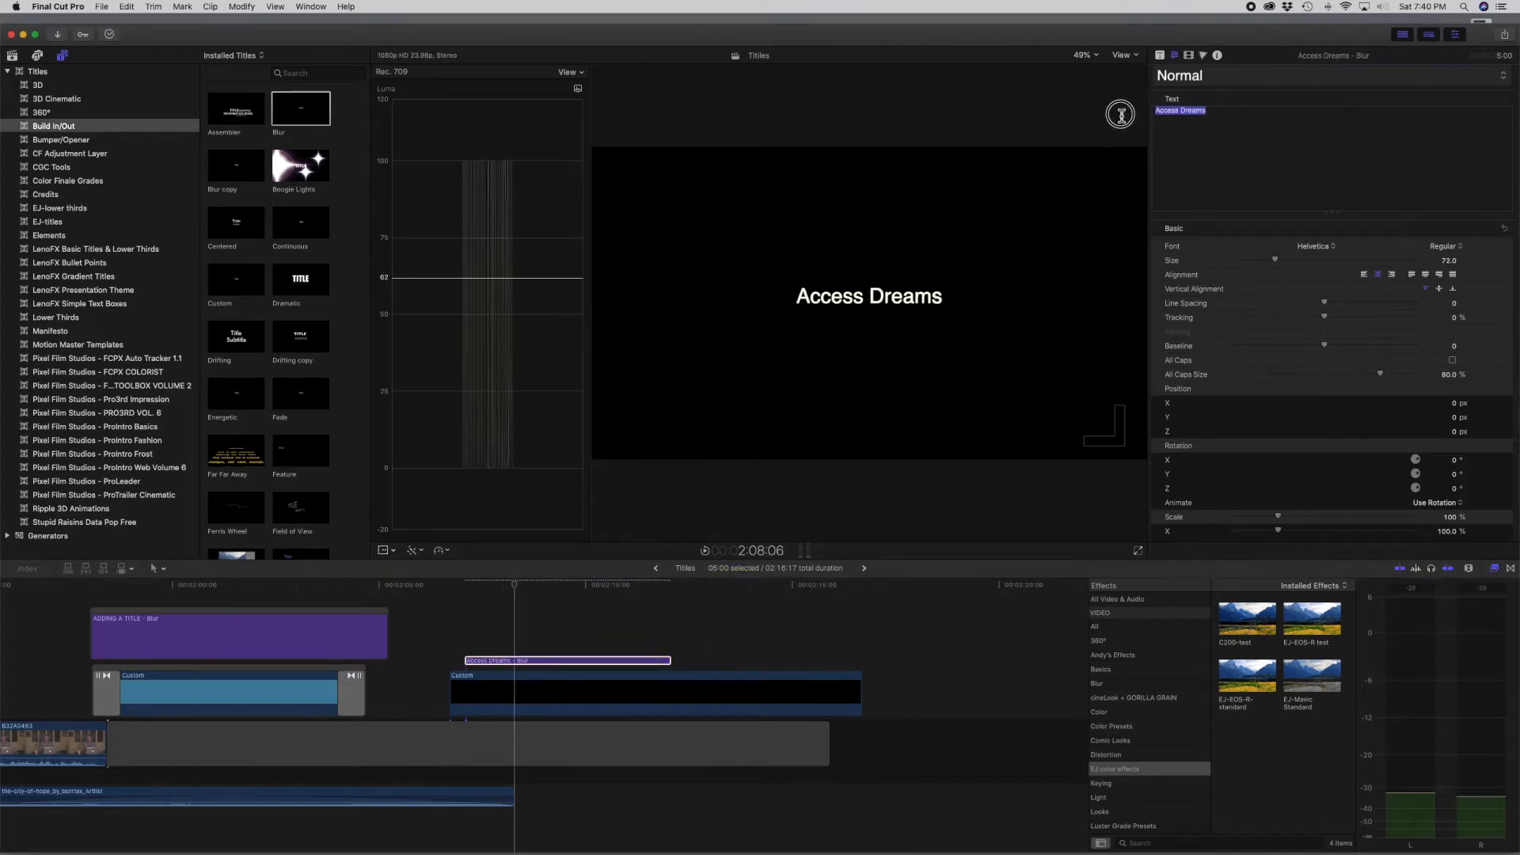
Set the title to Helvetica Neue Bold at size 103.2
{"action": "left_click", "coordinate": [1326, 245]}
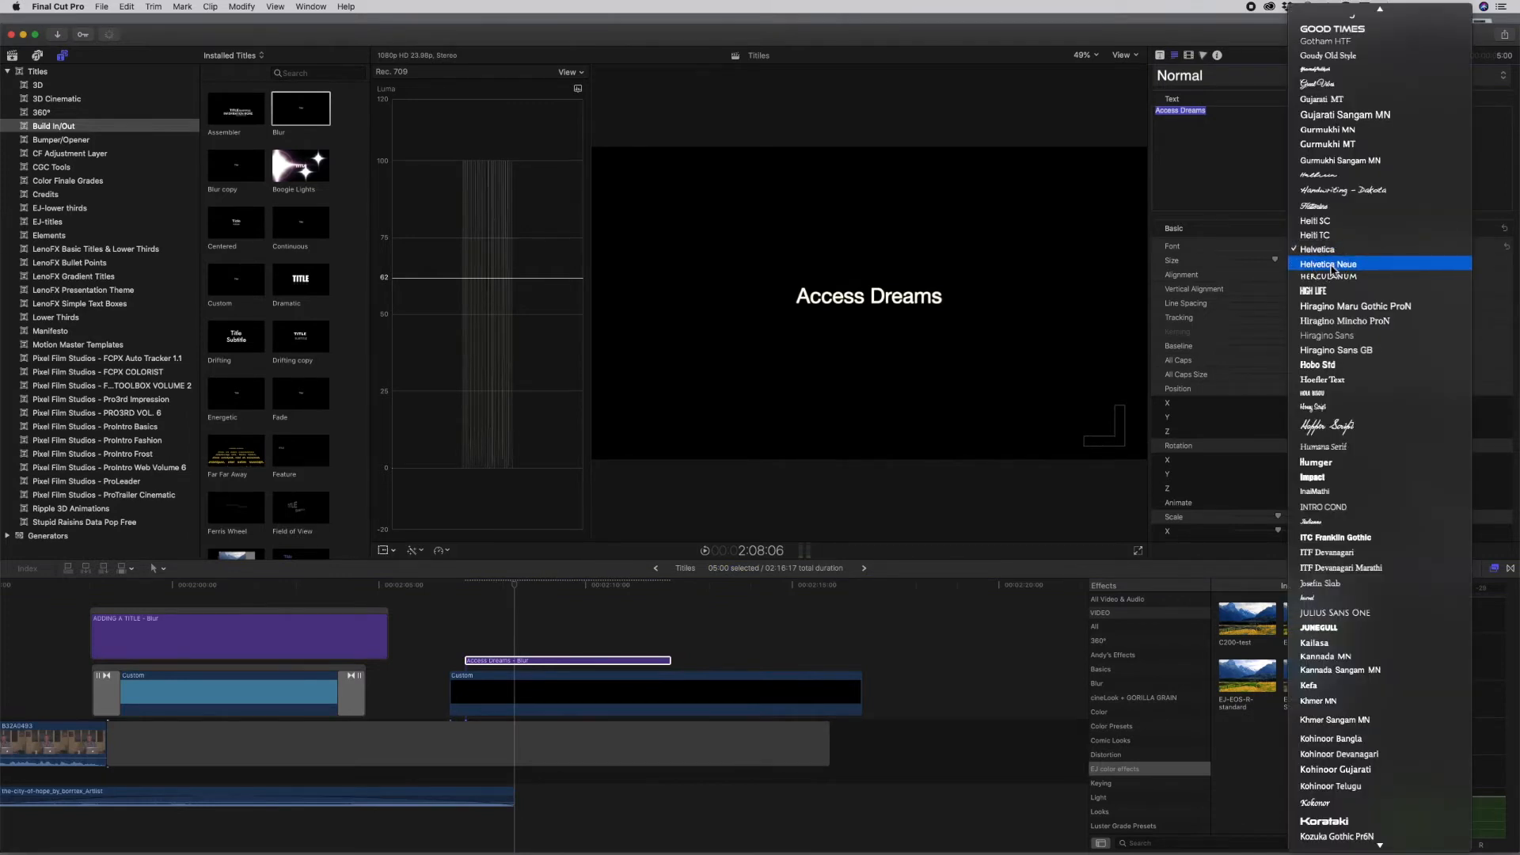
{"action": "left_click", "coordinate": [1330, 264]}
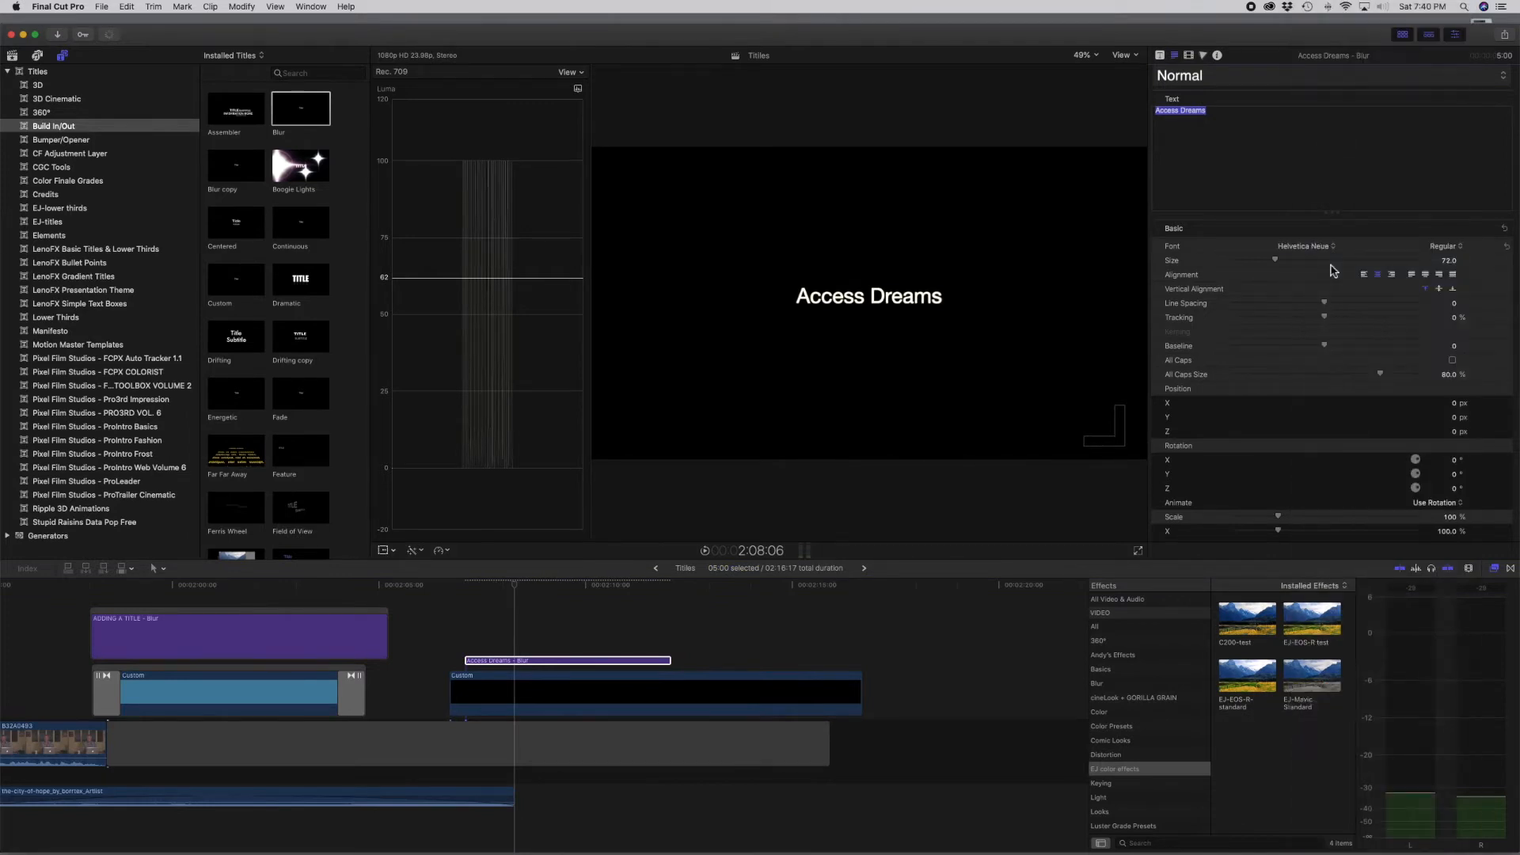
{"action": "left_click", "coordinate": [1460, 249]}
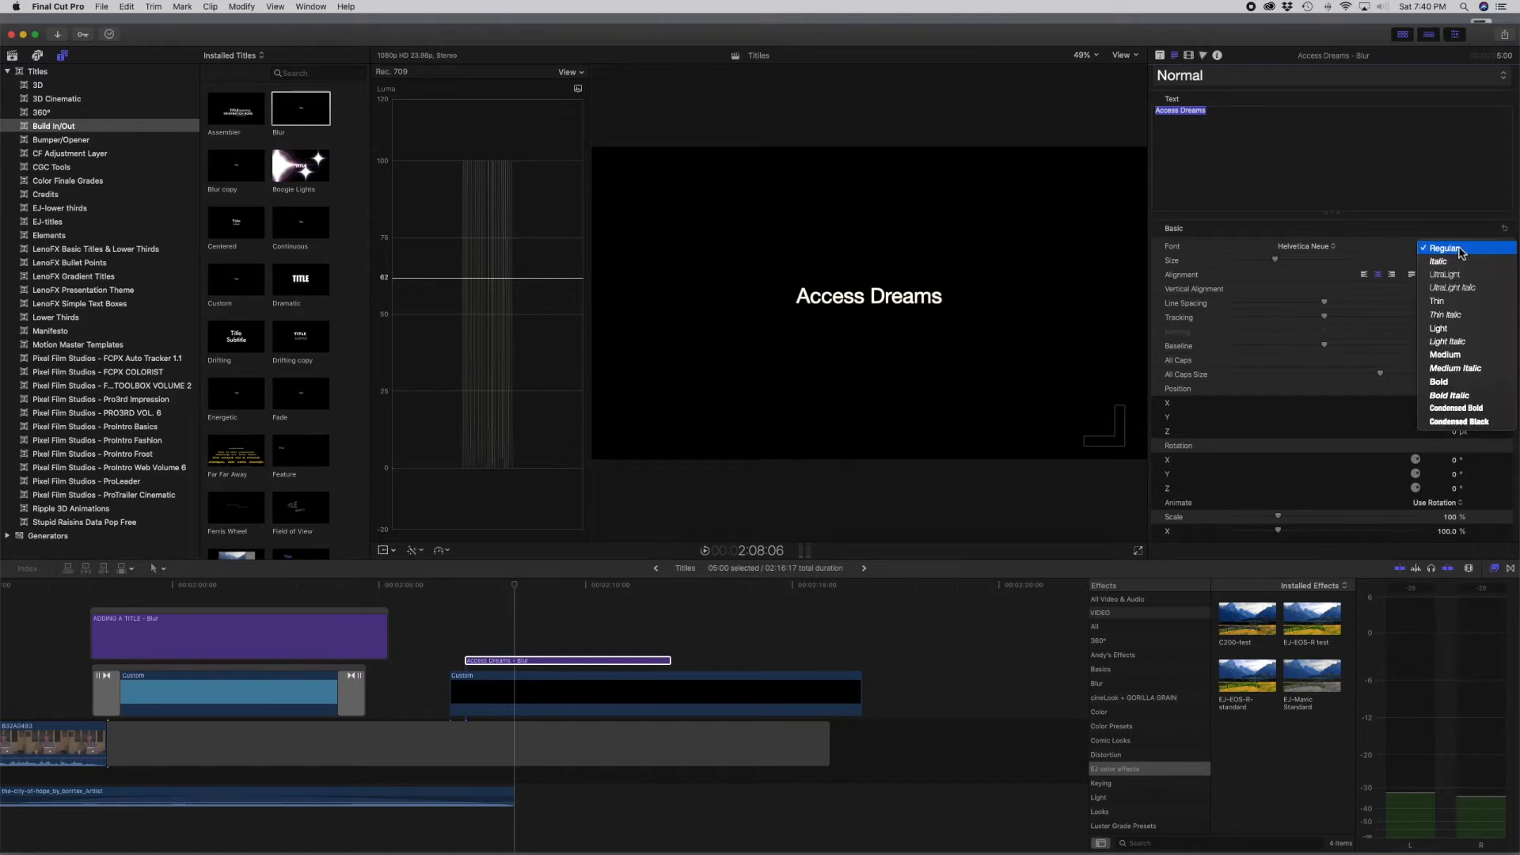
{"action": "left_click", "coordinate": [1455, 382]}
{"action": "left_click_drag", "start_coordinate": [1278, 262], "coordinate": [1298, 262]}
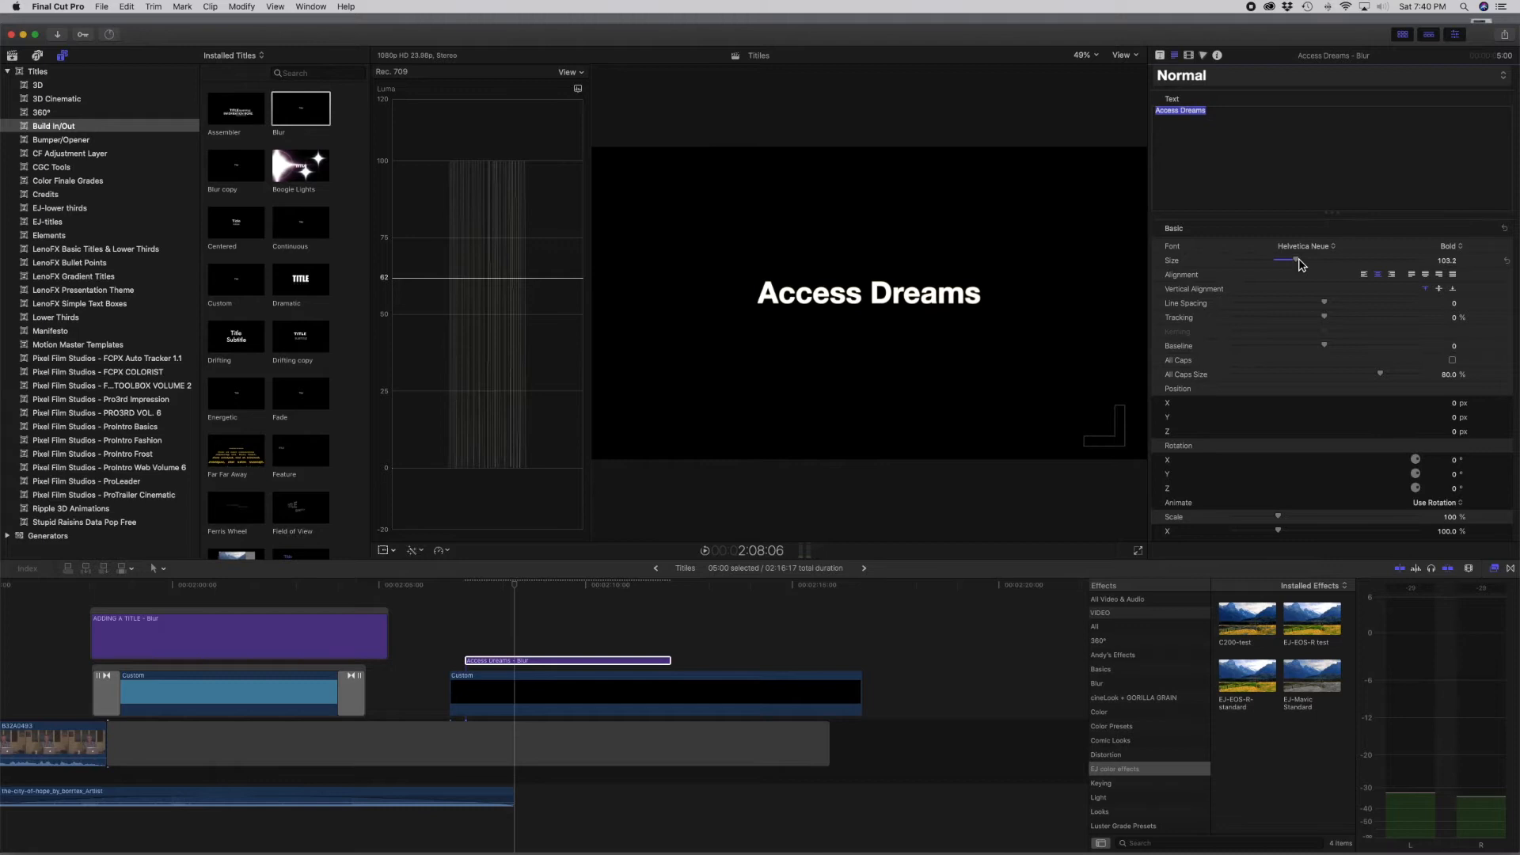
Play back the timeline to preview the Access Dreams title
{"action": "left_click", "coordinate": [459, 592]}
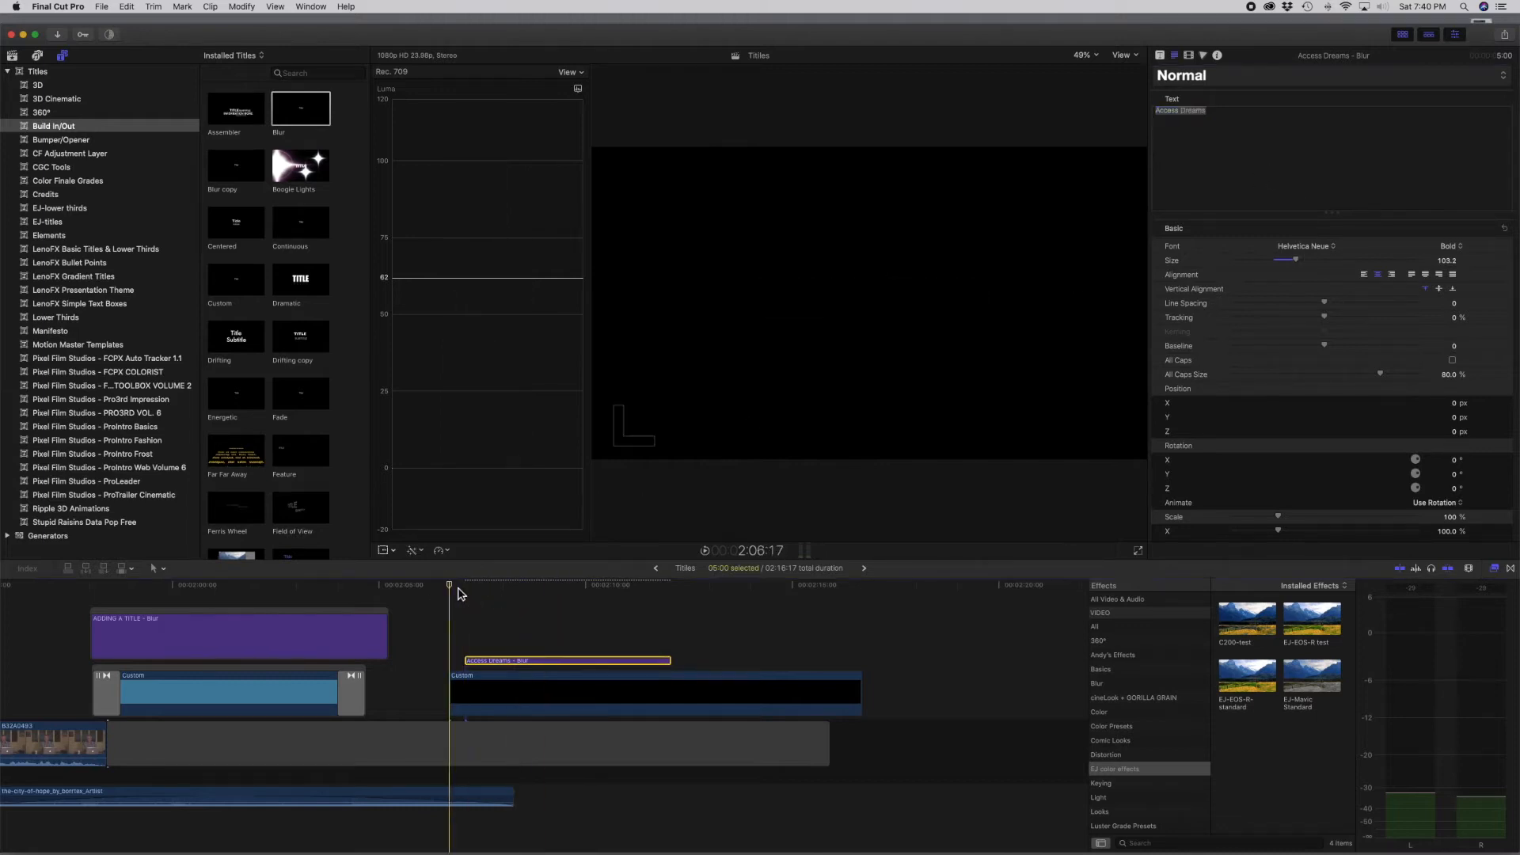
{"action": "key", "text": "space"}
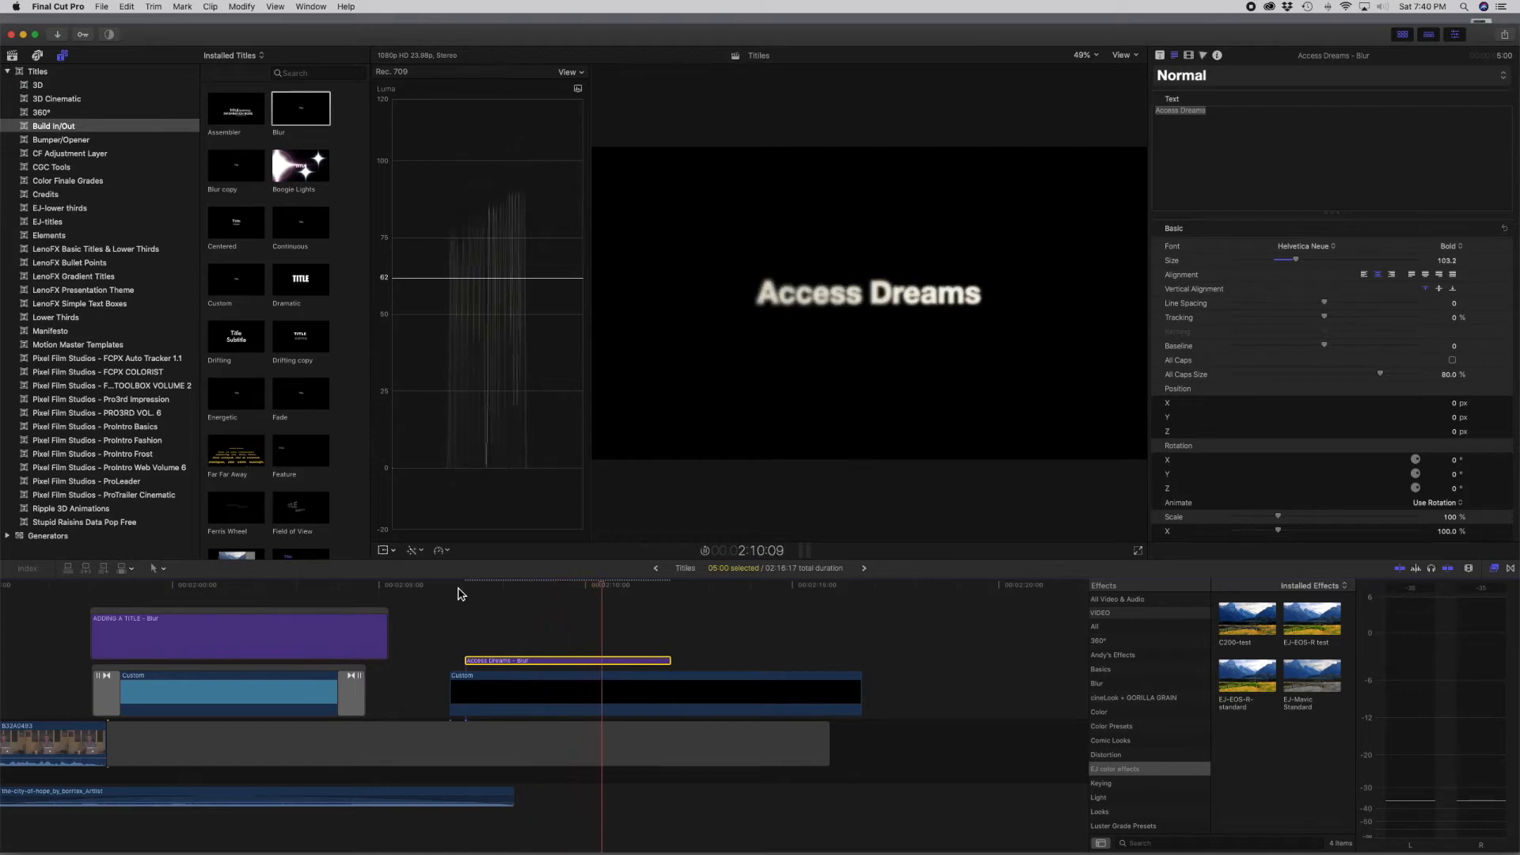
{"action": "key", "text": "space"}
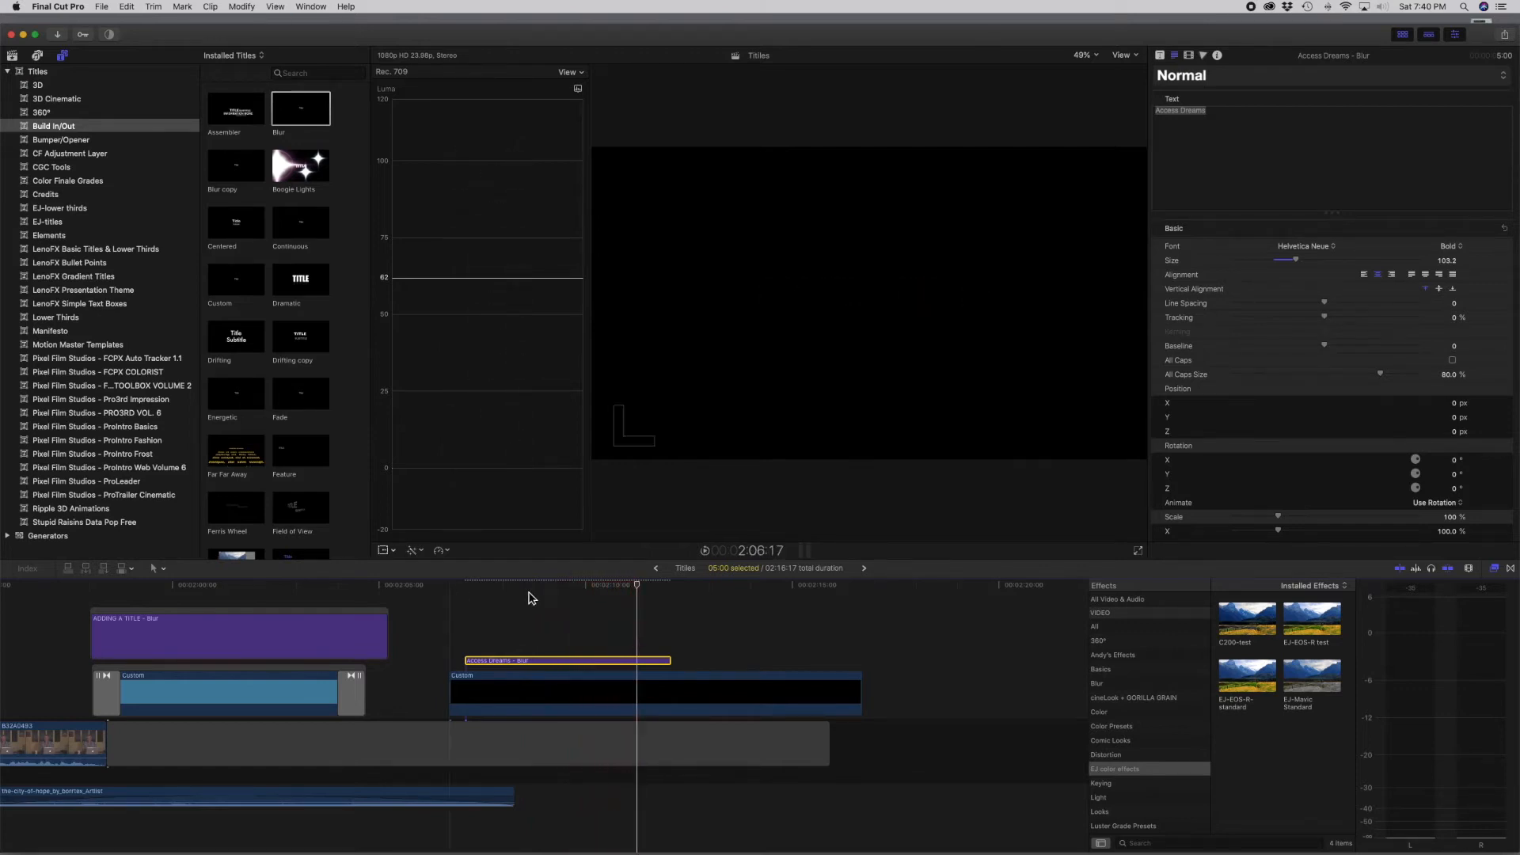
{"action": "left_click_drag", "start_coordinate": [639, 593], "coordinate": [580, 584]}
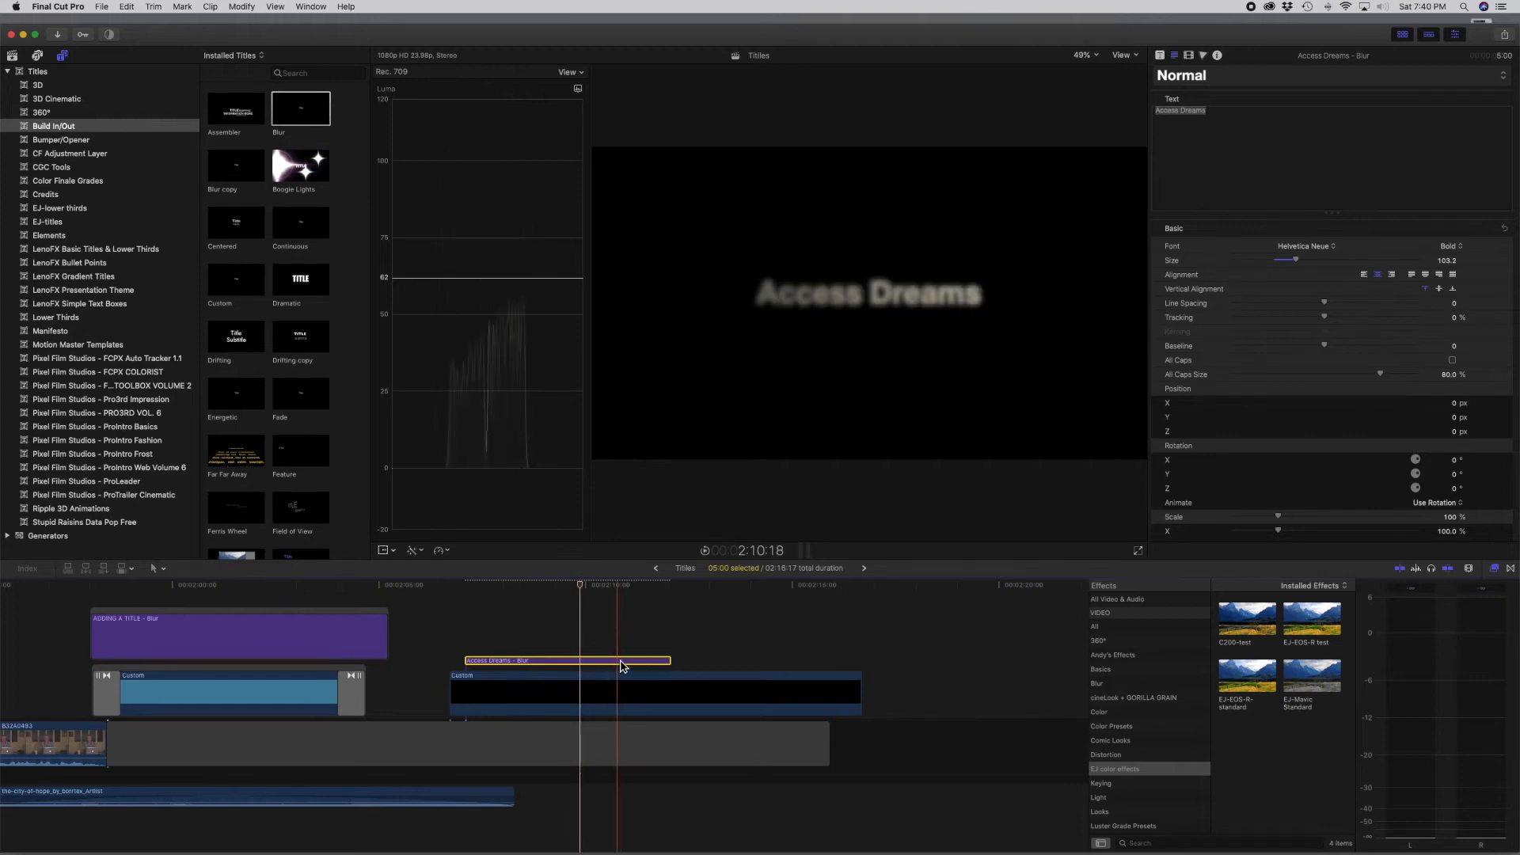
Uncheck Build Out in the Title inspector and preview the title's blur-in only
{"action": "left_click", "coordinate": [1160, 55]}
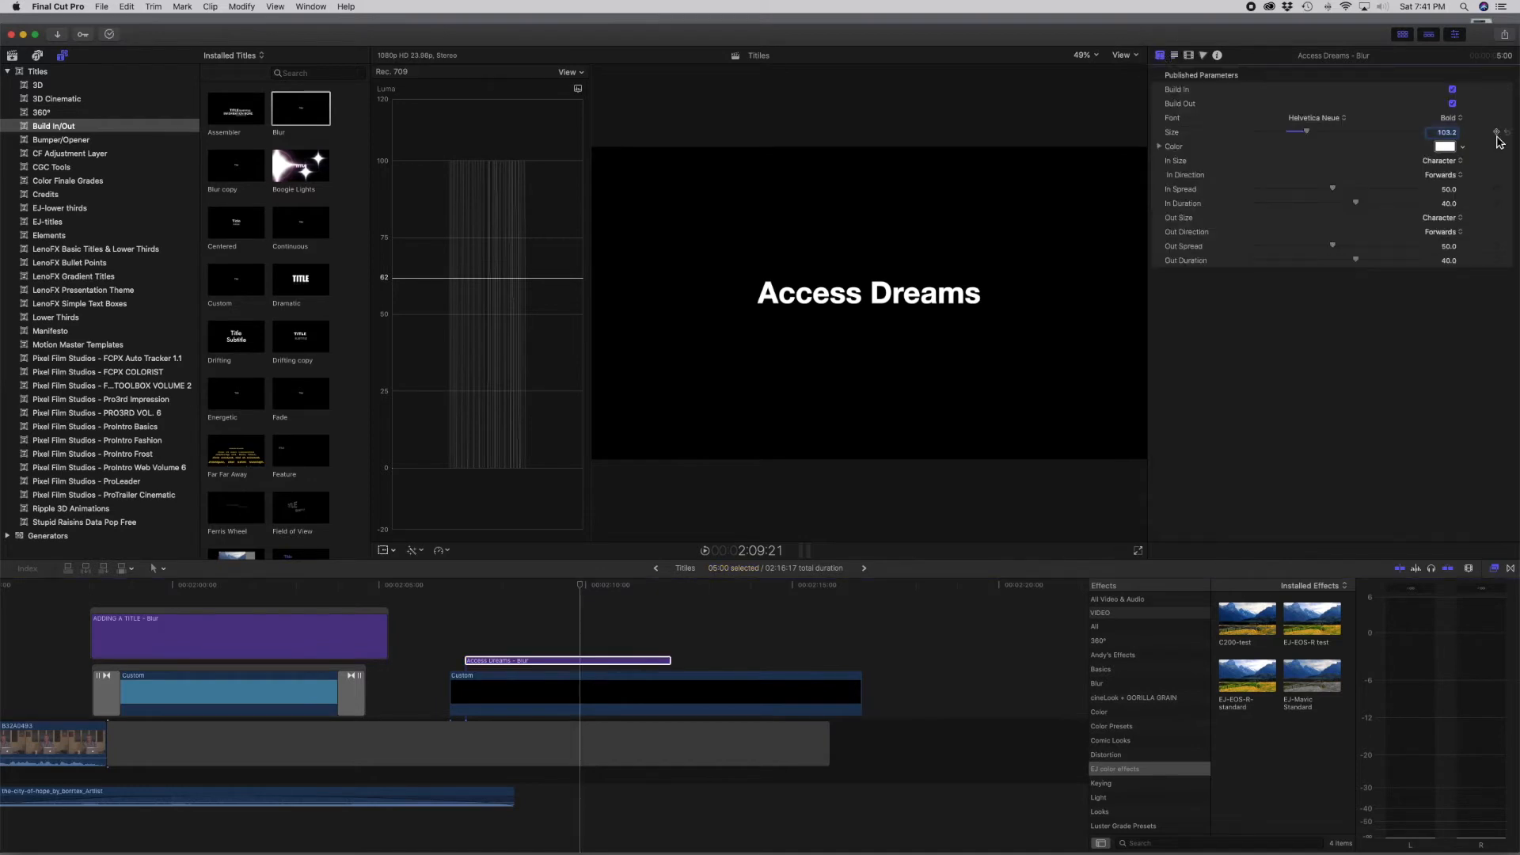
{"action": "left_click", "coordinate": [1452, 104]}
{"action": "left_click", "coordinate": [625, 660]}
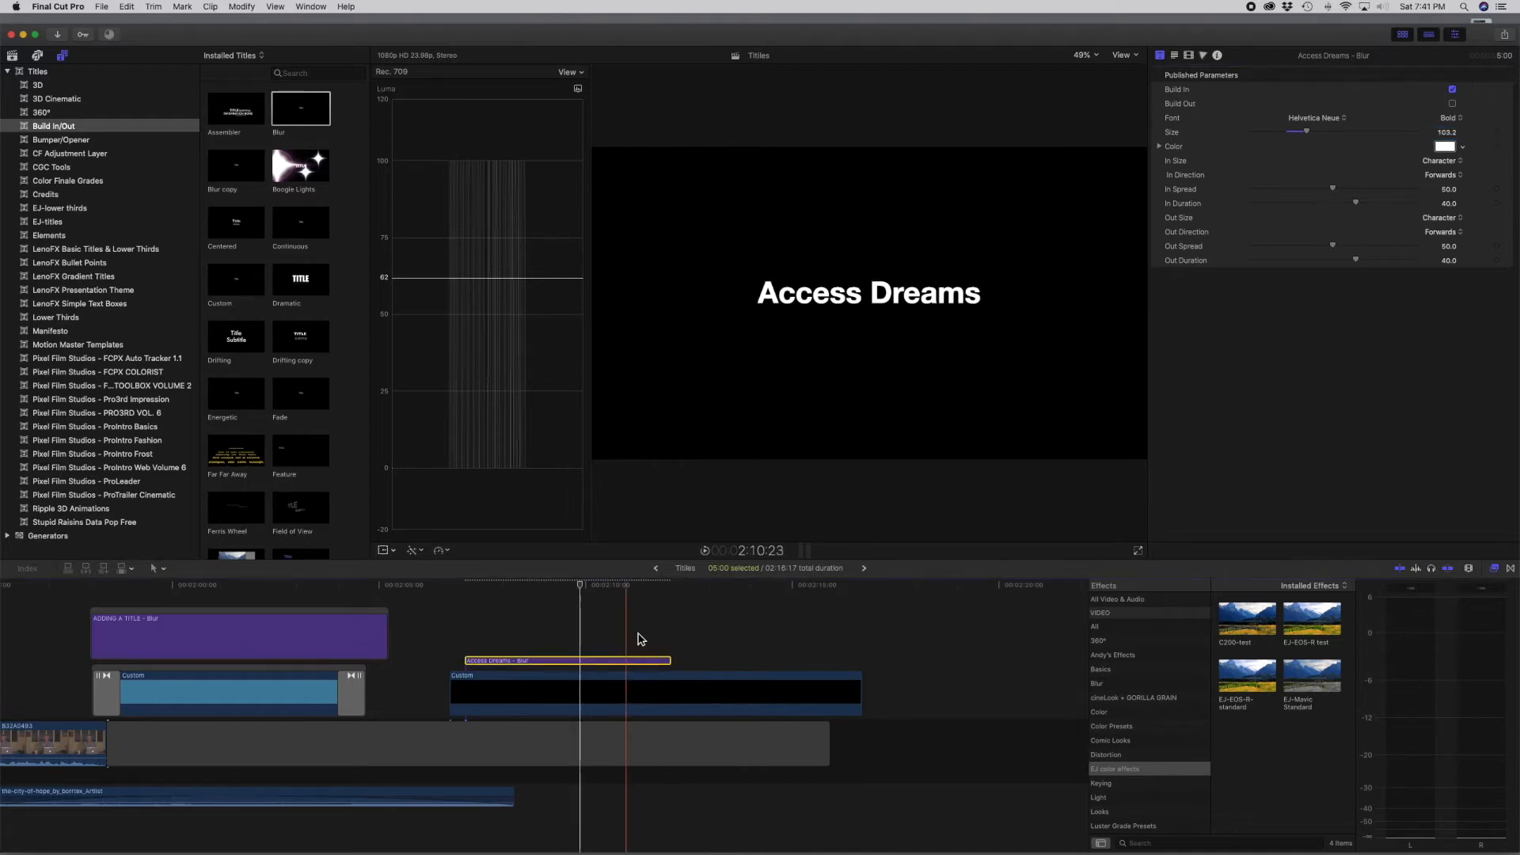
{"action": "key", "text": "space"}
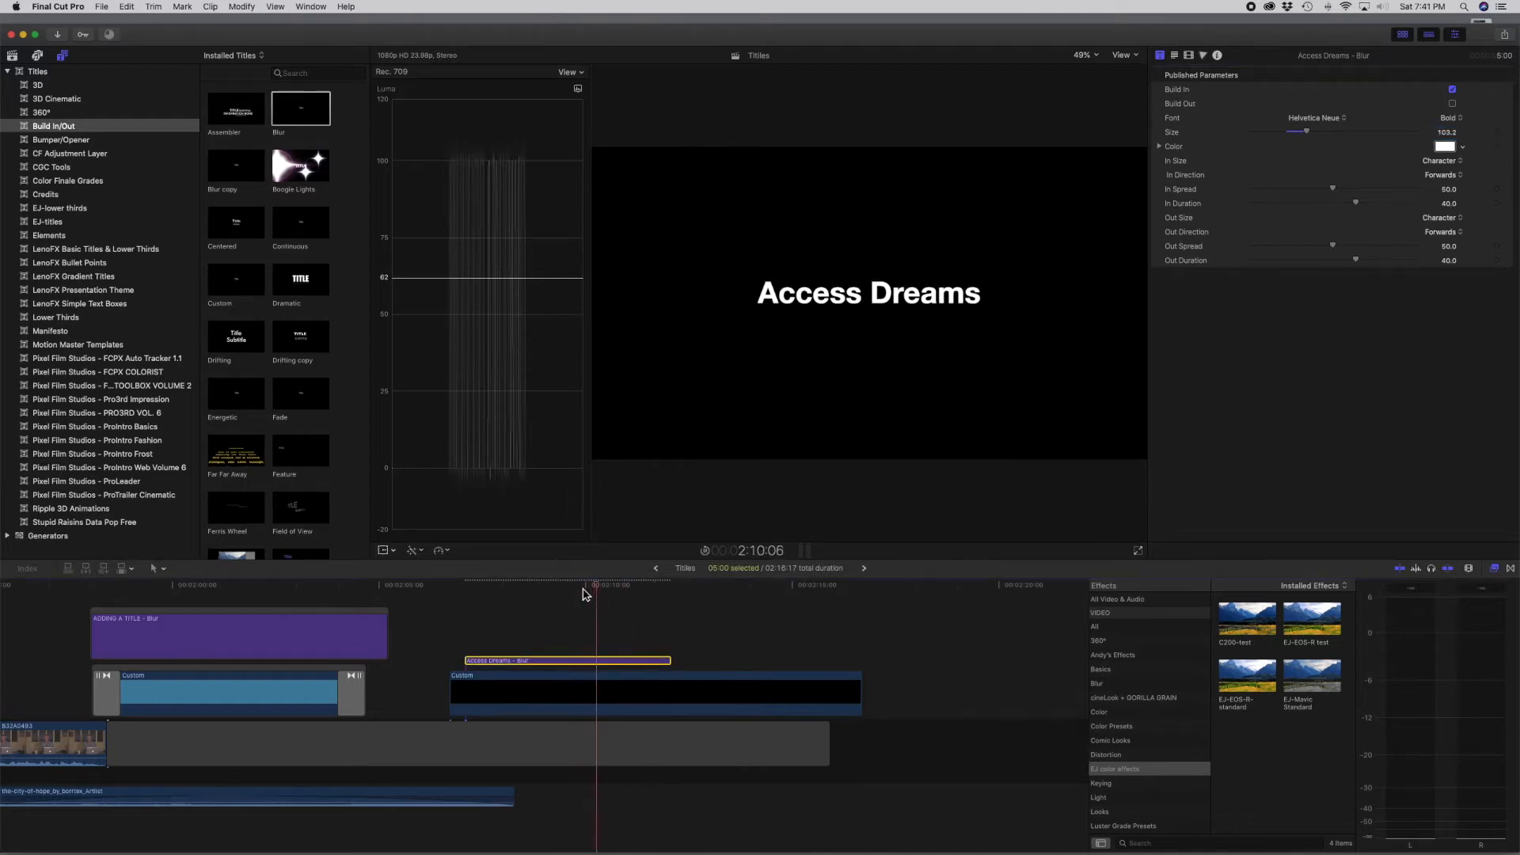
{"action": "key", "text": "space"}
{"action": "key", "text": "space"}
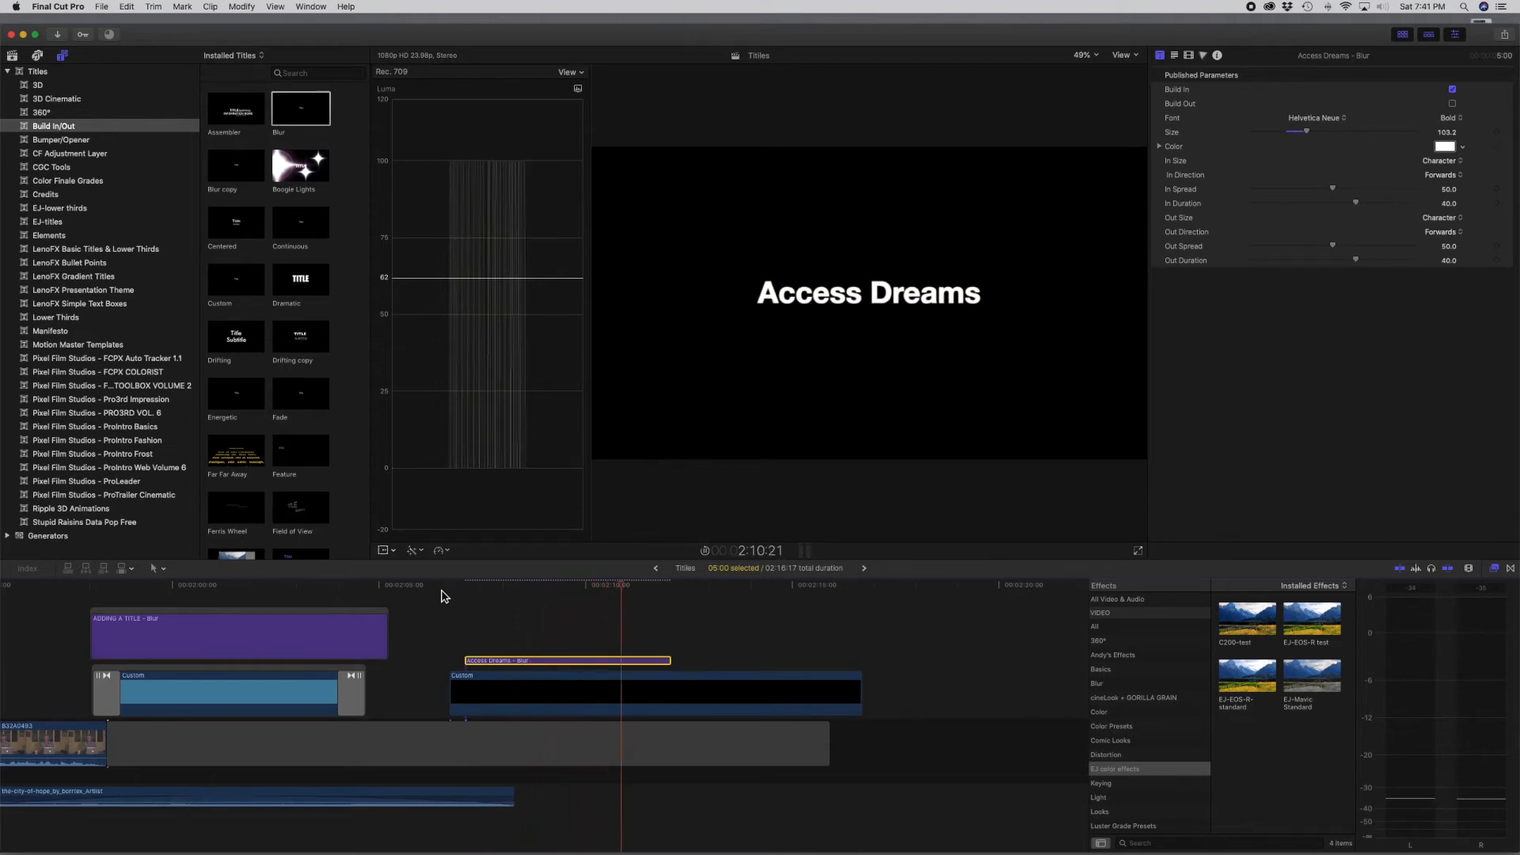
{"action": "key", "text": "space"}
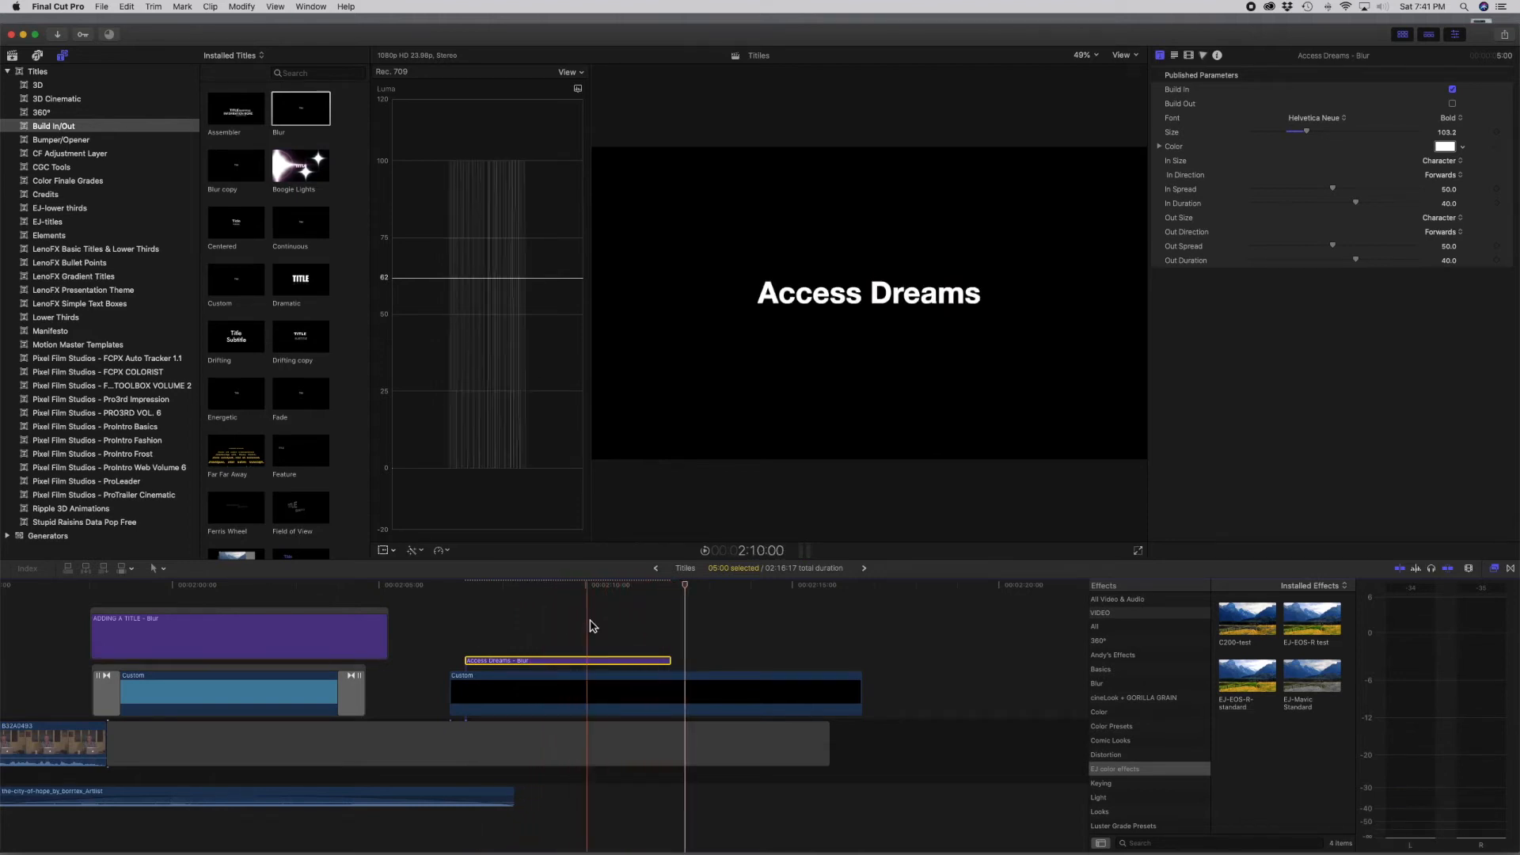
{"action": "scroll", "coordinate": [589, 629], "scroll_direction": "right", "scroll_amount": 2}
Lengthen the Custom solid and duplicate the Access Dreams title right after the original
{"action": "left_click_drag", "start_coordinate": [819, 687], "coordinate": [1049, 682]}
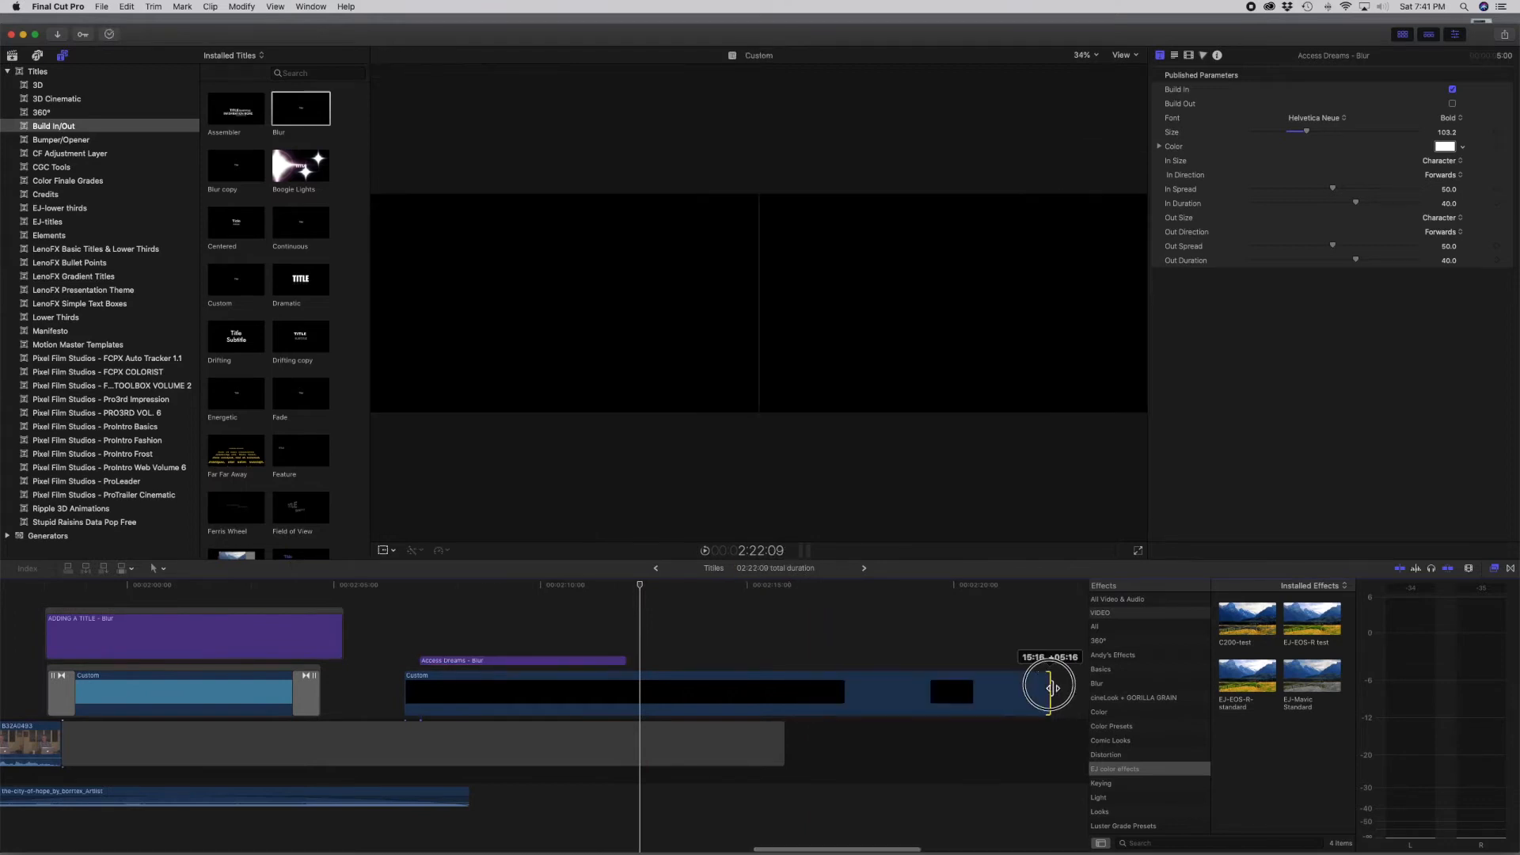
{"action": "left_click", "coordinate": [535, 591]}
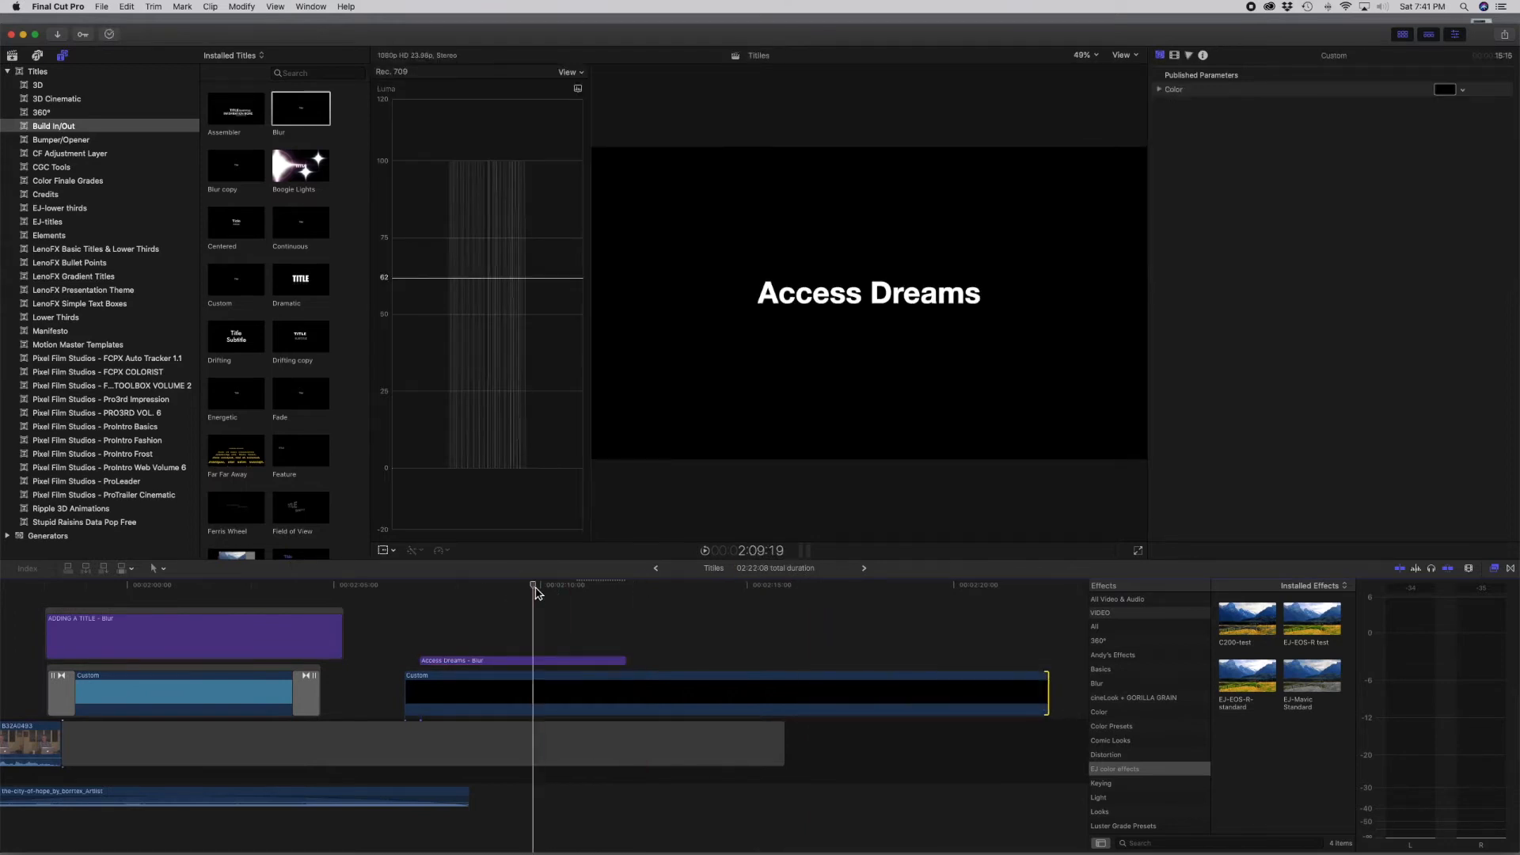
{"action": "left_click", "coordinate": [531, 661]}
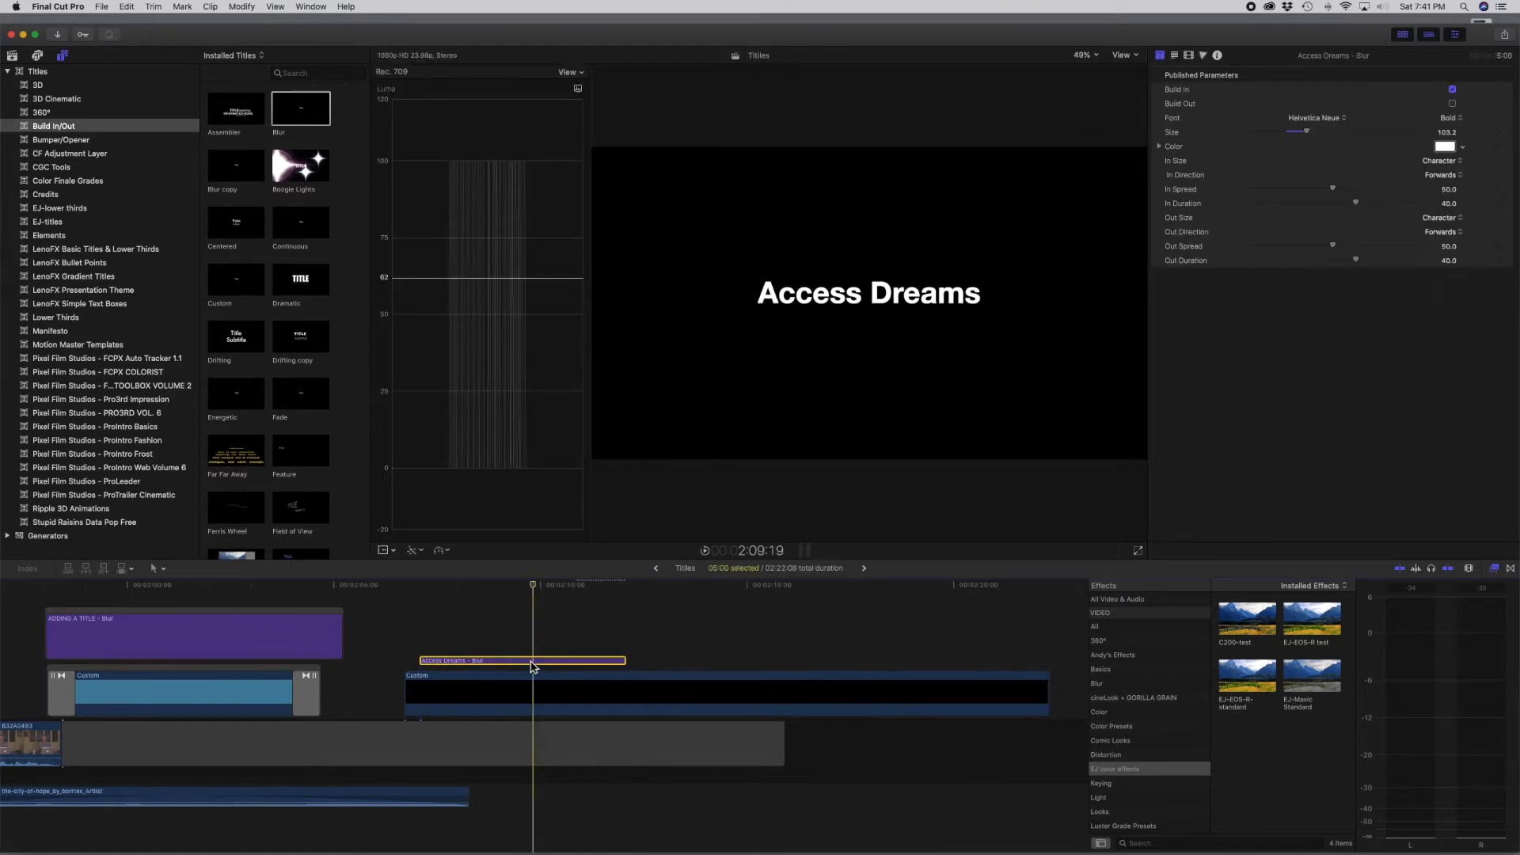
{"action": "mouse_move", "coordinate": [532, 663]}
{"action": "left_mouse_down"}
{"action": "mouse_move", "coordinate": [532, 635]}
{"action": "mouse_move", "coordinate": [524, 647]}
{"action": "left_mouse_up"}
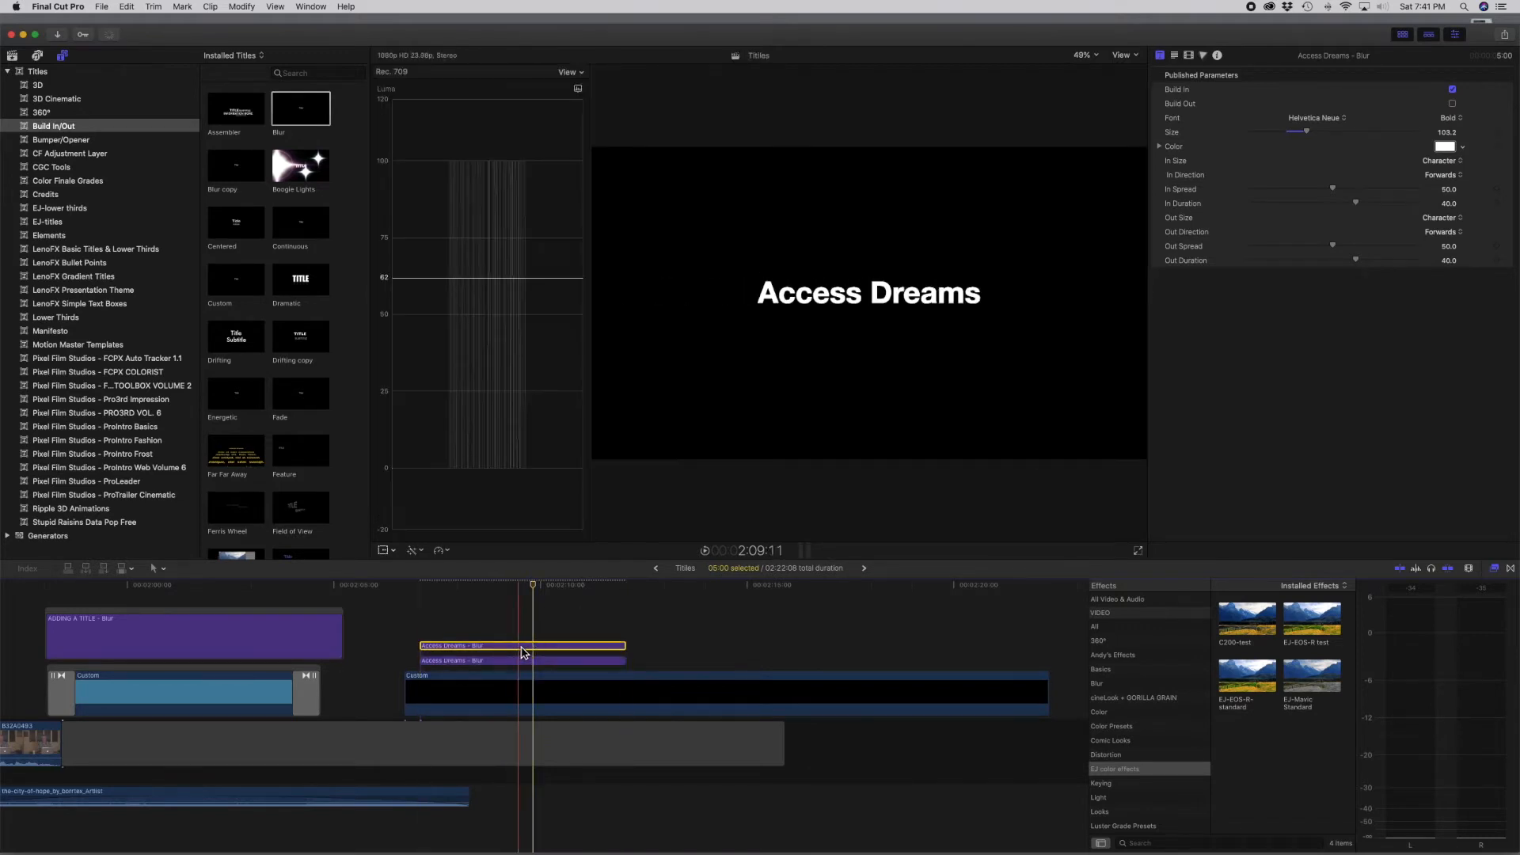
{"action": "left_click_drag", "start_coordinate": [523, 650], "coordinate": [732, 657]}
Set the copied title's font to Times New Roman Bold
{"action": "left_click", "coordinate": [708, 588]}
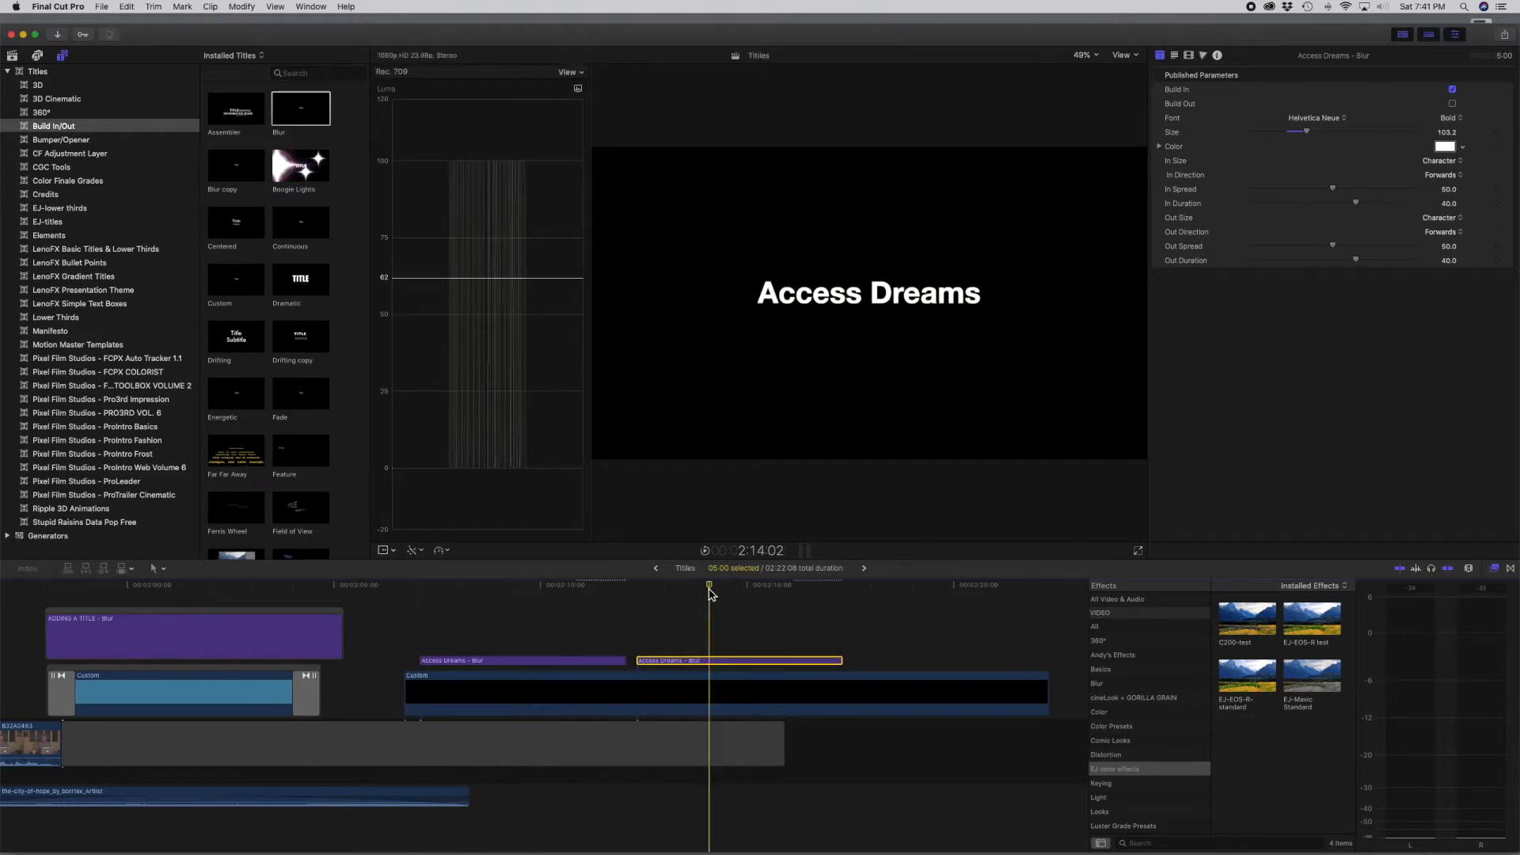
{"action": "left_click", "coordinate": [1343, 121]}
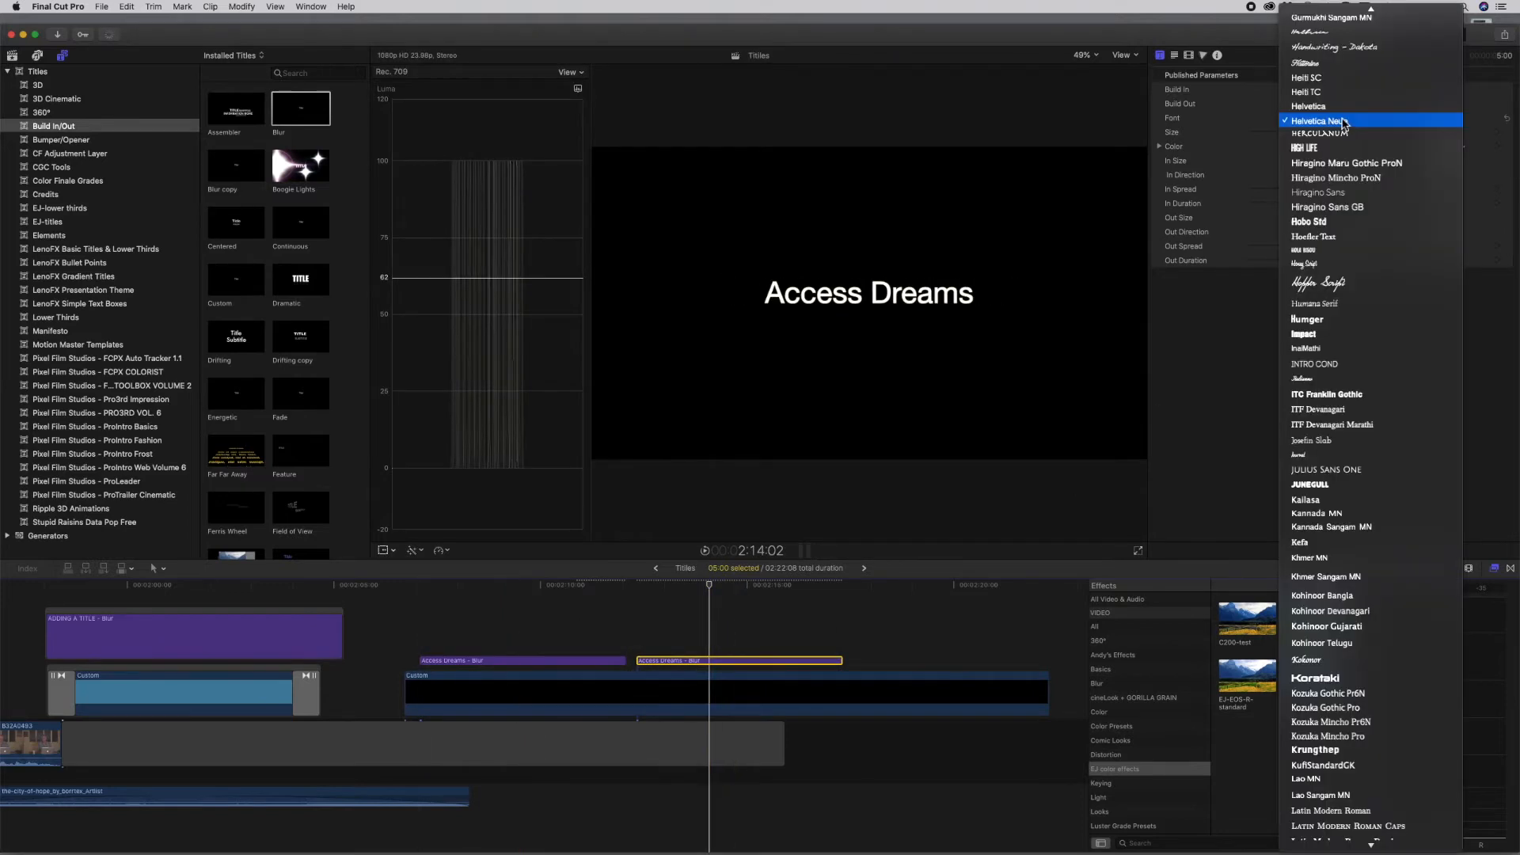
{"action": "scroll", "coordinate": [1327, 812], "scroll_direction": "down", "scroll_amount": 15}
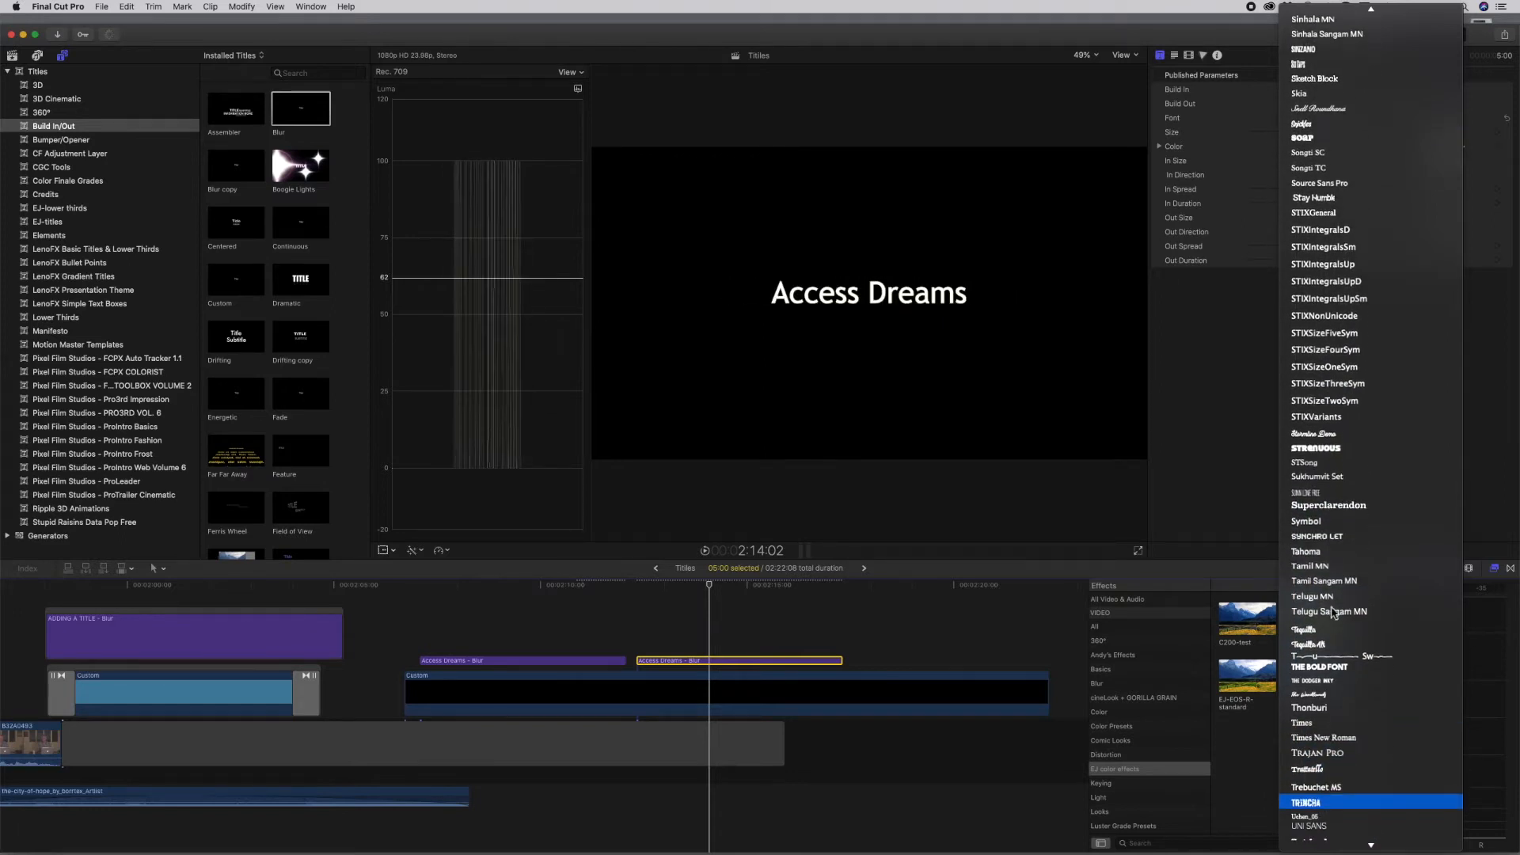
{"action": "scroll", "coordinate": [1326, 721], "scroll_direction": "down", "scroll_amount": 1}
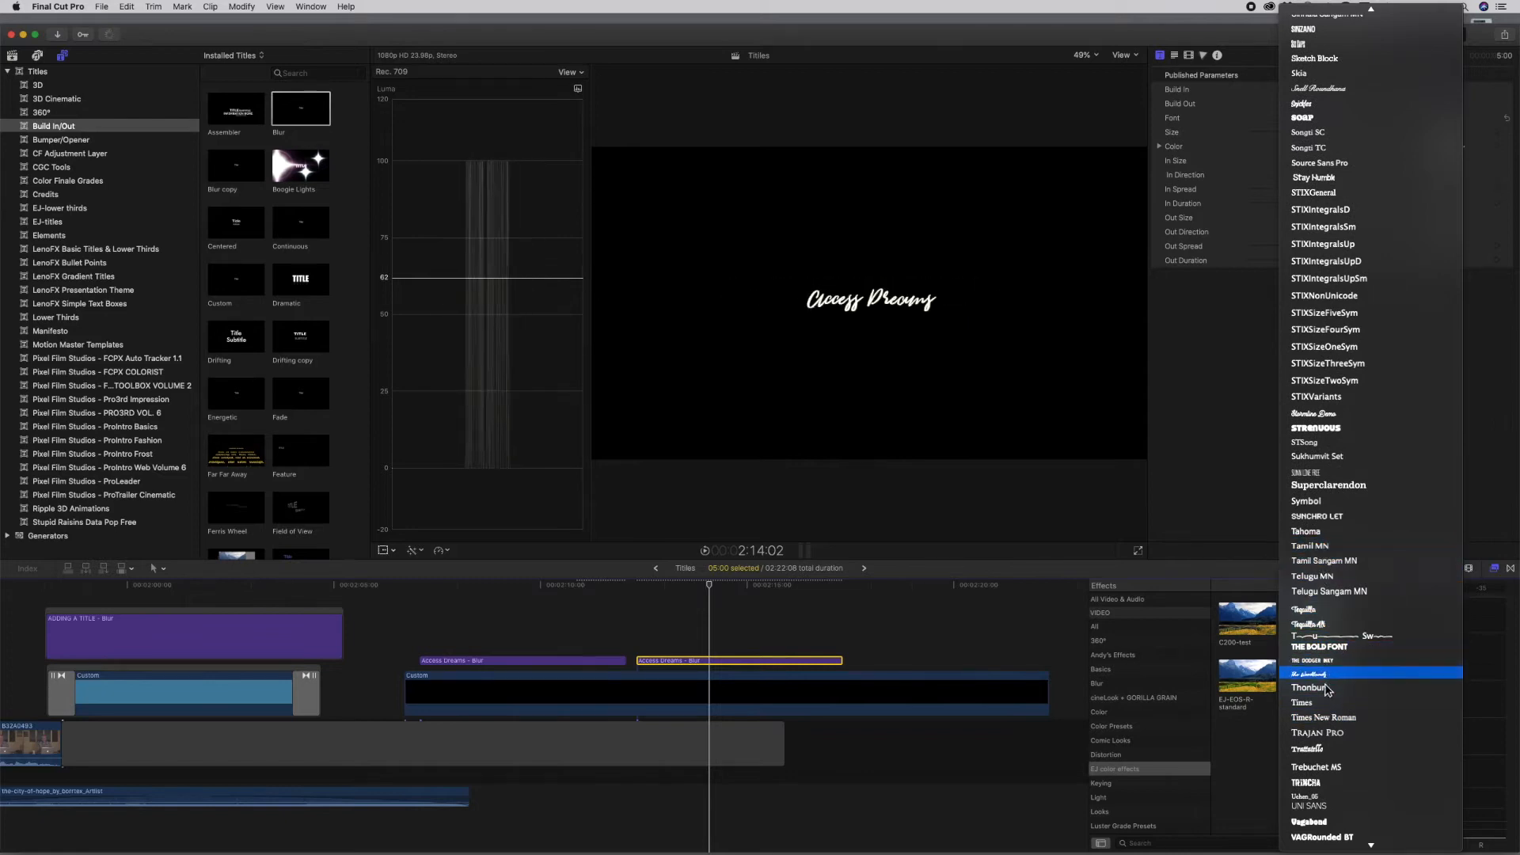
{"action": "left_click", "coordinate": [1326, 718]}
{"action": "left_click", "coordinate": [1447, 118]}
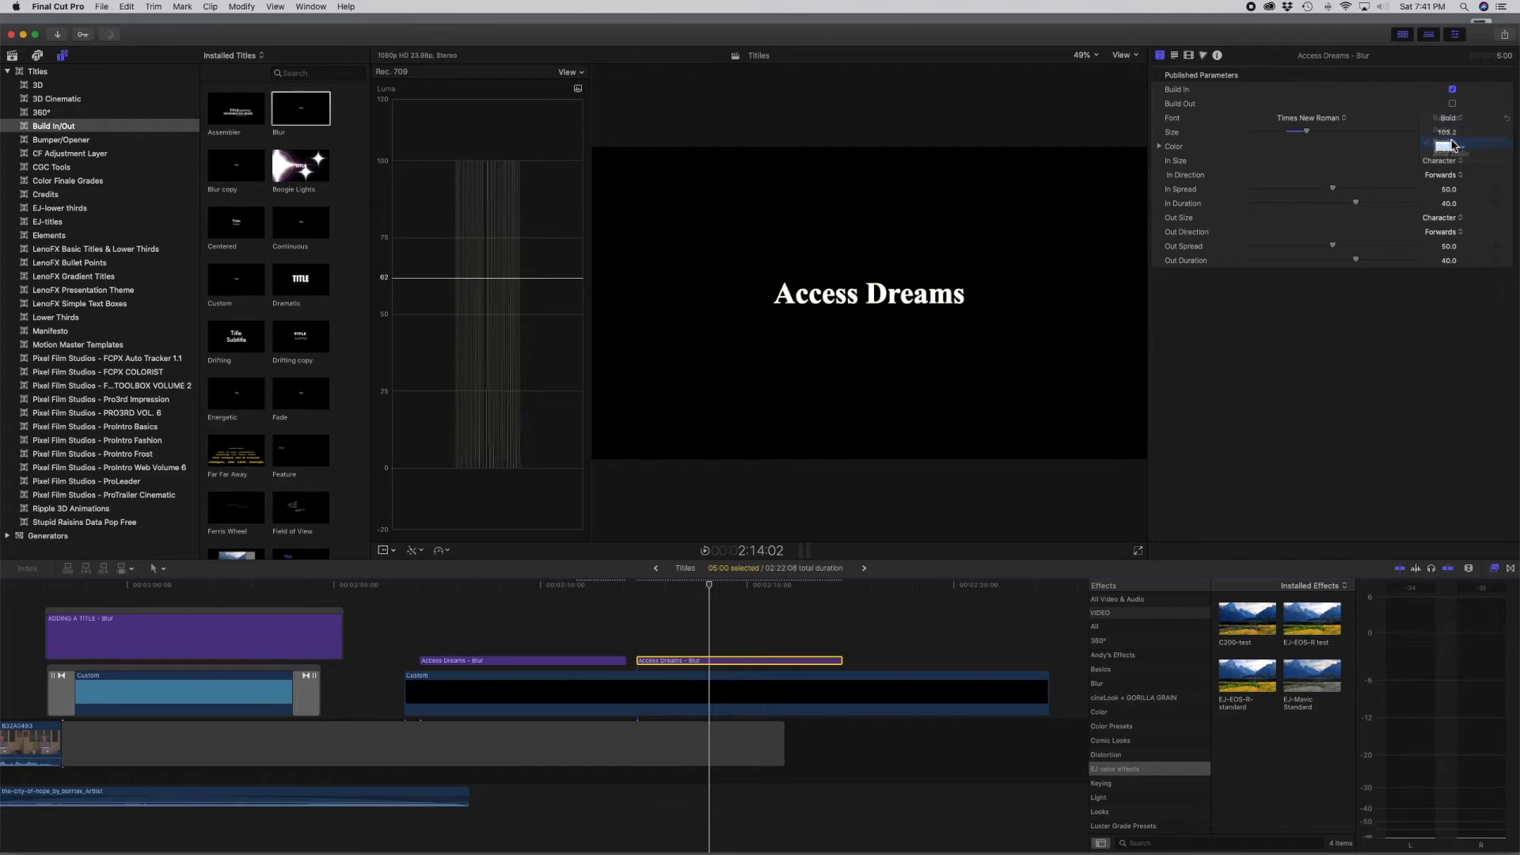
Make the original title Helvetica Neue Thin and copy it to a third spot later on
{"action": "left_click", "coordinate": [548, 598]}
{"action": "left_click", "coordinate": [552, 662]}
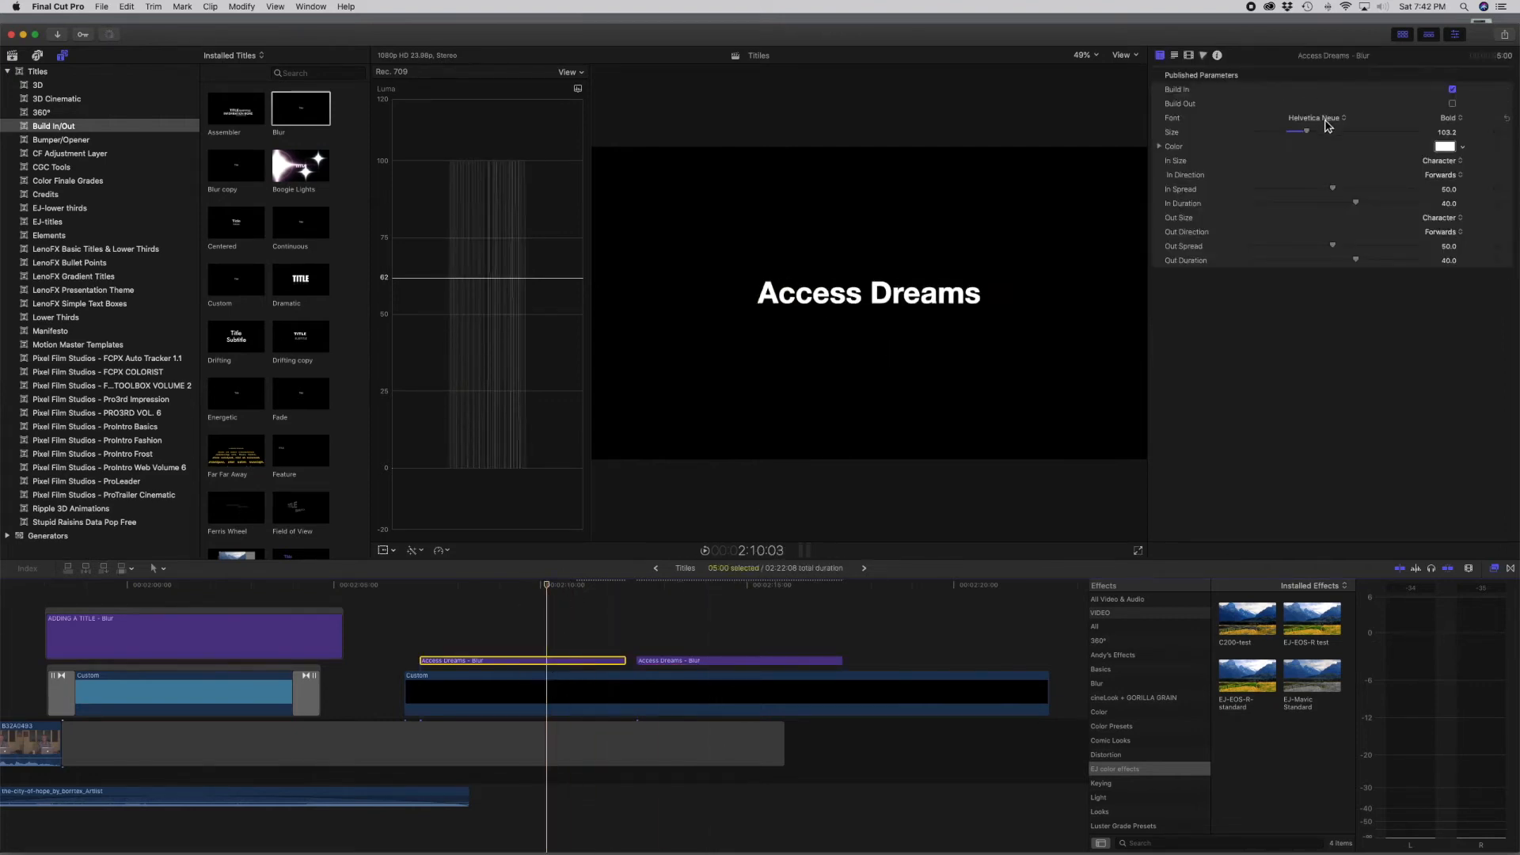
{"action": "left_click", "coordinate": [1460, 120]}
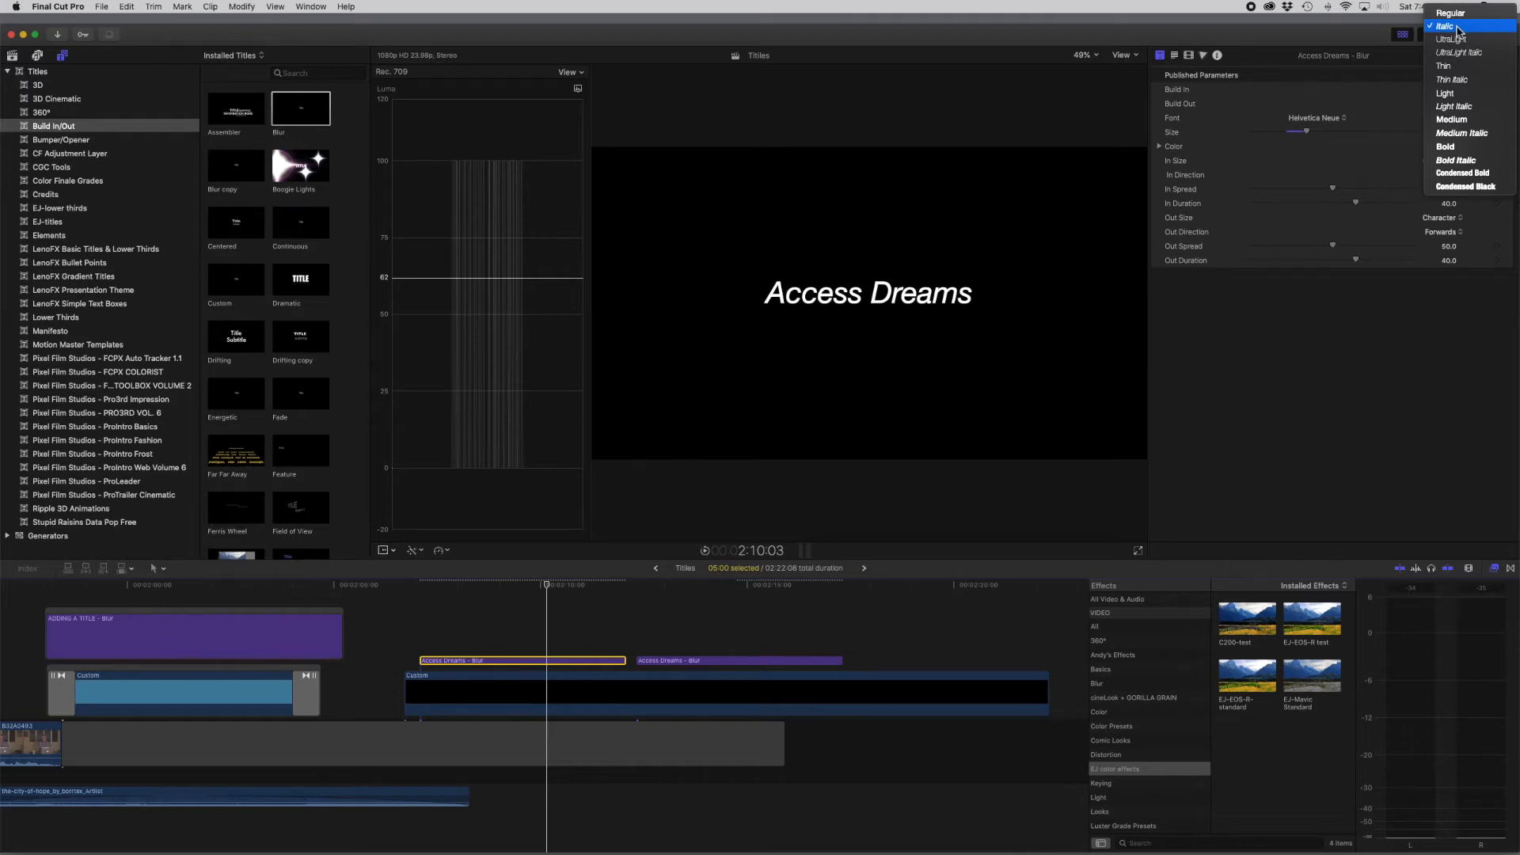
{"action": "left_click", "coordinate": [1457, 68]}
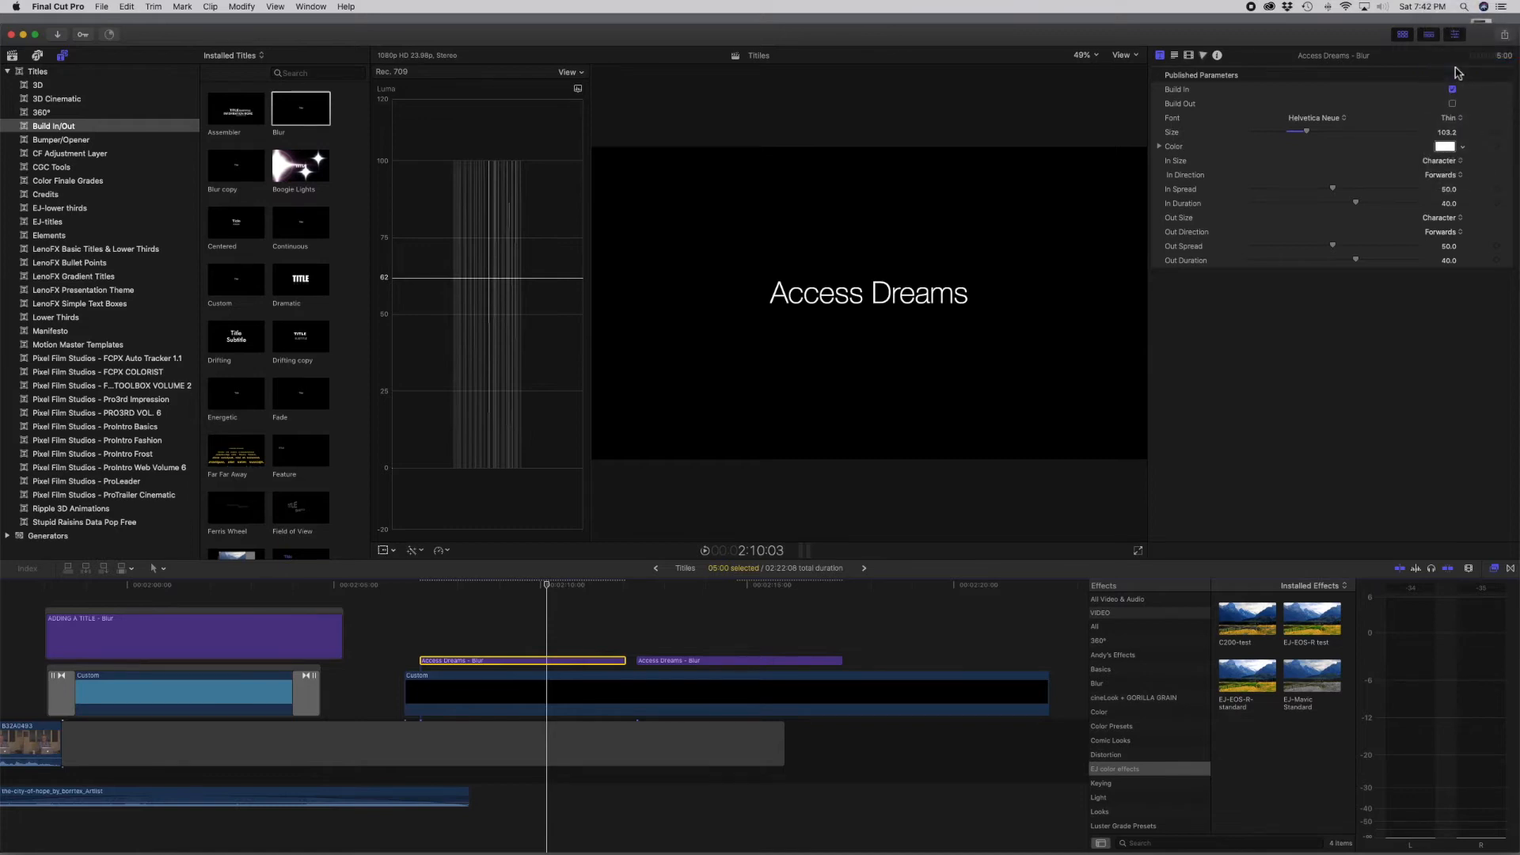
{"action": "left_click_drag", "start_coordinate": [564, 665], "coordinate": [972, 661]}
{"action": "left_click", "coordinate": [934, 586]}
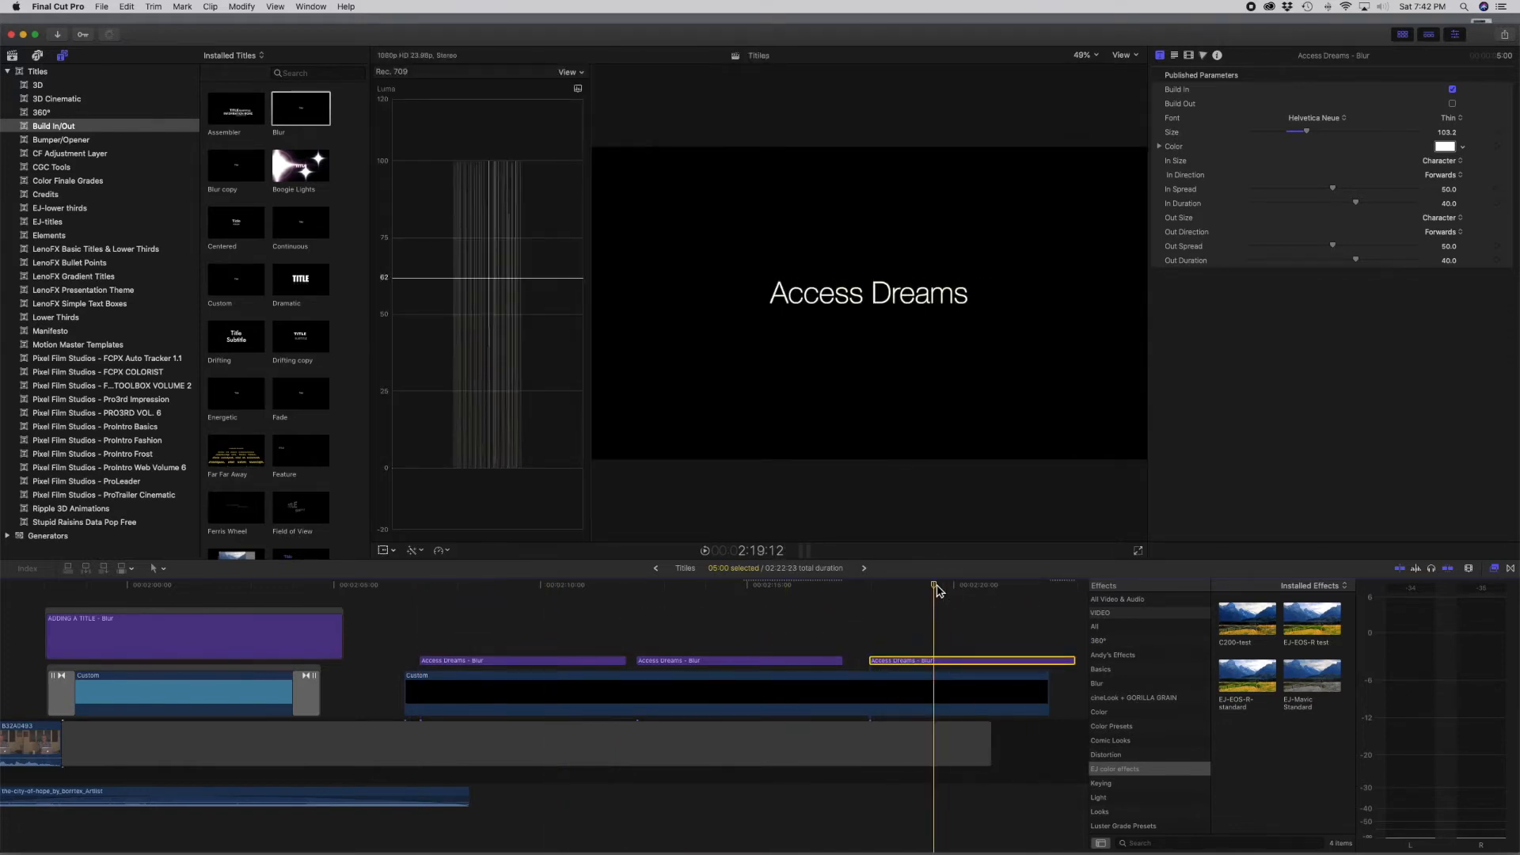
Set the third Access Dreams title's font to the Qwigley Regular script font
{"action": "scroll", "coordinate": [871, 594], "scroll_direction": "right", "scroll_amount": 5}
{"action": "left_click", "coordinate": [707, 587]}
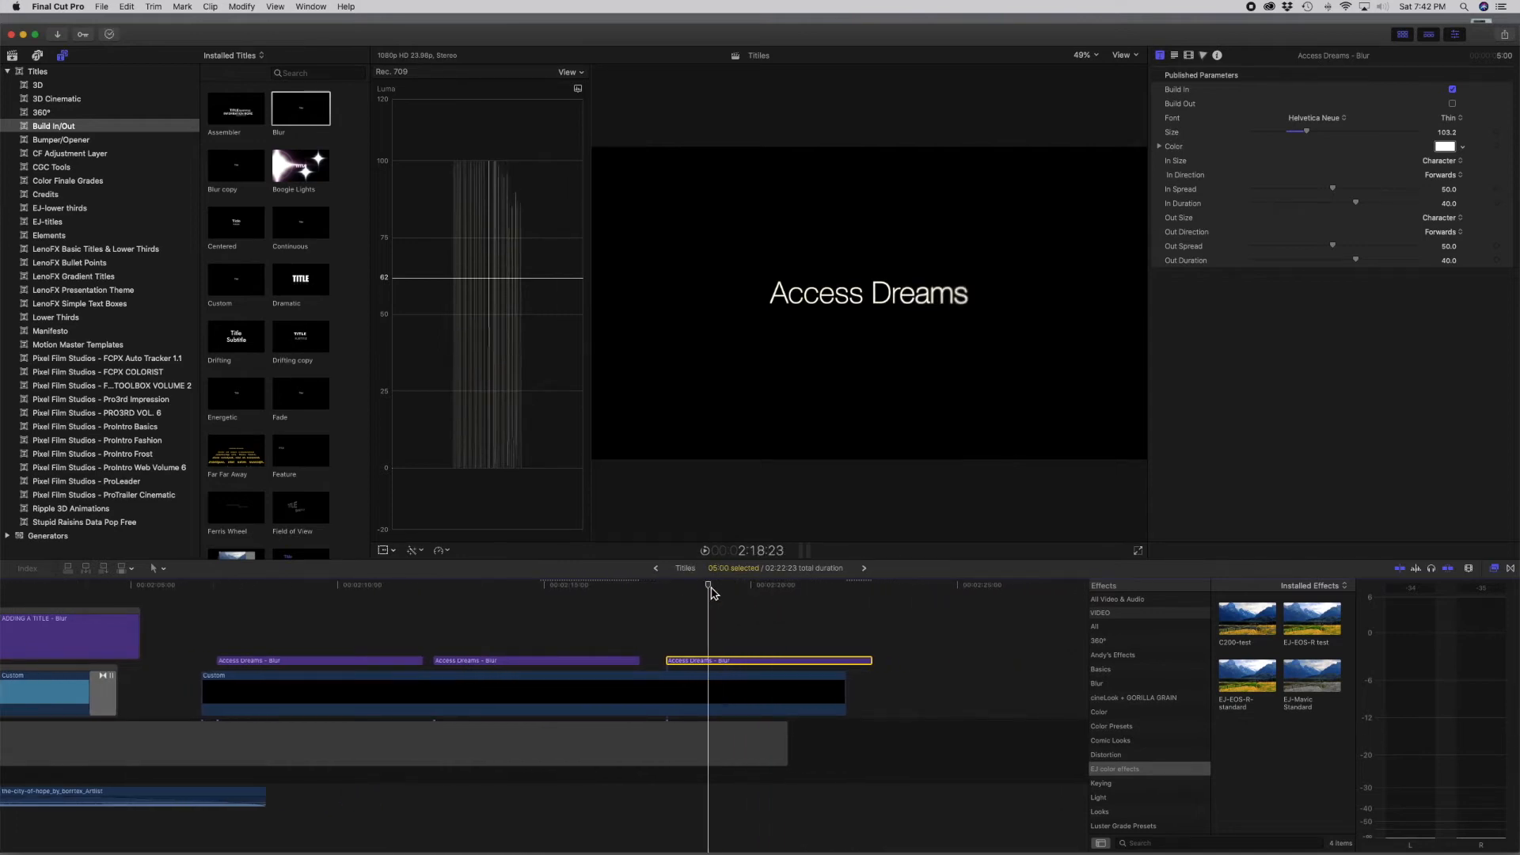
{"action": "left_click", "coordinate": [1343, 119]}
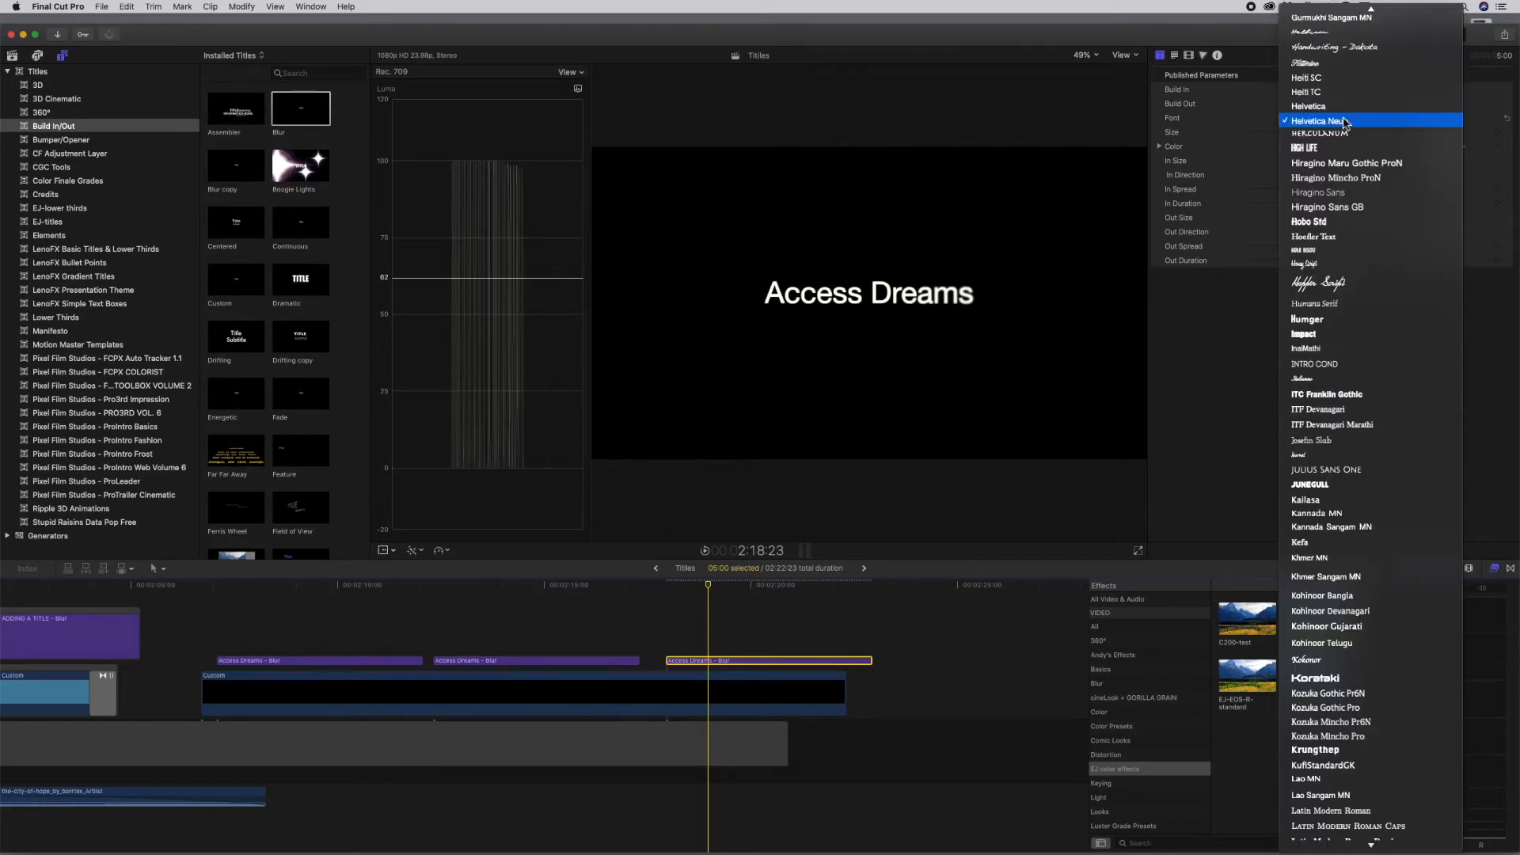
{"action": "scroll", "coordinate": [1346, 713], "scroll_direction": "down", "scroll_amount": 5}
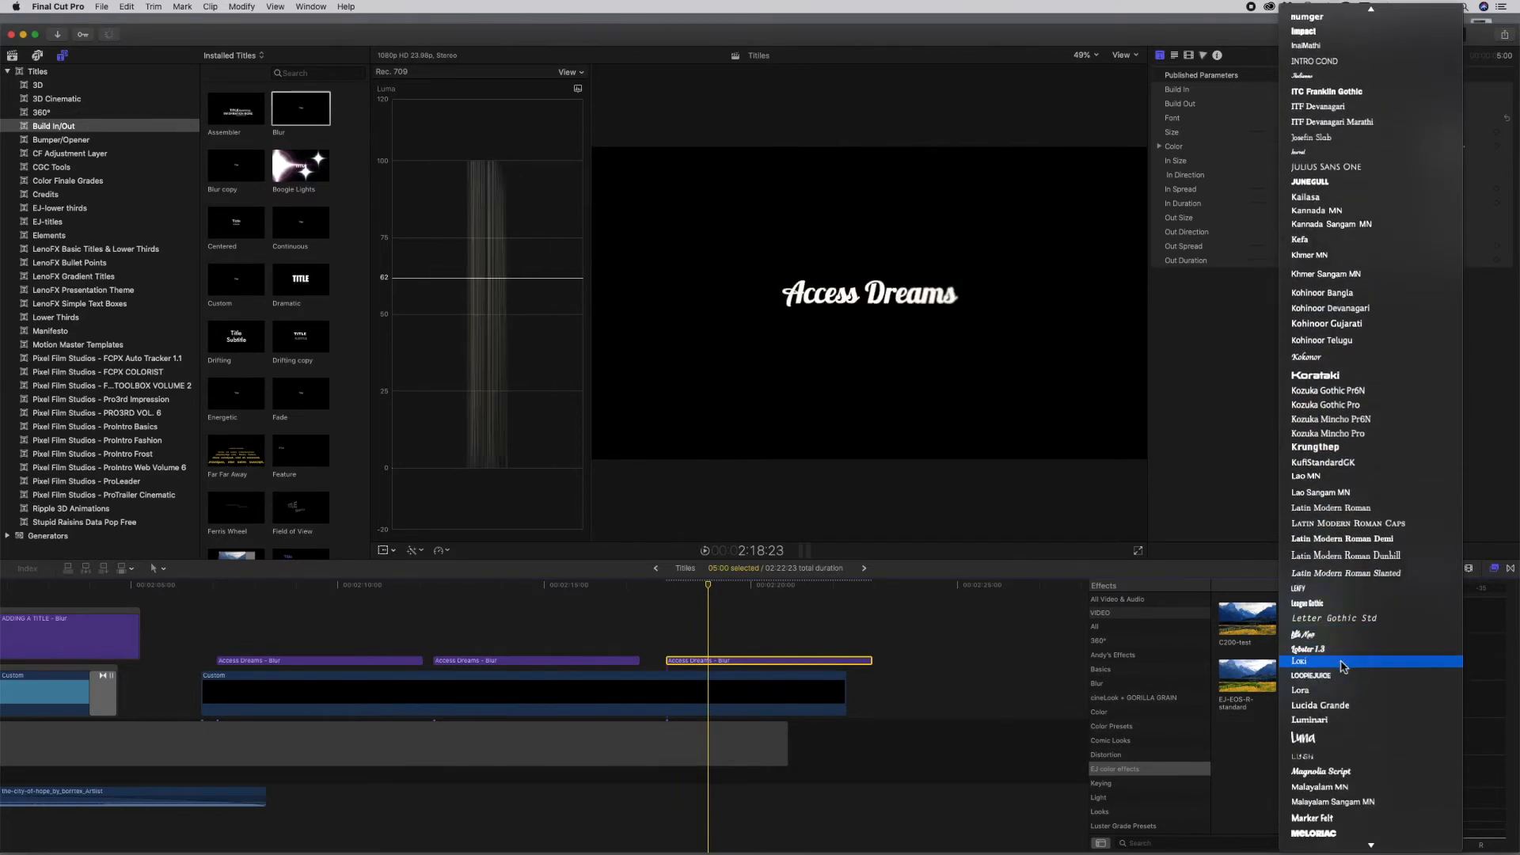
{"action": "scroll", "coordinate": [1342, 666], "scroll_direction": "down", "scroll_amount": 2}
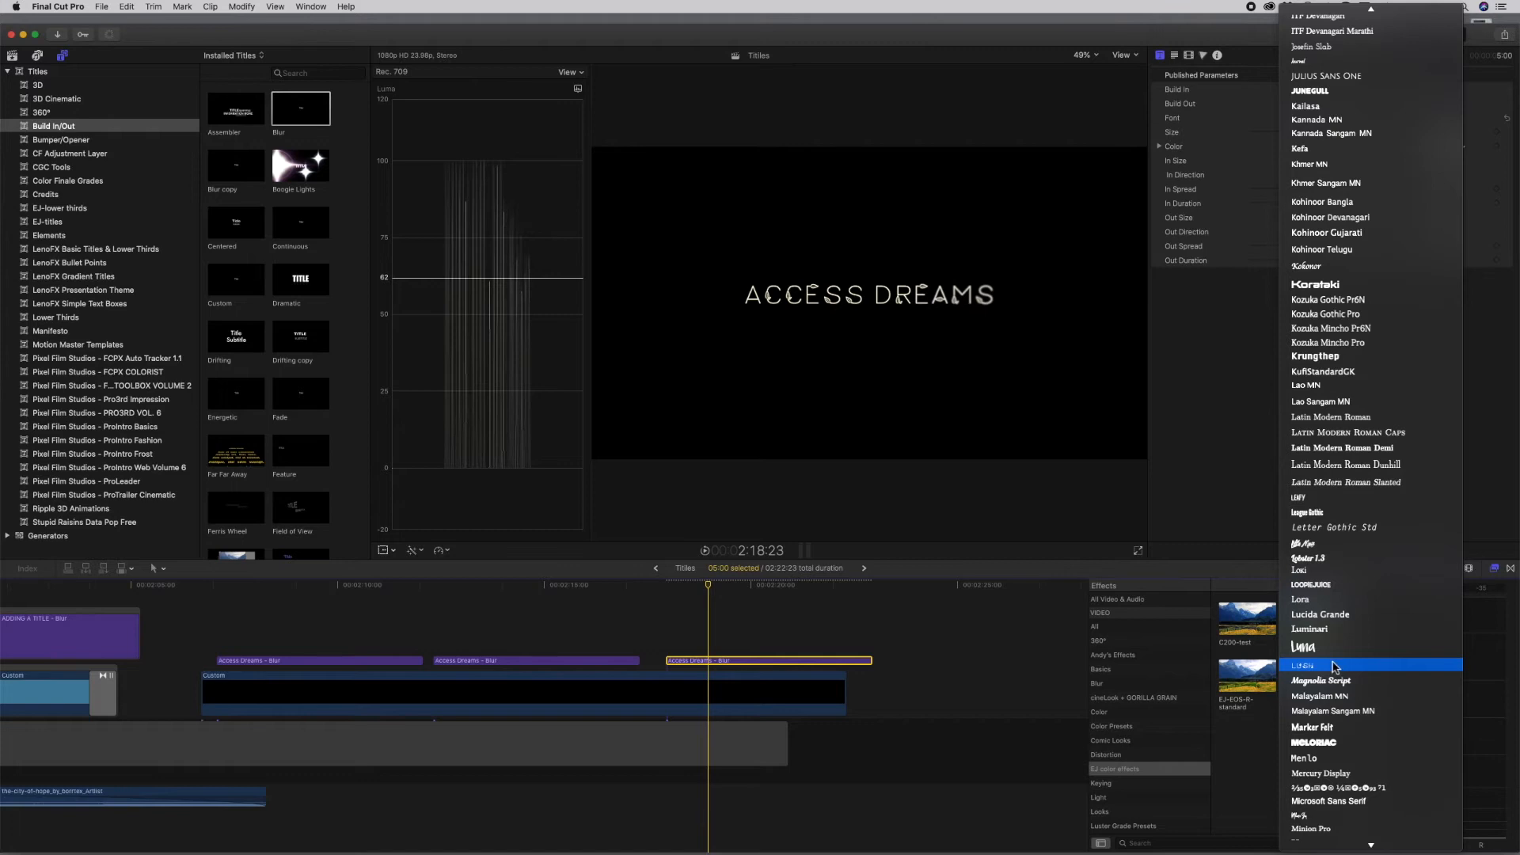
{"action": "scroll", "coordinate": [1334, 667], "scroll_direction": "down", "scroll_amount": 2}
{"action": "scroll", "coordinate": [1330, 668], "scroll_direction": "down", "scroll_amount": 2}
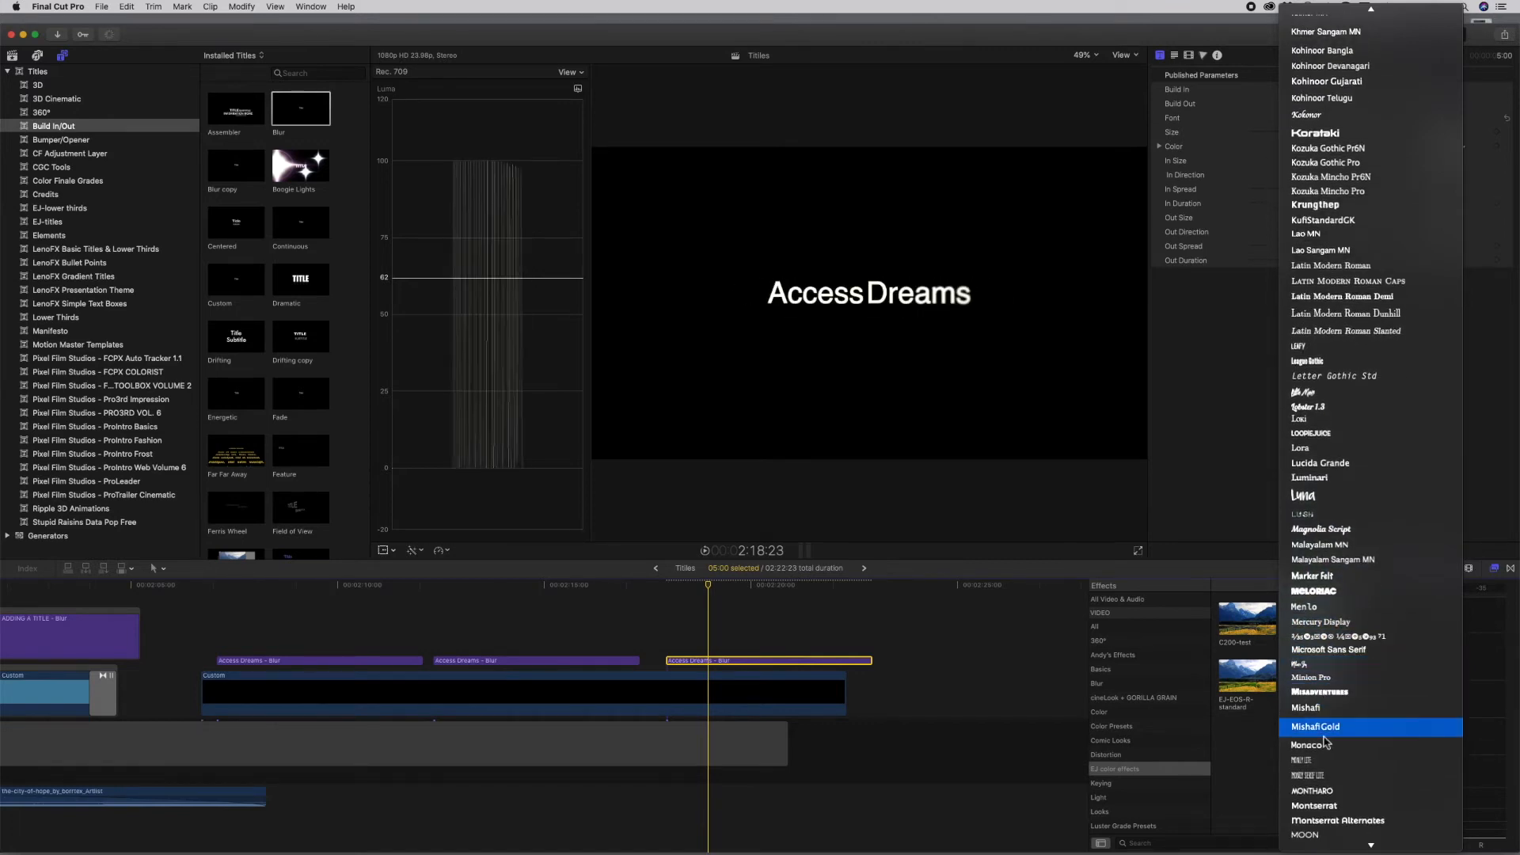
{"action": "scroll", "coordinate": [1325, 736], "scroll_direction": "down", "scroll_amount": 3}
{"action": "scroll", "coordinate": [1325, 740], "scroll_direction": "down", "scroll_amount": 4}
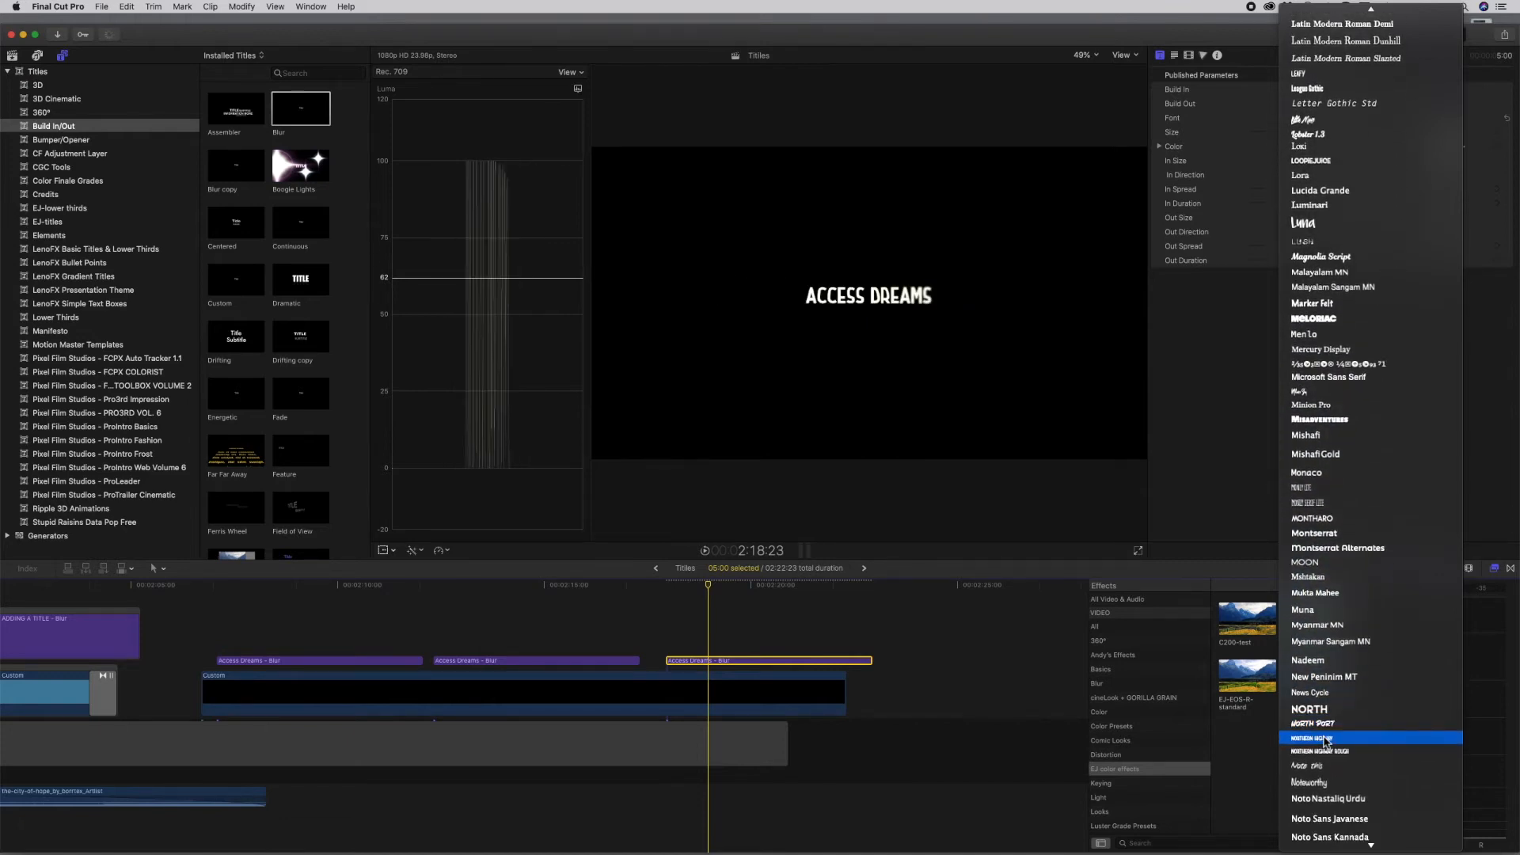
{"action": "scroll", "coordinate": [1325, 740], "scroll_direction": "down", "scroll_amount": 6}
{"action": "scroll", "coordinate": [1326, 740], "scroll_direction": "down", "scroll_amount": 1}
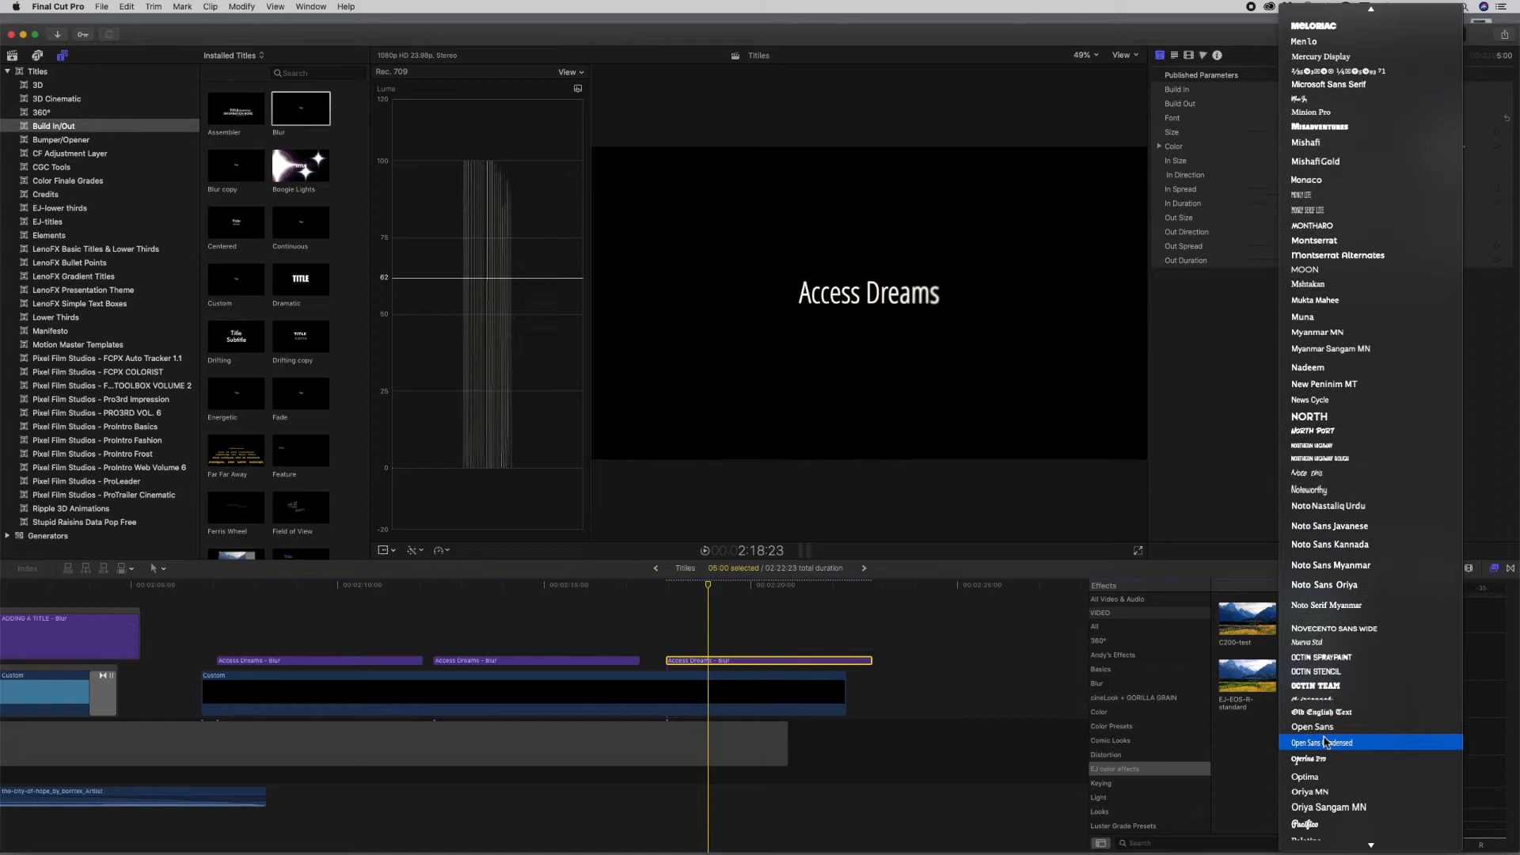
{"action": "scroll", "coordinate": [1329, 804], "scroll_direction": "down", "scroll_amount": 7}
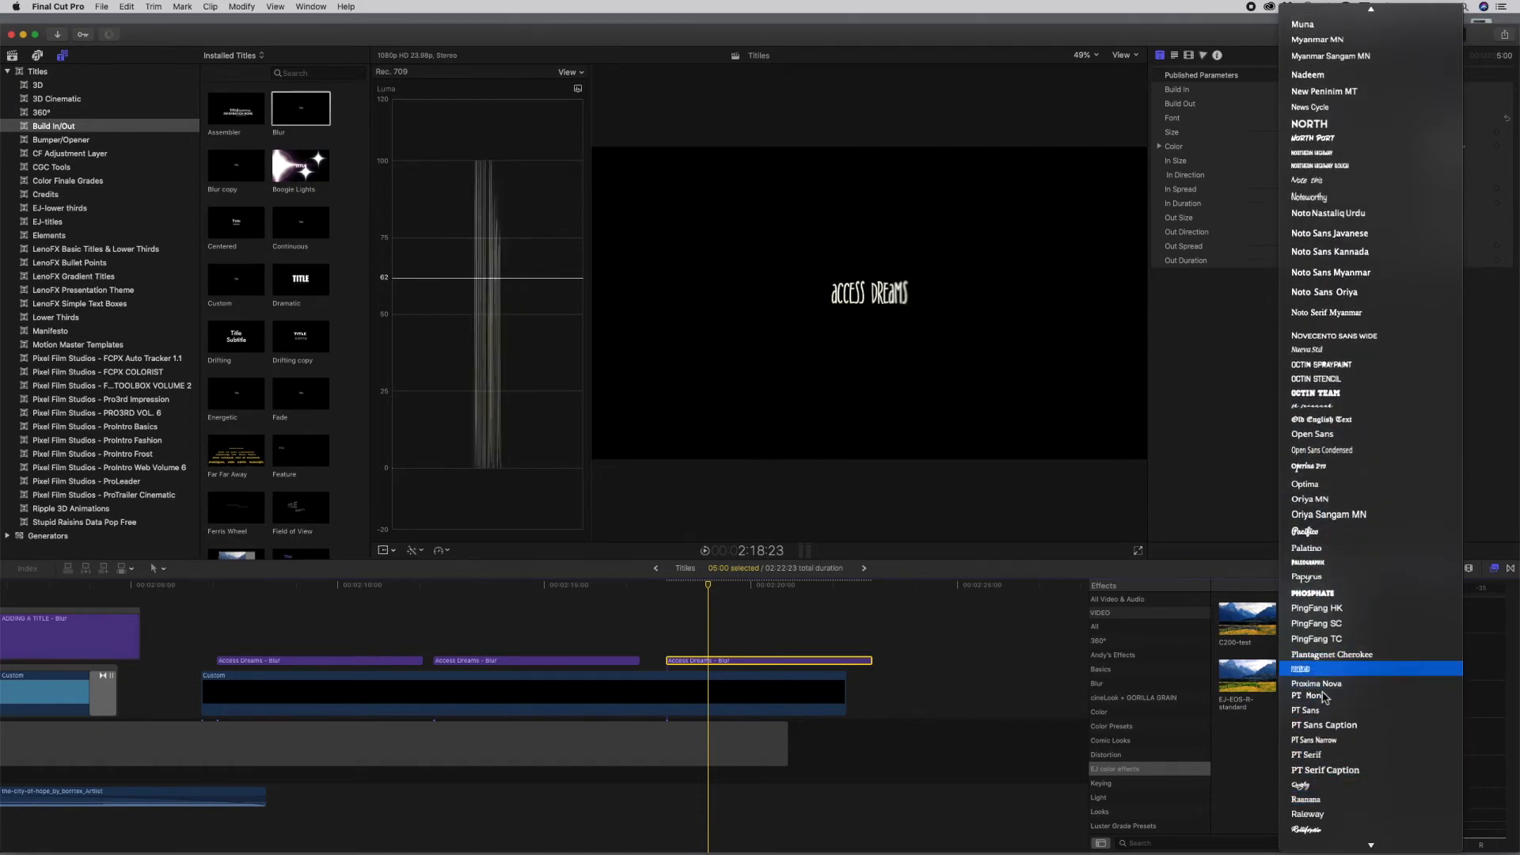
{"action": "scroll", "coordinate": [1321, 751], "scroll_direction": "down", "scroll_amount": 1}
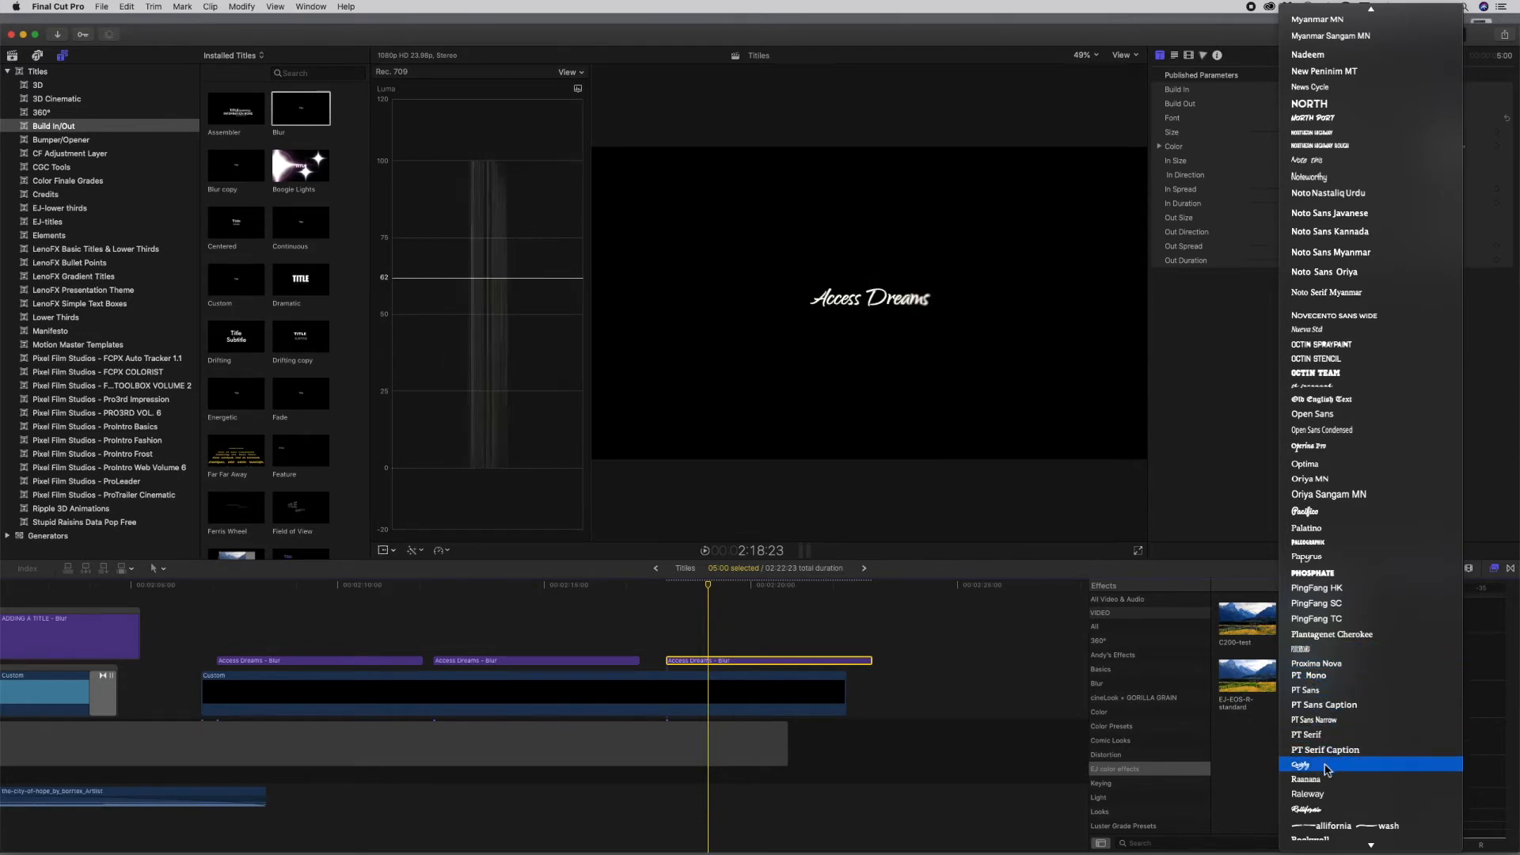
{"action": "left_click", "coordinate": [1328, 773]}
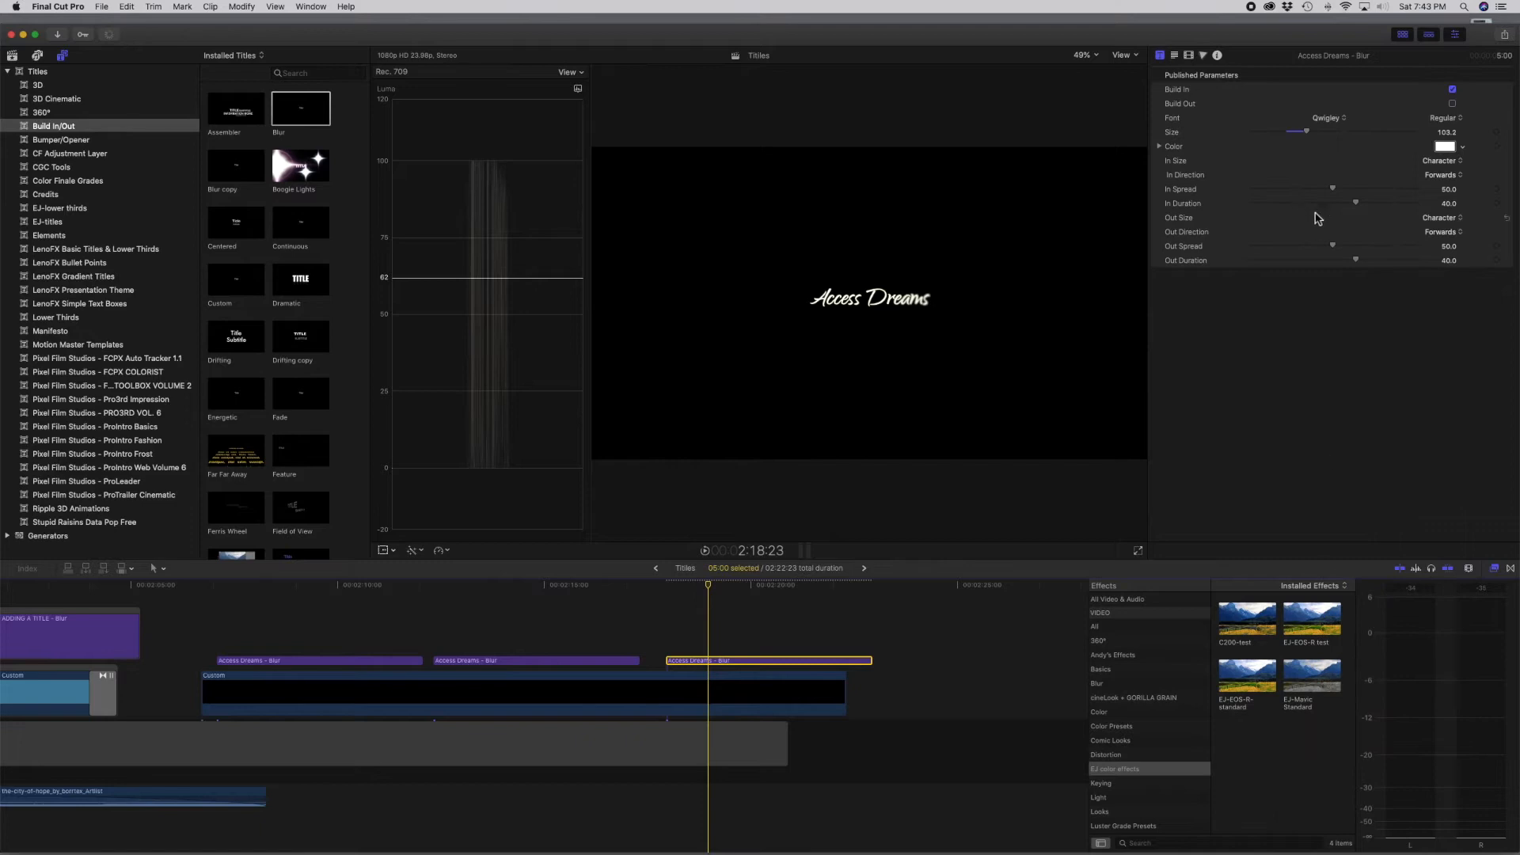
Enlarge the Qwigley title to size 247, extend the Custom clip, and play back
{"action": "left_click", "coordinate": [1307, 132]}
{"action": "left_click_drag", "start_coordinate": [1307, 132], "coordinate": [1422, 136]}
{"action": "left_click_drag", "start_coordinate": [847, 696], "coordinate": [871, 696]}
{"action": "left_click", "coordinate": [193, 610]}
{"action": "key", "text": "space"}
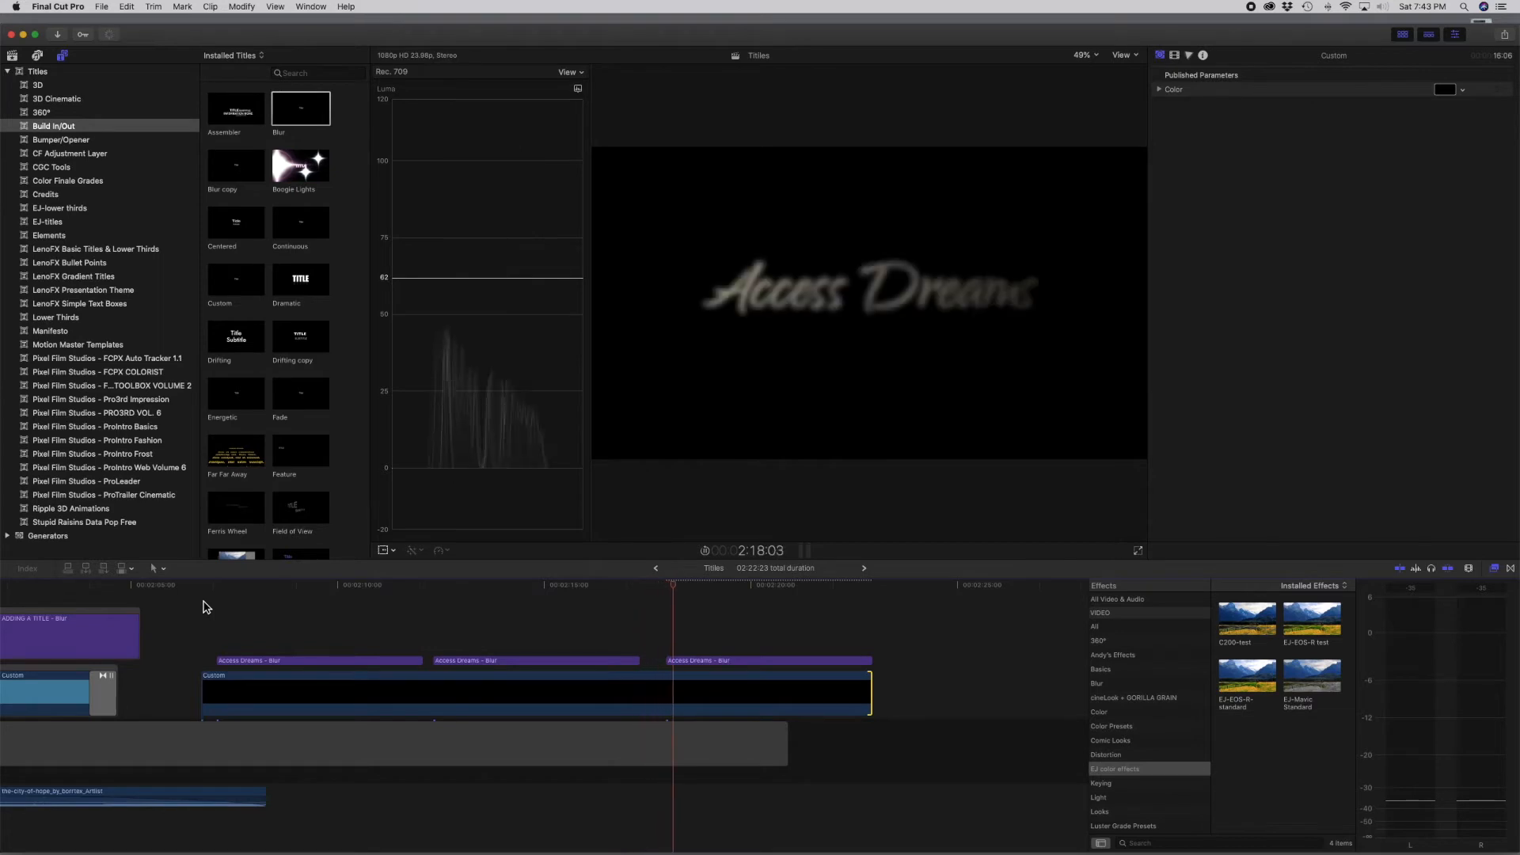
{"action": "key", "text": "space"}
Lengthen the gap clip to end with the last title, then select the Custom clip
{"action": "left_click_drag", "start_coordinate": [780, 596], "coordinate": [812, 592]}
{"action": "left_click_drag", "start_coordinate": [788, 750], "coordinate": [871, 749]}
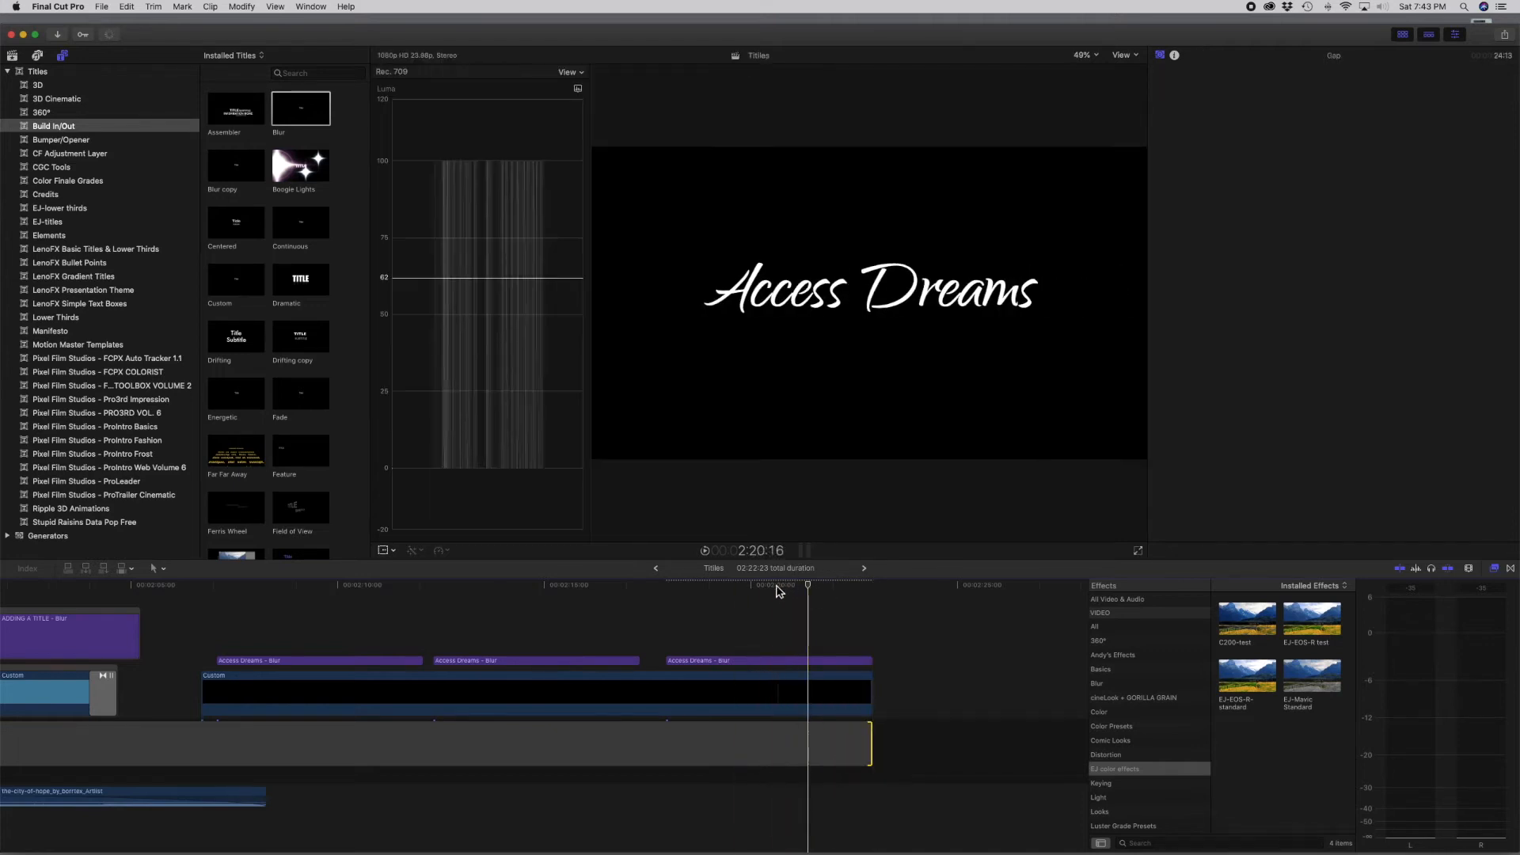
{"action": "left_click", "coordinate": [748, 588]}
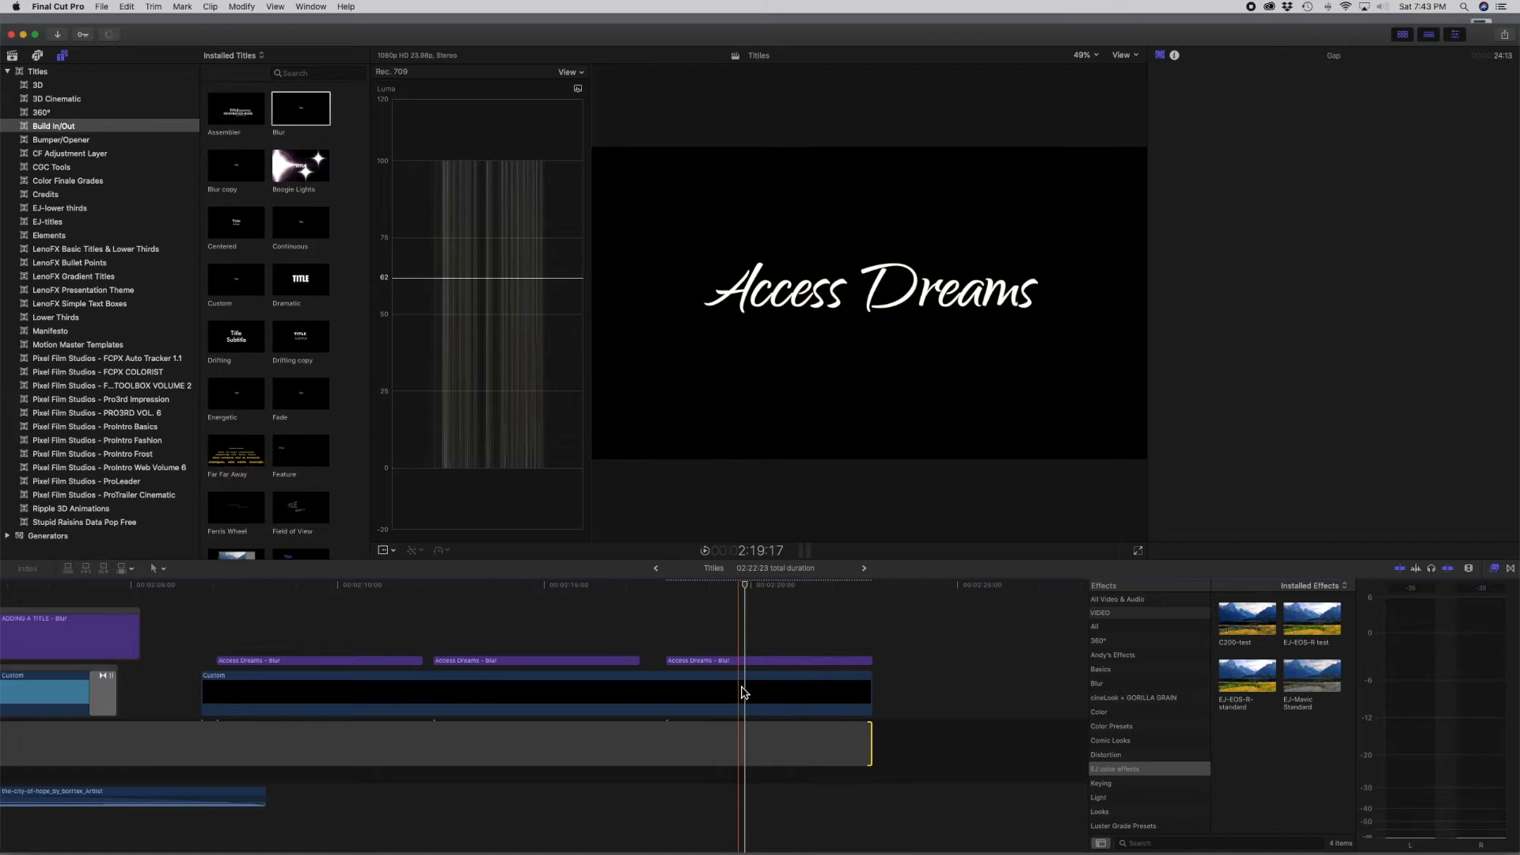
{"action": "left_click", "coordinate": [744, 695]}
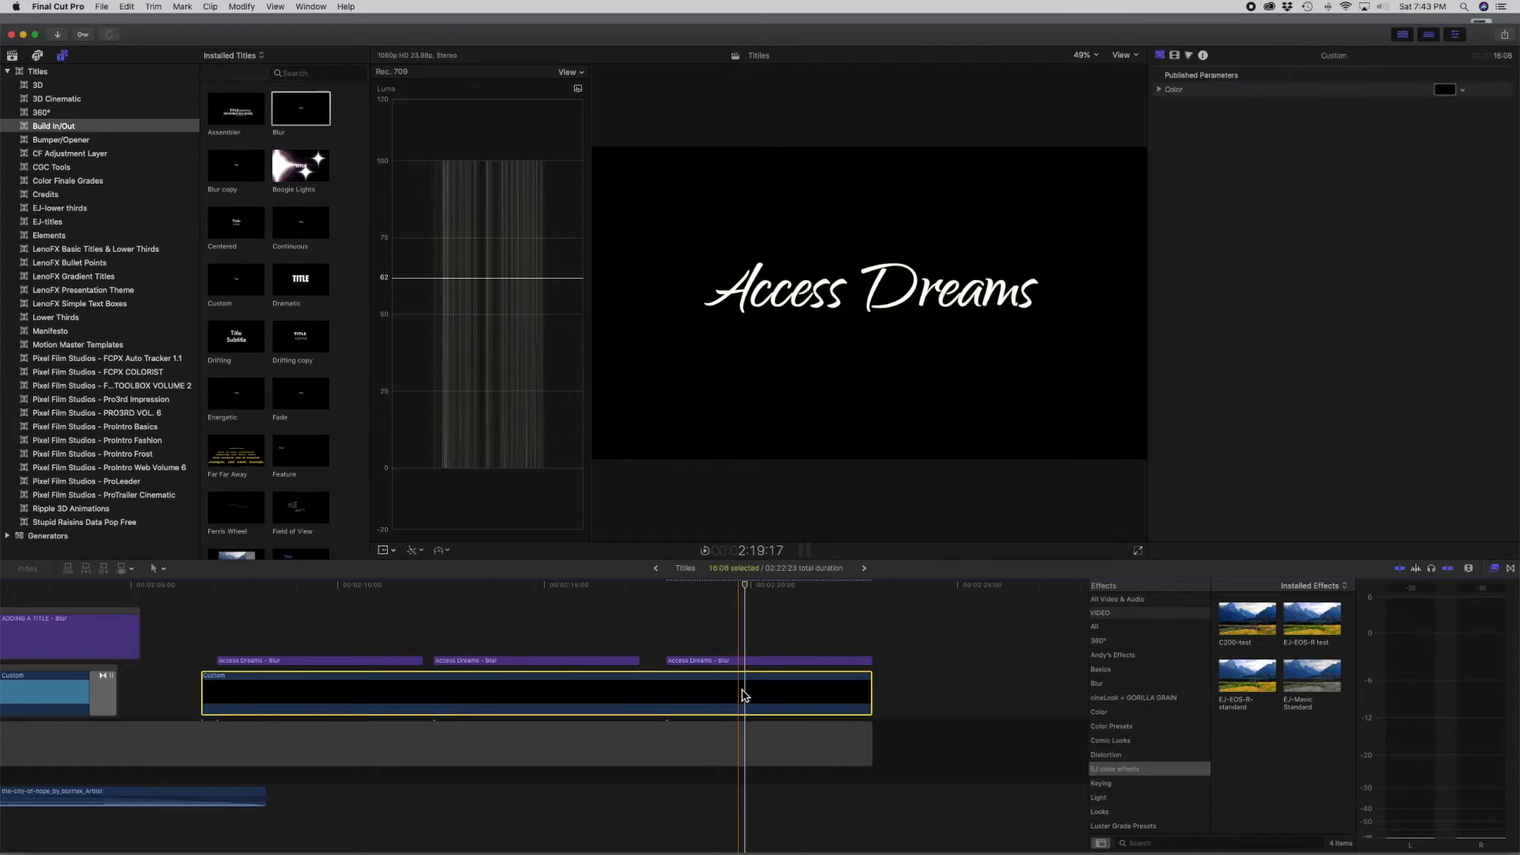
Try several swatches and settle on olive-yellow for the Custom solid background
{"action": "left_click", "coordinate": [1448, 90]}
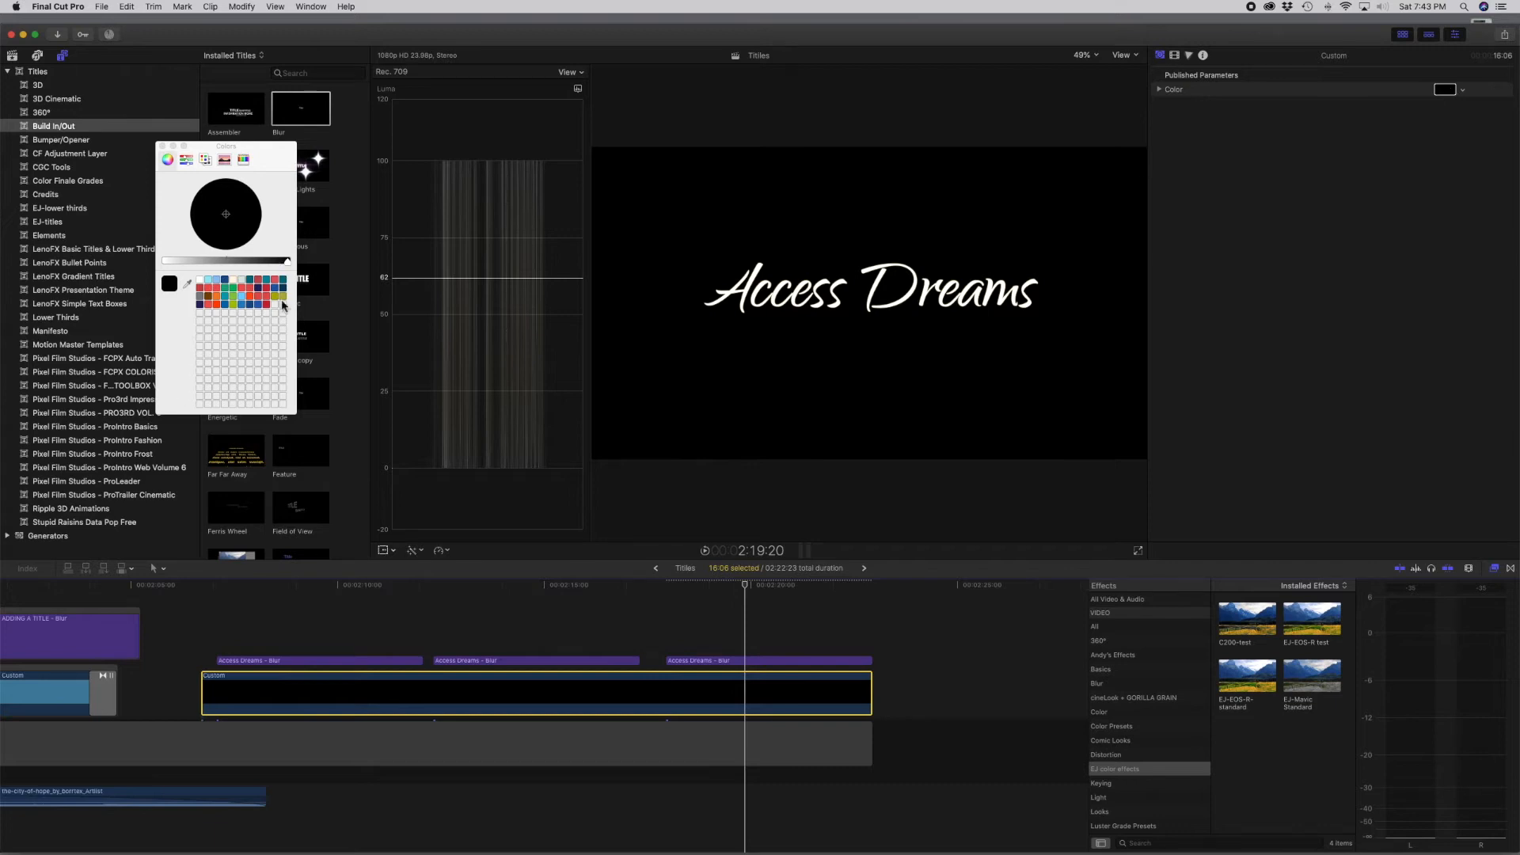
{"action": "left_click", "coordinate": [259, 308]}
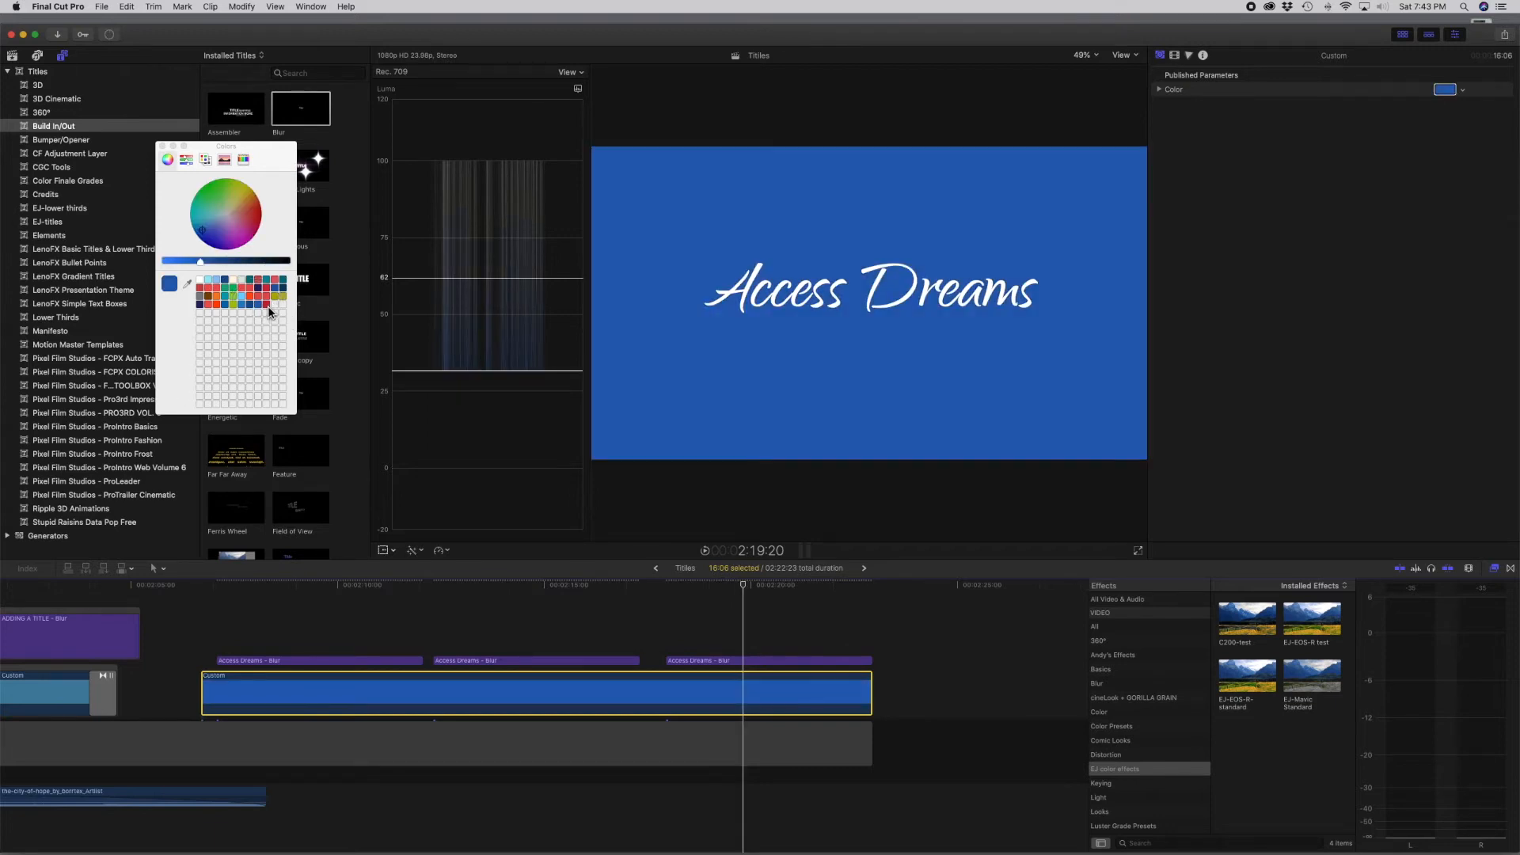
{"action": "left_click", "coordinate": [267, 304]}
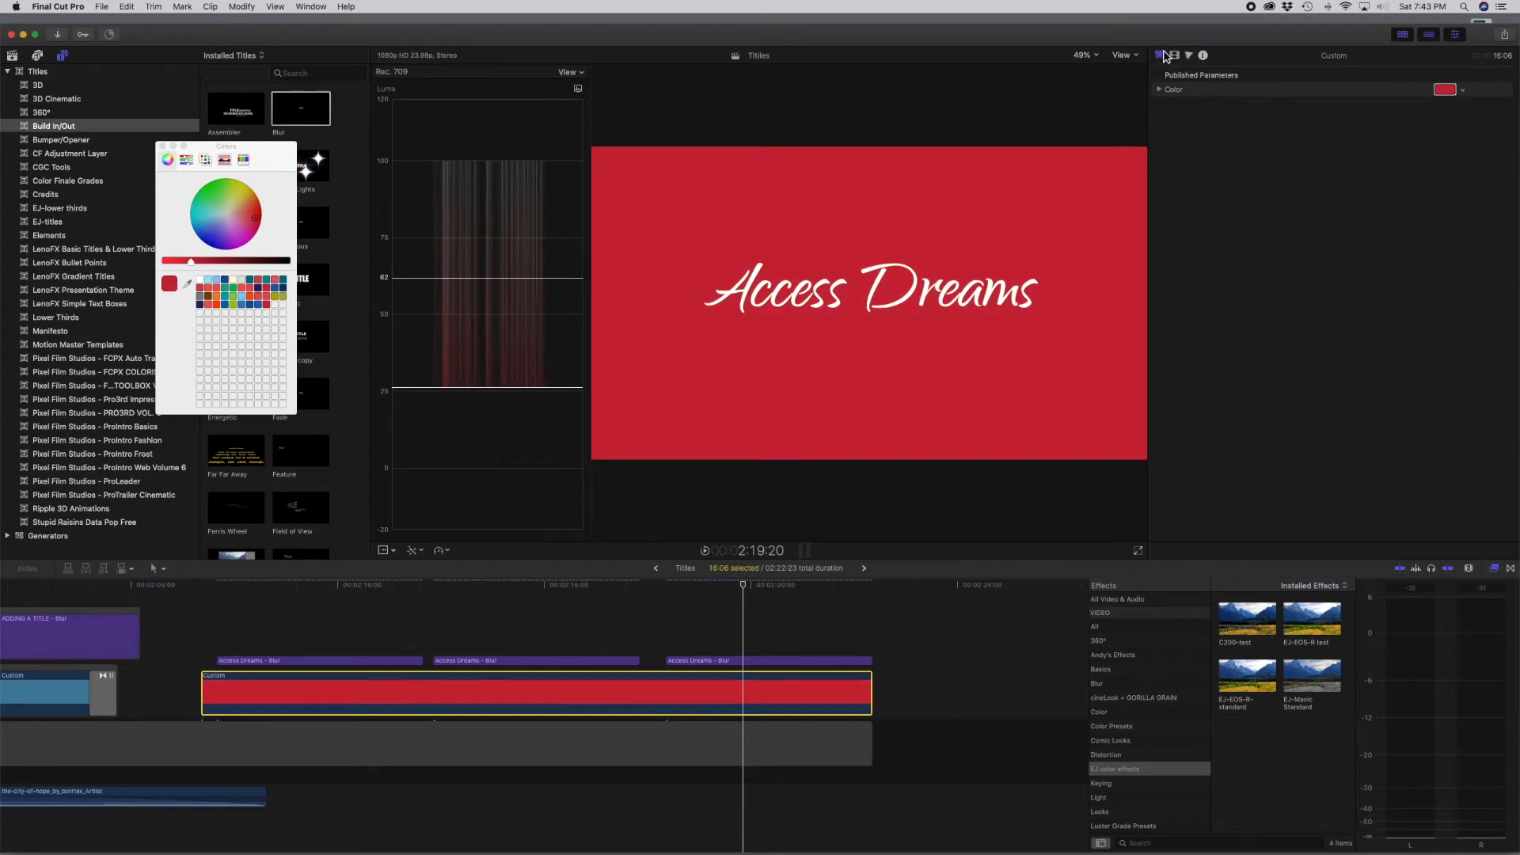
{"action": "left_click", "coordinate": [786, 703]}
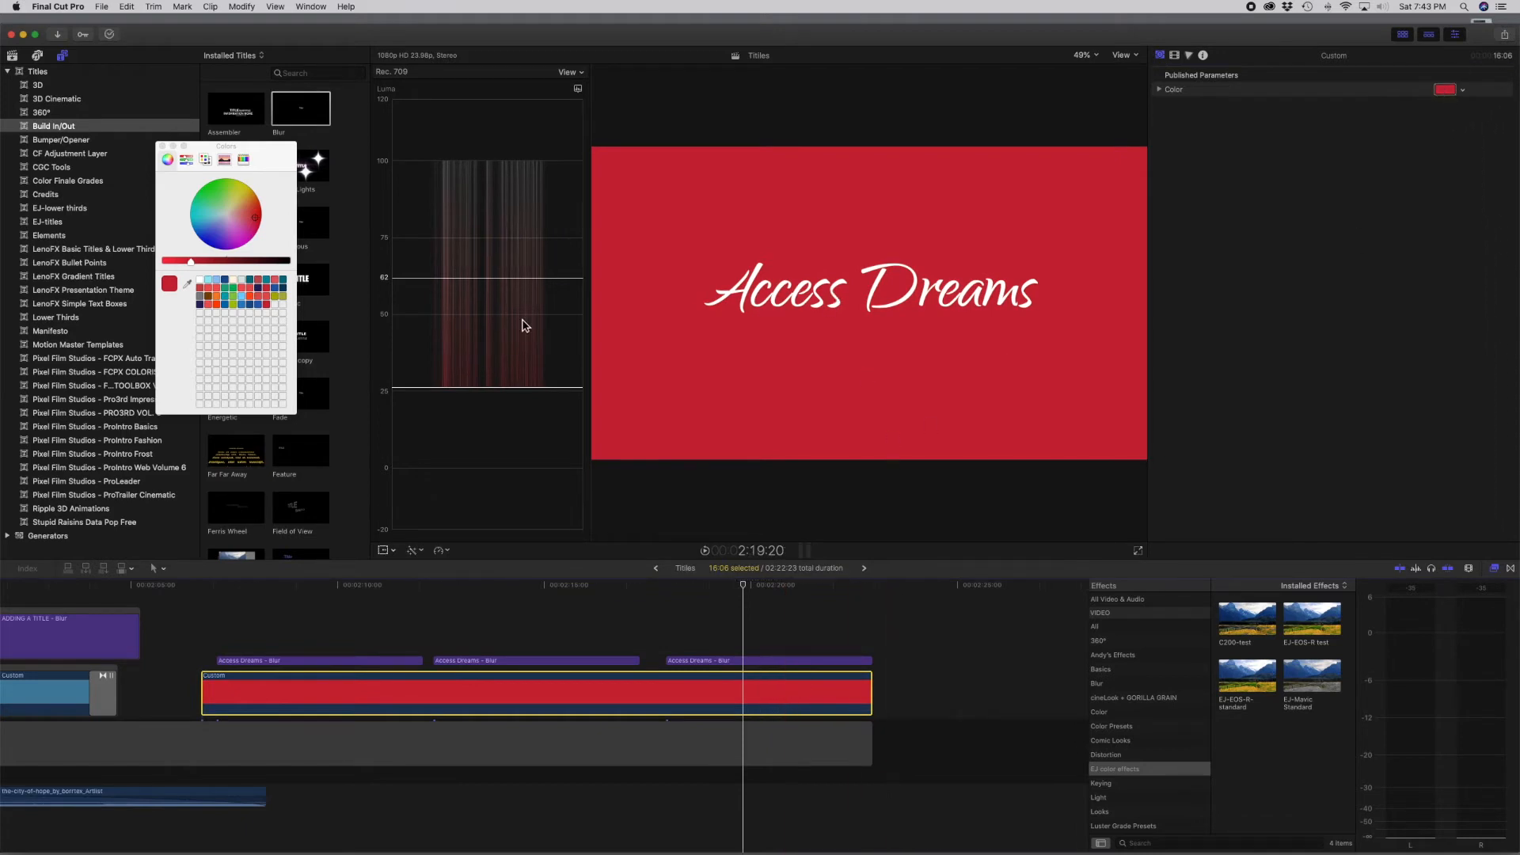
{"action": "left_click", "coordinate": [284, 298]}
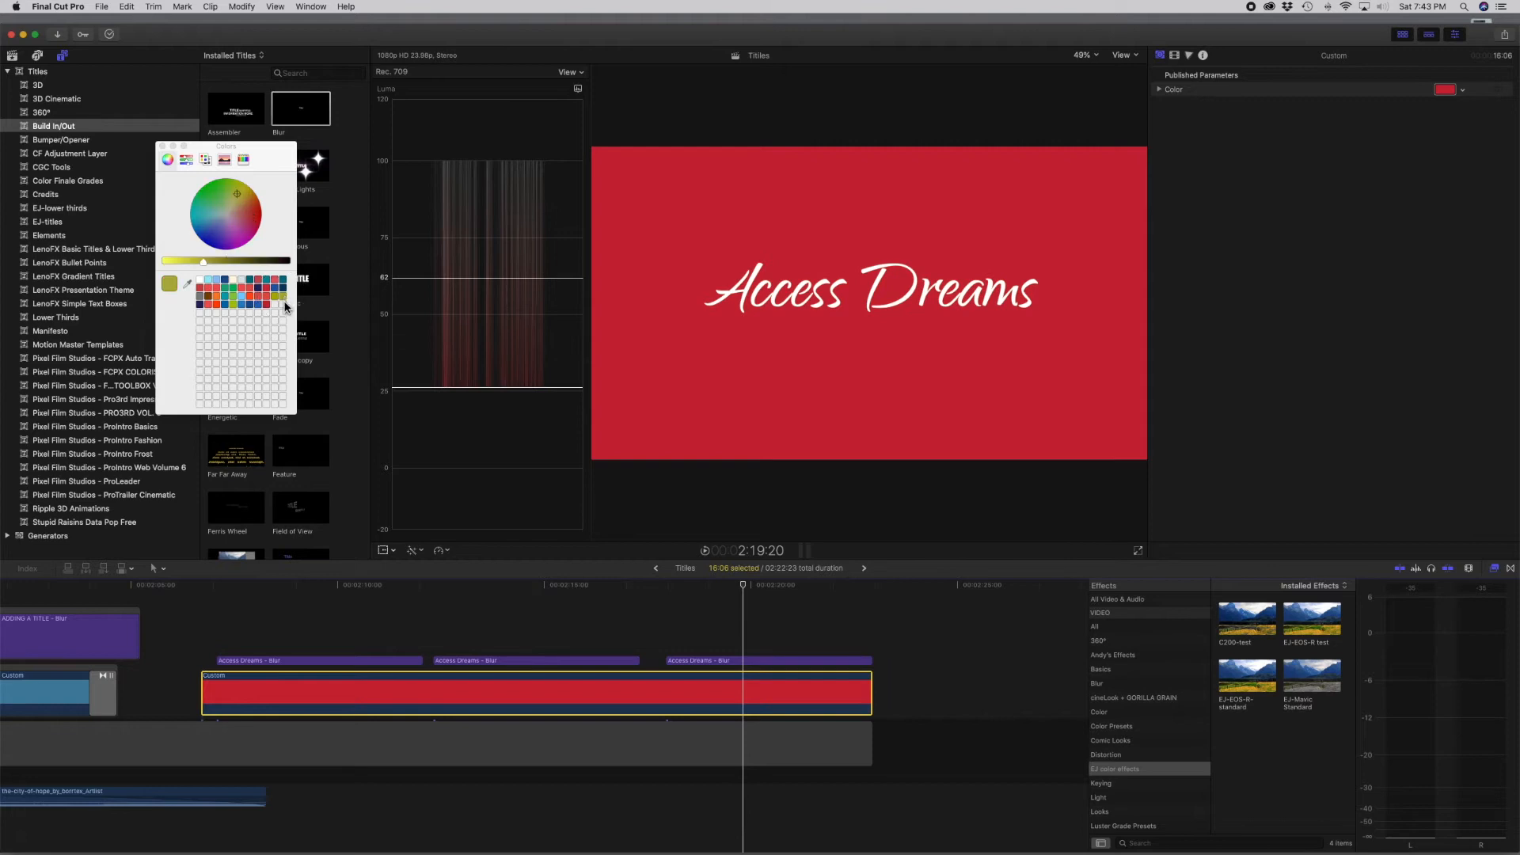
{"action": "left_click", "coordinate": [1448, 92]}
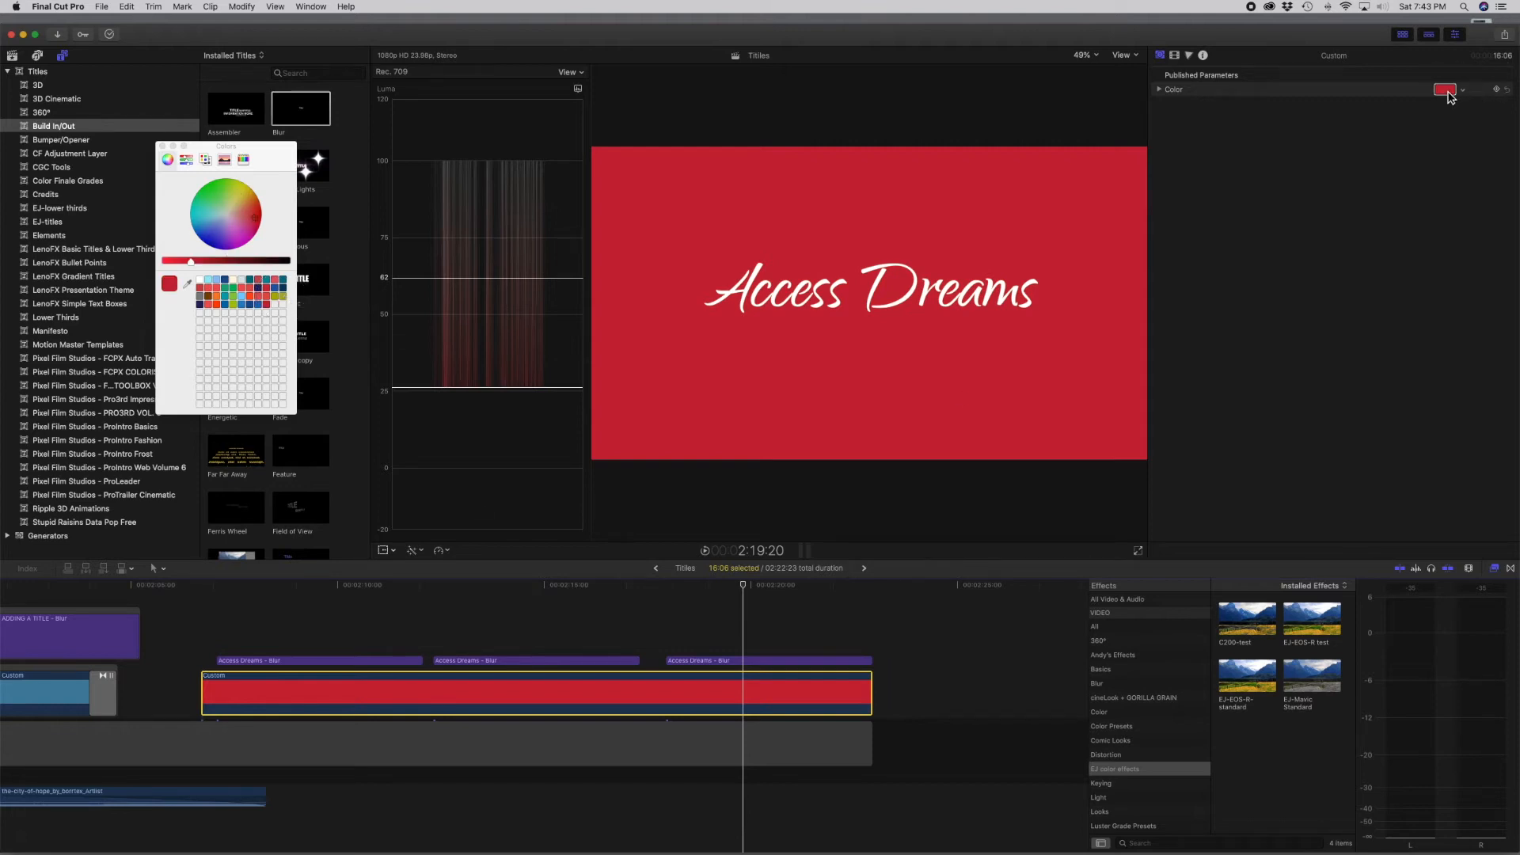
{"action": "left_click", "coordinate": [282, 298]}
{"action": "left_click", "coordinate": [278, 296]}
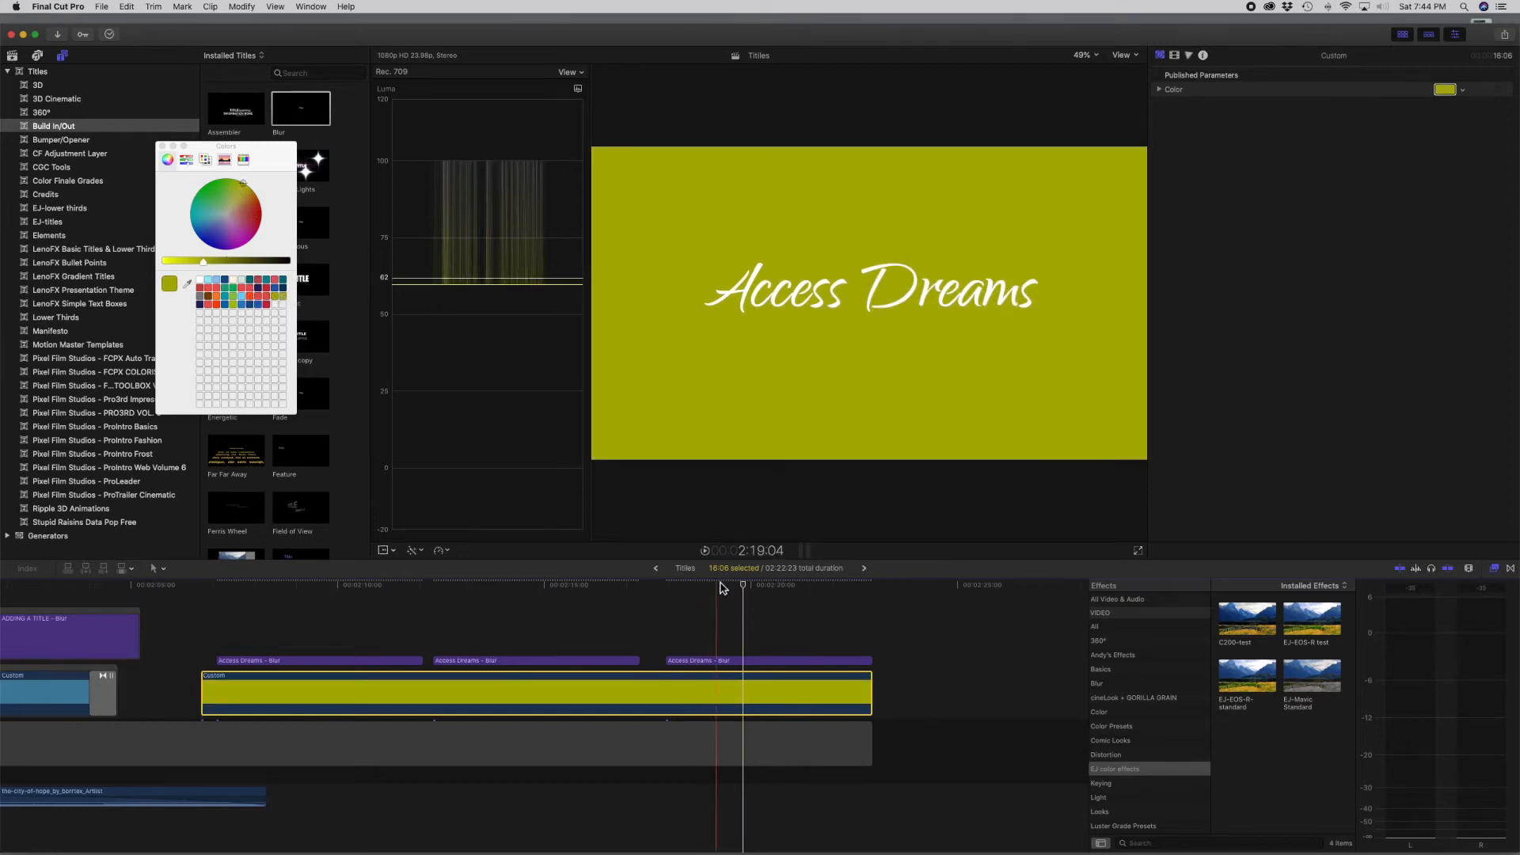
{"action": "mouse_move", "coordinate": [717, 585]}
{"action": "left_mouse_down"}
{"action": "mouse_move", "coordinate": [689, 585]}
{"action": "mouse_move", "coordinate": [737, 584]}
{"action": "left_mouse_up"}
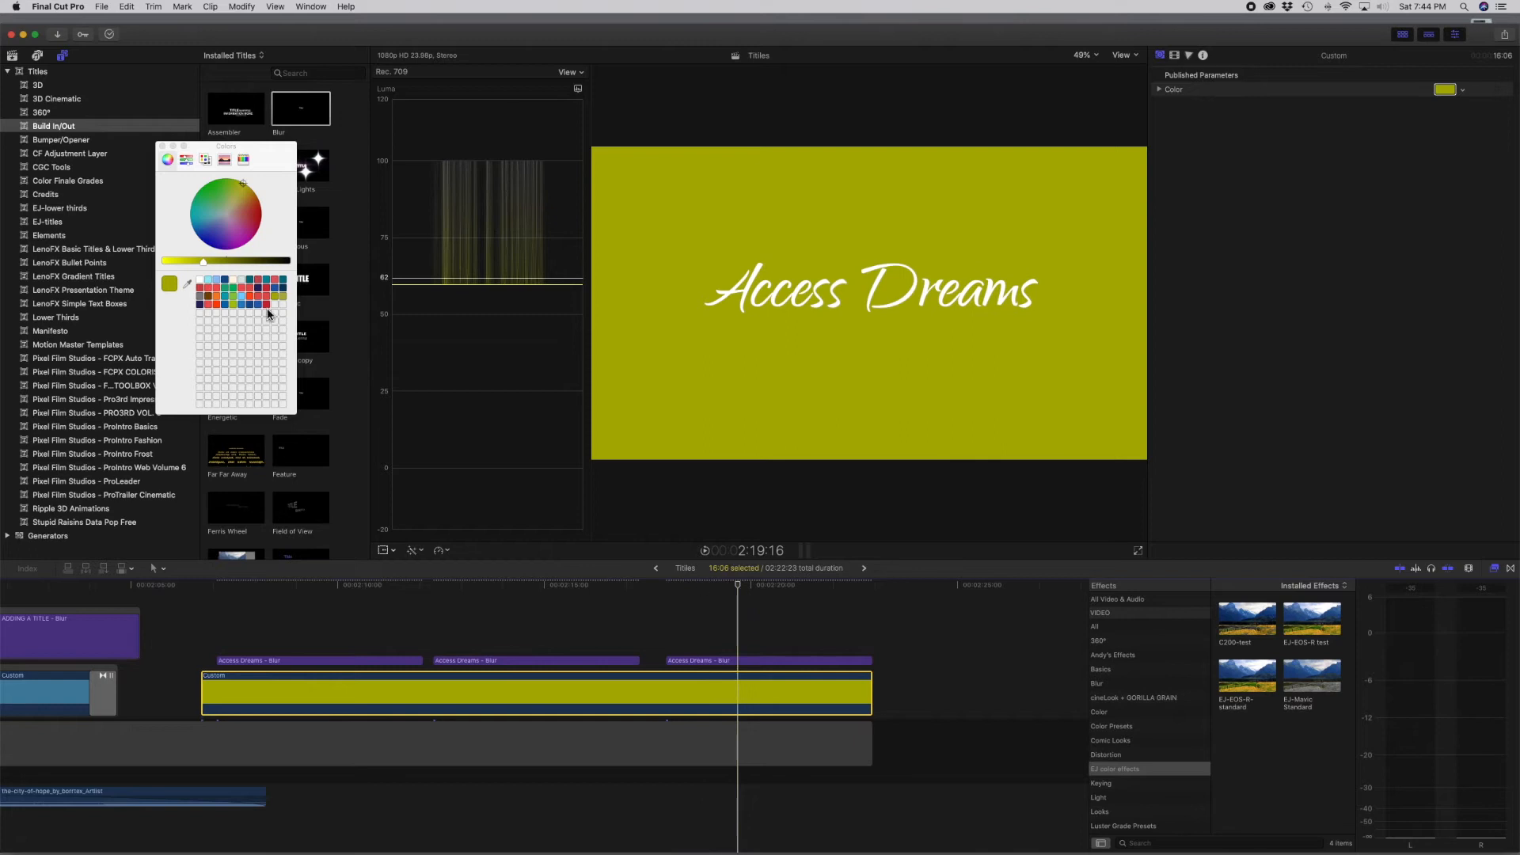
{"action": "left_click", "coordinate": [233, 297]}
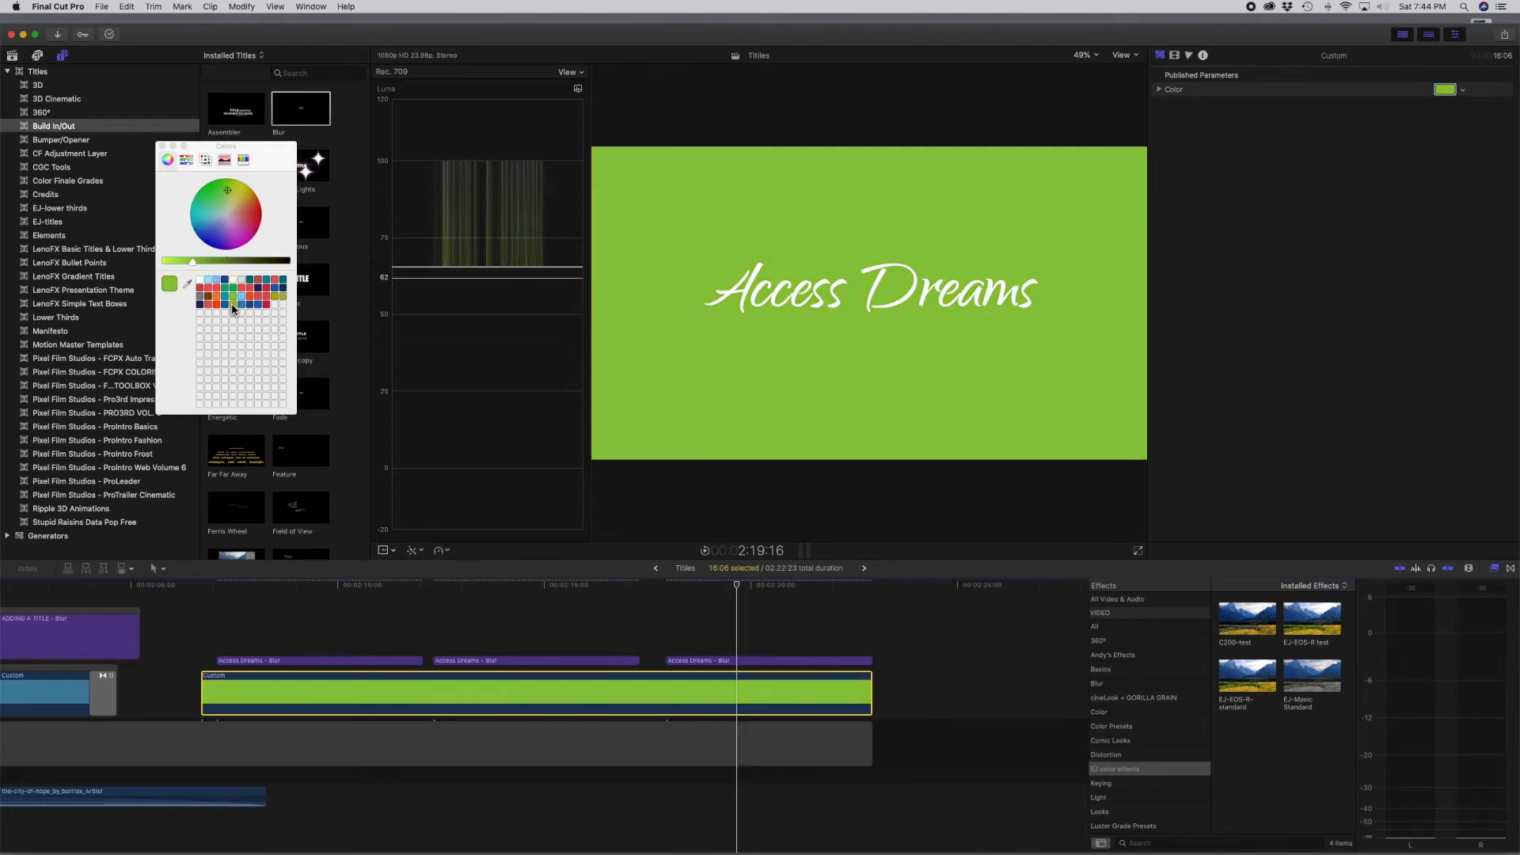
{"action": "left_click", "coordinate": [235, 302]}
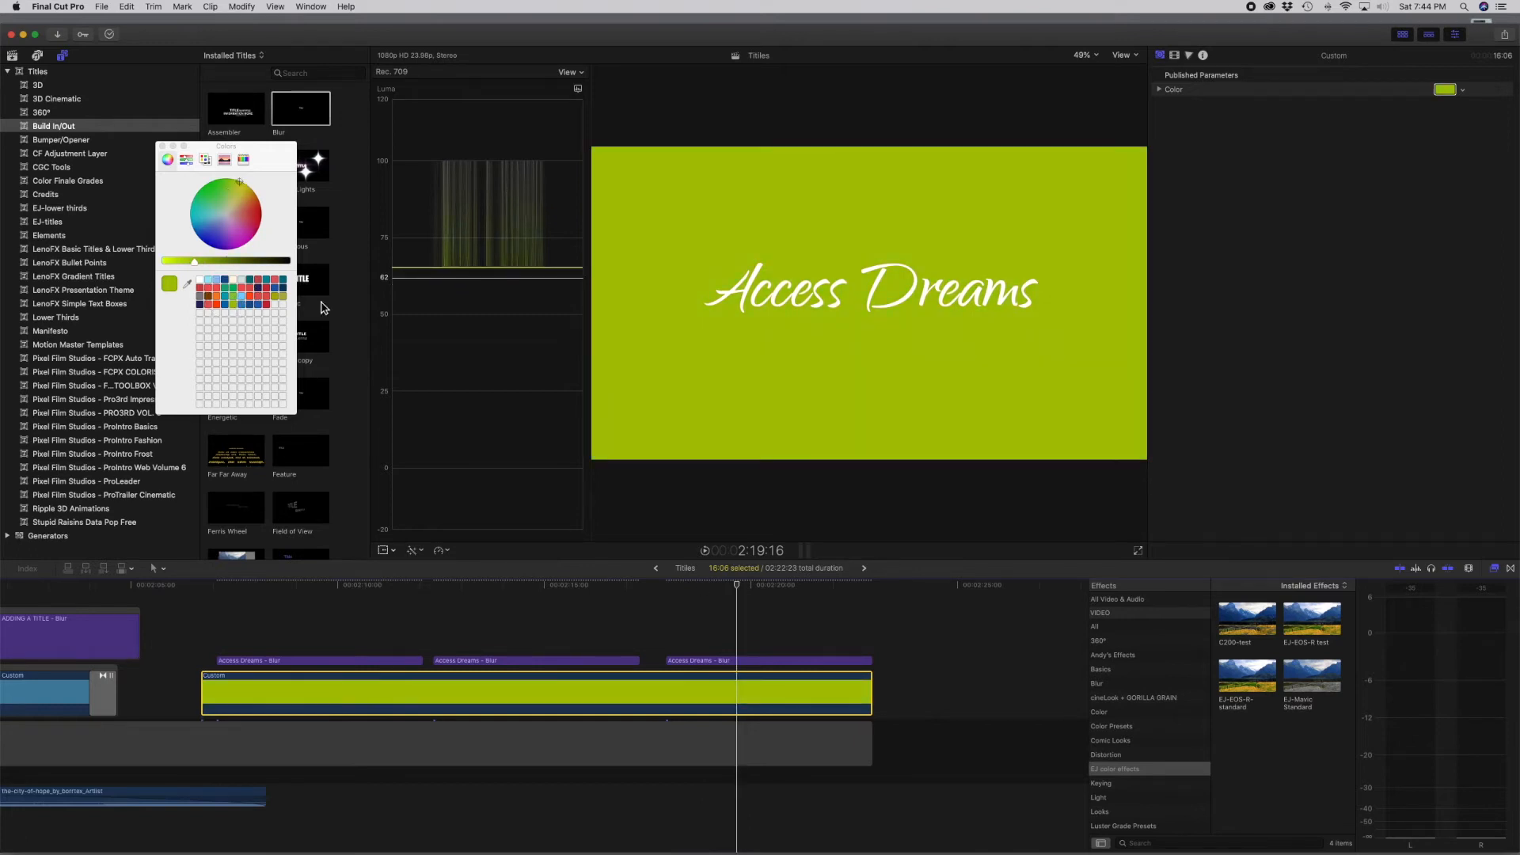
{"action": "left_click", "coordinate": [283, 298]}
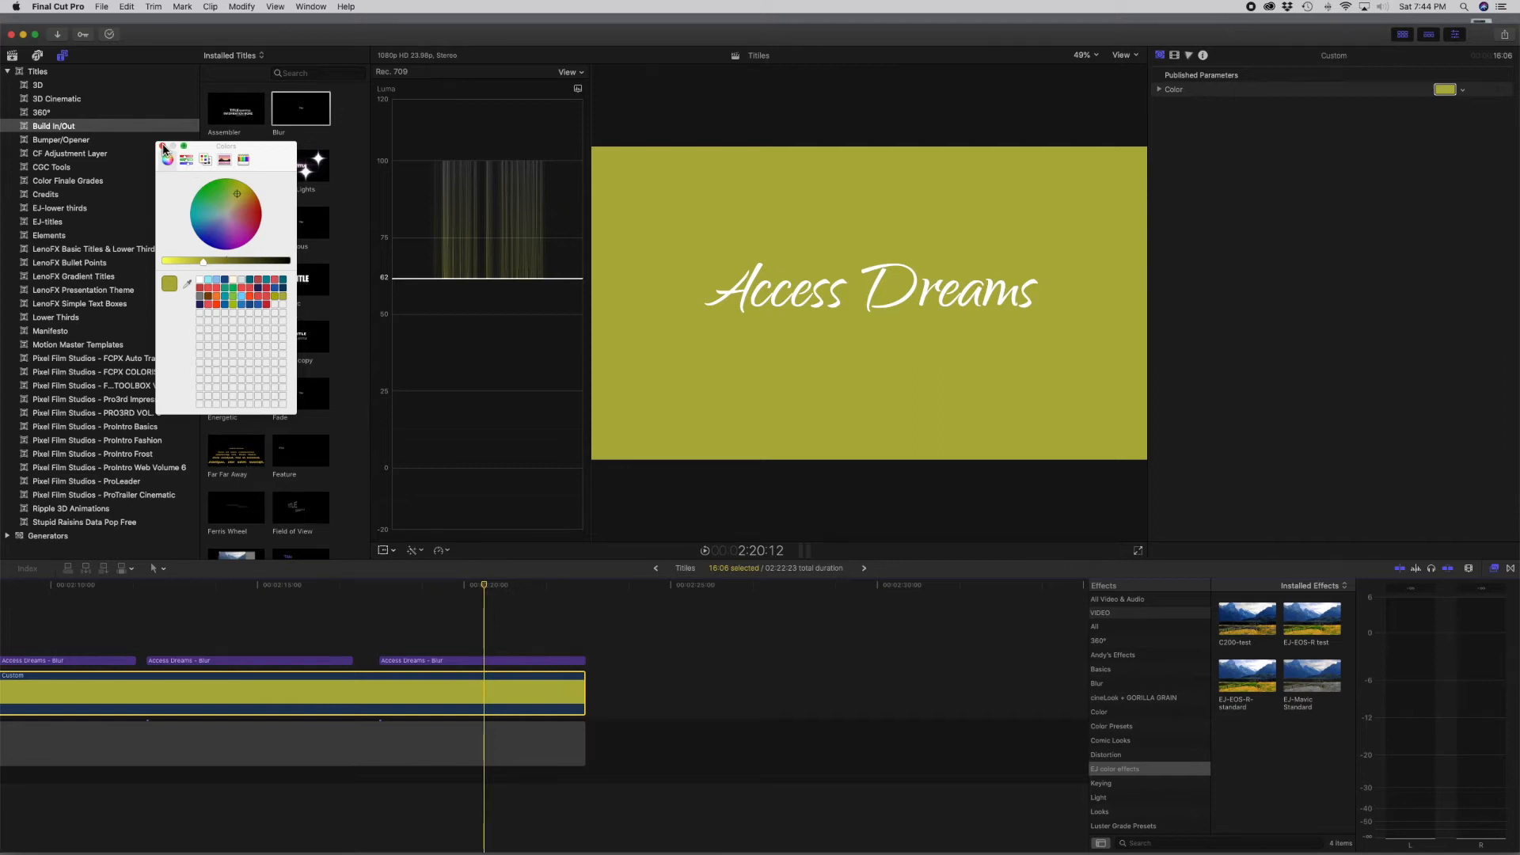
Mark DJI_0024 from its start and drag it into the timeline after the titles
{"action": "left_click", "coordinate": [163, 146]}
{"action": "left_click", "coordinate": [12, 55]}
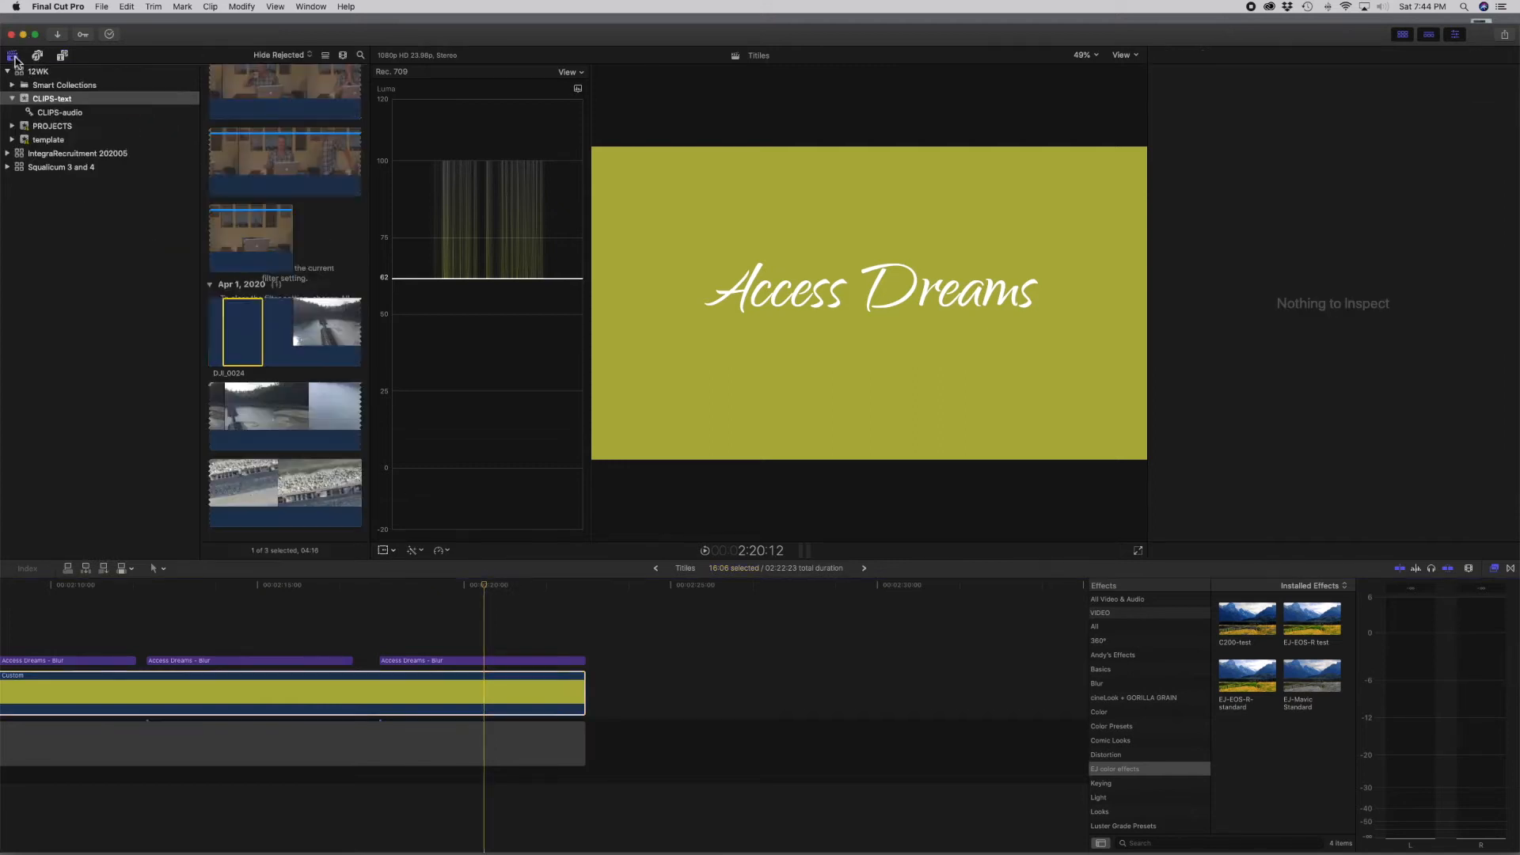
{"action": "left_click", "coordinate": [226, 338]}
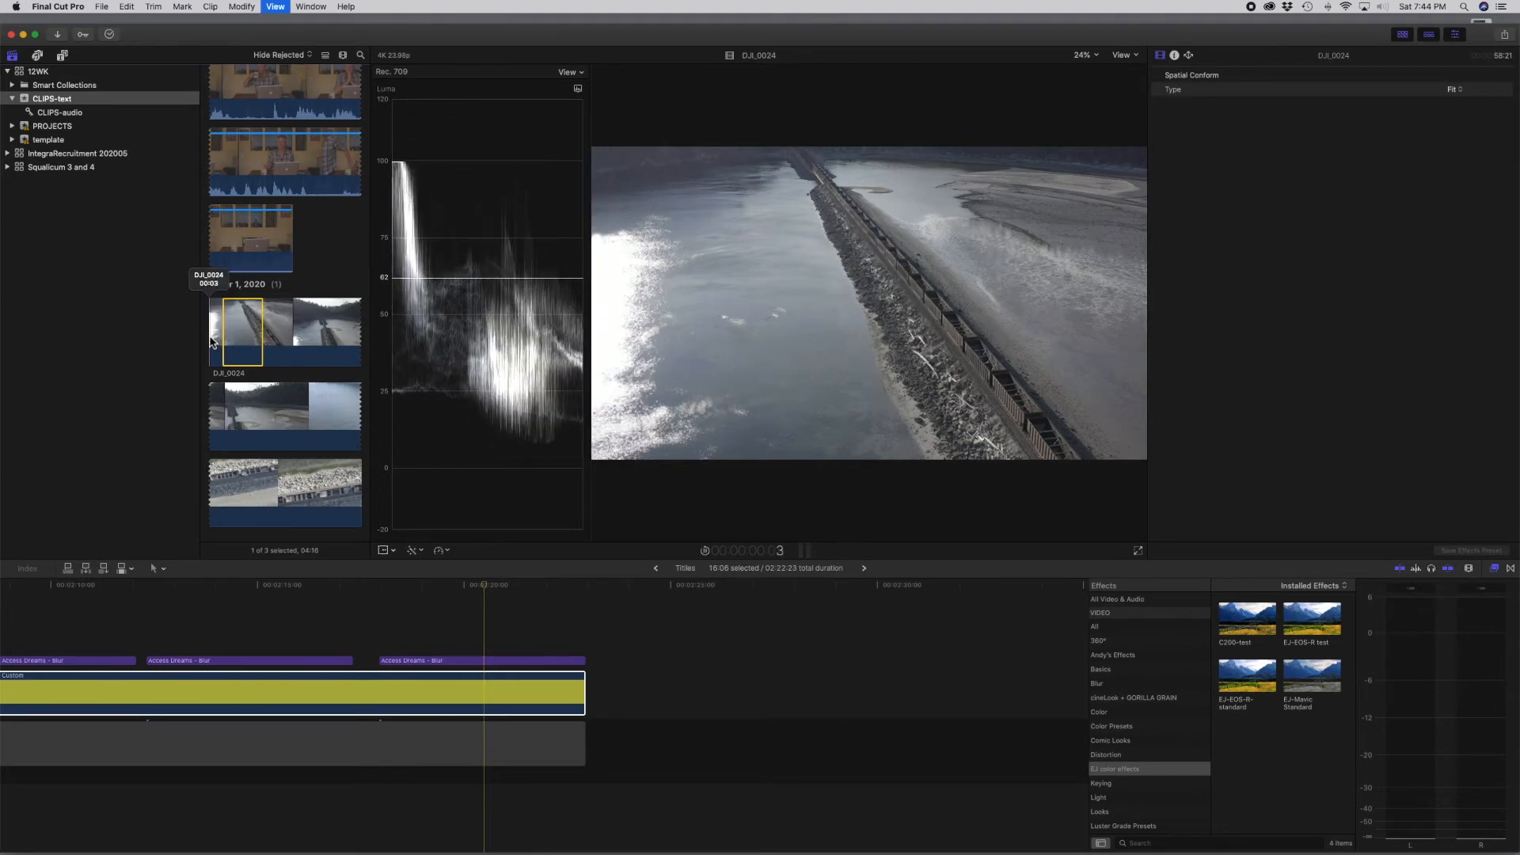
{"action": "key", "text": "i"}
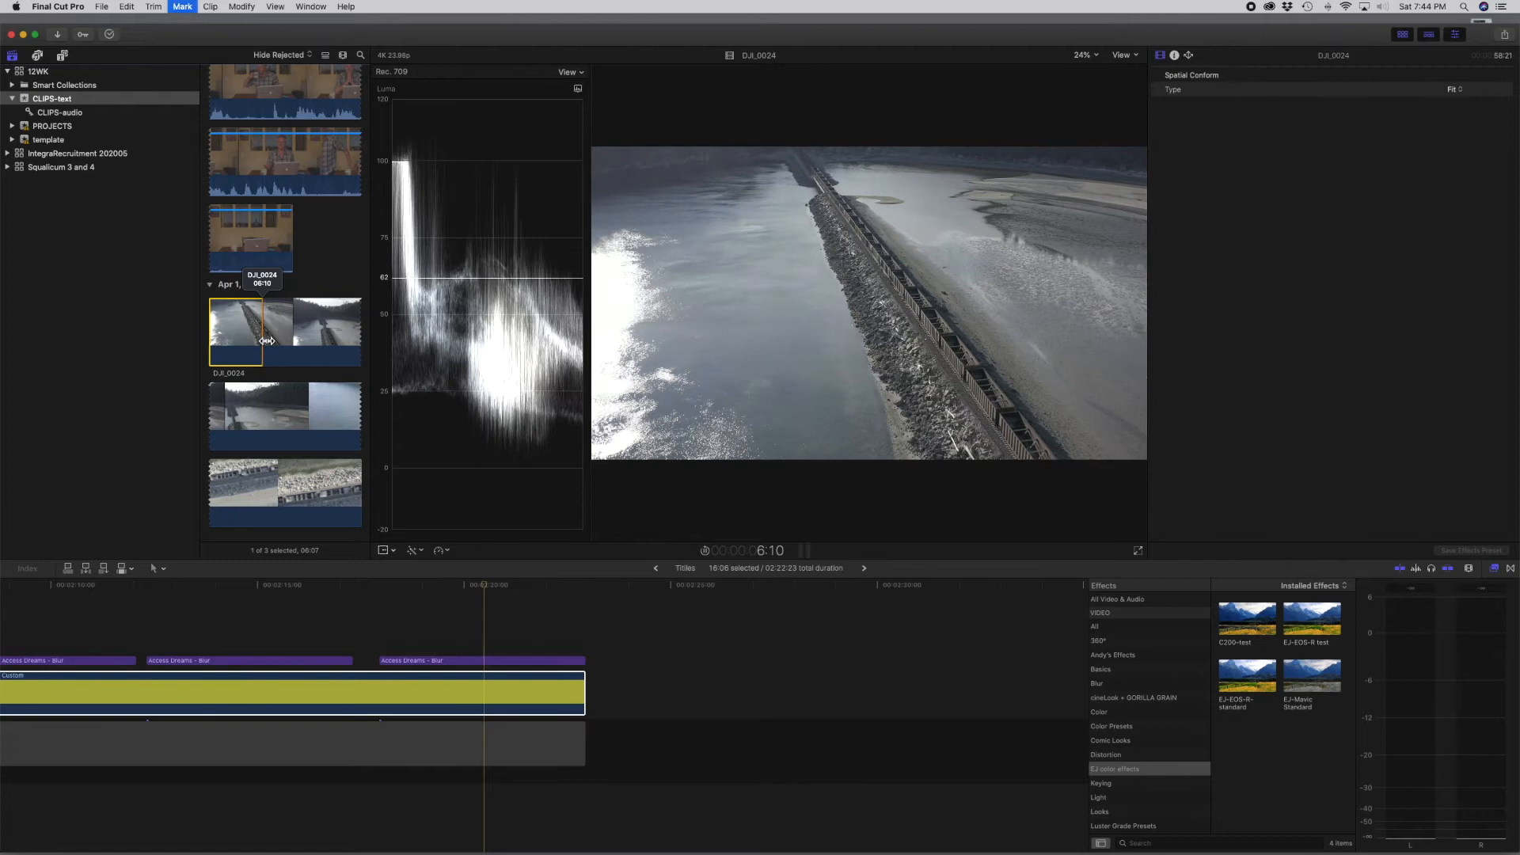
{"action": "left_click_drag", "start_coordinate": [261, 341], "coordinate": [616, 740]}
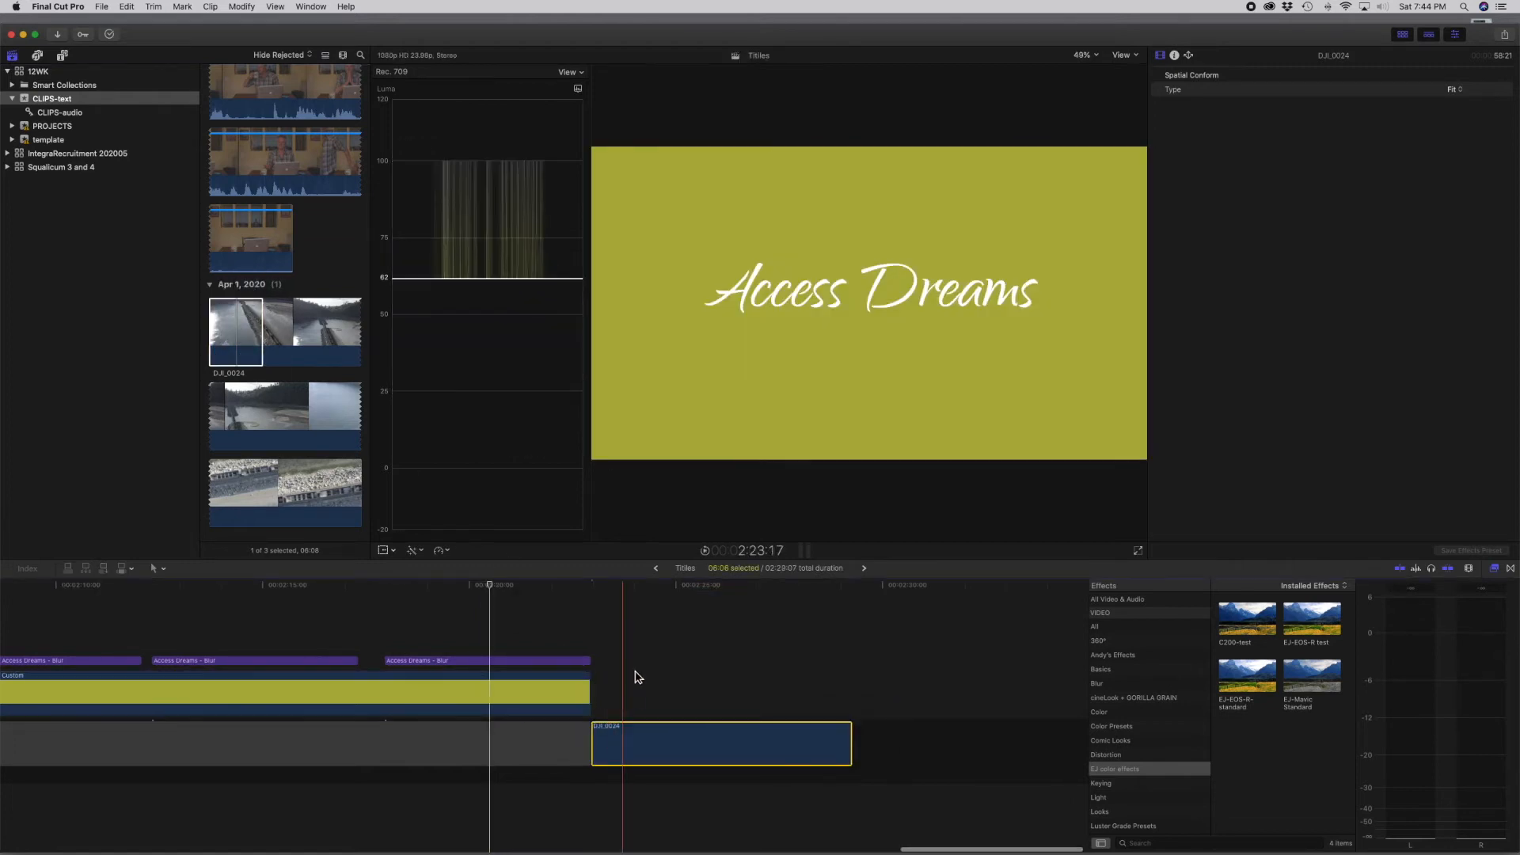
Play the drone clip, extend it to 9:07, and open its Color inspector
{"action": "left_click", "coordinate": [597, 586]}
{"action": "key", "text": "space"}
{"action": "scroll", "coordinate": [632, 595], "scroll_direction": "right", "scroll_amount": 1}
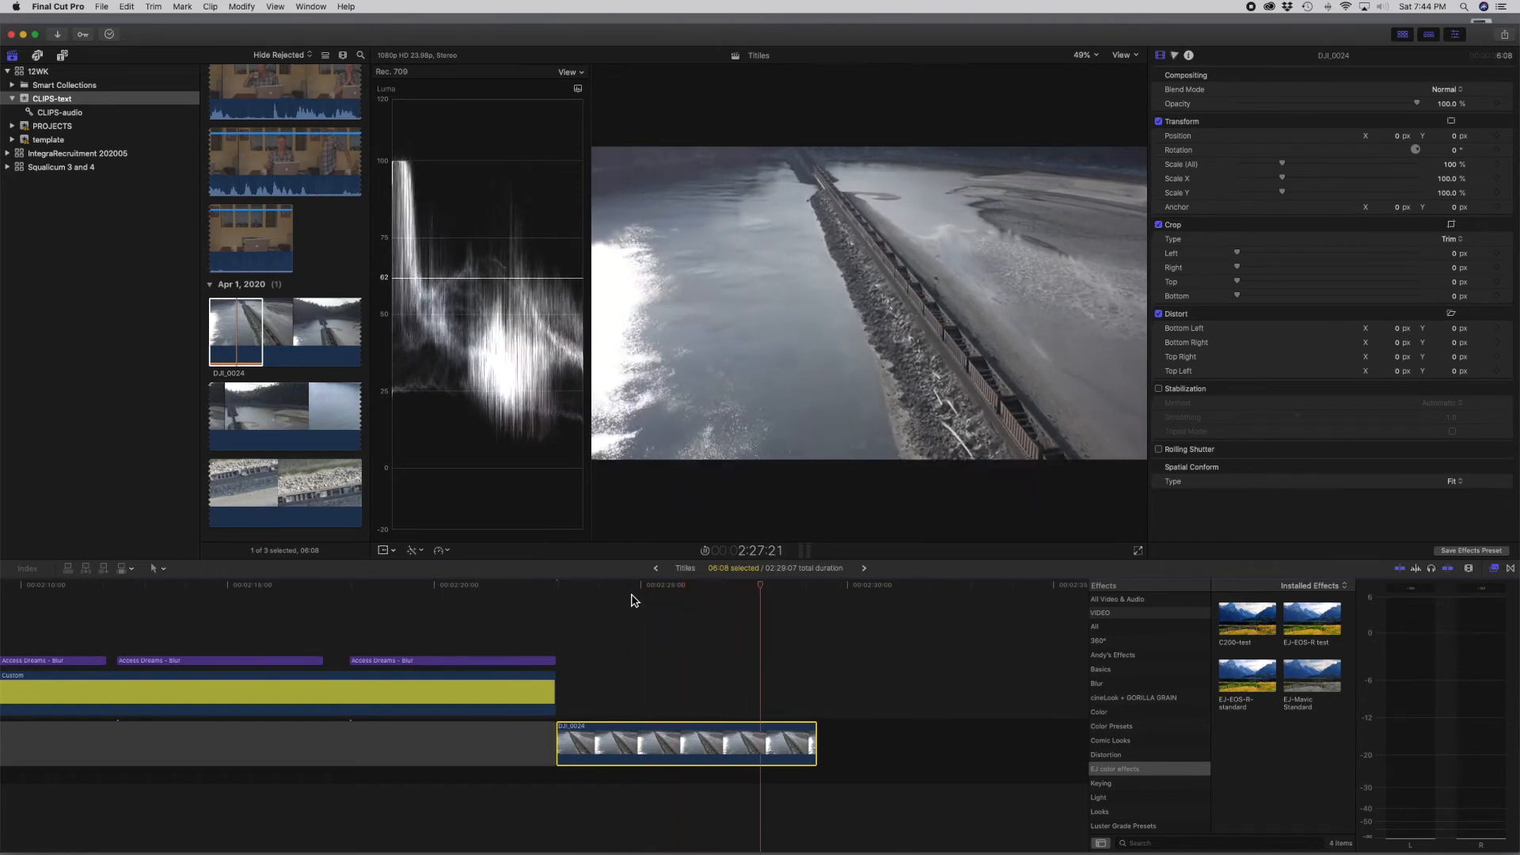
{"action": "left_click_drag", "start_coordinate": [815, 743], "coordinate": [940, 742]}
{"action": "left_click", "coordinate": [744, 743]}
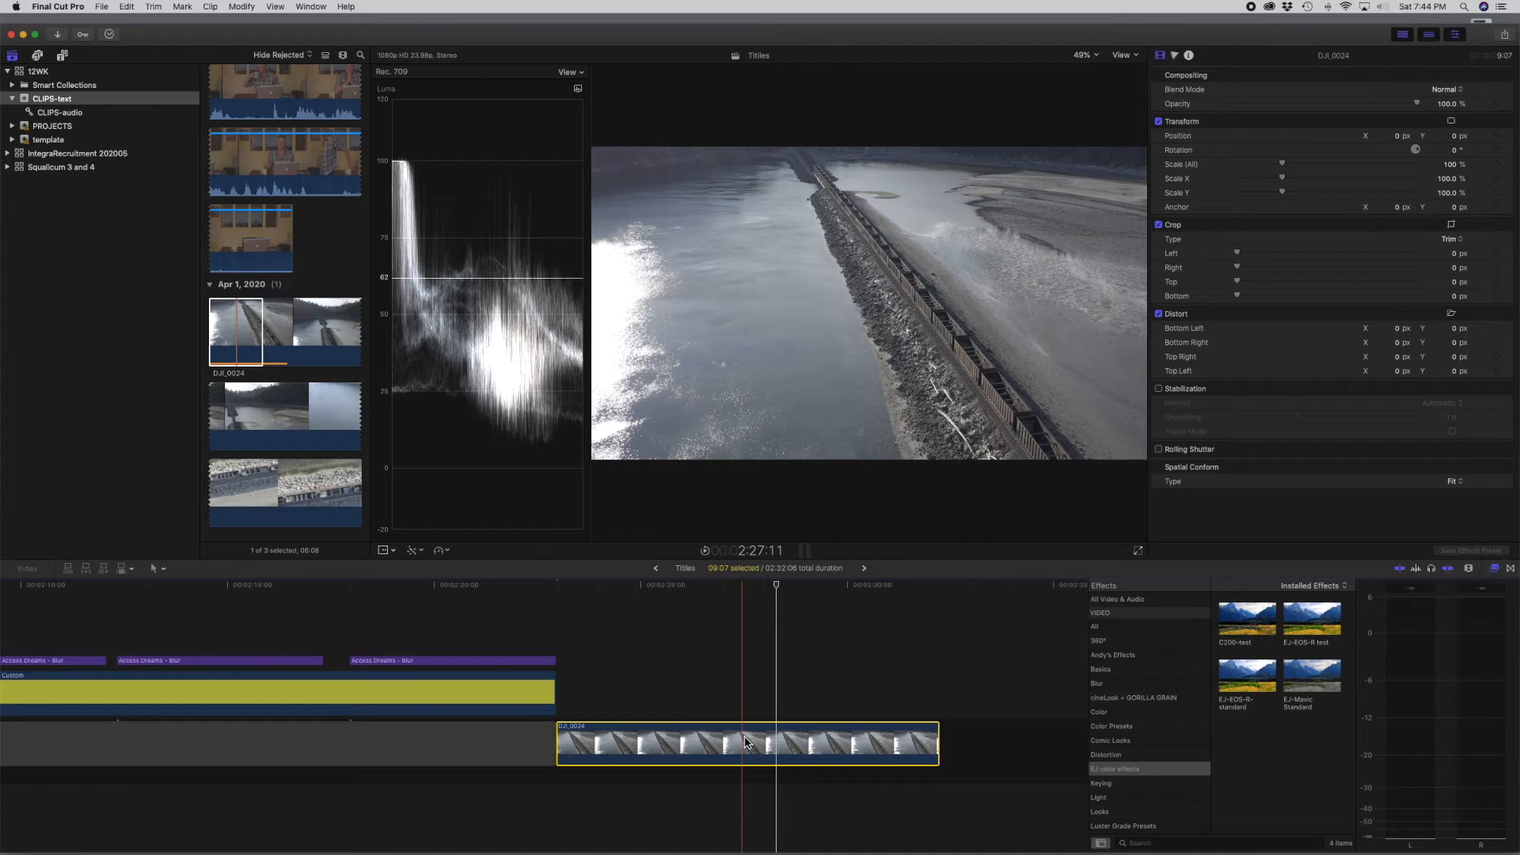
{"action": "left_click_drag", "start_coordinate": [777, 586], "coordinate": [758, 590]}
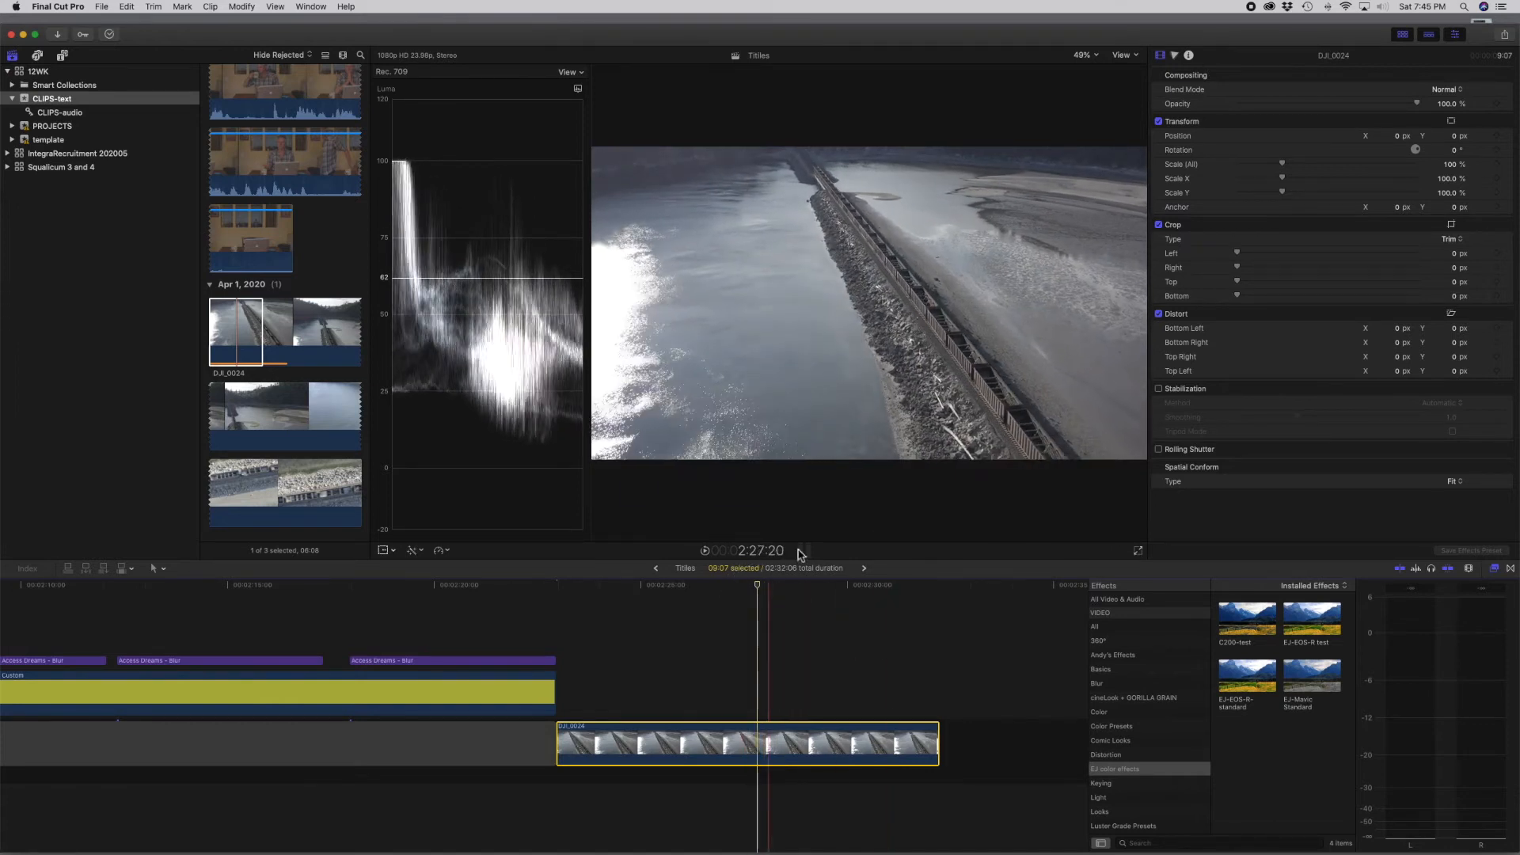
{"action": "left_click", "coordinate": [1175, 57]}
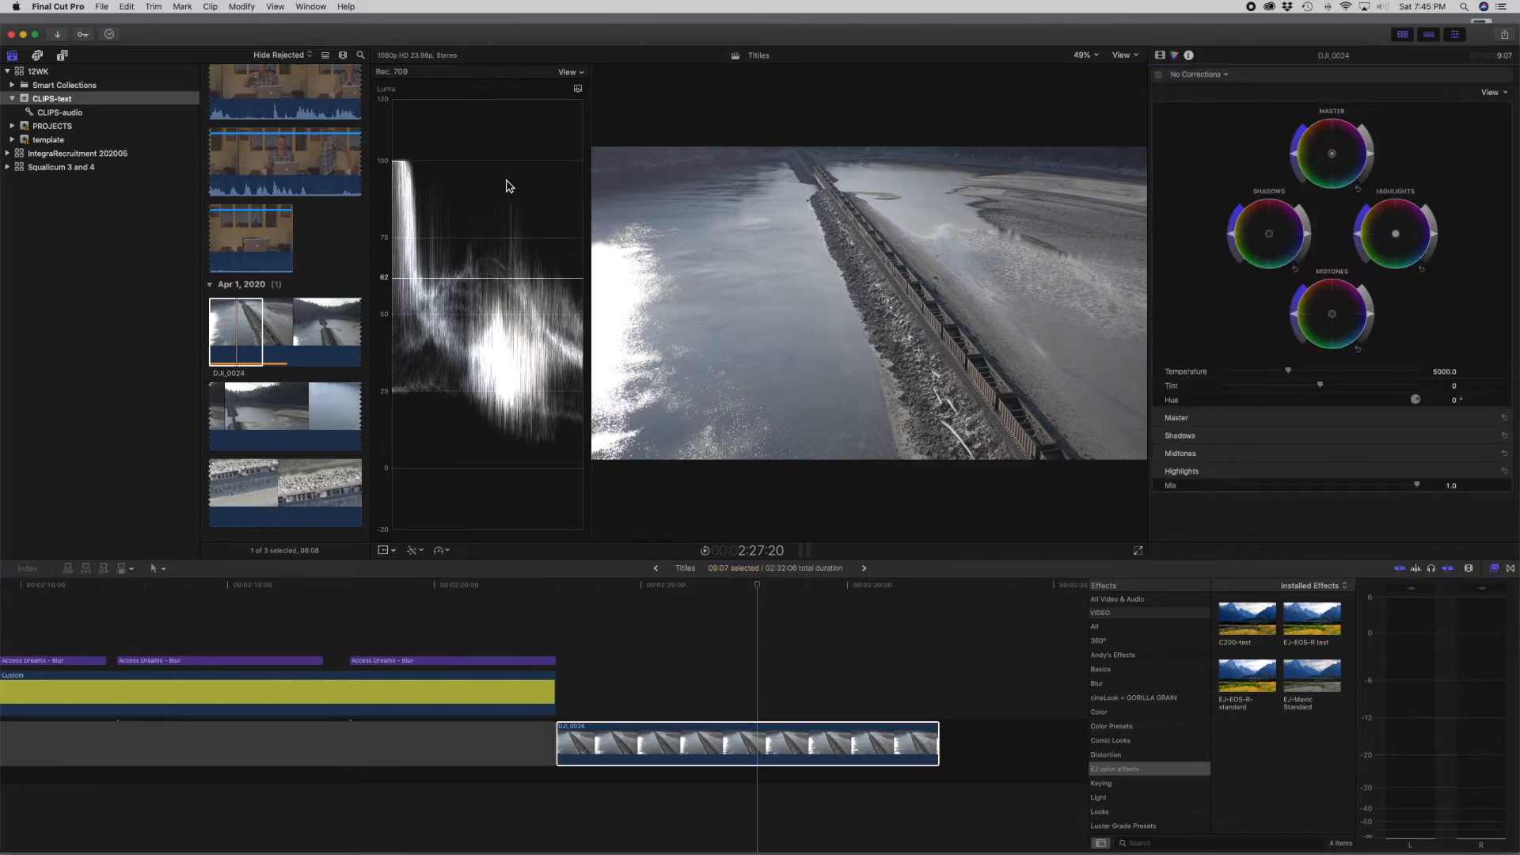
Raise Highlights brightness, lower Shadows and Midtones, and shift the Master wheel
{"action": "left_click_drag", "start_coordinate": [1437, 238], "coordinate": [1438, 234]}
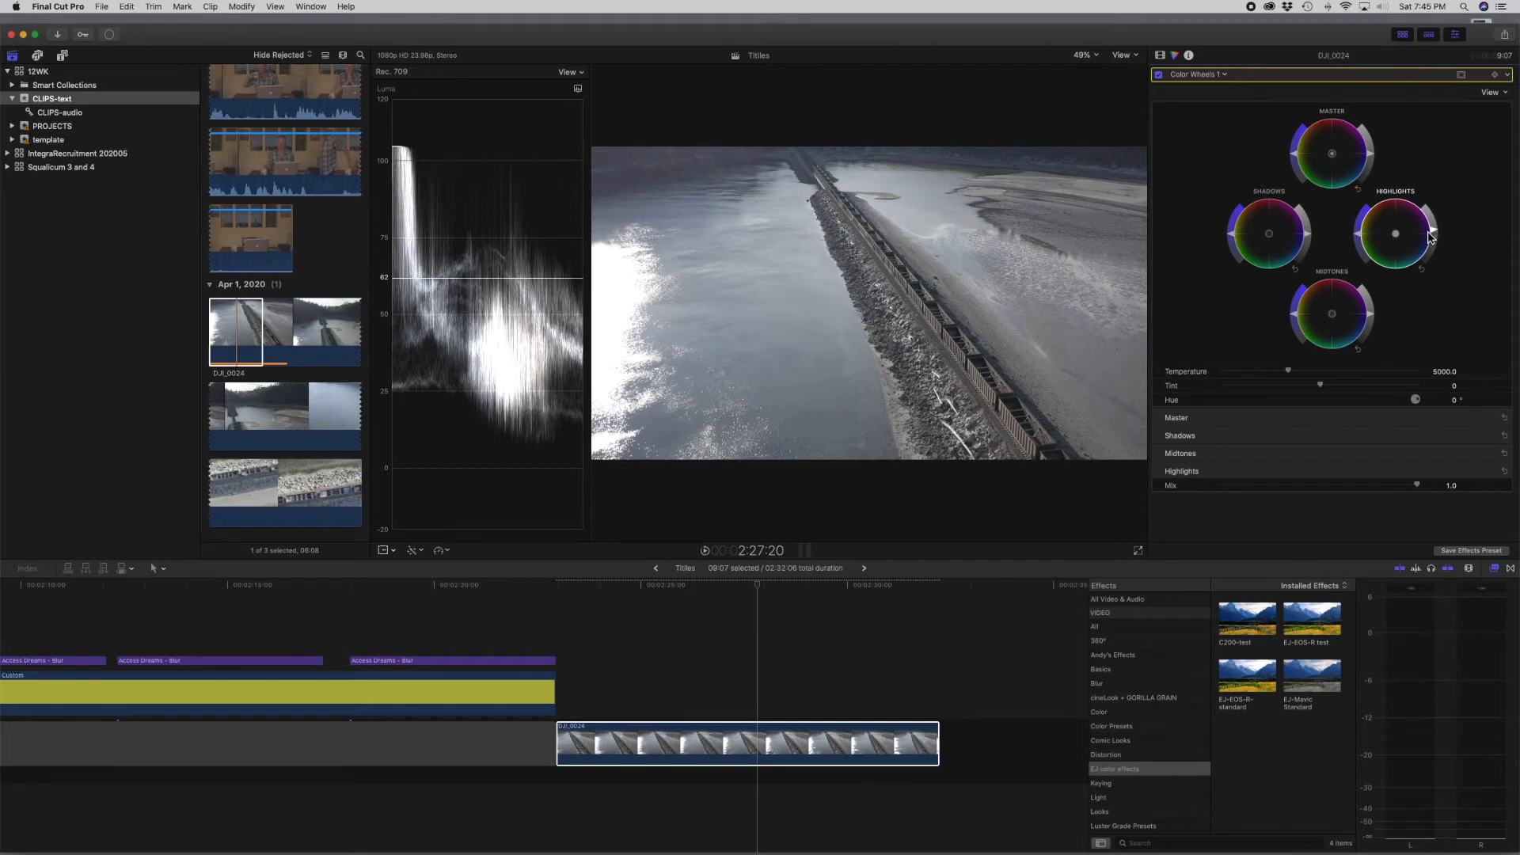
{"action": "left_click_drag", "start_coordinate": [1438, 234], "coordinate": [1438, 237]}
{"action": "left_click_drag", "start_coordinate": [1310, 239], "coordinate": [1310, 248]}
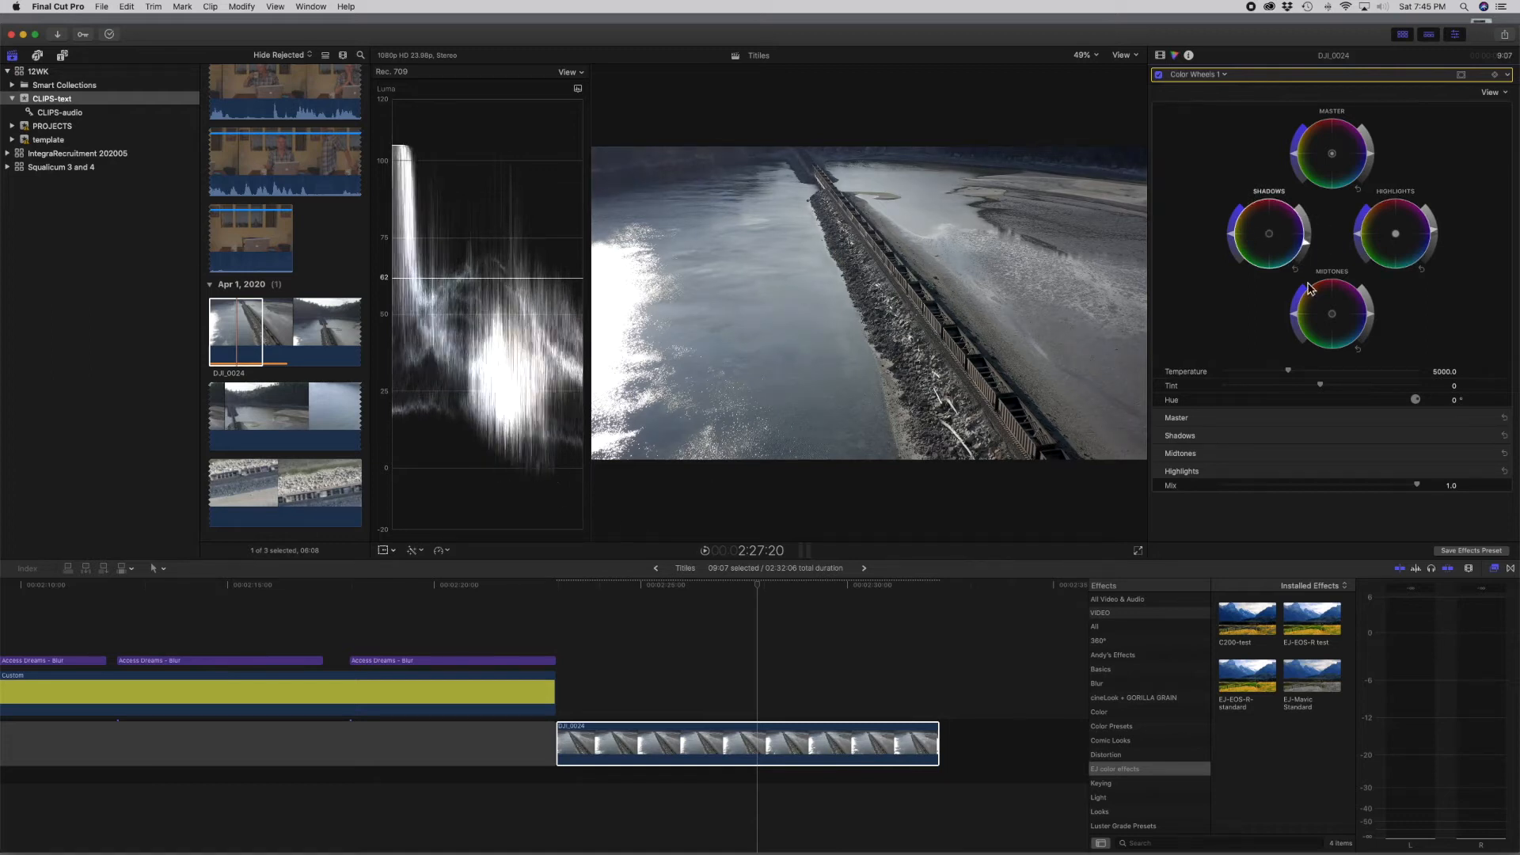
{"action": "left_click_drag", "start_coordinate": [1312, 247], "coordinate": [1311, 249]}
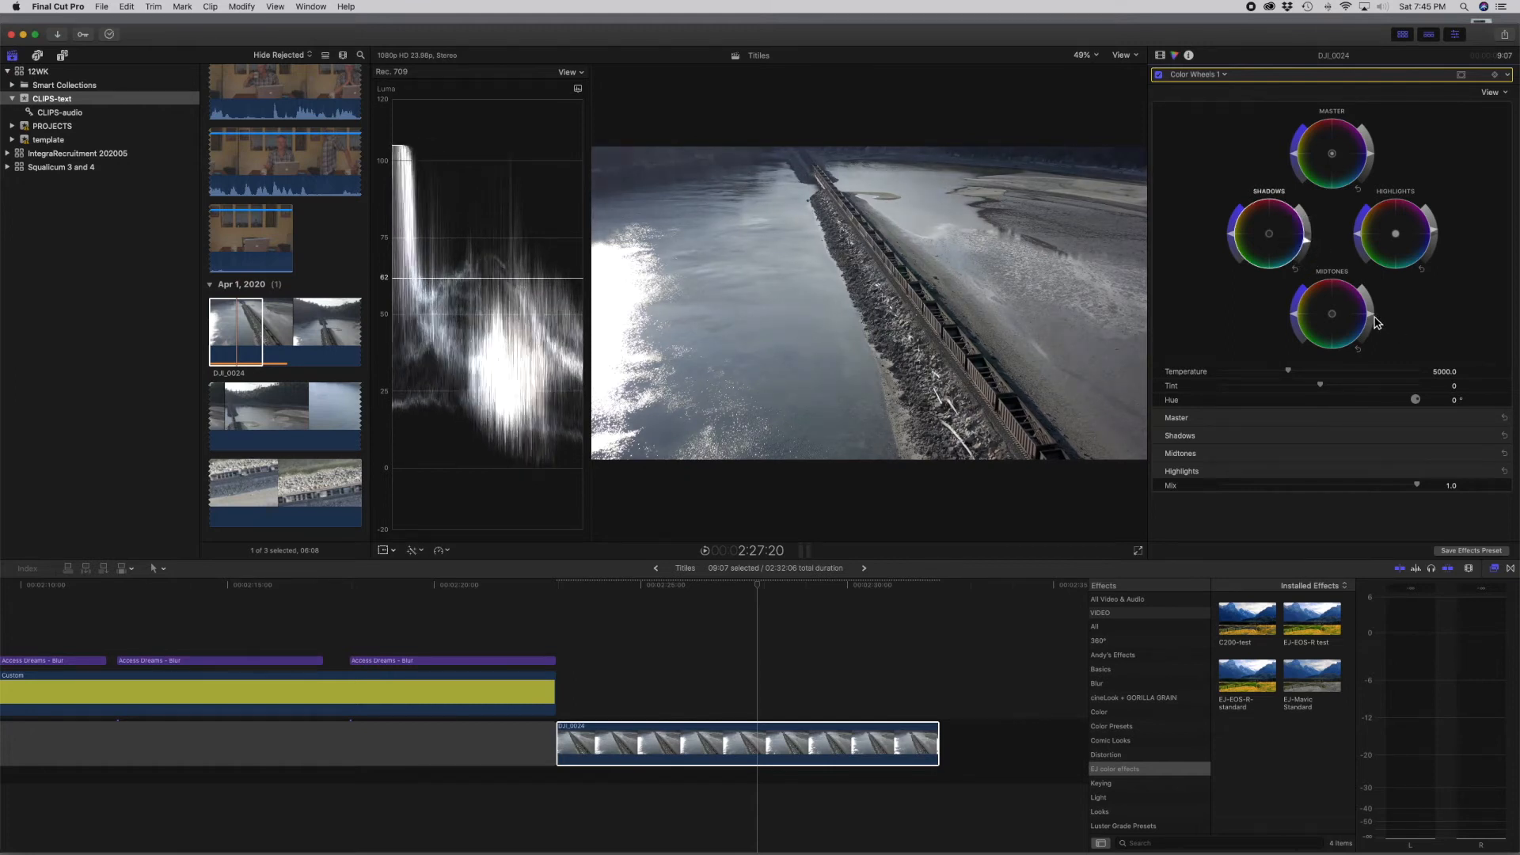
{"action": "left_click_drag", "start_coordinate": [1373, 319], "coordinate": [1372, 340]}
{"action": "left_click_drag", "start_coordinate": [1295, 151], "coordinate": [1302, 134]}
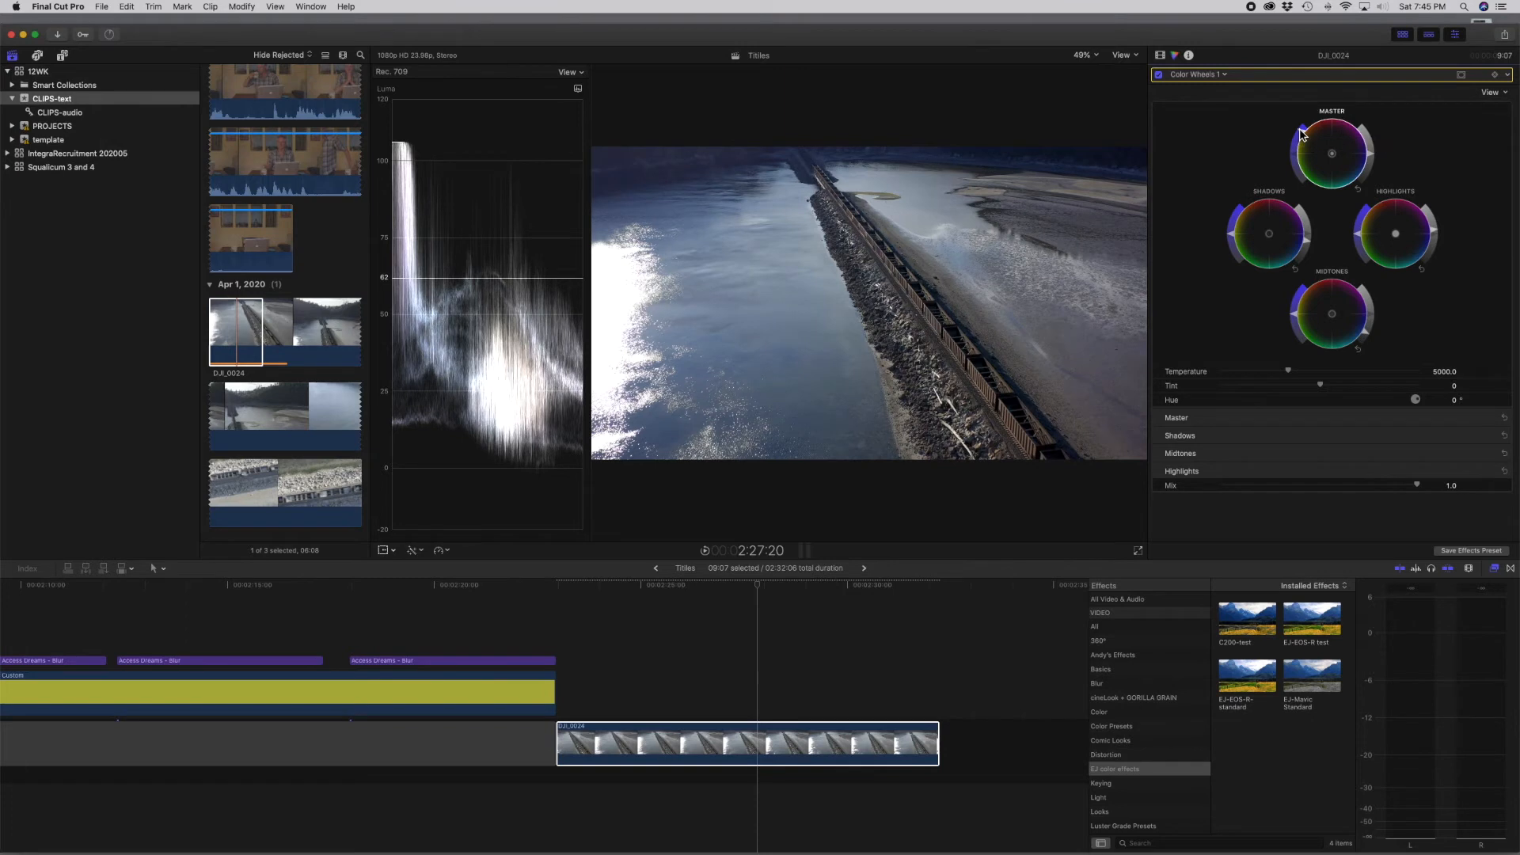
{"action": "left_click", "coordinate": [506, 661]}
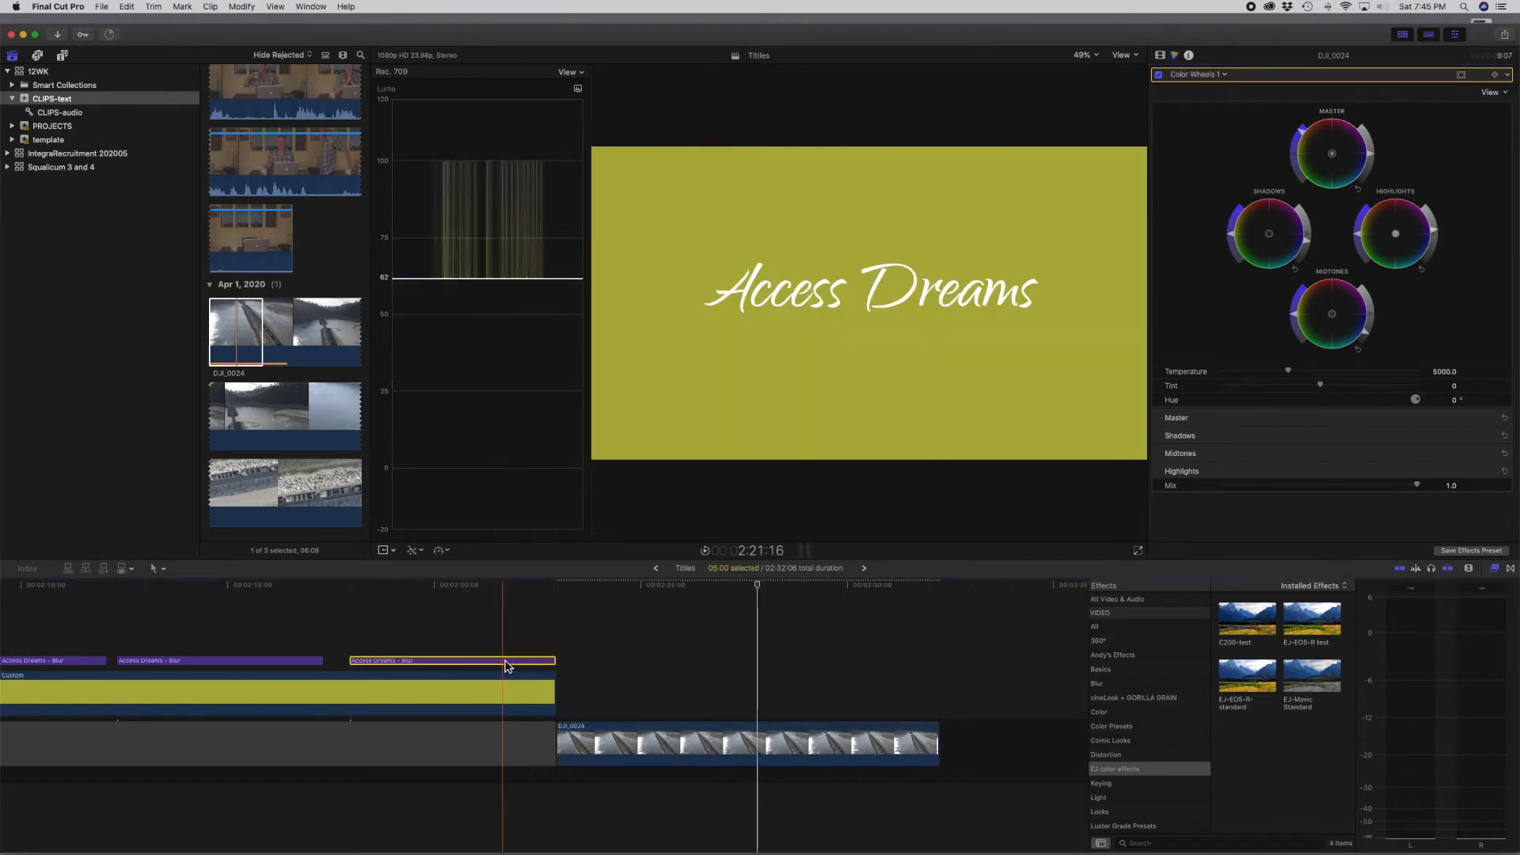
Duplicate the title above the original, push the drone clip later, and add a transition at its start
{"action": "left_click_drag", "start_coordinate": [506, 663], "coordinate": [800, 708]}
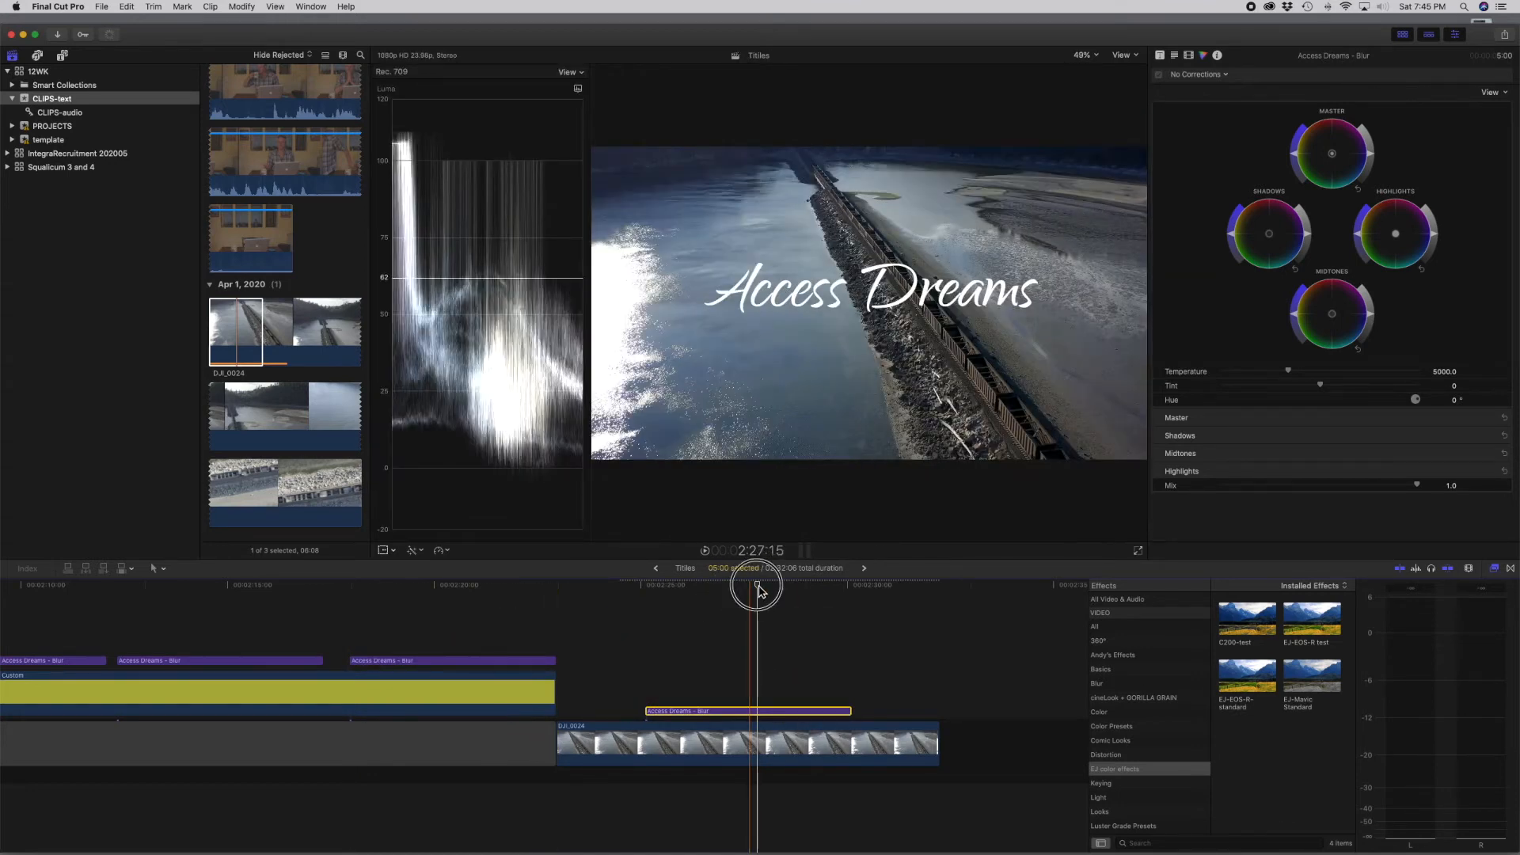
{"action": "left_click", "coordinate": [655, 647]}
{"action": "left_click_drag", "start_coordinate": [552, 745], "coordinate": [590, 745]}
{"action": "left_click", "coordinate": [595, 738]}
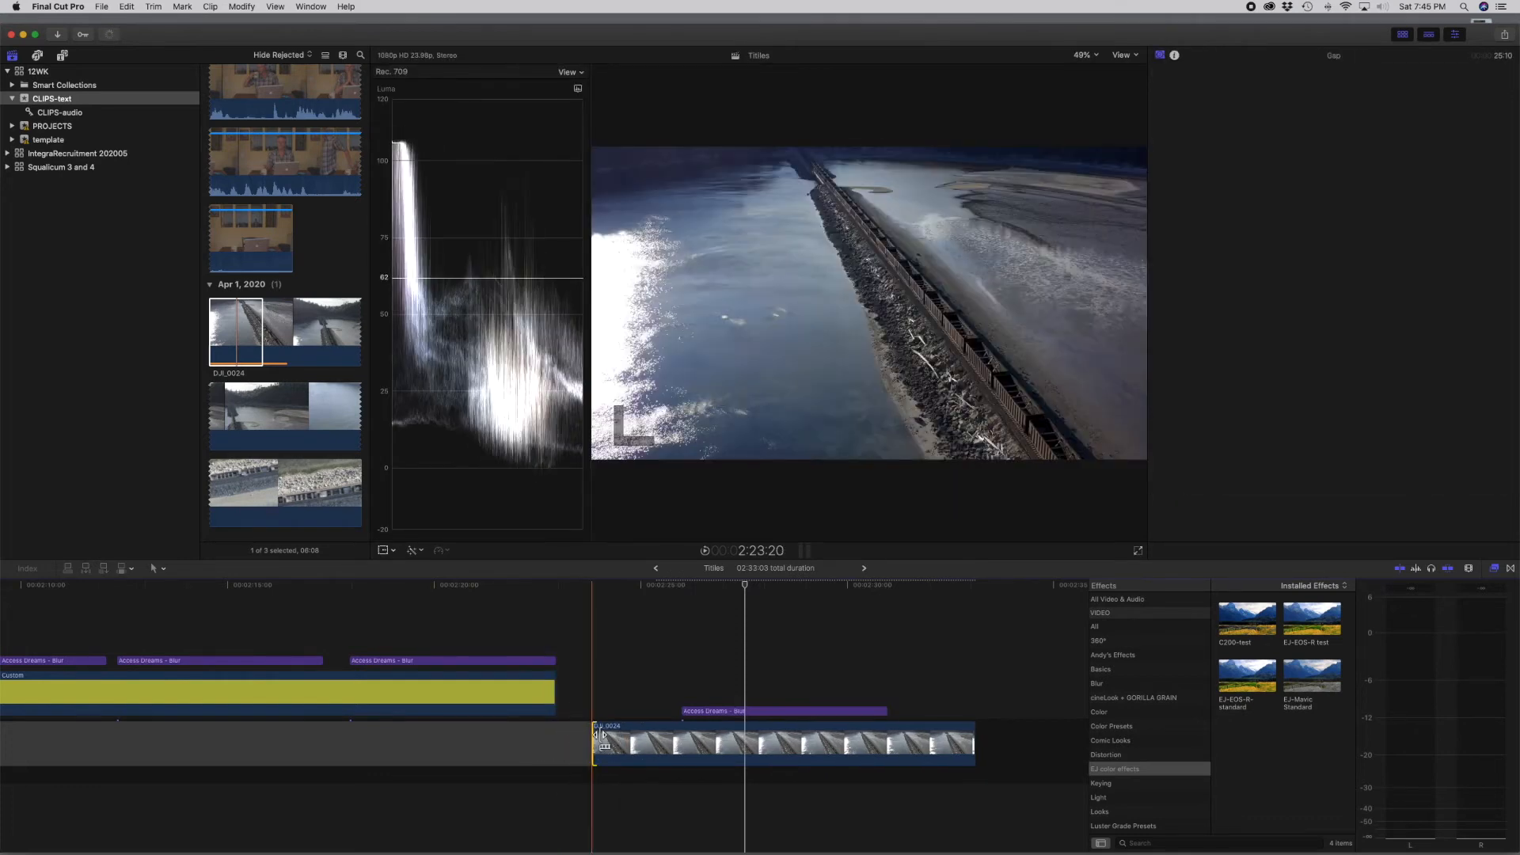
{"action": "key", "text": "super+t"}
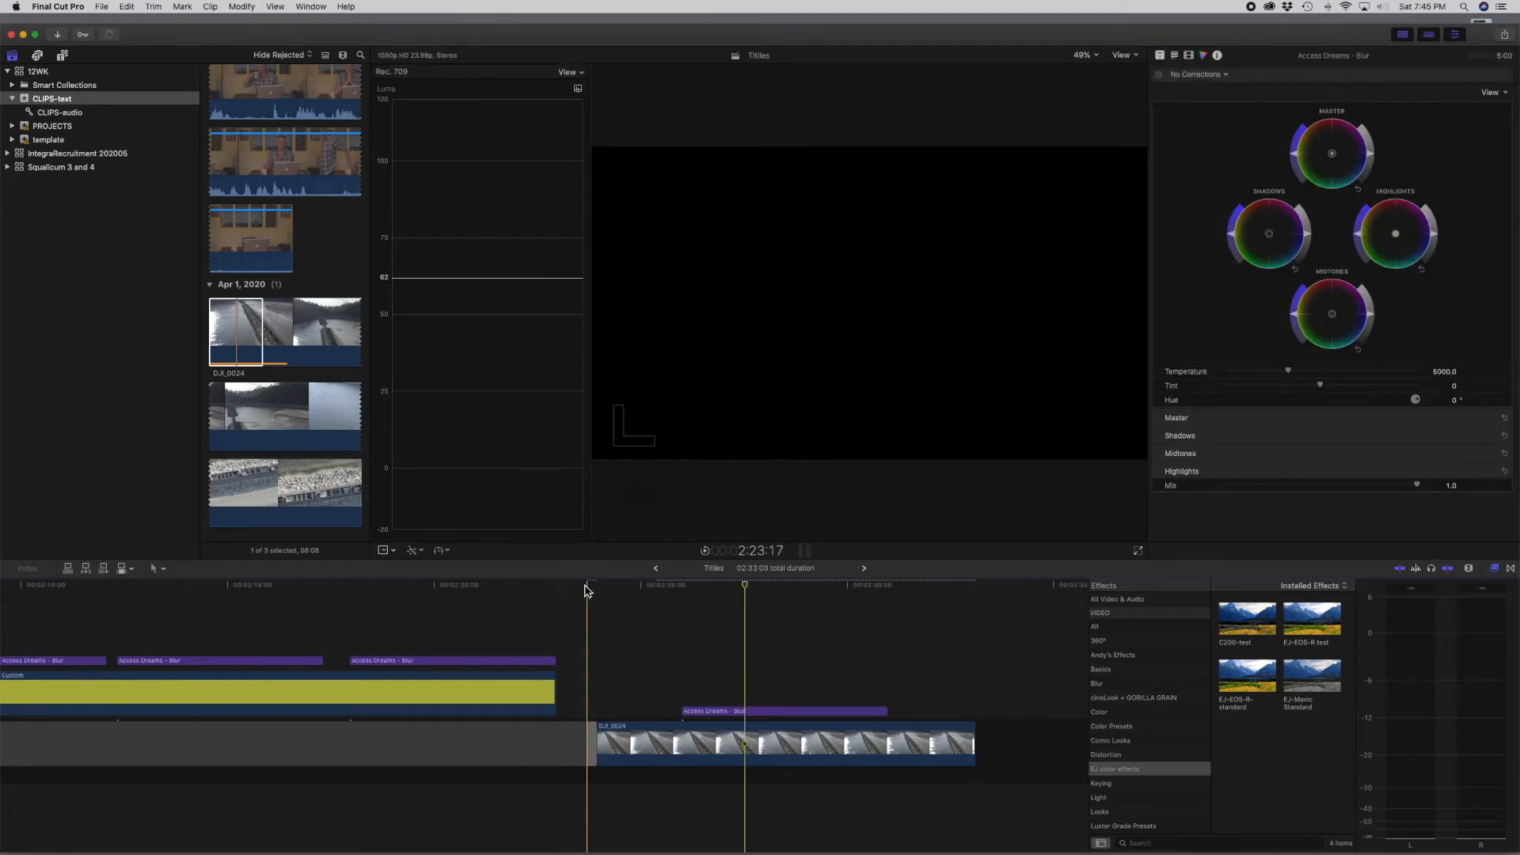
Move the Access Dreams title earlier over the drone footage and play it back to check timing
{"action": "left_click", "coordinate": [693, 712]}
{"action": "left_click_drag", "start_coordinate": [692, 712], "coordinate": [625, 711]}
{"action": "left_click_drag", "start_coordinate": [581, 589], "coordinate": [573, 586]}
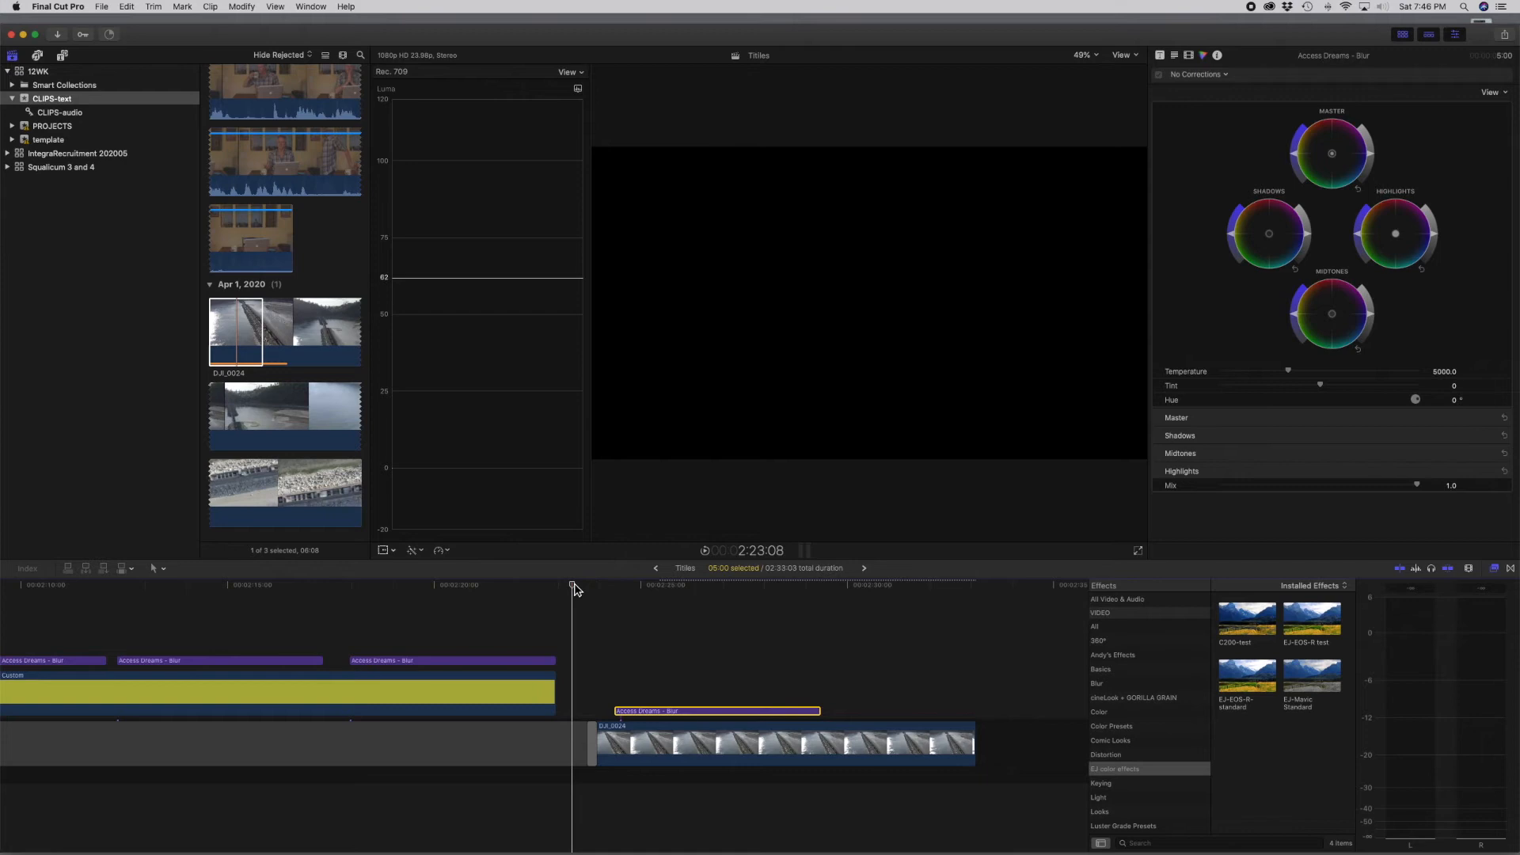
{"action": "key", "text": "space"}
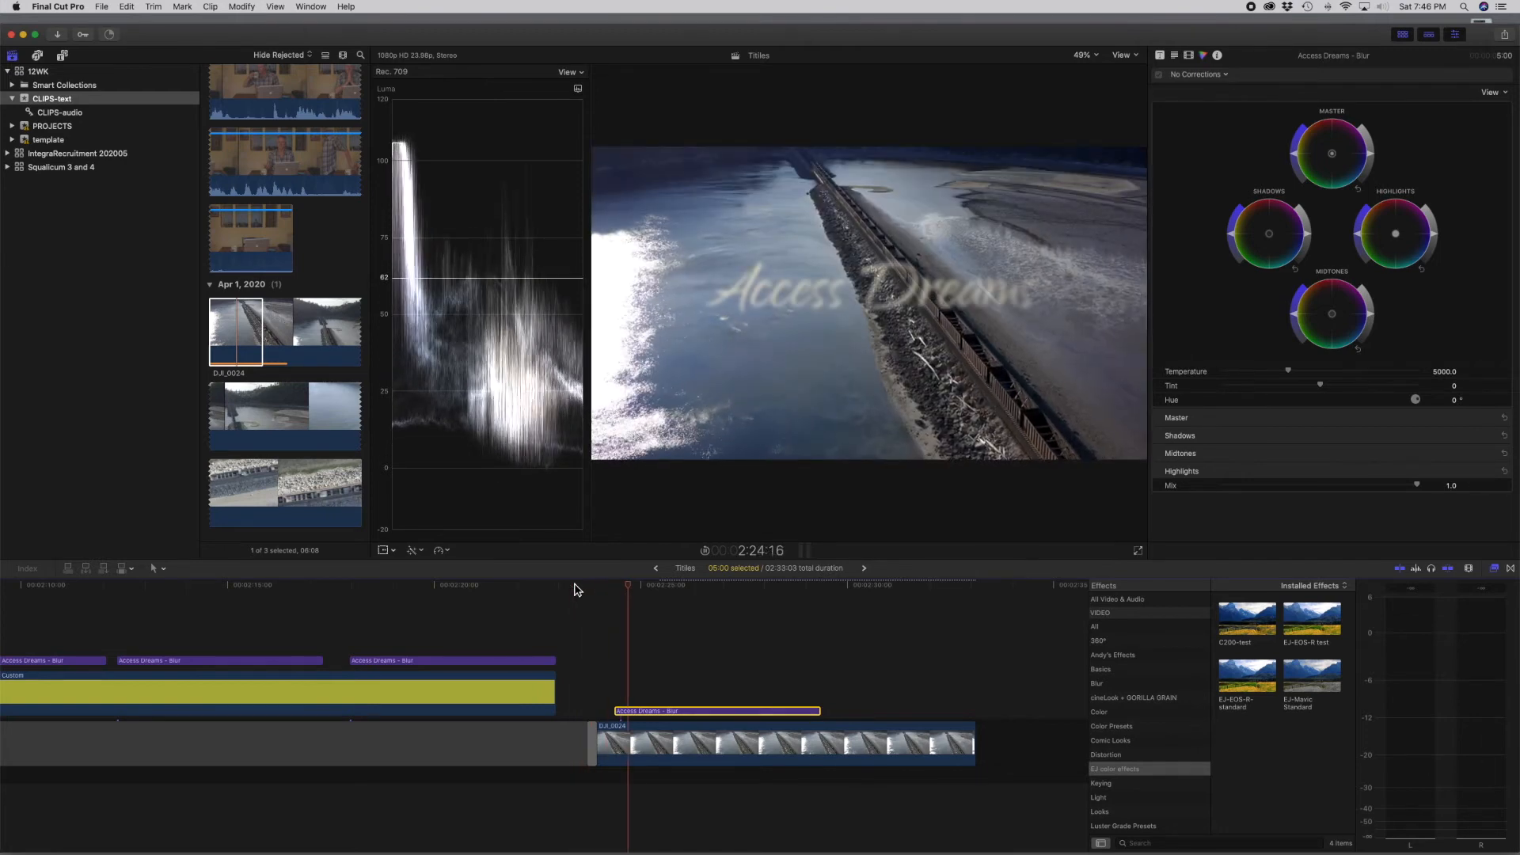
{"action": "key", "text": "space"}
{"action": "left_click_drag", "start_coordinate": [713, 711], "coordinate": [774, 715]}
{"action": "key", "text": "super+7"}
{"action": "left_click", "coordinate": [586, 590]}
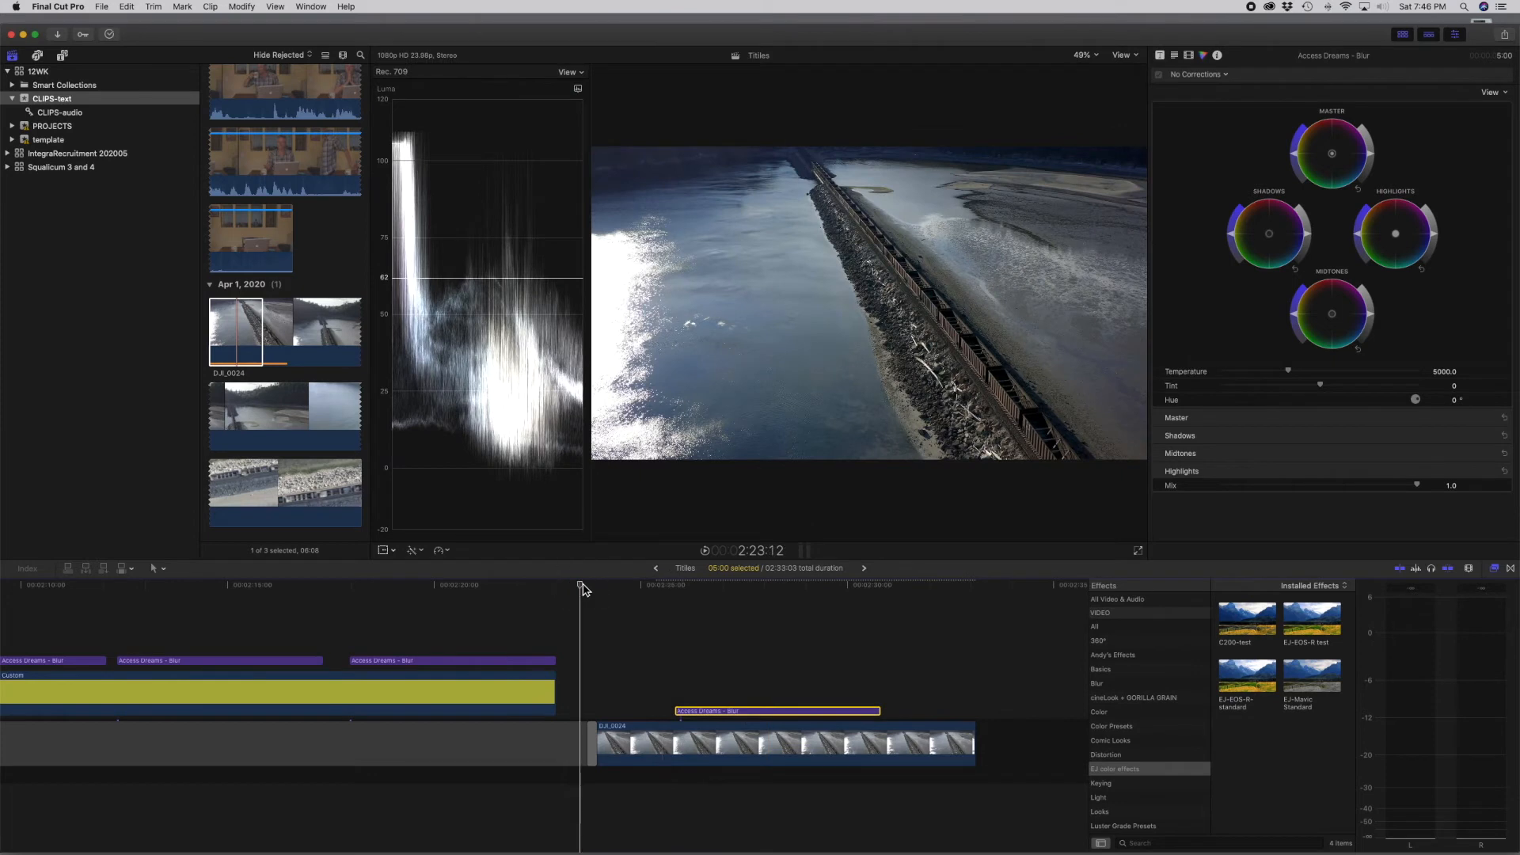
{"action": "key", "text": "space"}
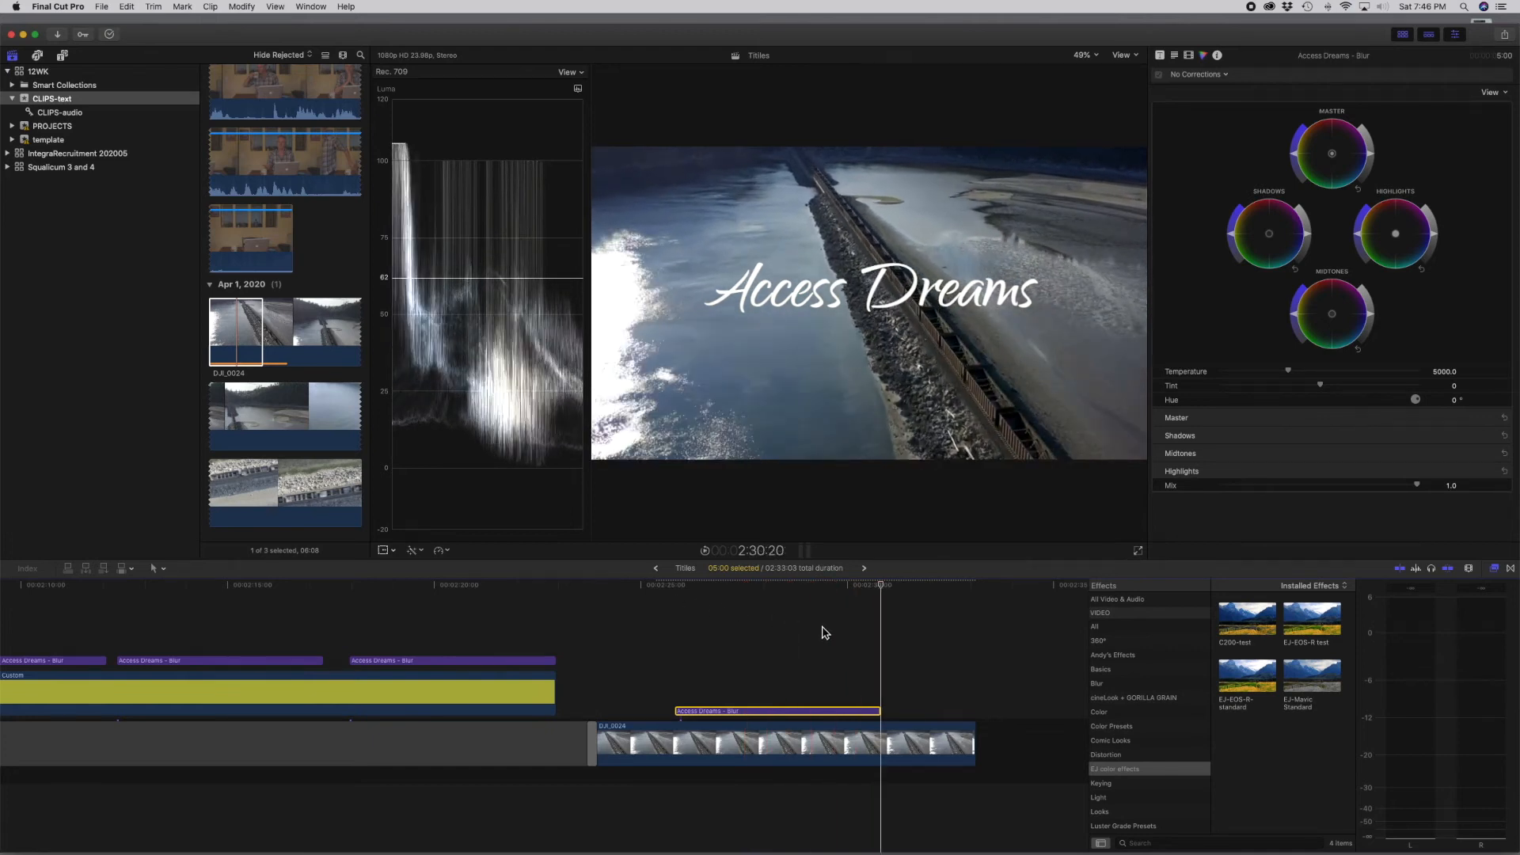
Extend the title to about 7 seconds, review it near its end, and select the DJI_0024 clip
{"action": "left_click_drag", "start_coordinate": [885, 711], "coordinate": [974, 711]}
{"action": "left_click_drag", "start_coordinate": [883, 592], "coordinate": [790, 595]}
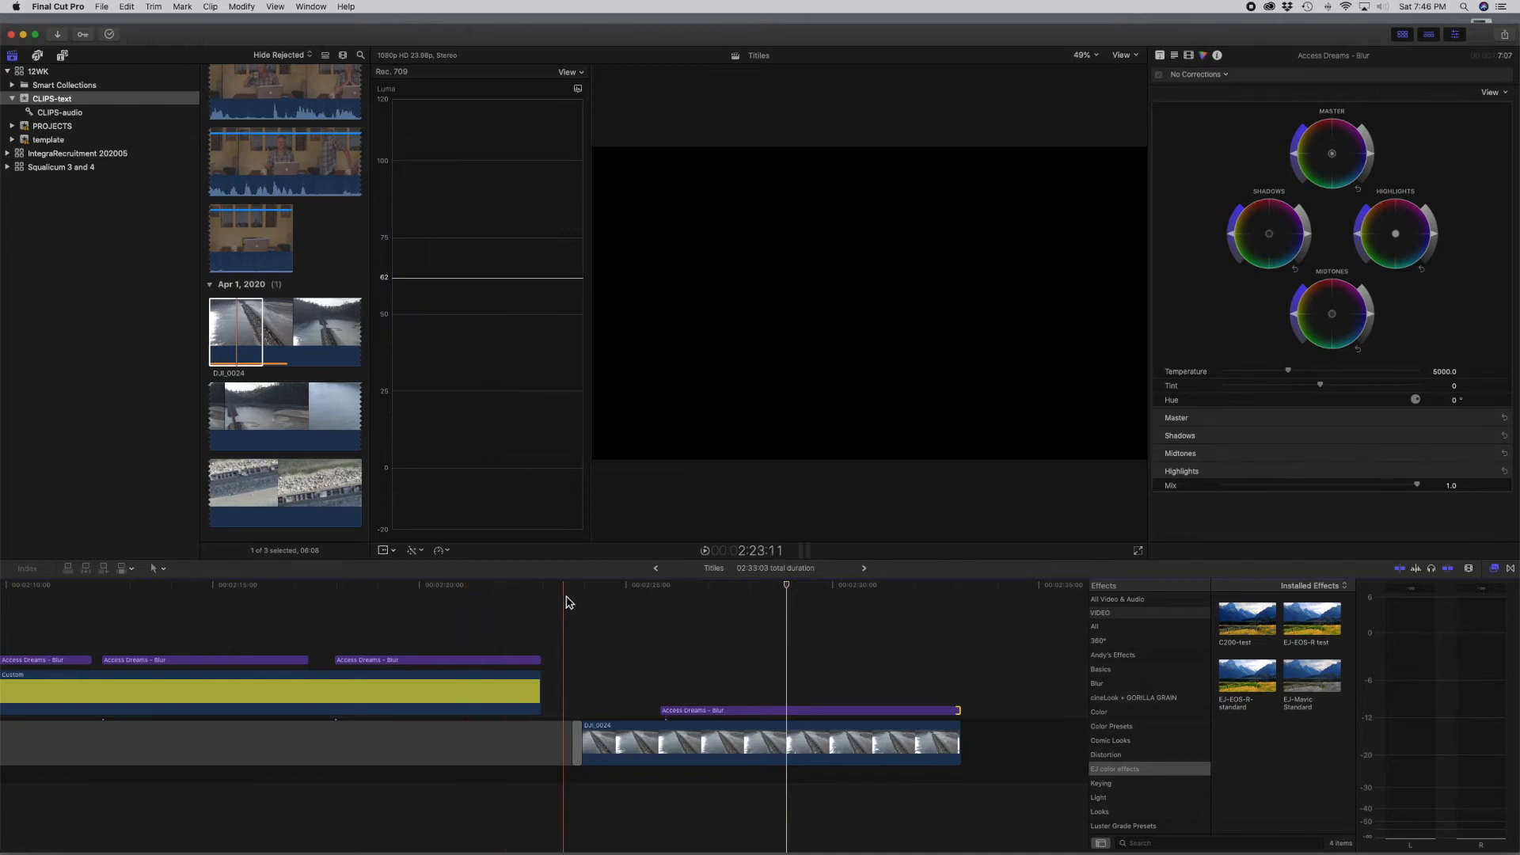
{"action": "key", "text": "space"}
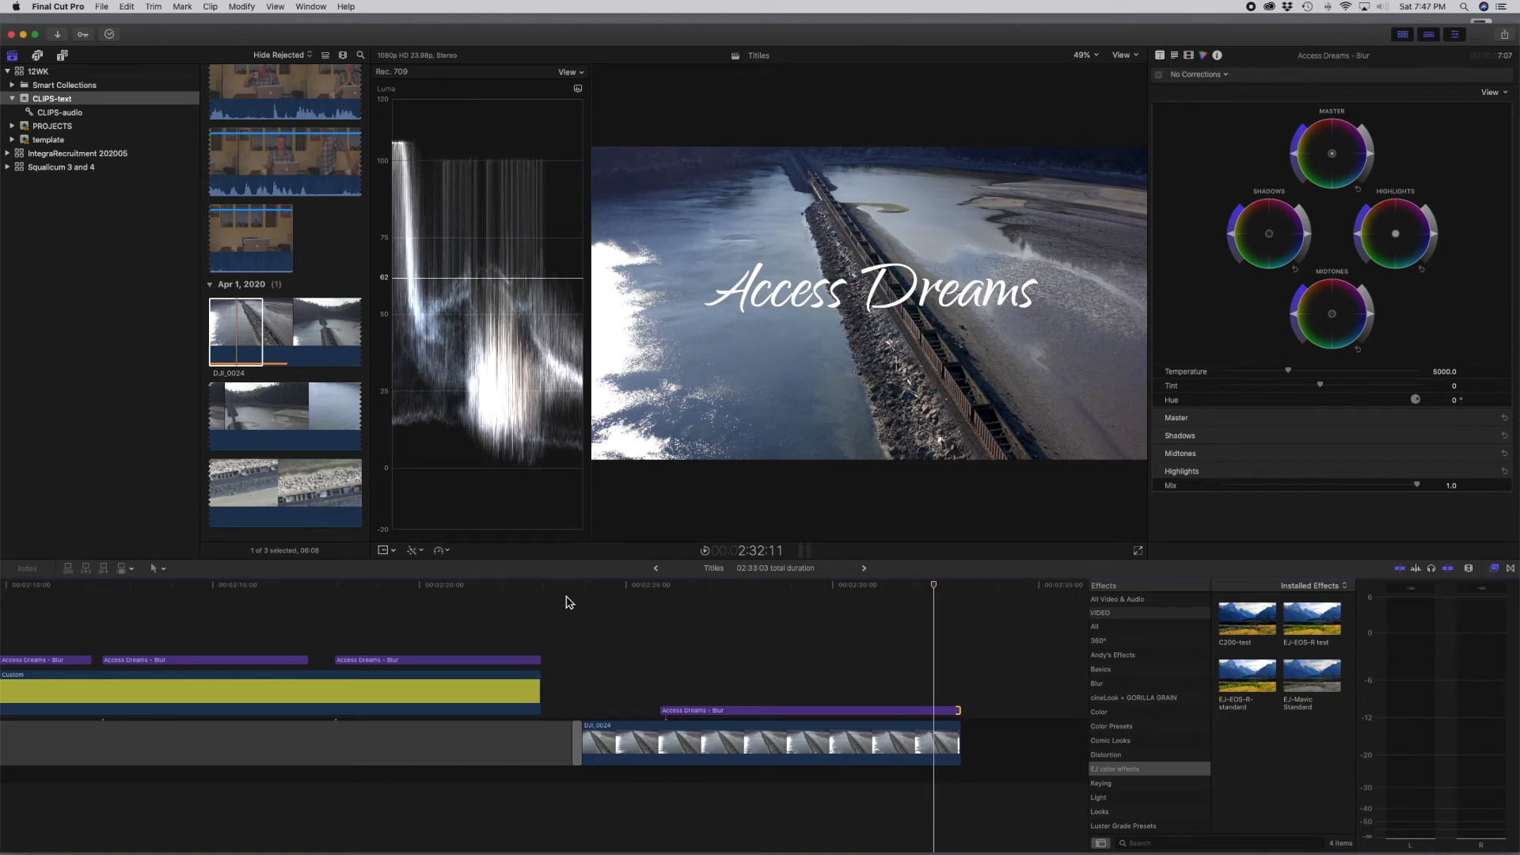
{"action": "left_click", "coordinate": [936, 586]}
{"action": "left_click_drag", "start_coordinate": [937, 588], "coordinate": [931, 589]}
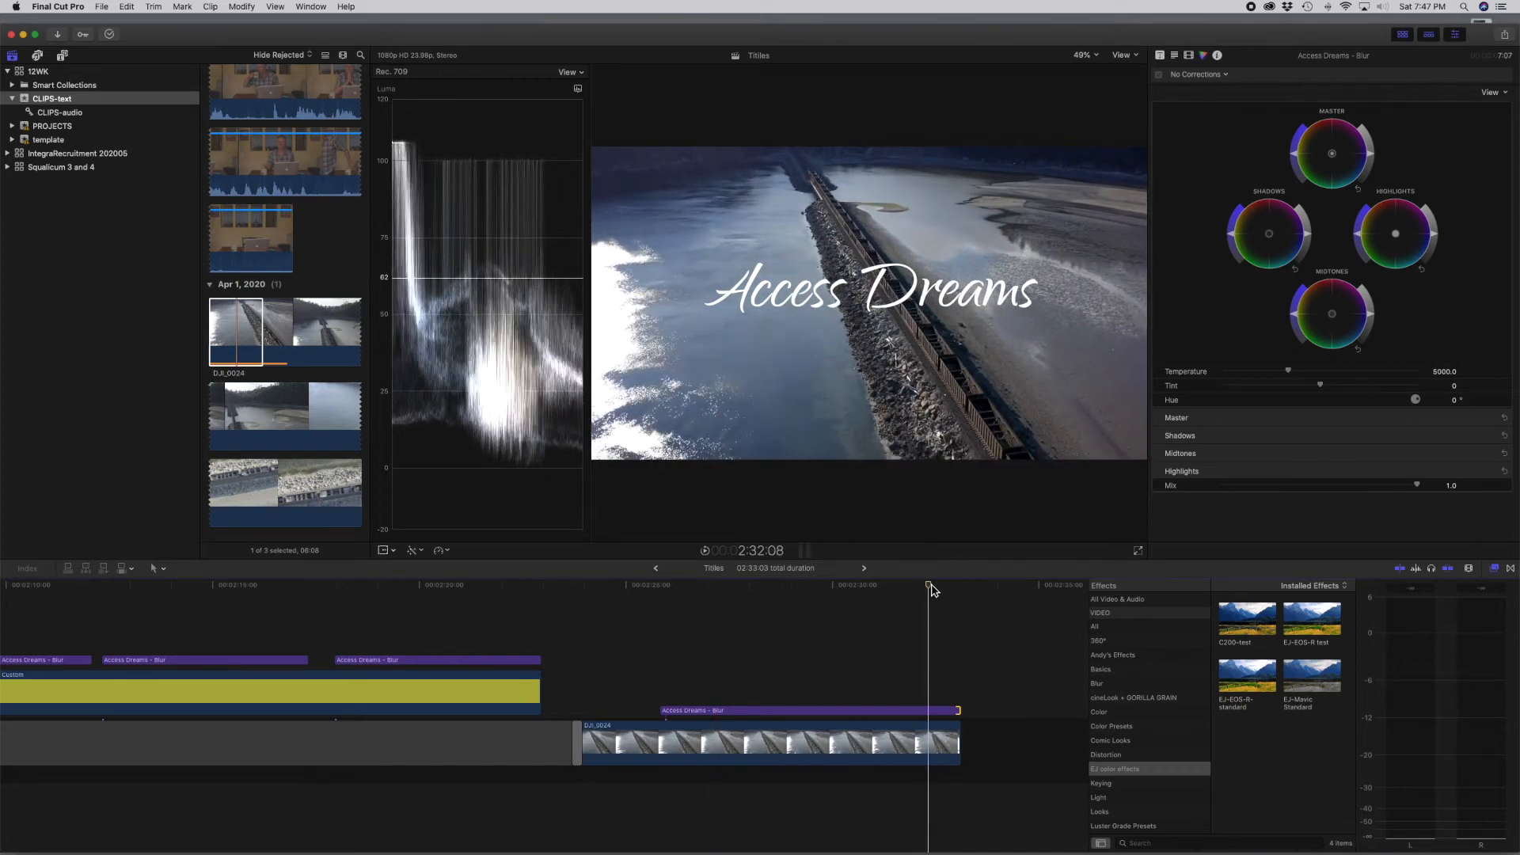
{"action": "scroll", "coordinate": [885, 610], "scroll_direction": "right", "scroll_amount": 5}
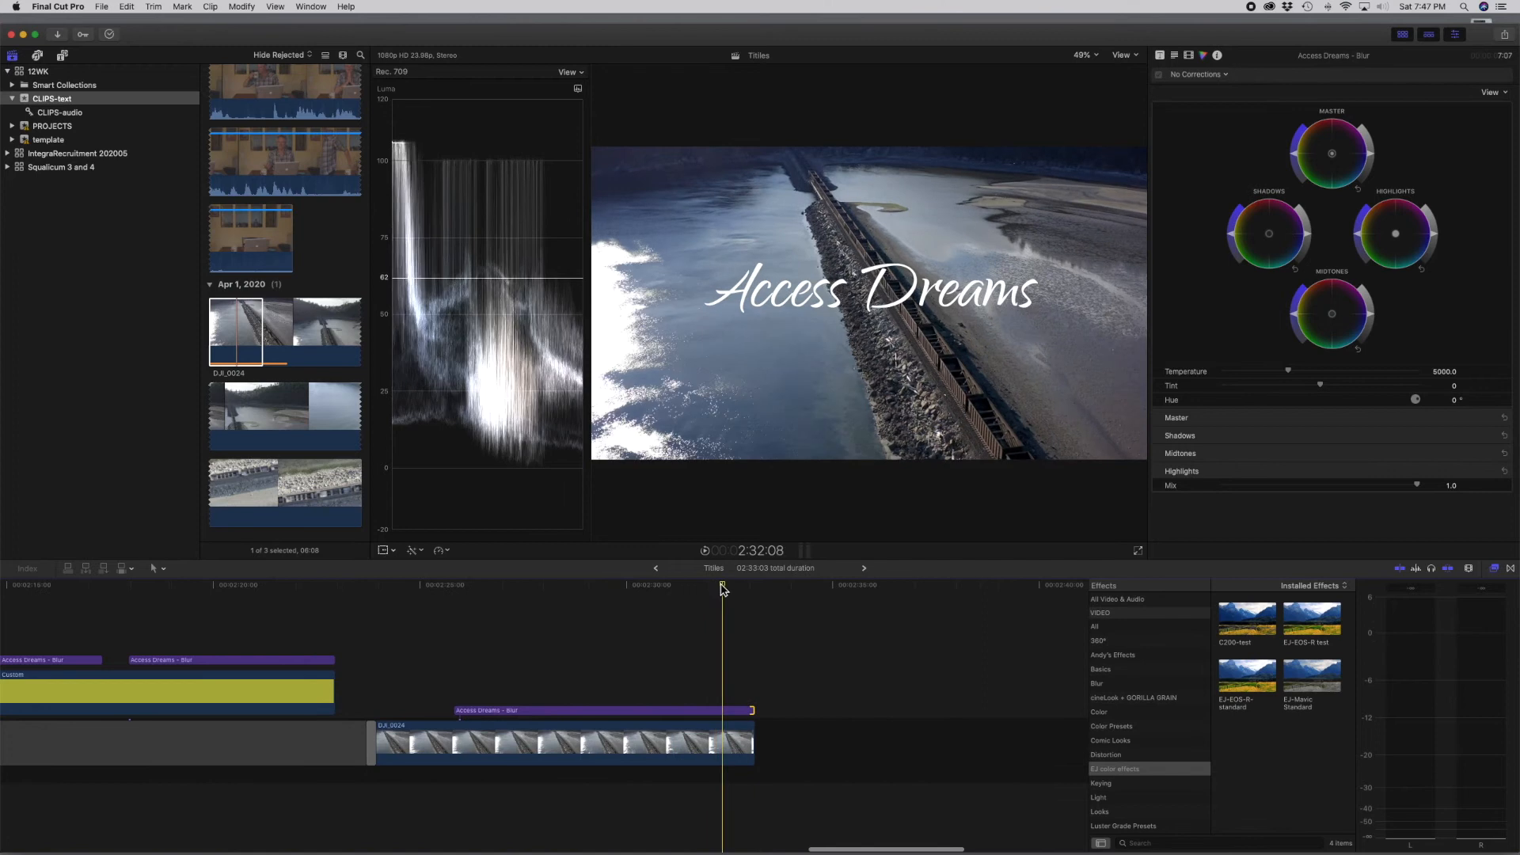
{"action": "left_click_drag", "start_coordinate": [722, 589], "coordinate": [710, 589]}
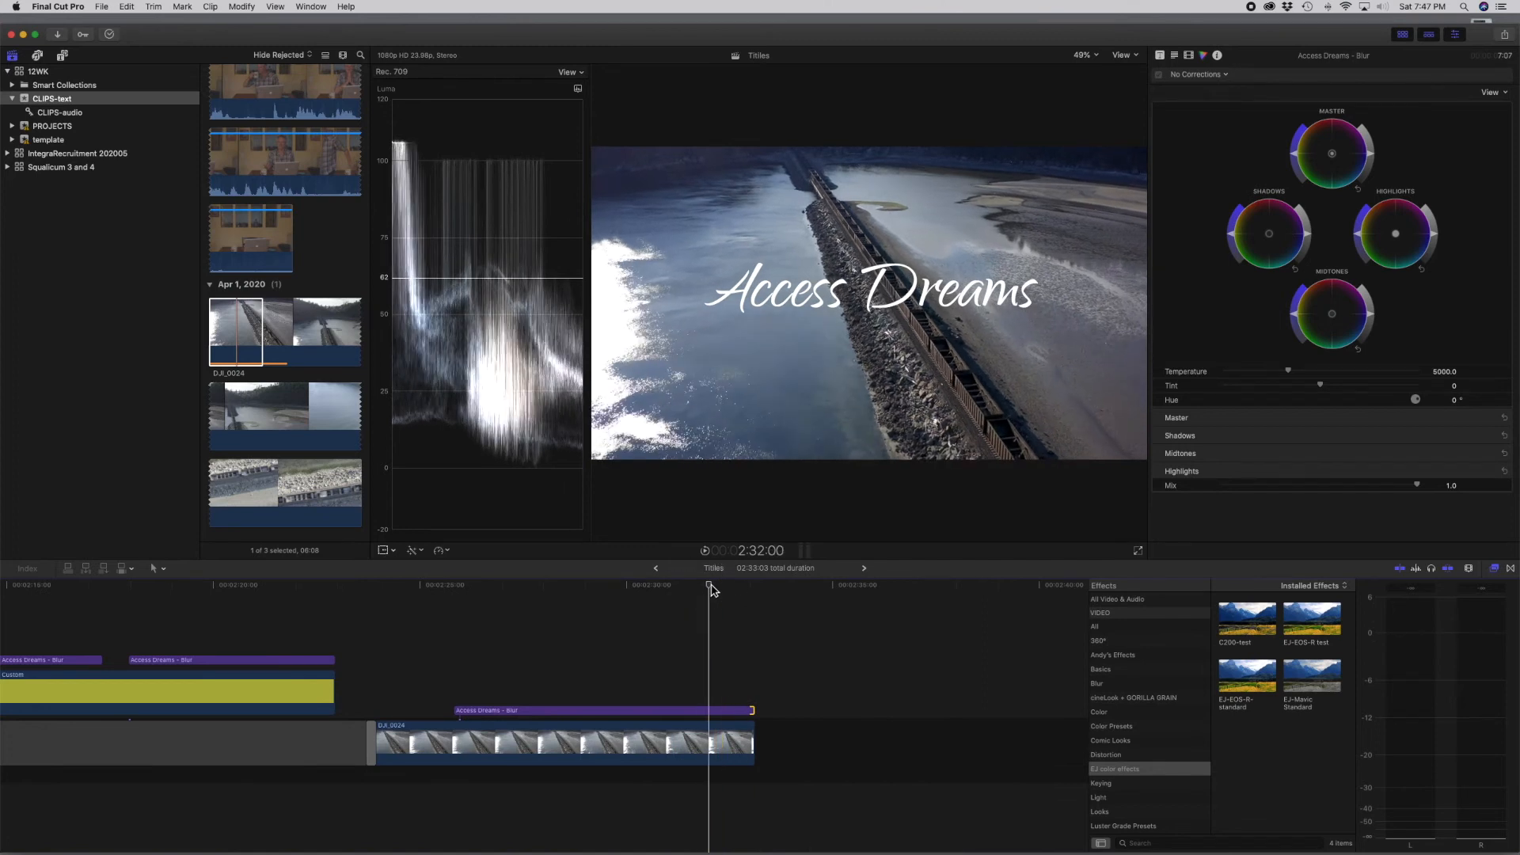
{"action": "left_click_drag", "start_coordinate": [711, 588], "coordinate": [695, 590]}
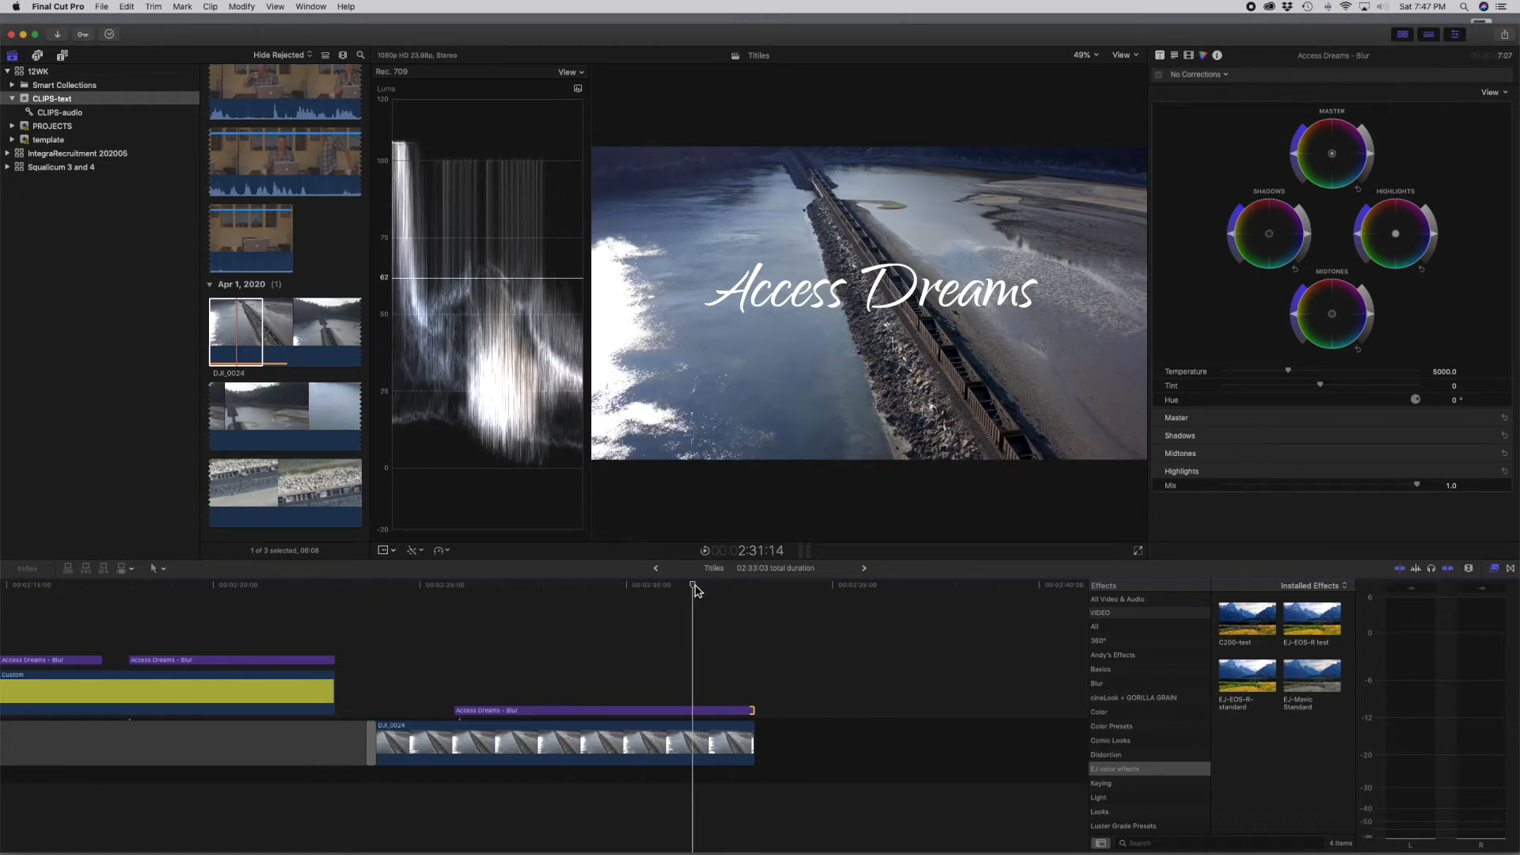
{"action": "left_click", "coordinate": [684, 748]}
Apply the Gaussian blur (amount 50.0) to DJI_0024 and switch it off in the Video inspector
{"action": "left_click", "coordinate": [1121, 685]}
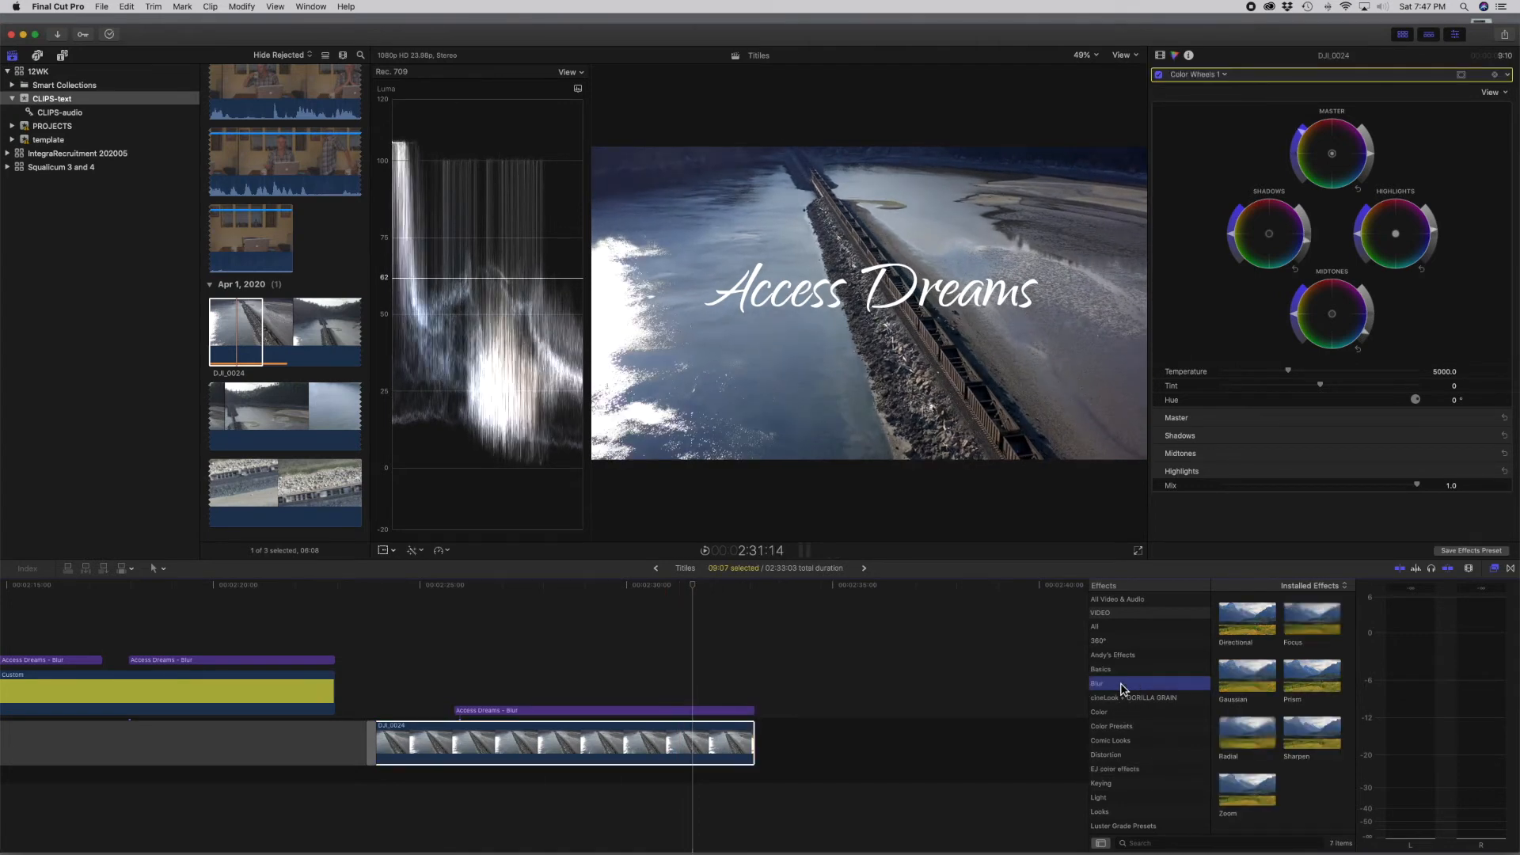
{"action": "left_click", "coordinate": [1247, 679]}
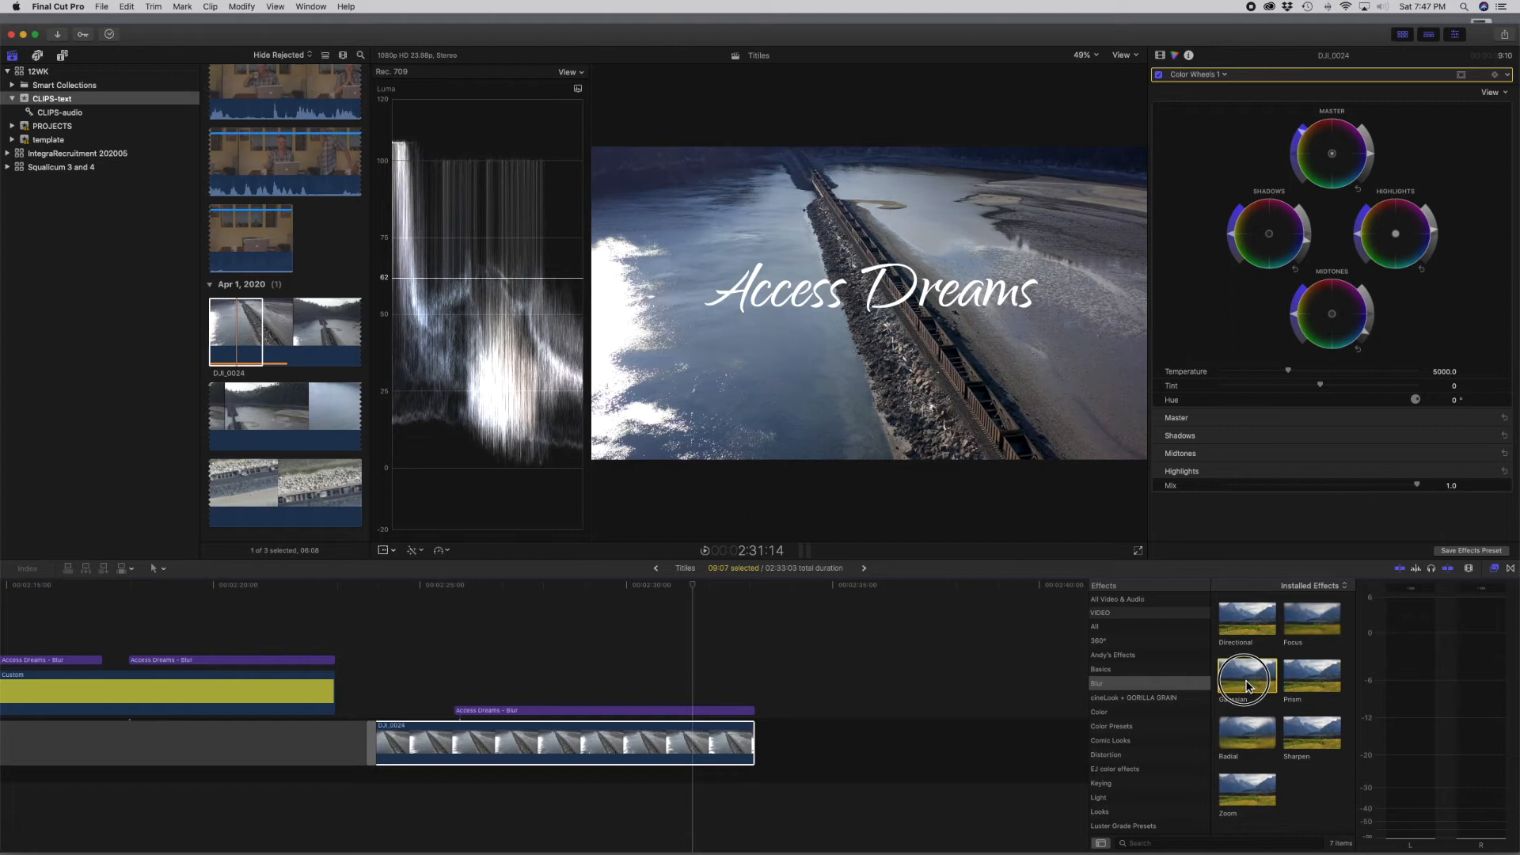
{"action": "left_click_drag", "start_coordinate": [1247, 685], "coordinate": [607, 760]}
{"action": "left_click", "coordinate": [636, 584]}
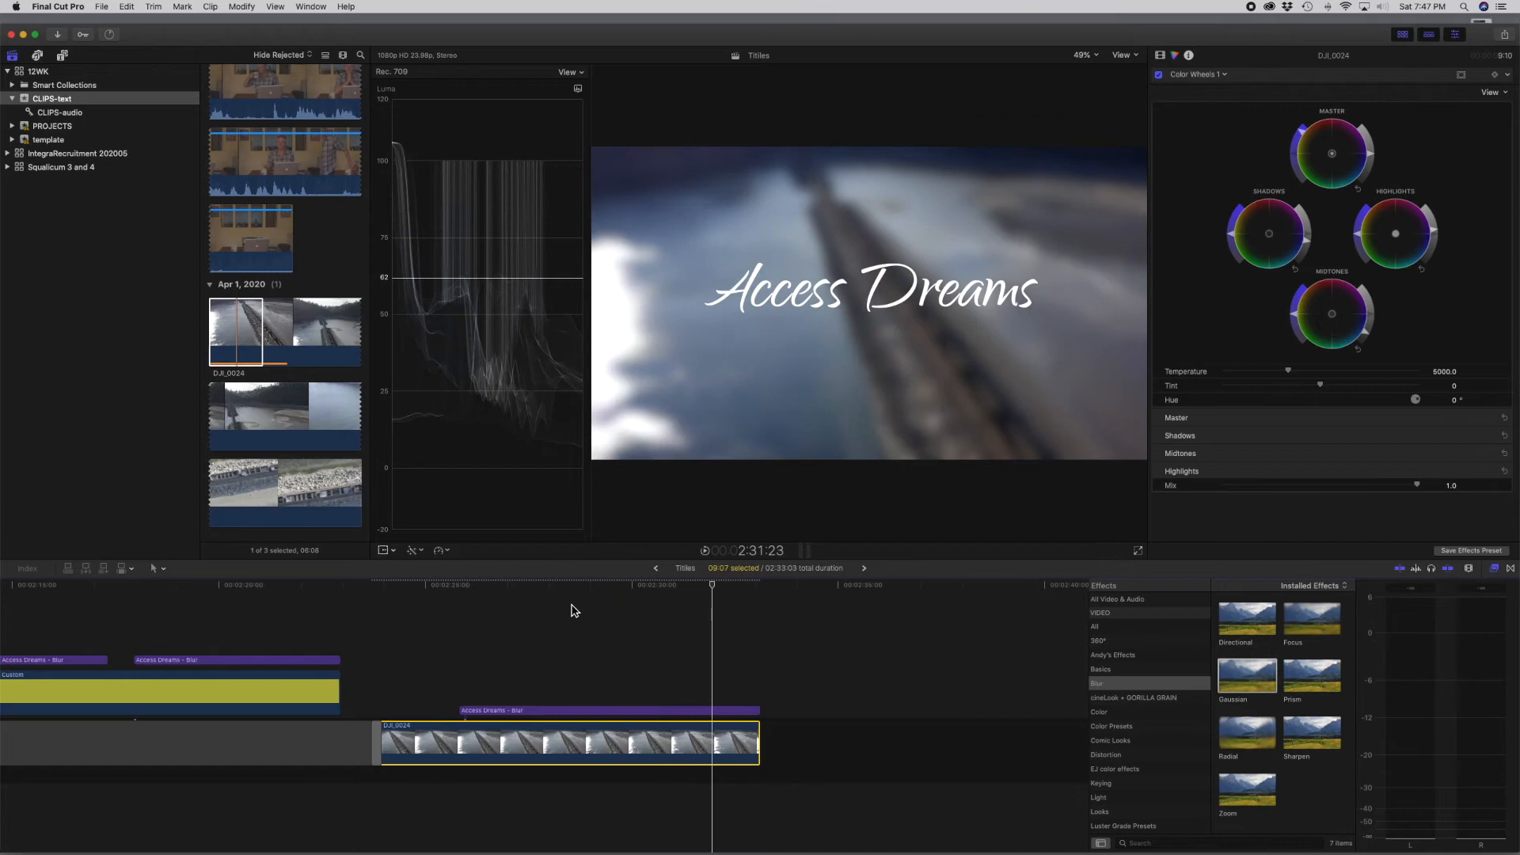
{"action": "left_click", "coordinate": [1160, 56]}
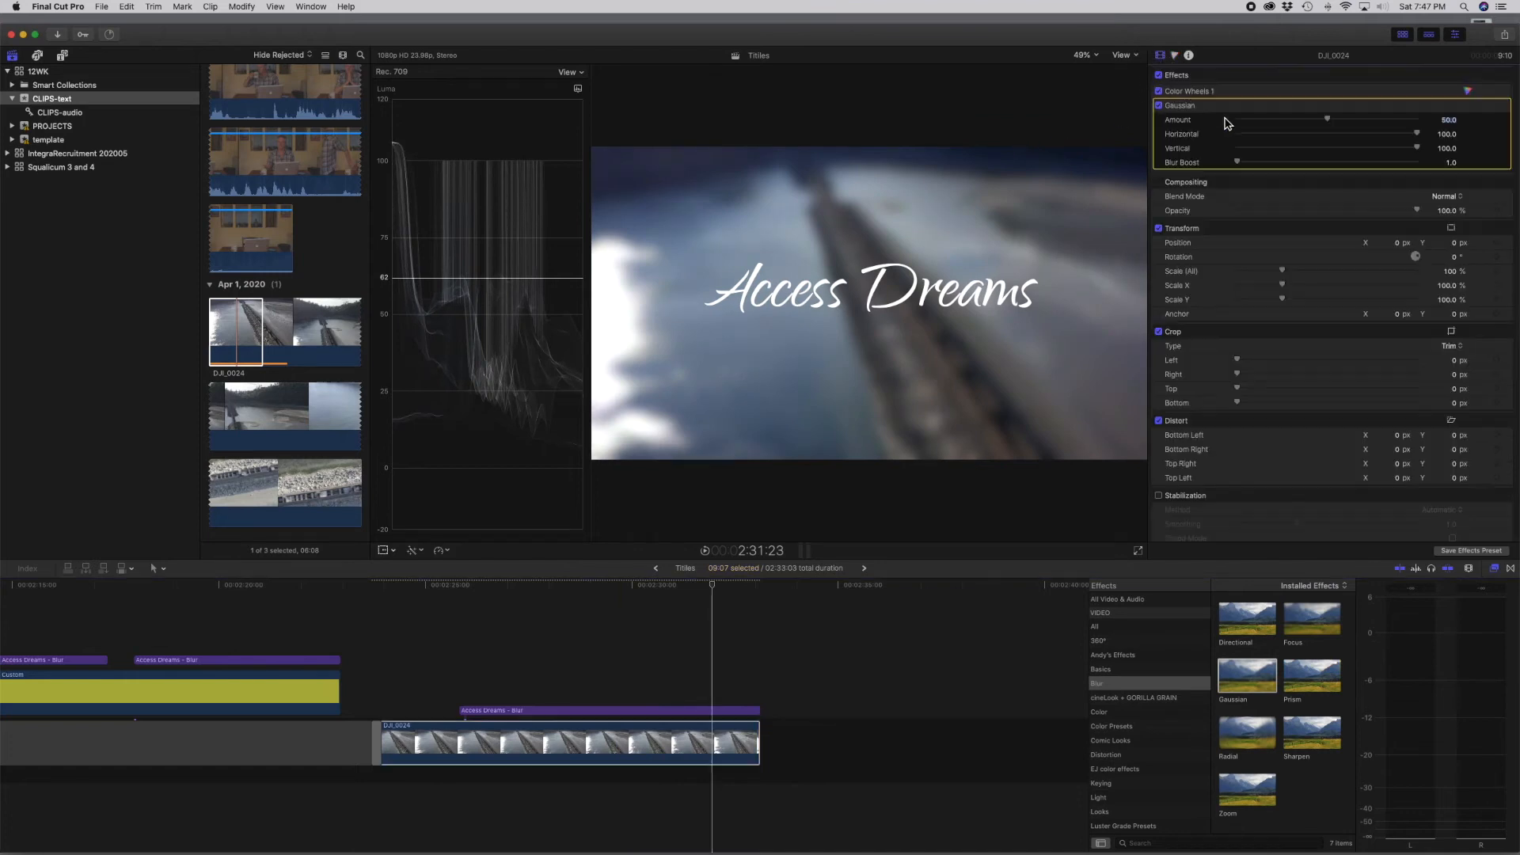
{"action": "left_click", "coordinate": [1158, 105]}
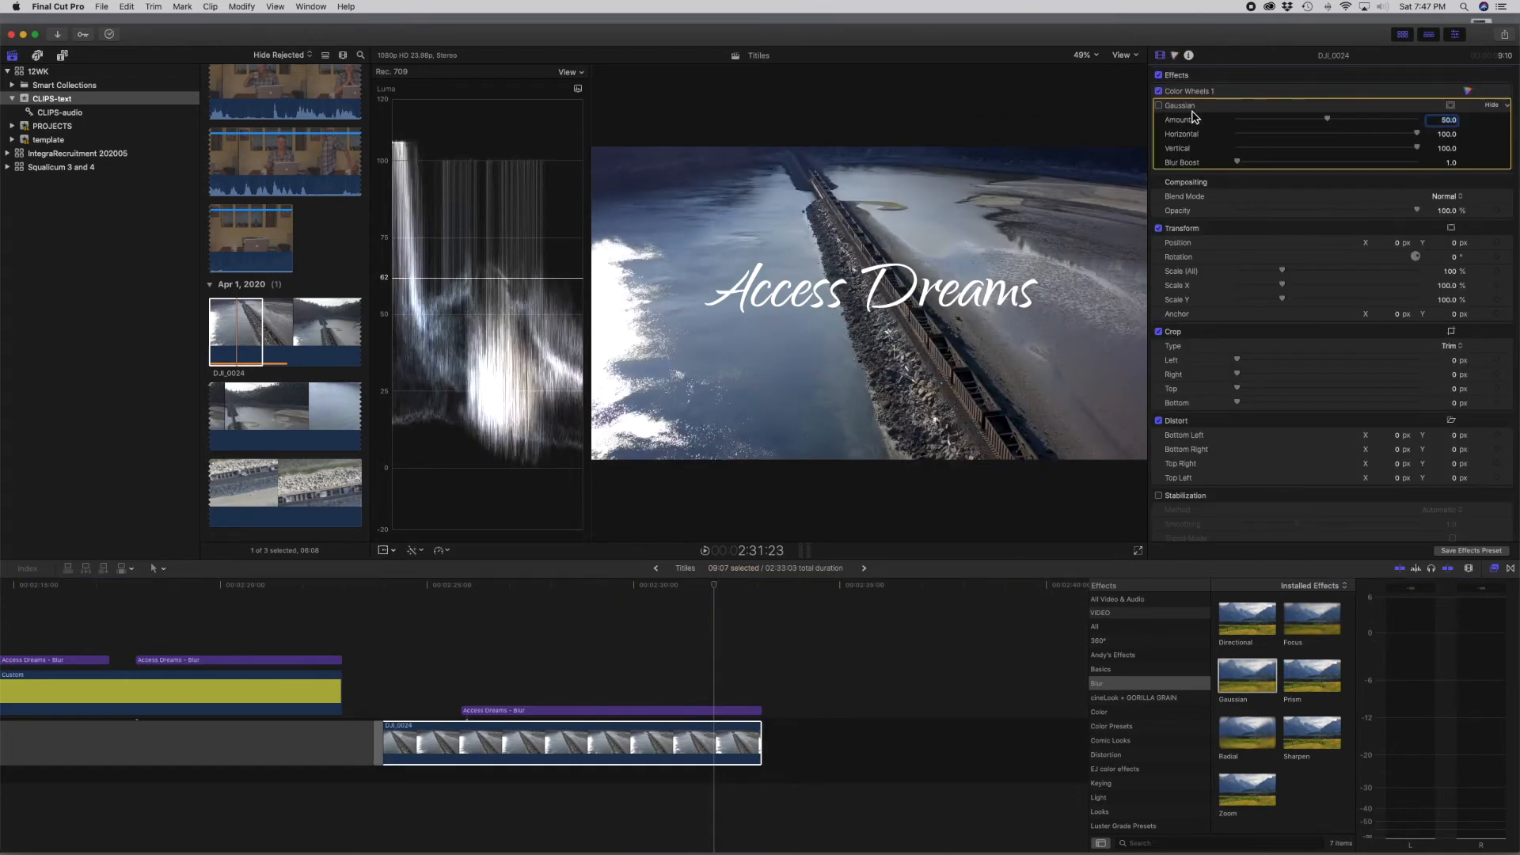
{"action": "left_click", "coordinate": [1468, 92]}
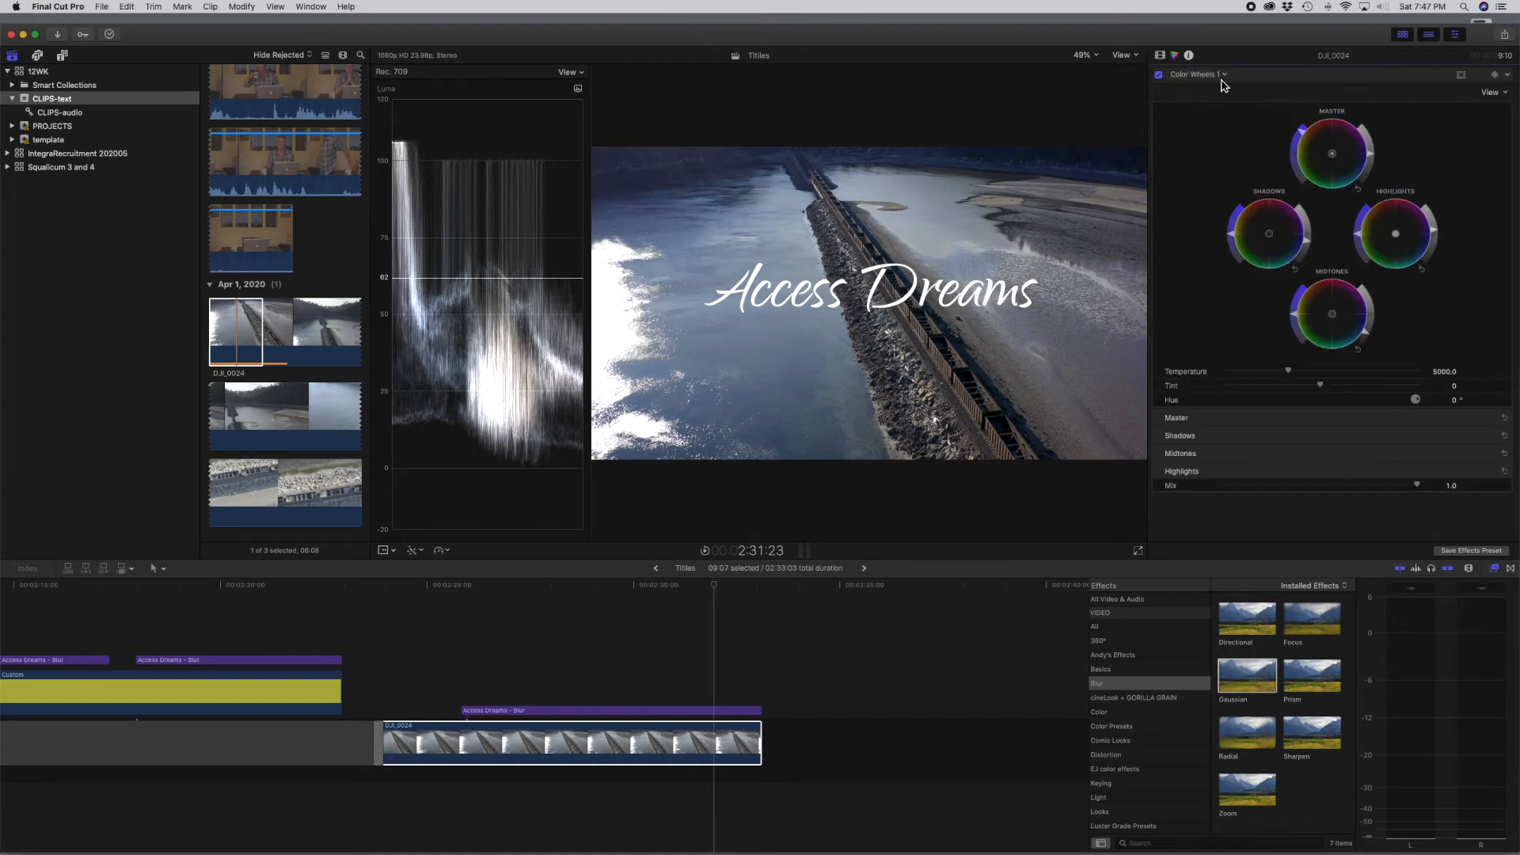
{"action": "left_click", "coordinate": [1223, 74]}
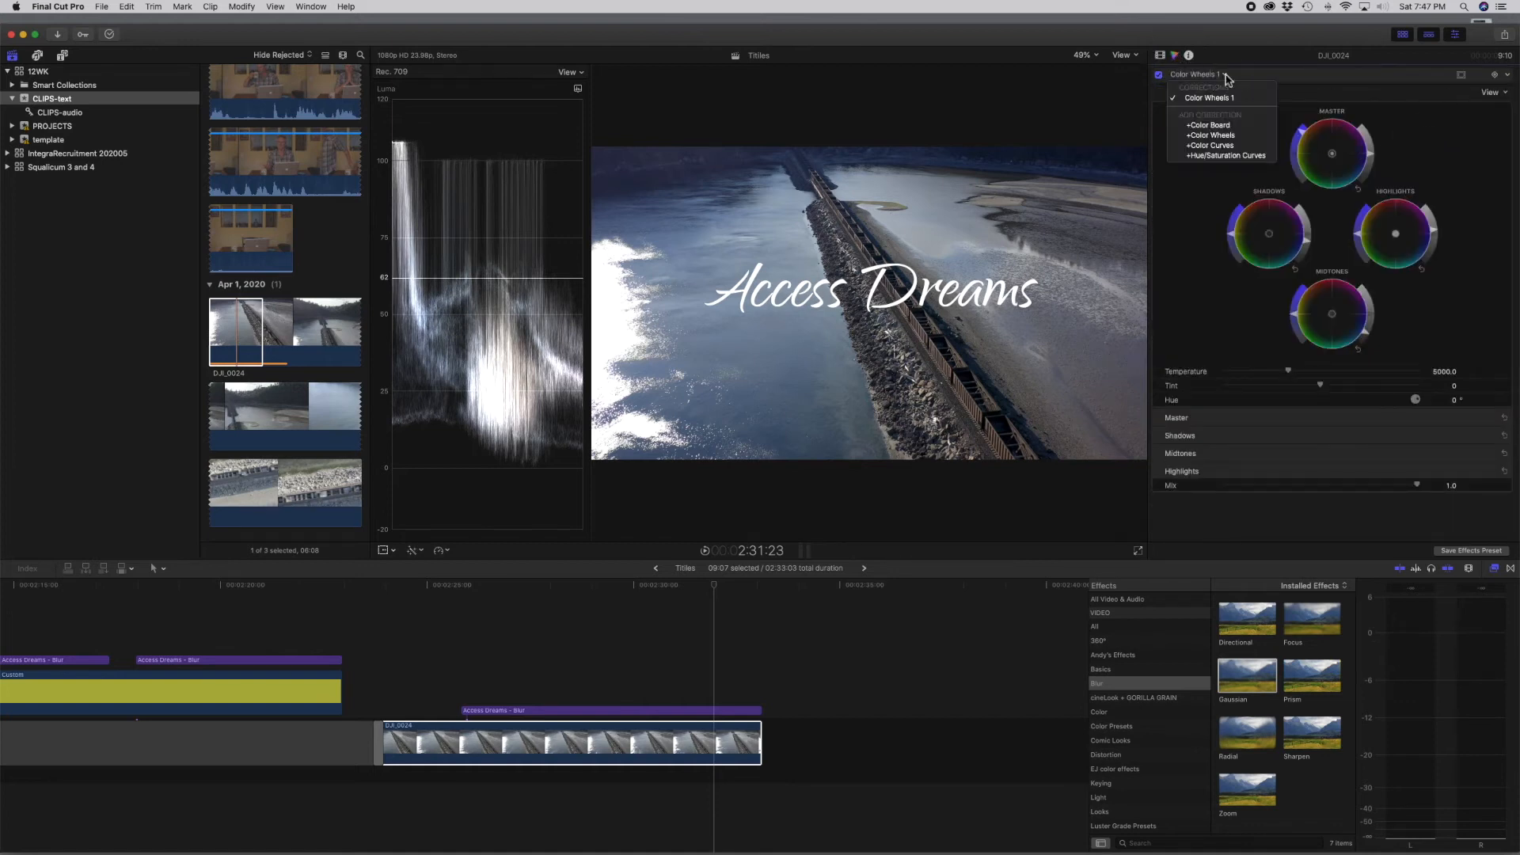
Add a second Color Wheels correction lowering Highlights and Midtones, then play and toggle it to compare
{"action": "left_click", "coordinate": [1227, 136]}
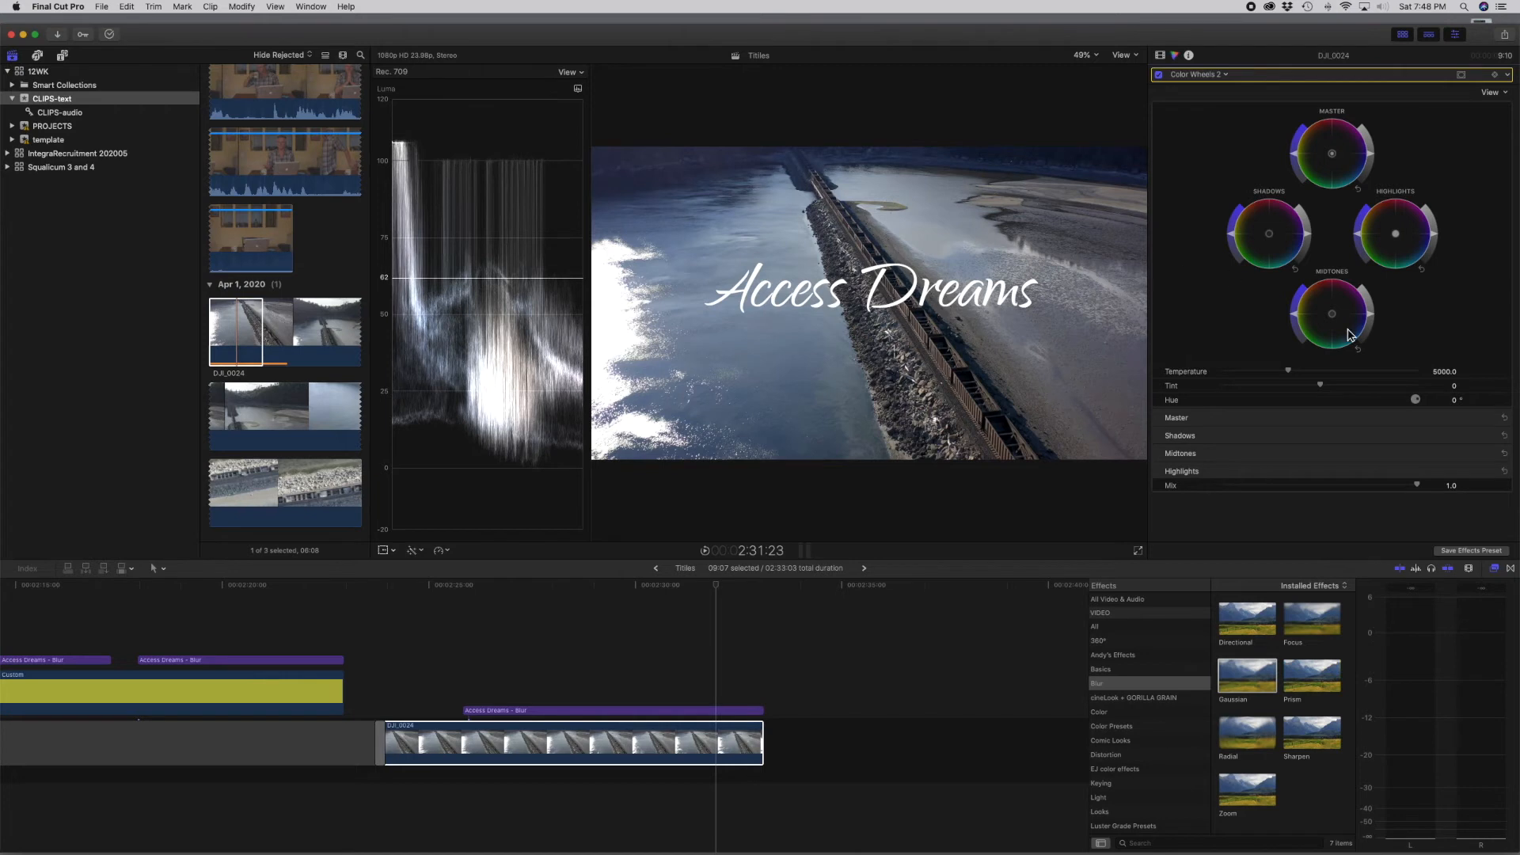
{"action": "left_click_drag", "start_coordinate": [1439, 241], "coordinate": [1428, 267]}
{"action": "left_click_drag", "start_coordinate": [1375, 323], "coordinate": [1373, 324]}
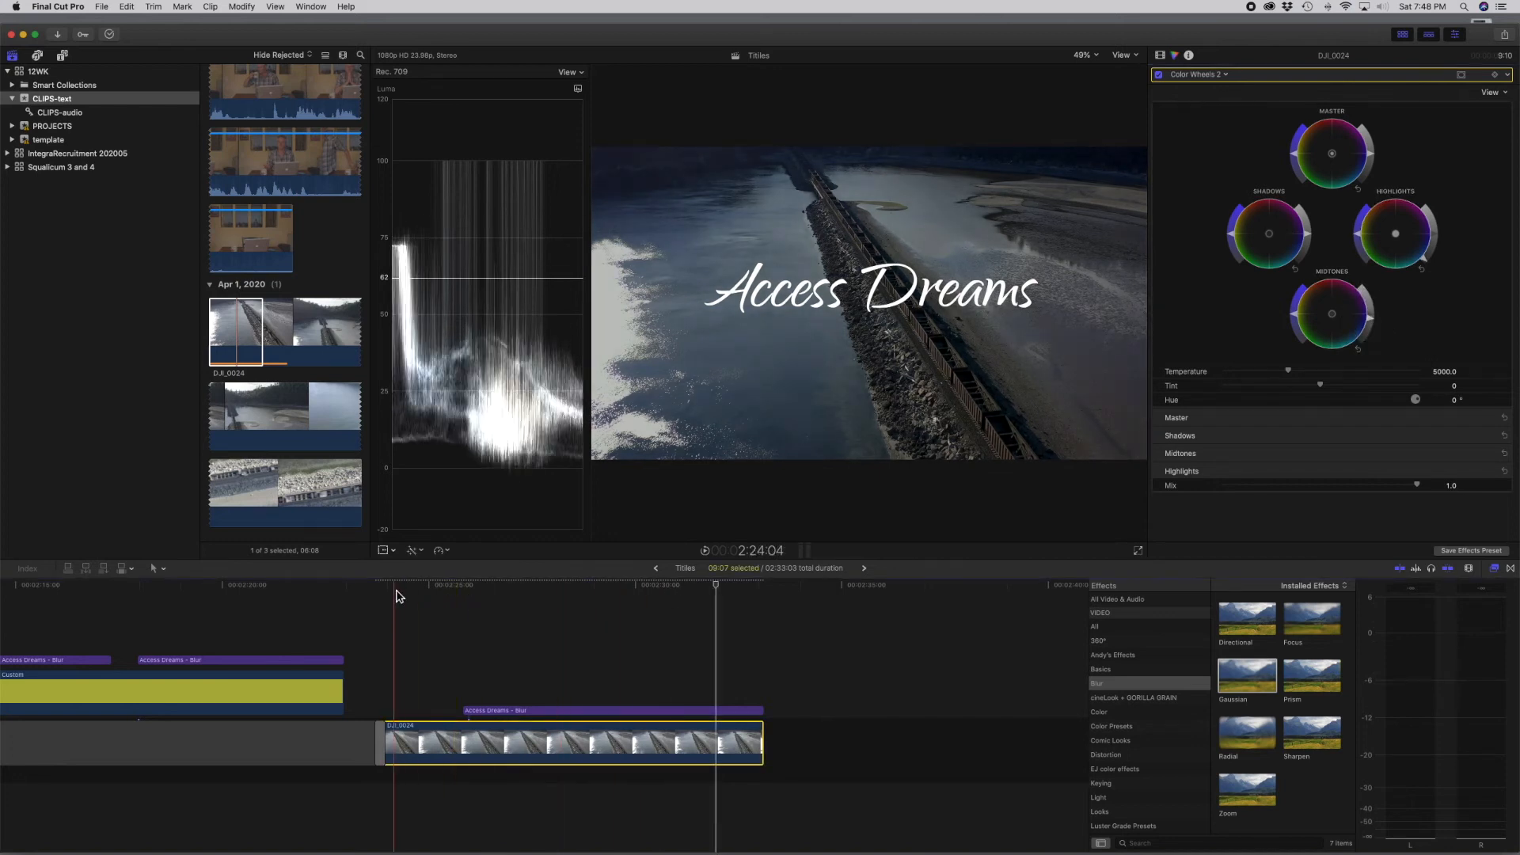
{"action": "key", "text": "space"}
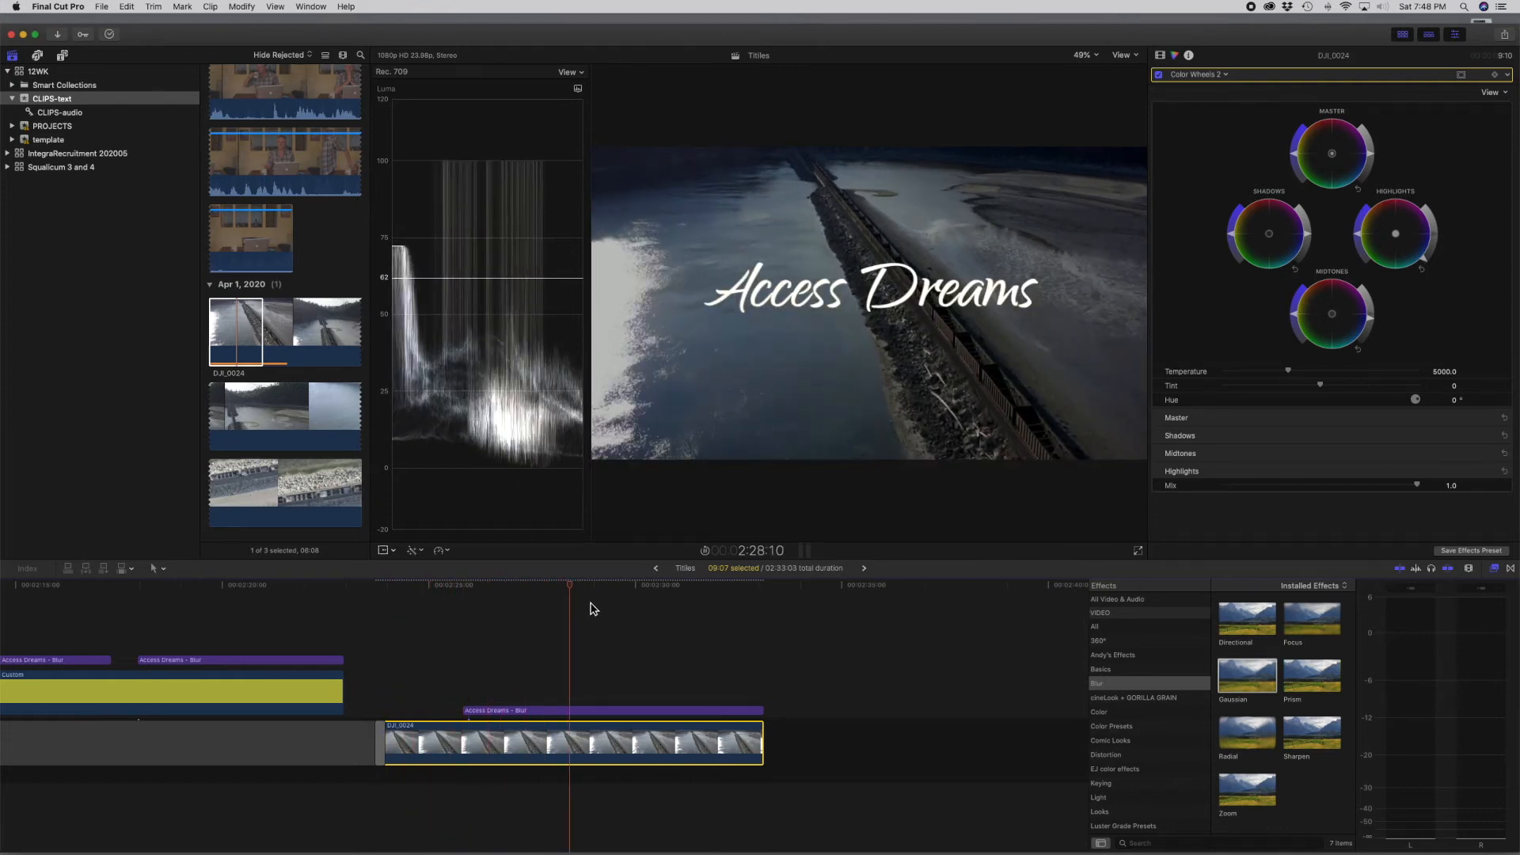
{"action": "key", "text": "space"}
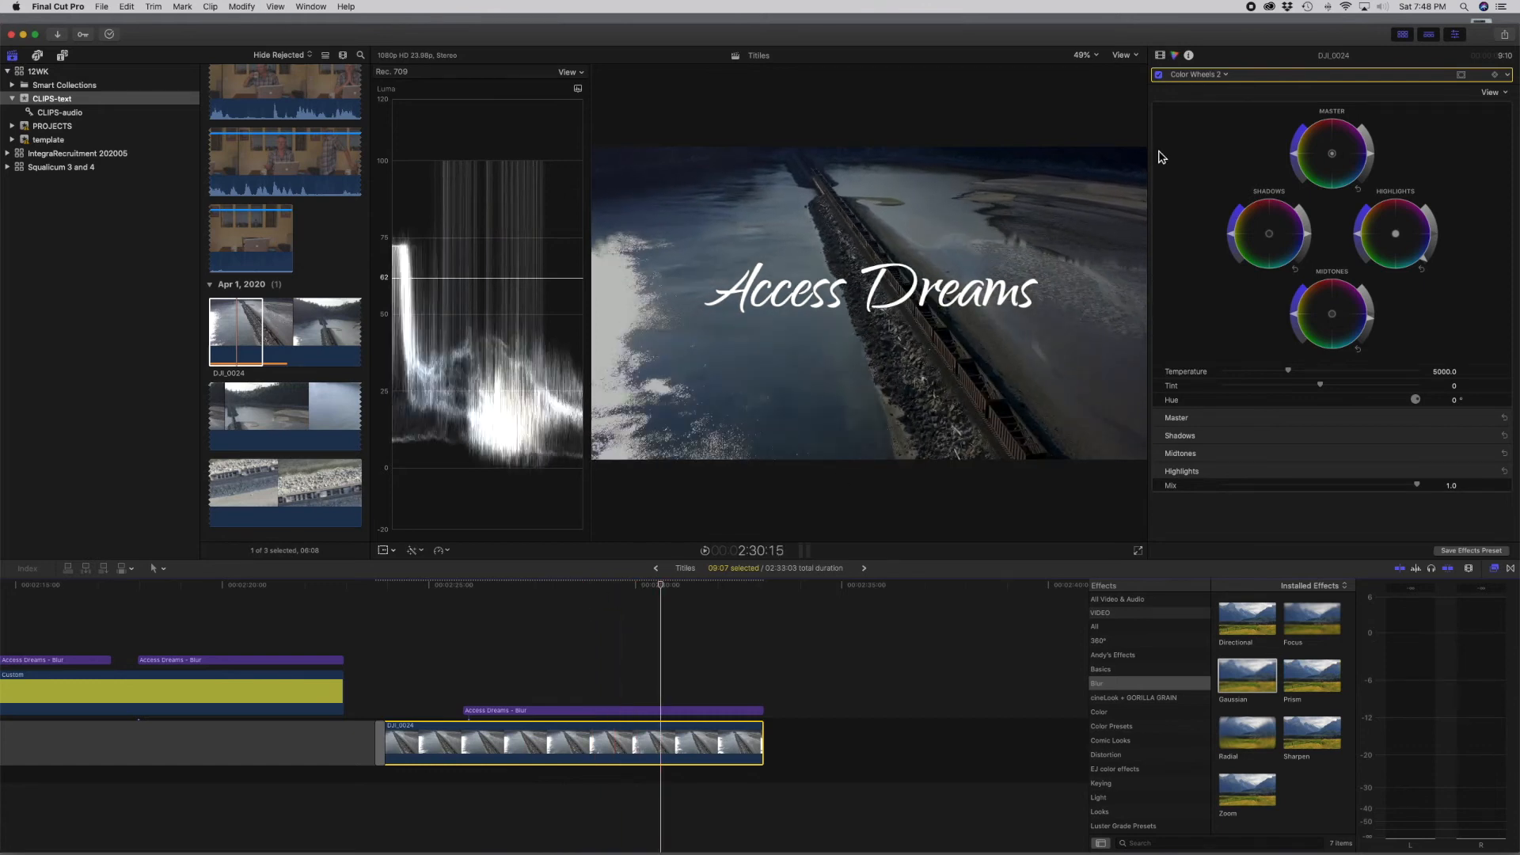
{"action": "left_click", "coordinate": [1159, 75]}
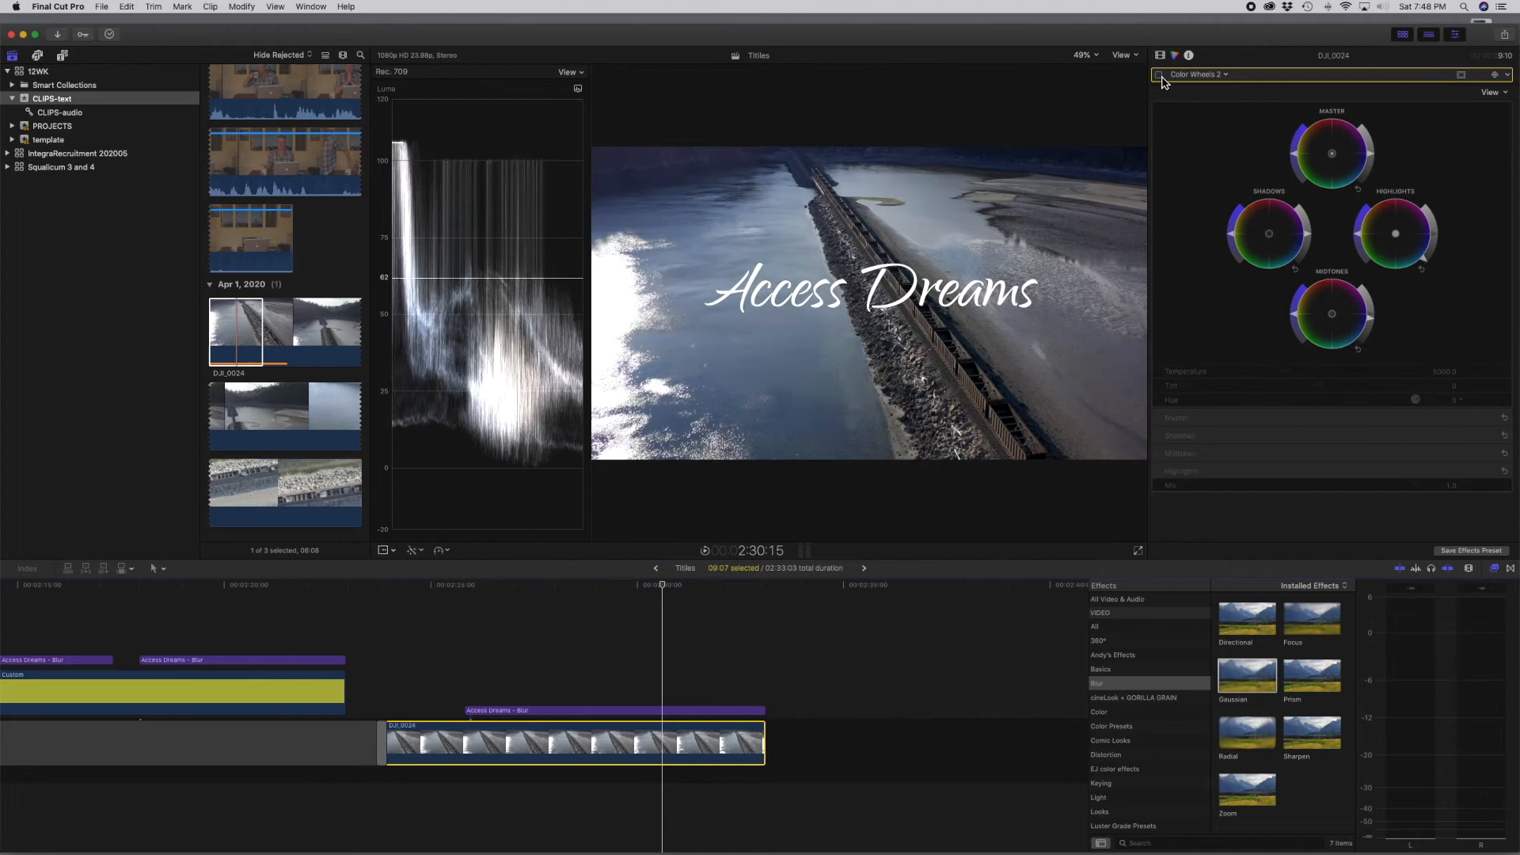
{"action": "left_click", "coordinate": [1160, 76]}
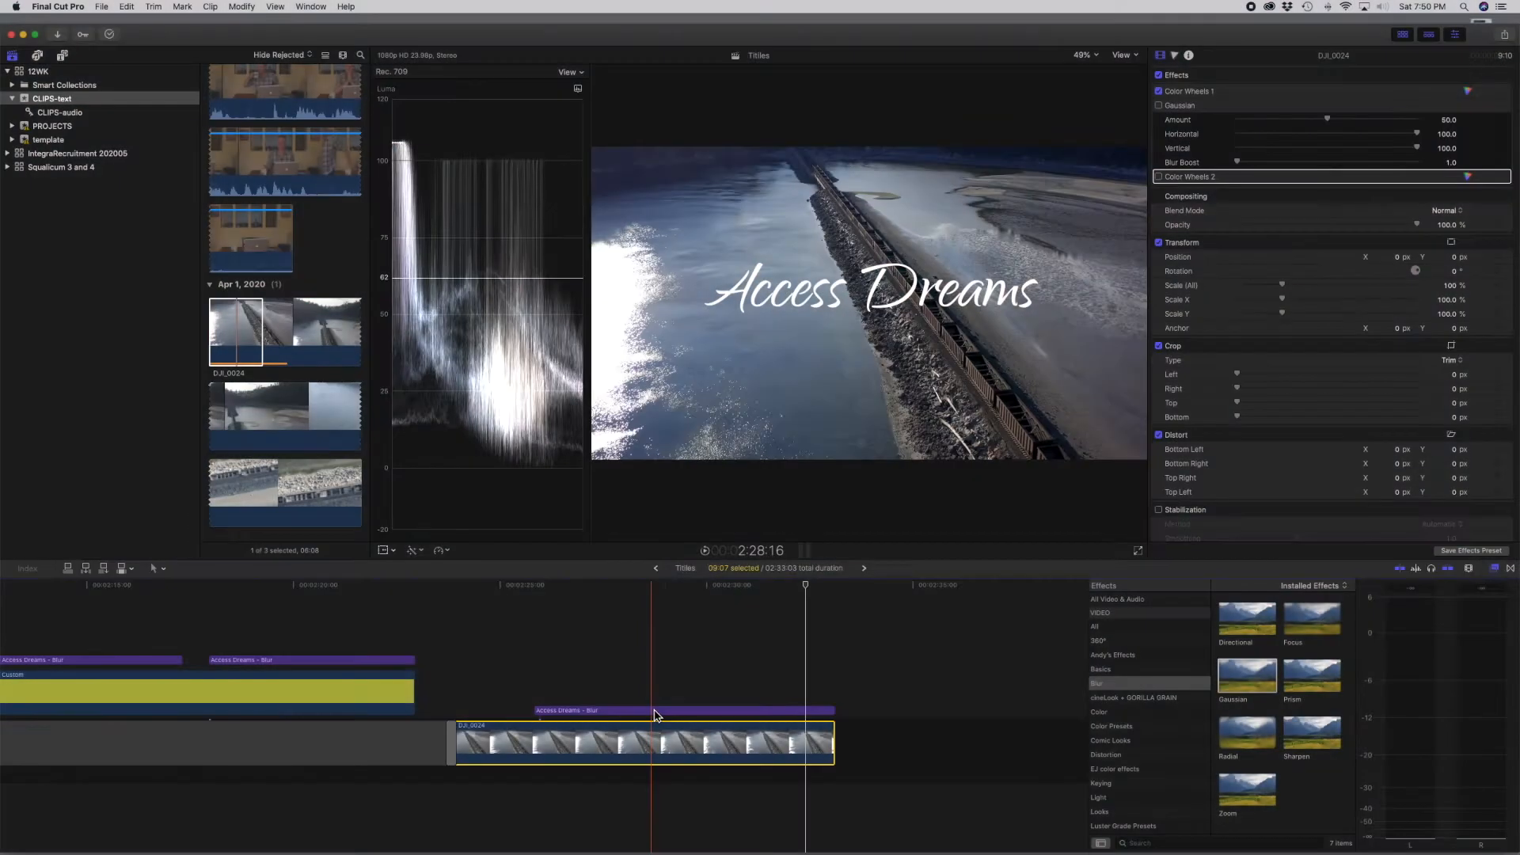
Select the Access Dreams - Blur title clip and show its Text inspector settings
{"action": "left_click", "coordinate": [654, 711]}
{"action": "left_click", "coordinate": [1227, 110]}
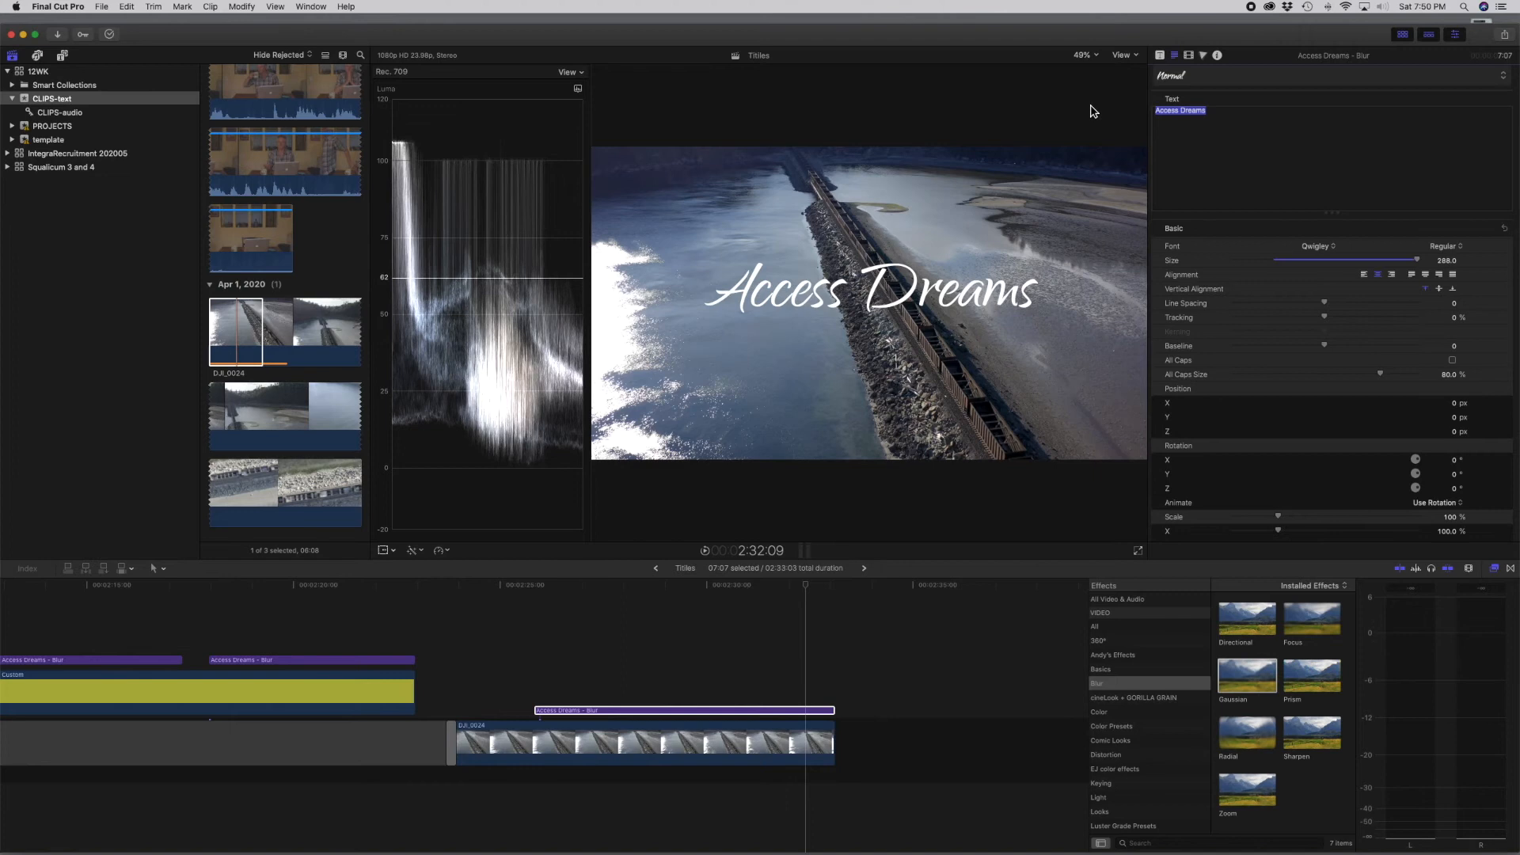
Replace the title text with 'Produced by' over the producer's name and shrink it to size 251
{"action": "left_click", "coordinate": [671, 715]}
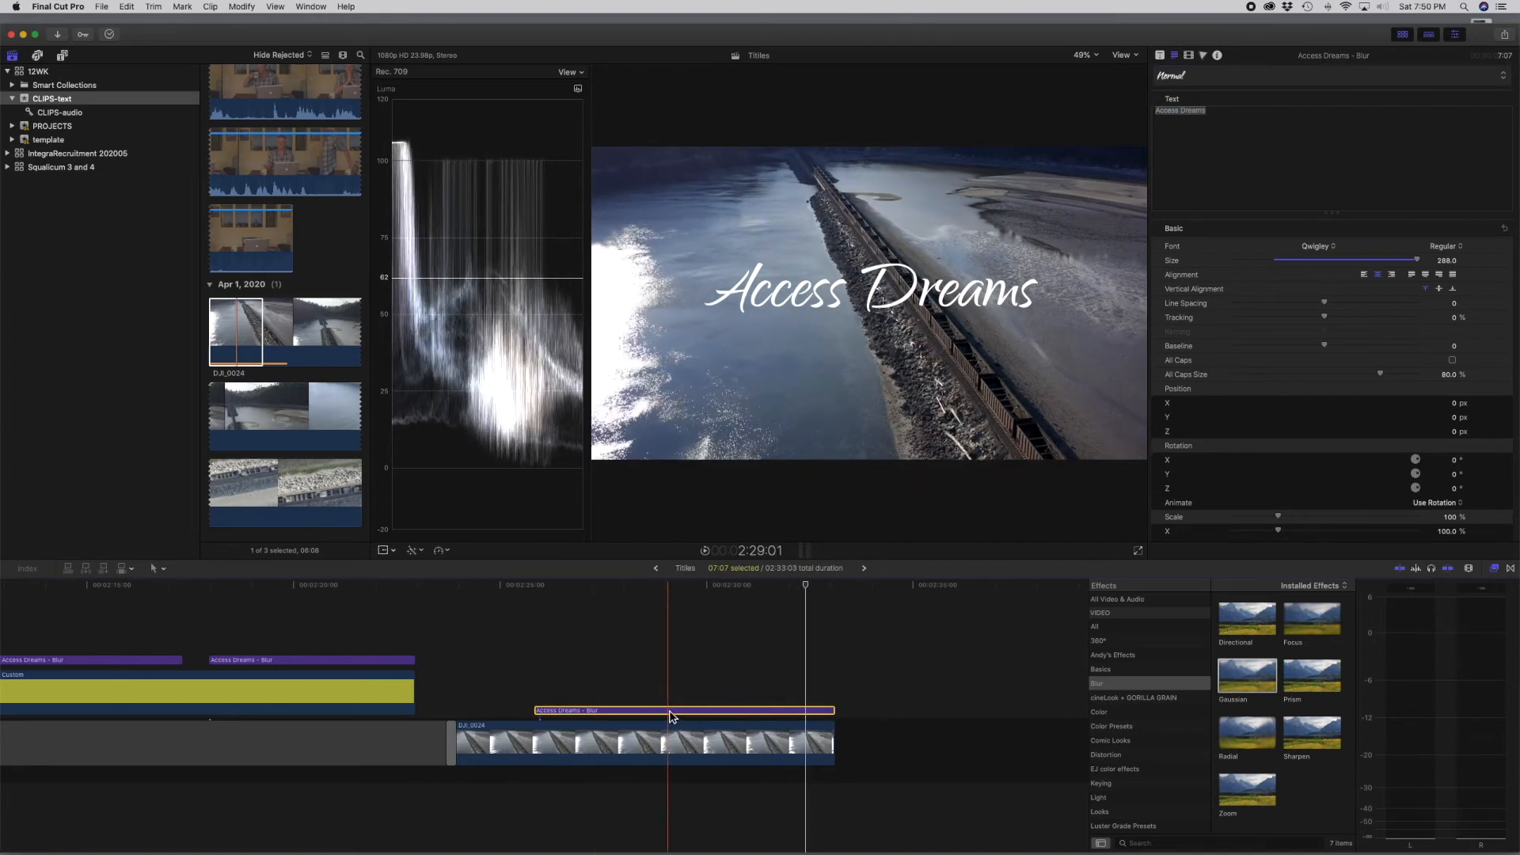
{"action": "left_click", "coordinate": [1222, 110]}
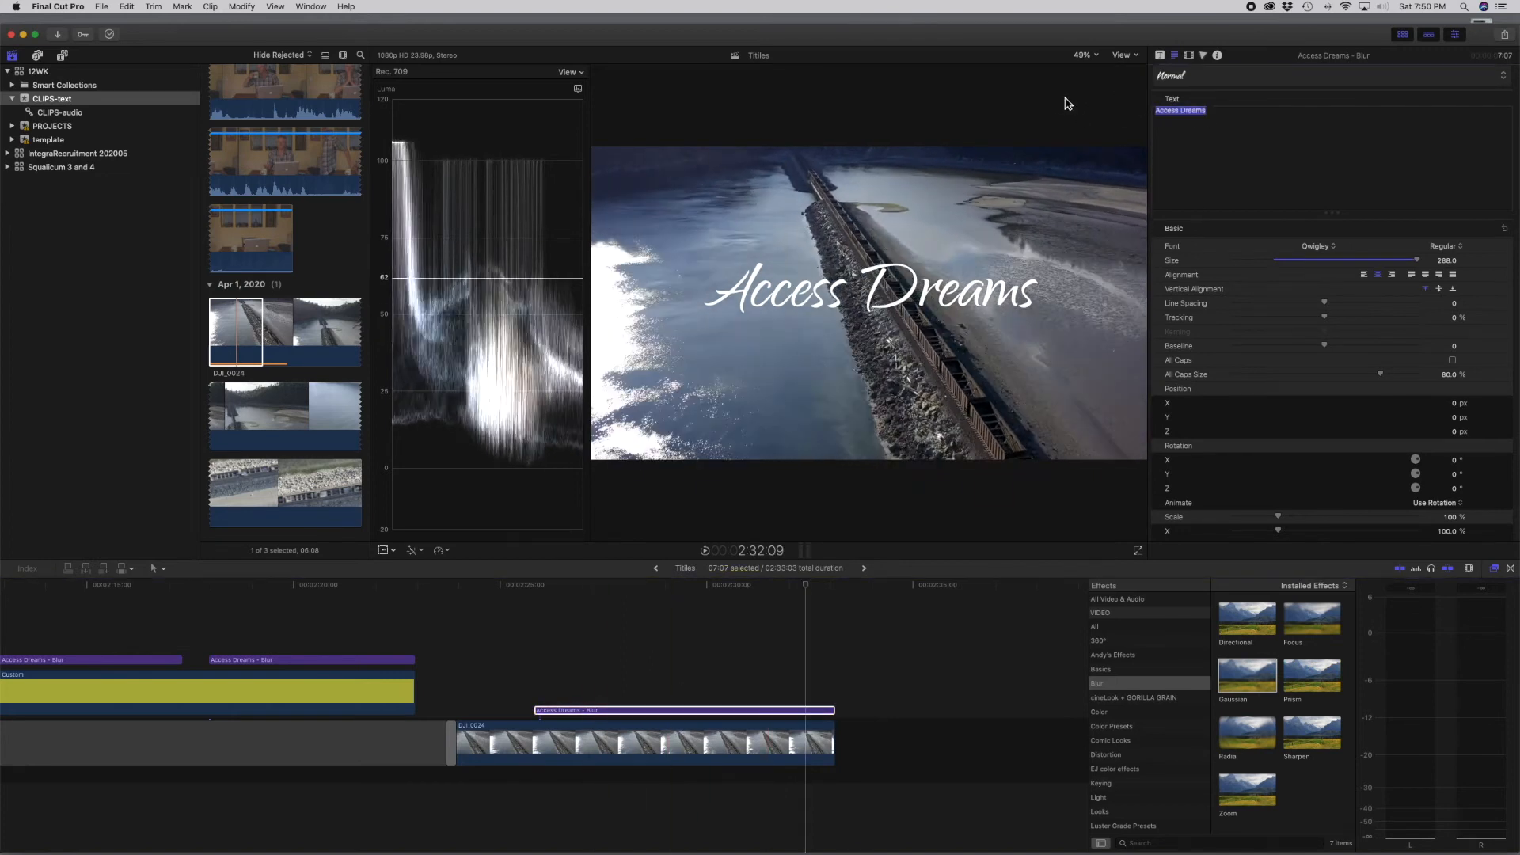
{"action": "type", "text": "P"}
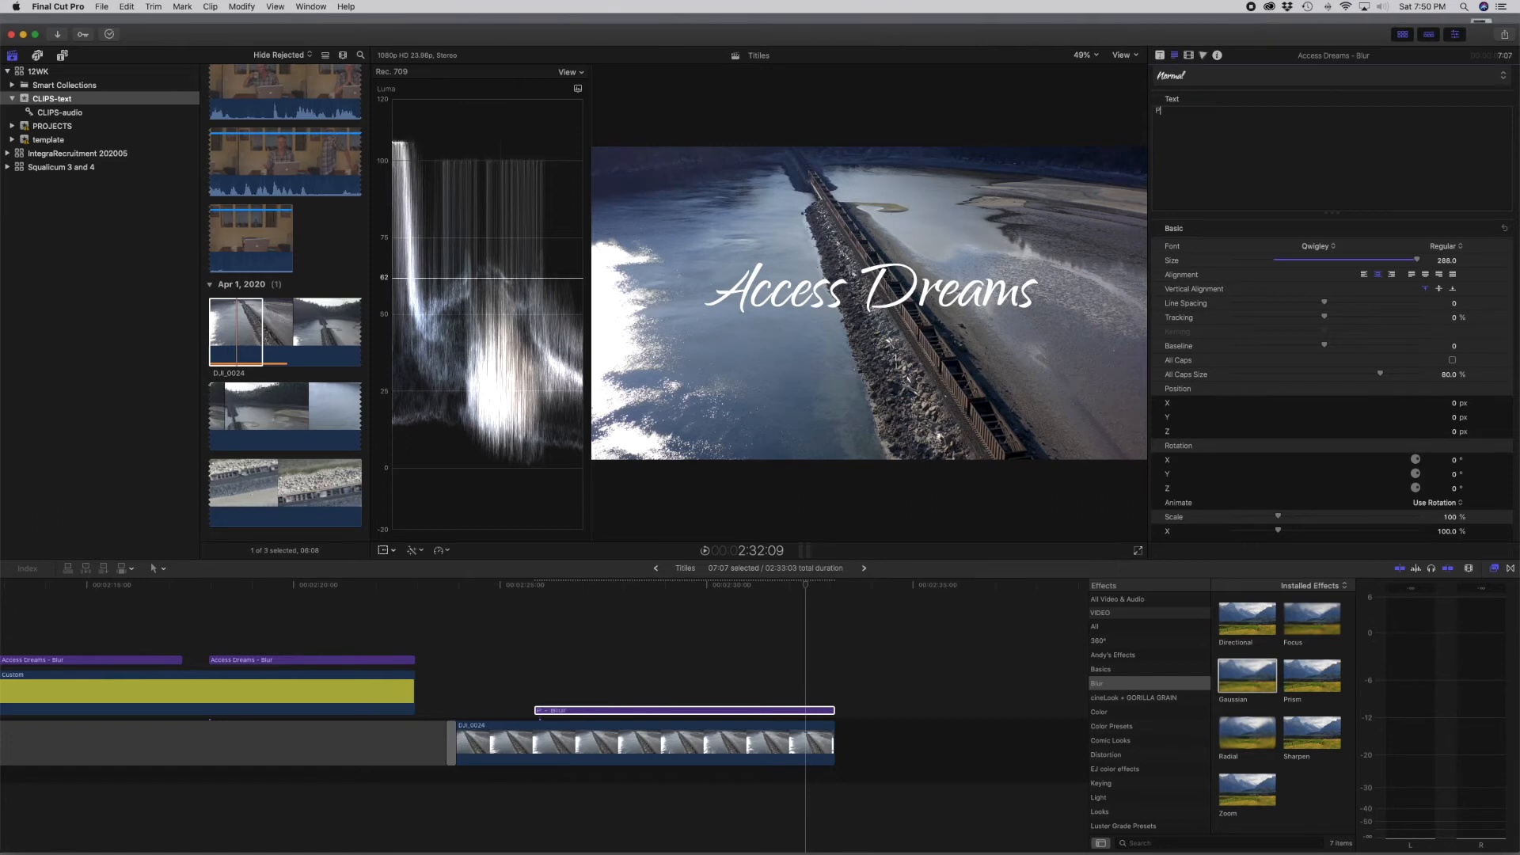
{"action": "type", "text": "roduced by "}
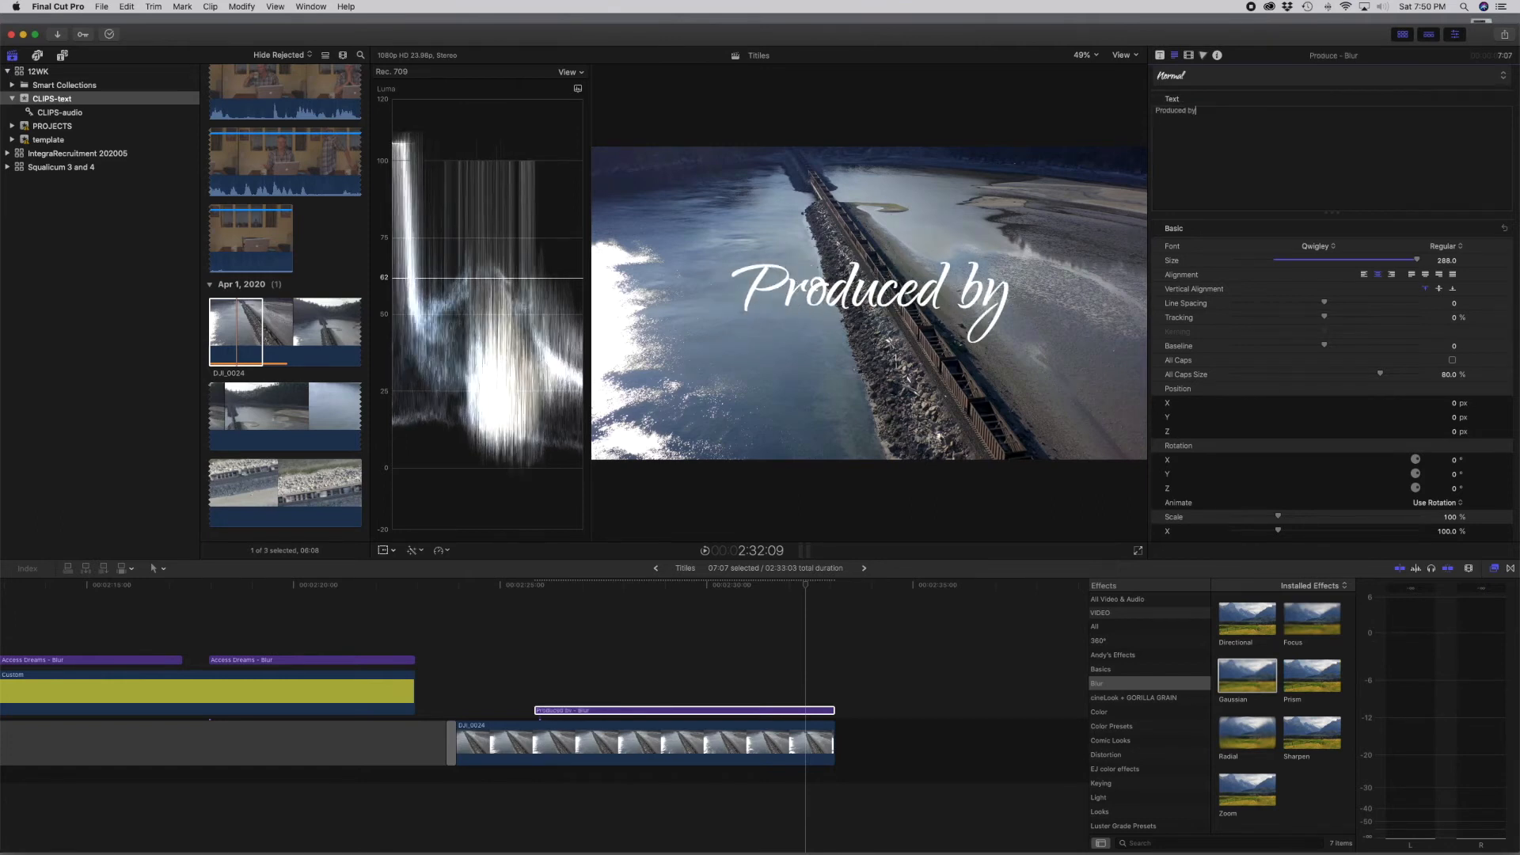
{"action": "type", "text": "Eero Joh"}
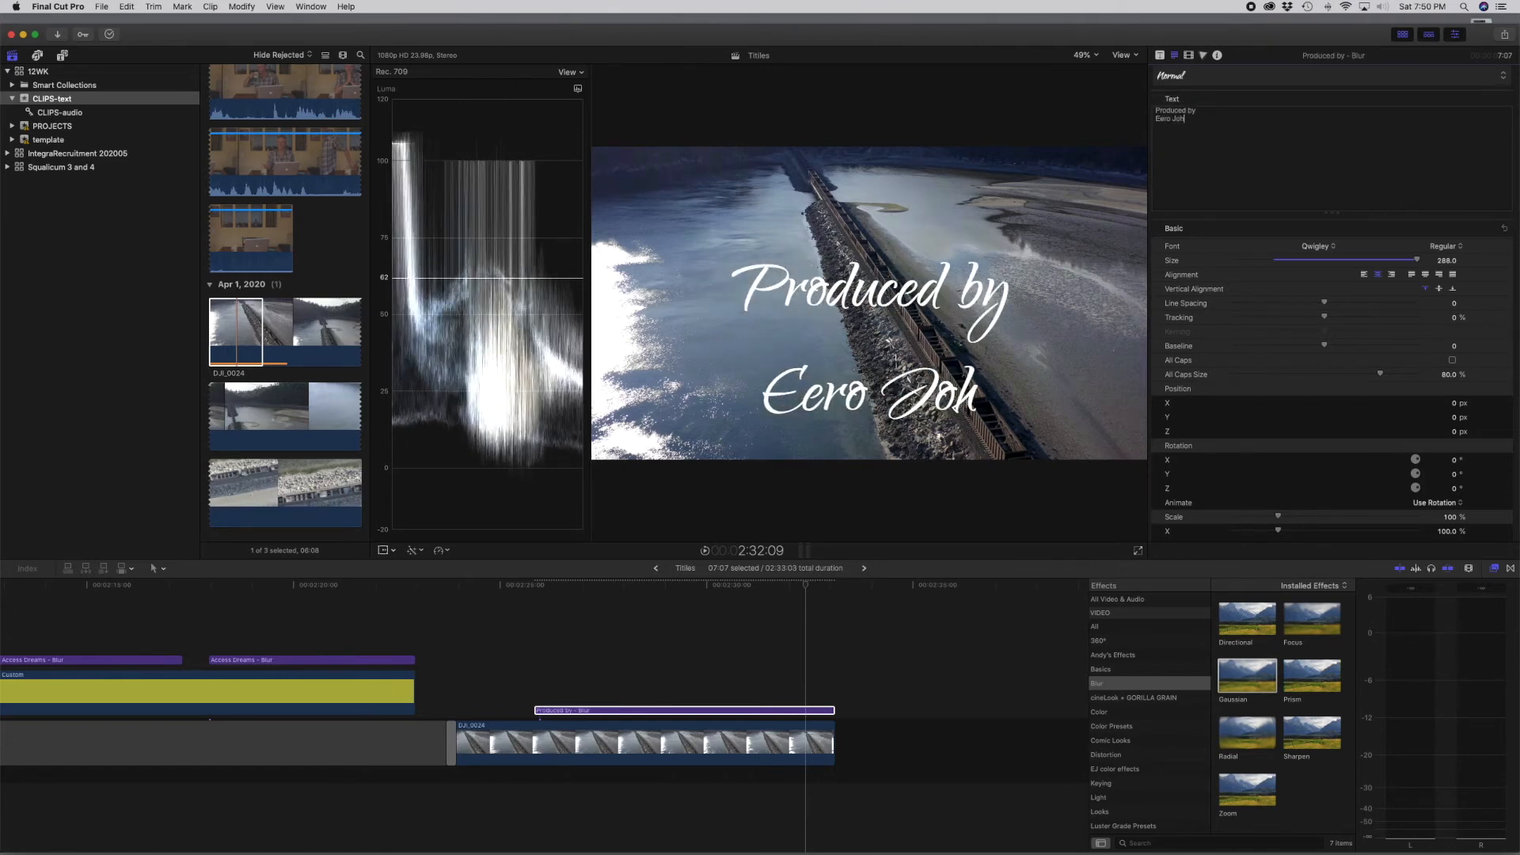
{"action": "type", "text": "nson"}
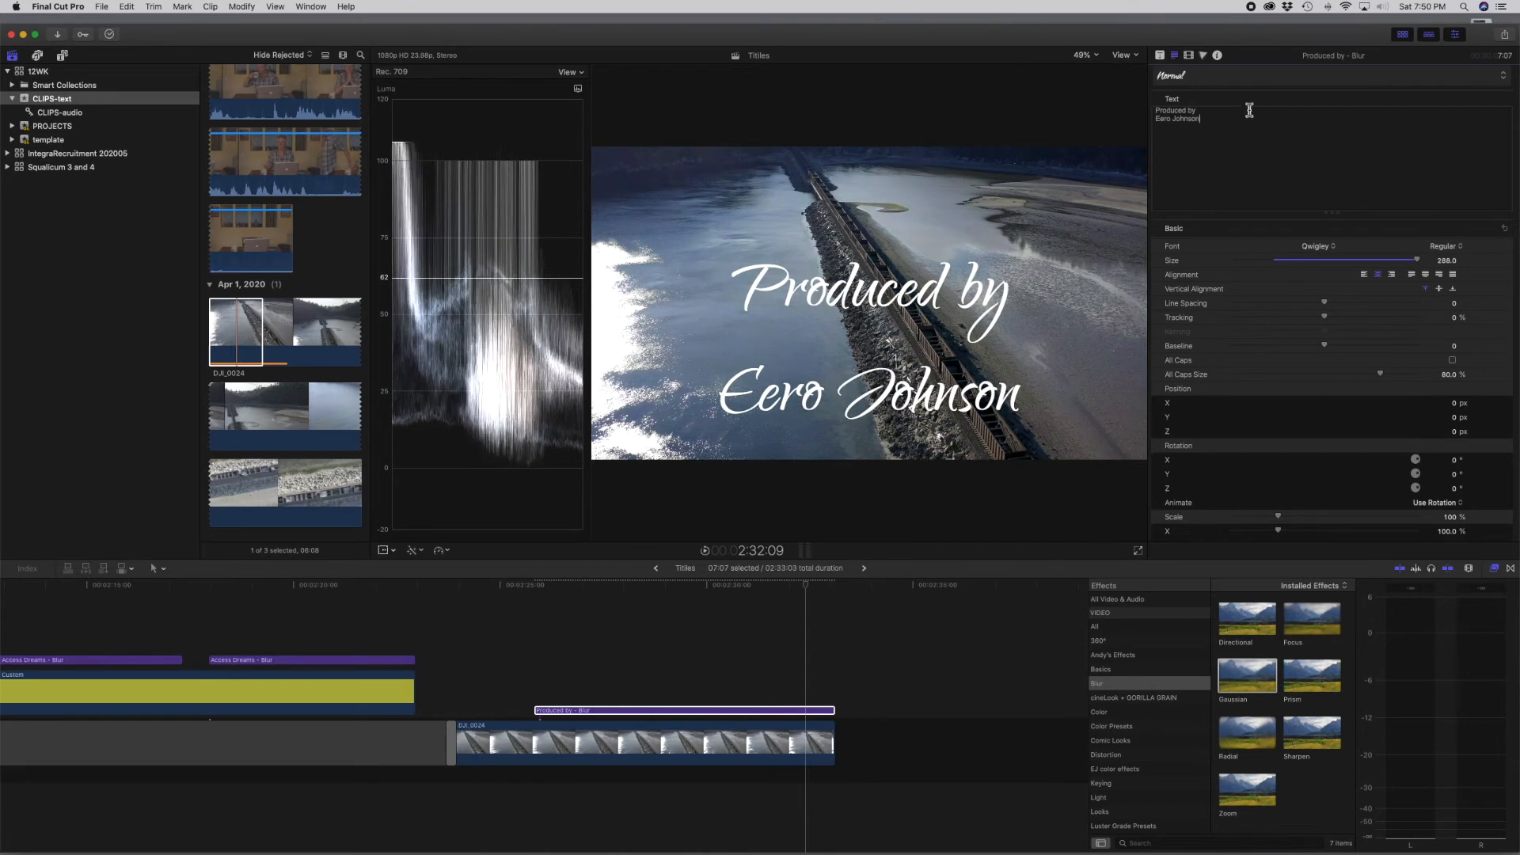
{"action": "left_click_drag", "start_coordinate": [1213, 122], "coordinate": [1136, 113]}
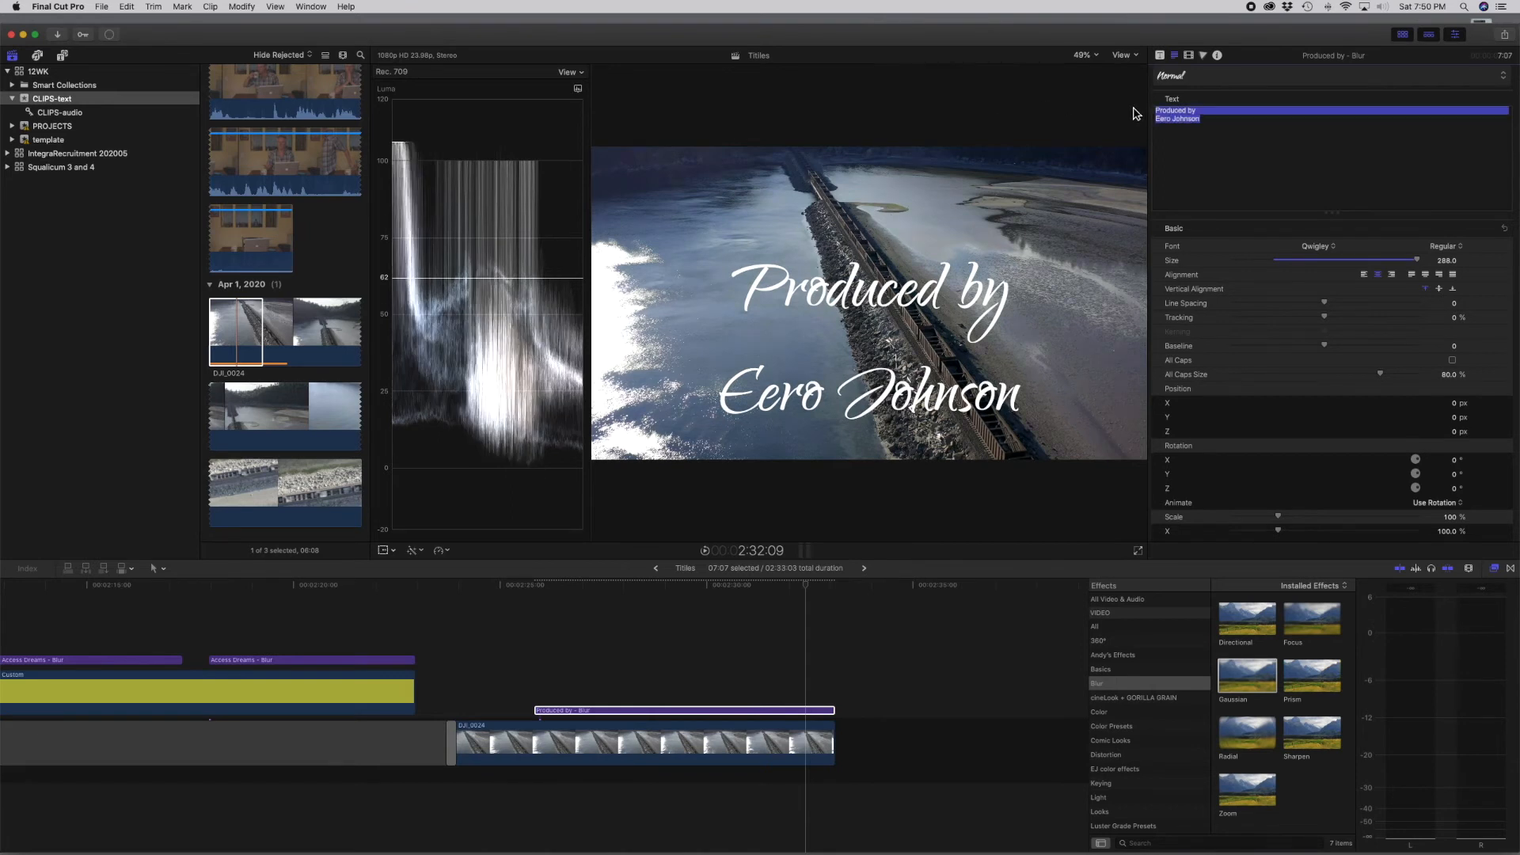
{"action": "left_click_drag", "start_coordinate": [1423, 264], "coordinate": [1394, 261]}
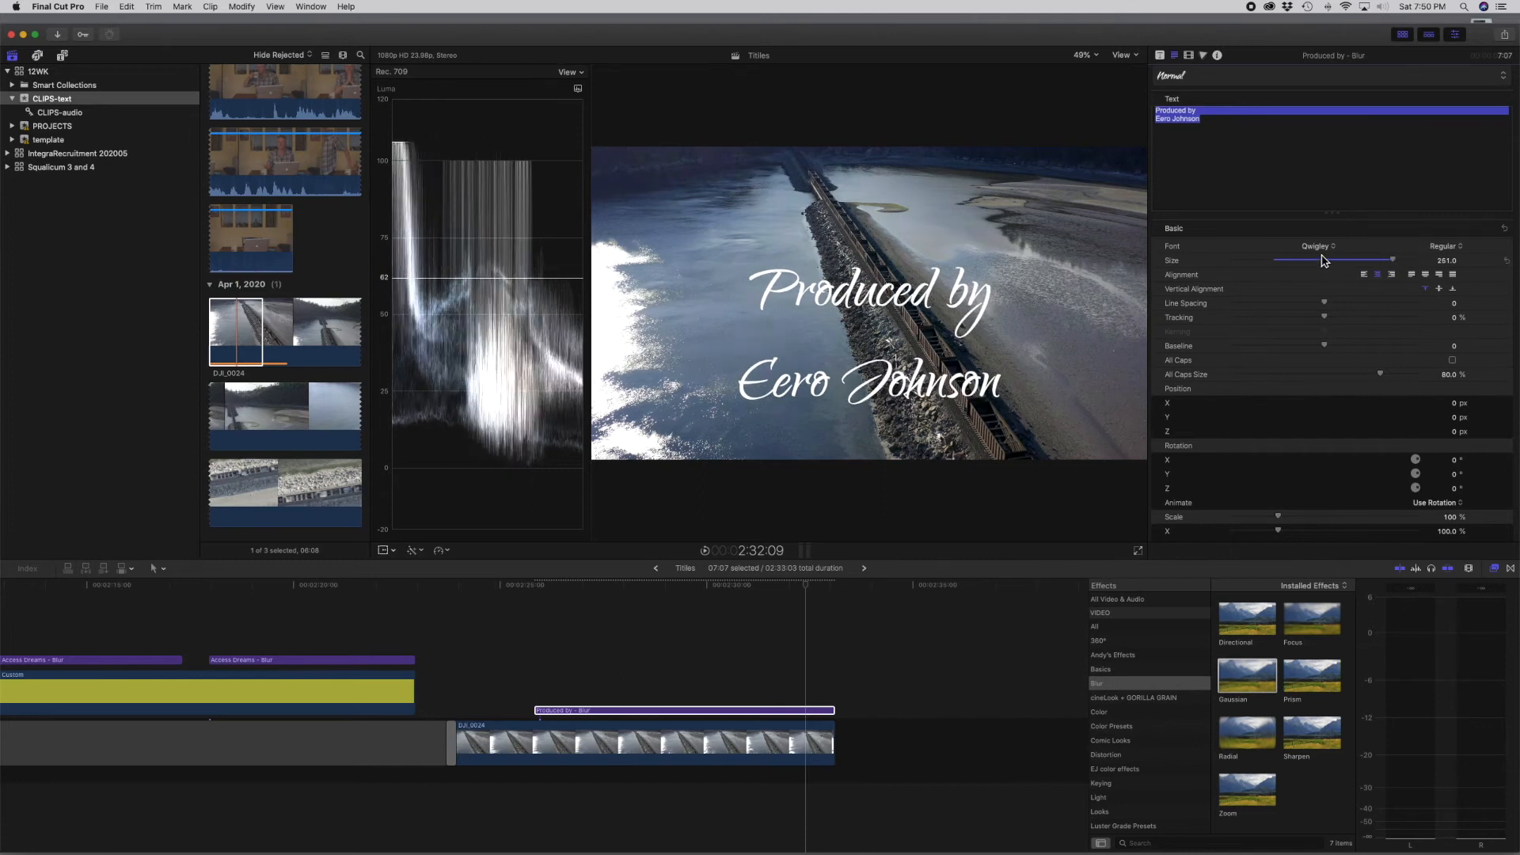
{"action": "triple_click", "coordinate": [1213, 121]}
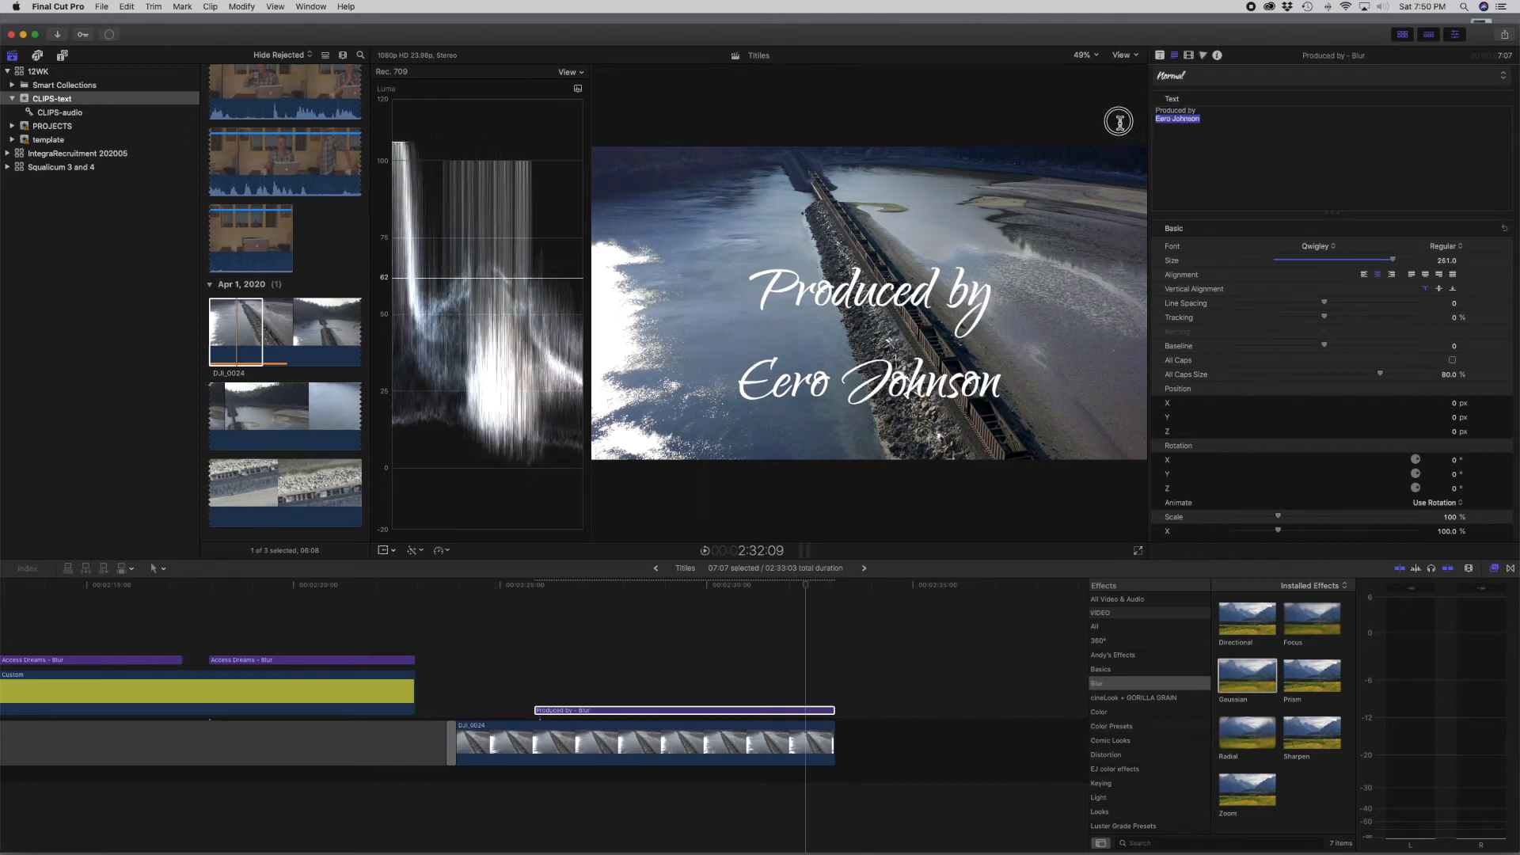
{"action": "left_click", "coordinate": [1335, 247]}
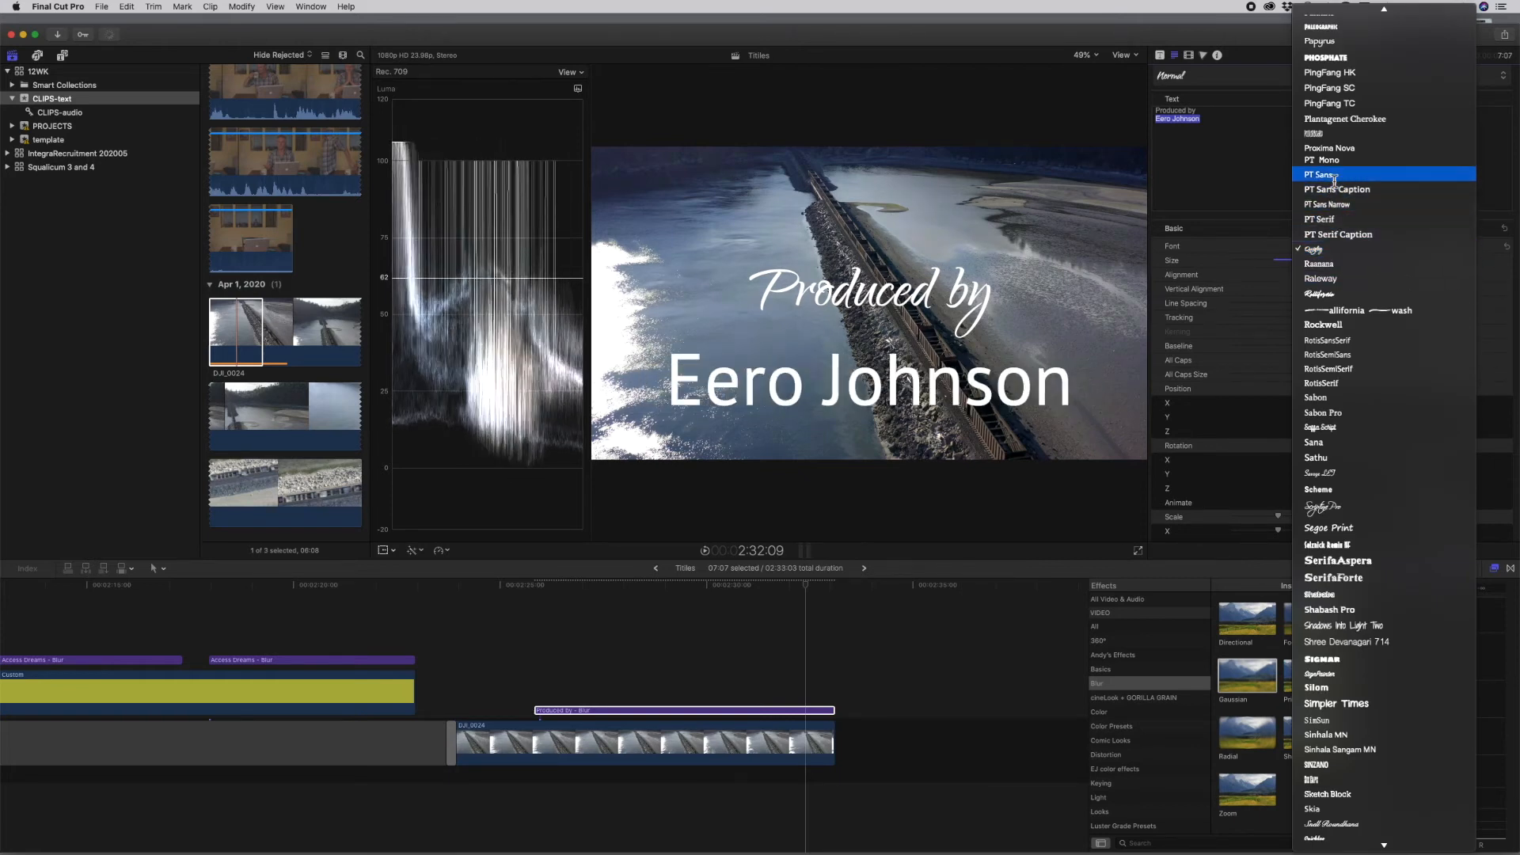
Set the name line in Sabon and shrink both title lines to about 175
{"action": "scroll", "coordinate": [1335, 170], "scroll_direction": "up", "scroll_amount": 5}
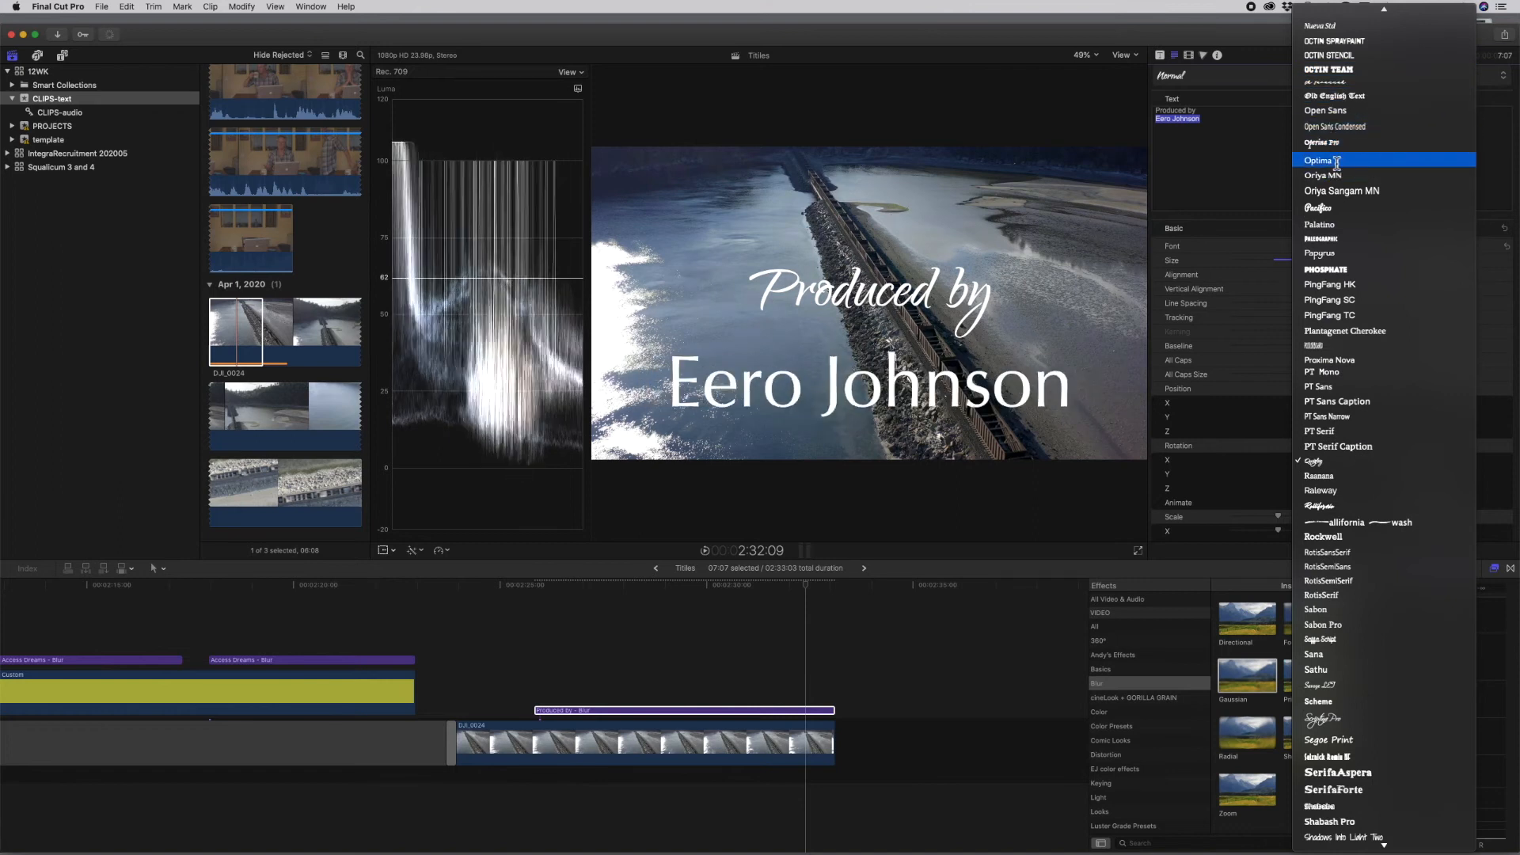
{"action": "left_click", "coordinate": [1336, 611]}
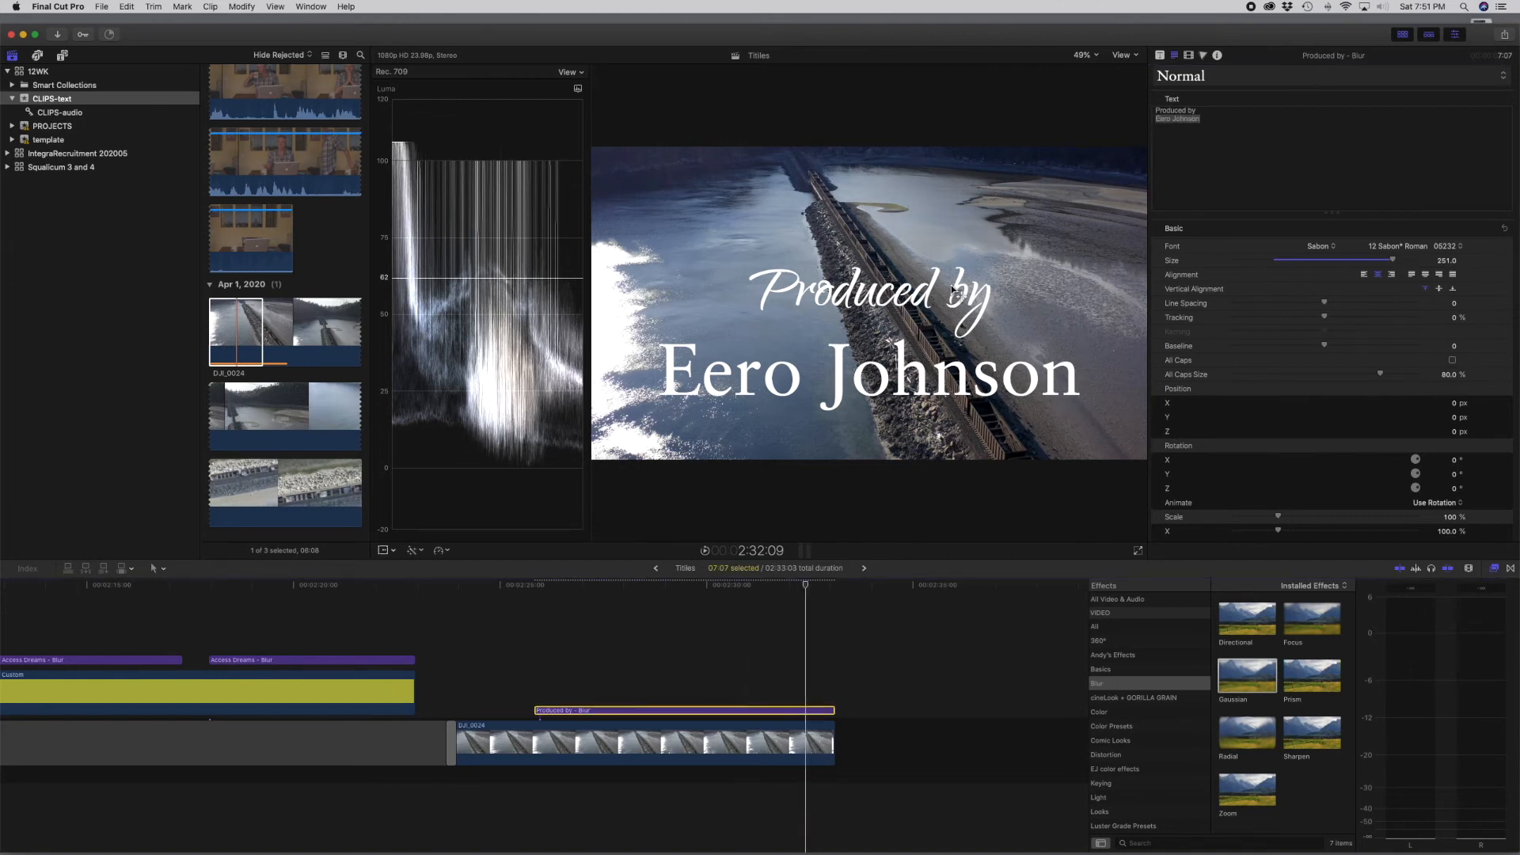
{"action": "left_click_drag", "start_coordinate": [958, 298], "coordinate": [959, 298]}
{"action": "left_click", "coordinate": [1210, 119]}
{"action": "left_click_drag", "start_coordinate": [1210, 119], "coordinate": [1120, 93]}
{"action": "left_click_drag", "start_coordinate": [1398, 265], "coordinate": [1350, 264]}
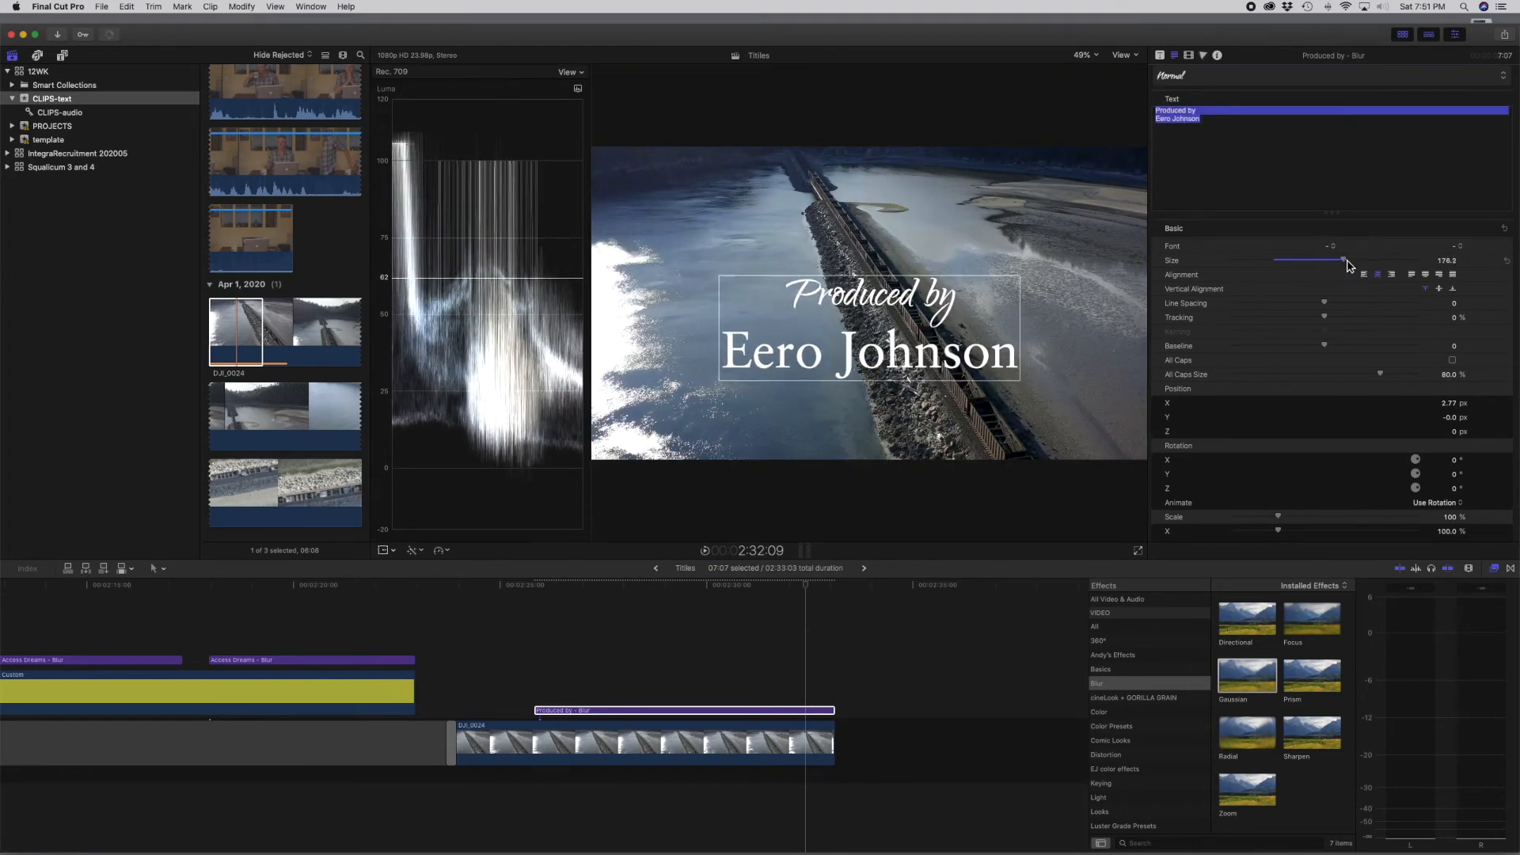
Give the name line baseline 48.7 and size 154.8, and move the title higher in frame
{"action": "left_click_drag", "start_coordinate": [1226, 129], "coordinate": [1135, 121]}
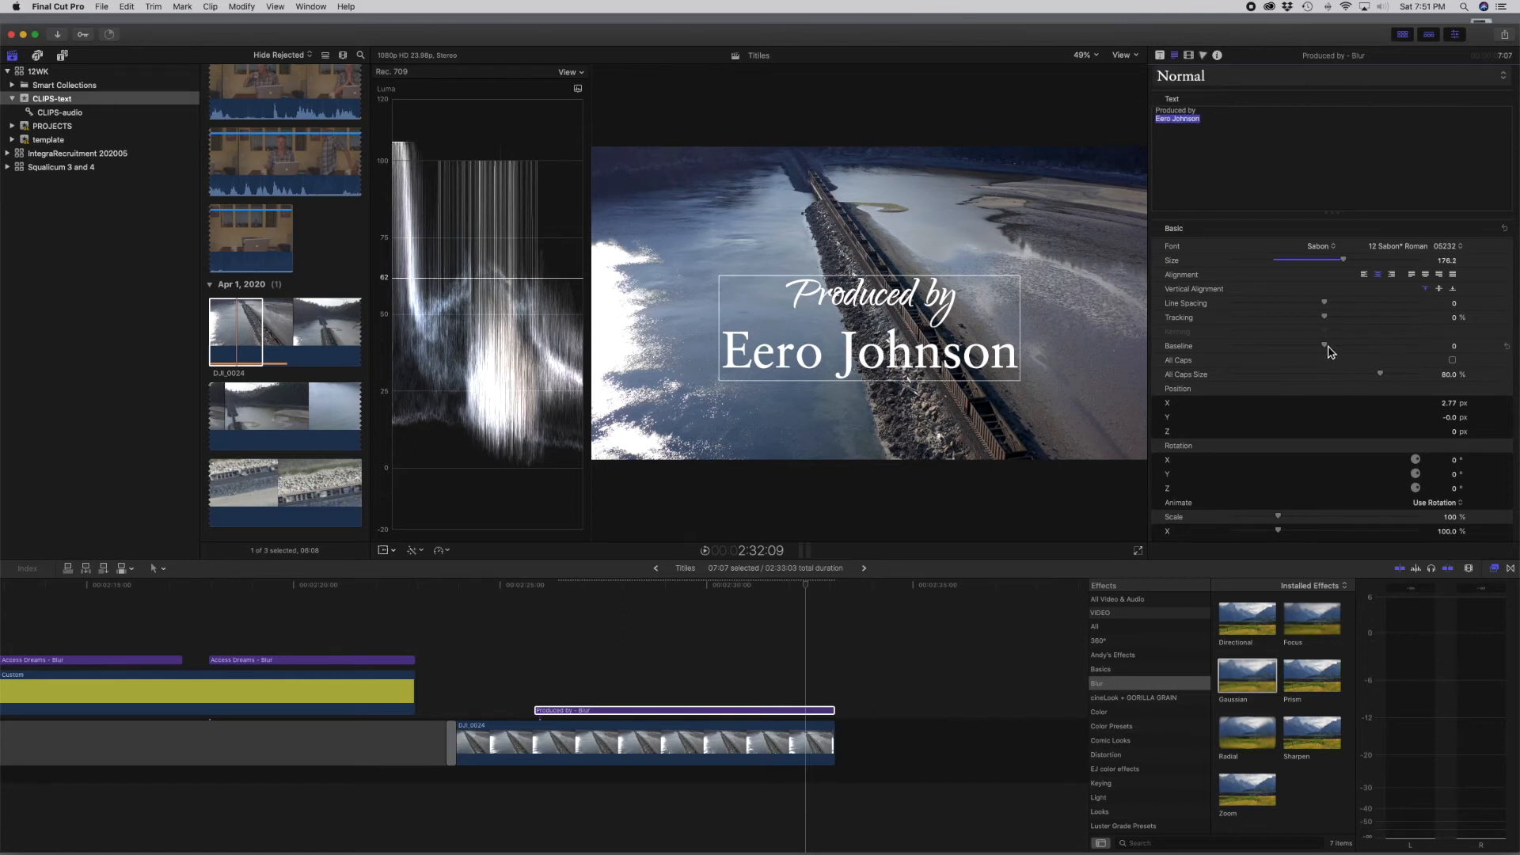
{"action": "left_click_drag", "start_coordinate": [1330, 352], "coordinate": [1374, 351]}
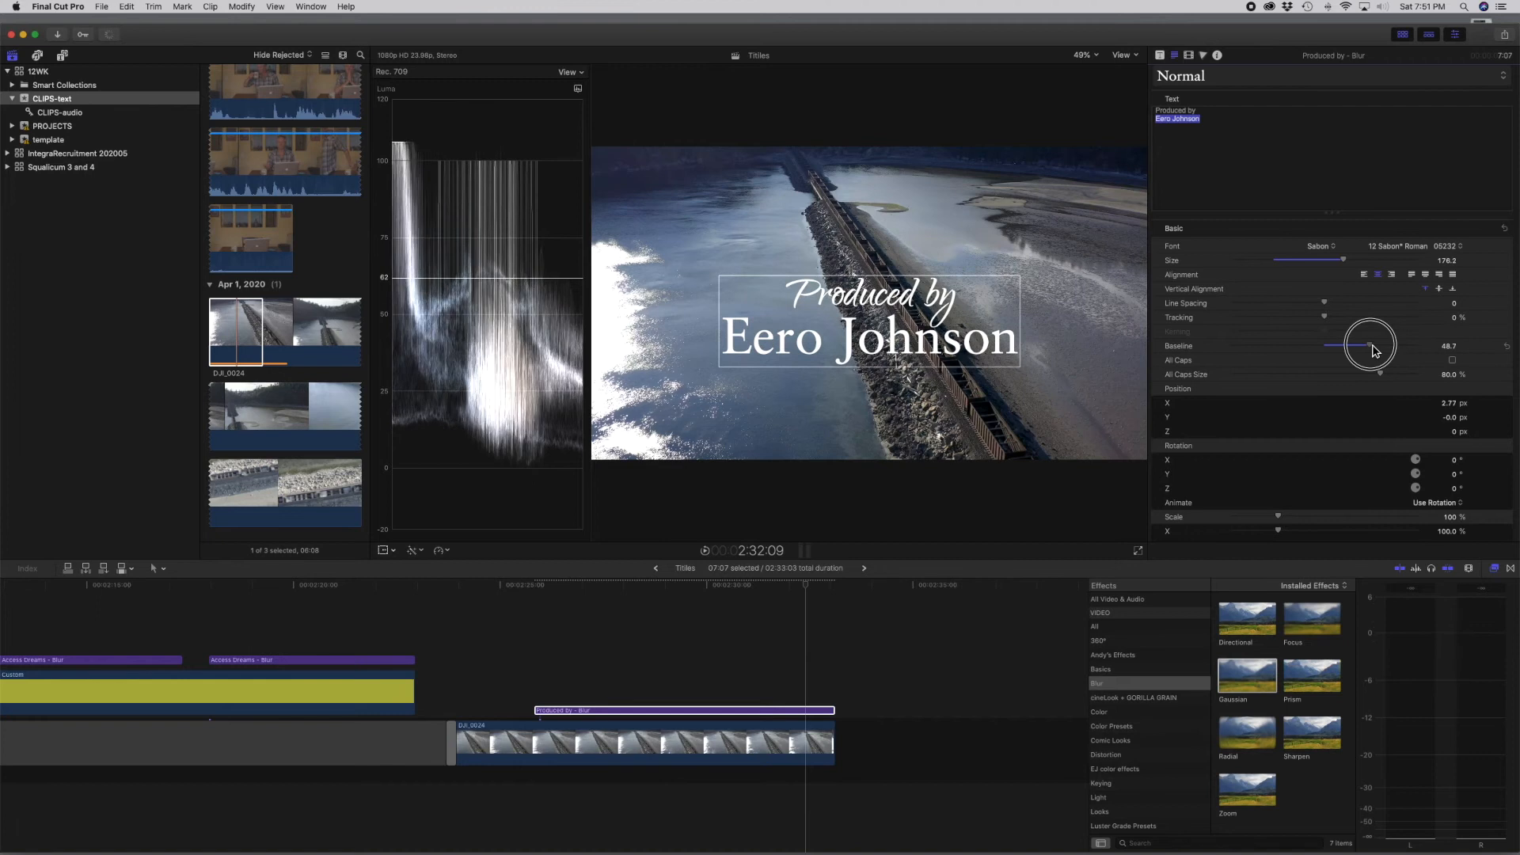
{"action": "left_click_drag", "start_coordinate": [1373, 351], "coordinate": [1374, 351]}
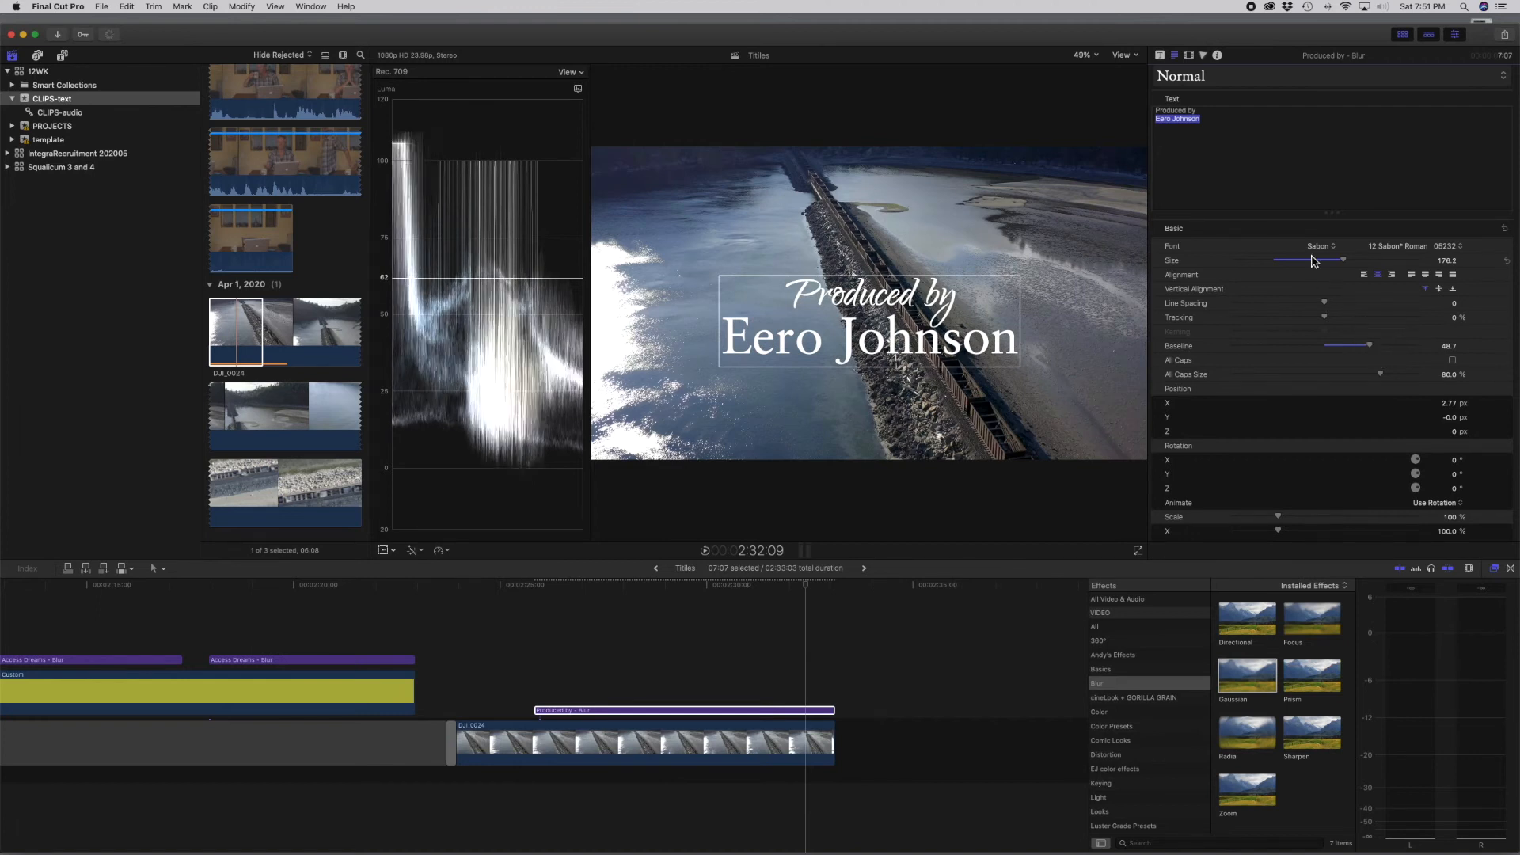
{"action": "left_click_drag", "start_coordinate": [1345, 261], "coordinate": [1333, 266]}
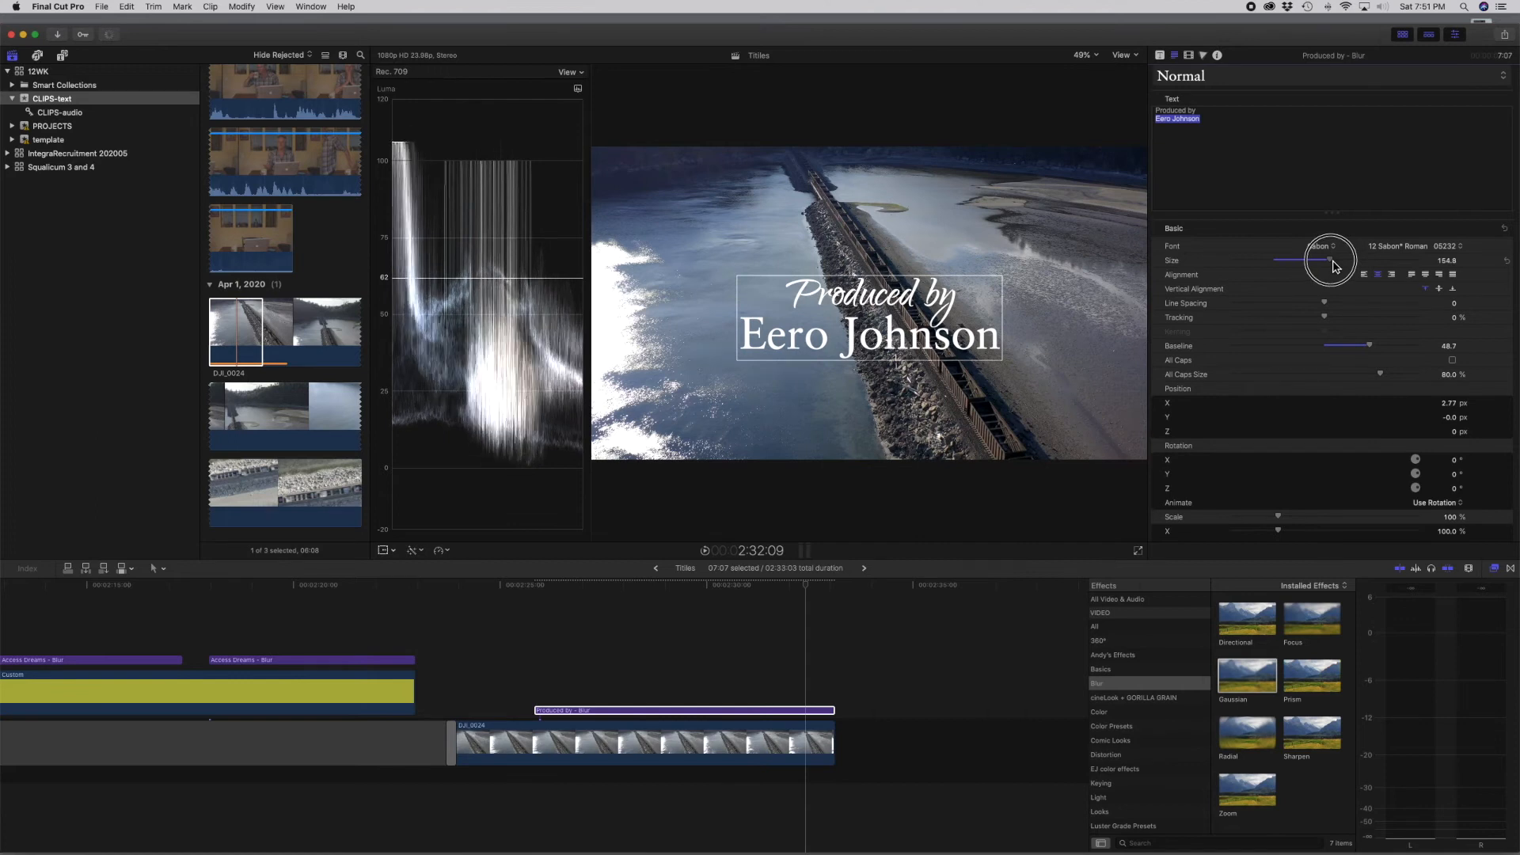
{"action": "left_click", "coordinate": [881, 328]}
{"action": "left_click_drag", "start_coordinate": [881, 328], "coordinate": [880, 314]}
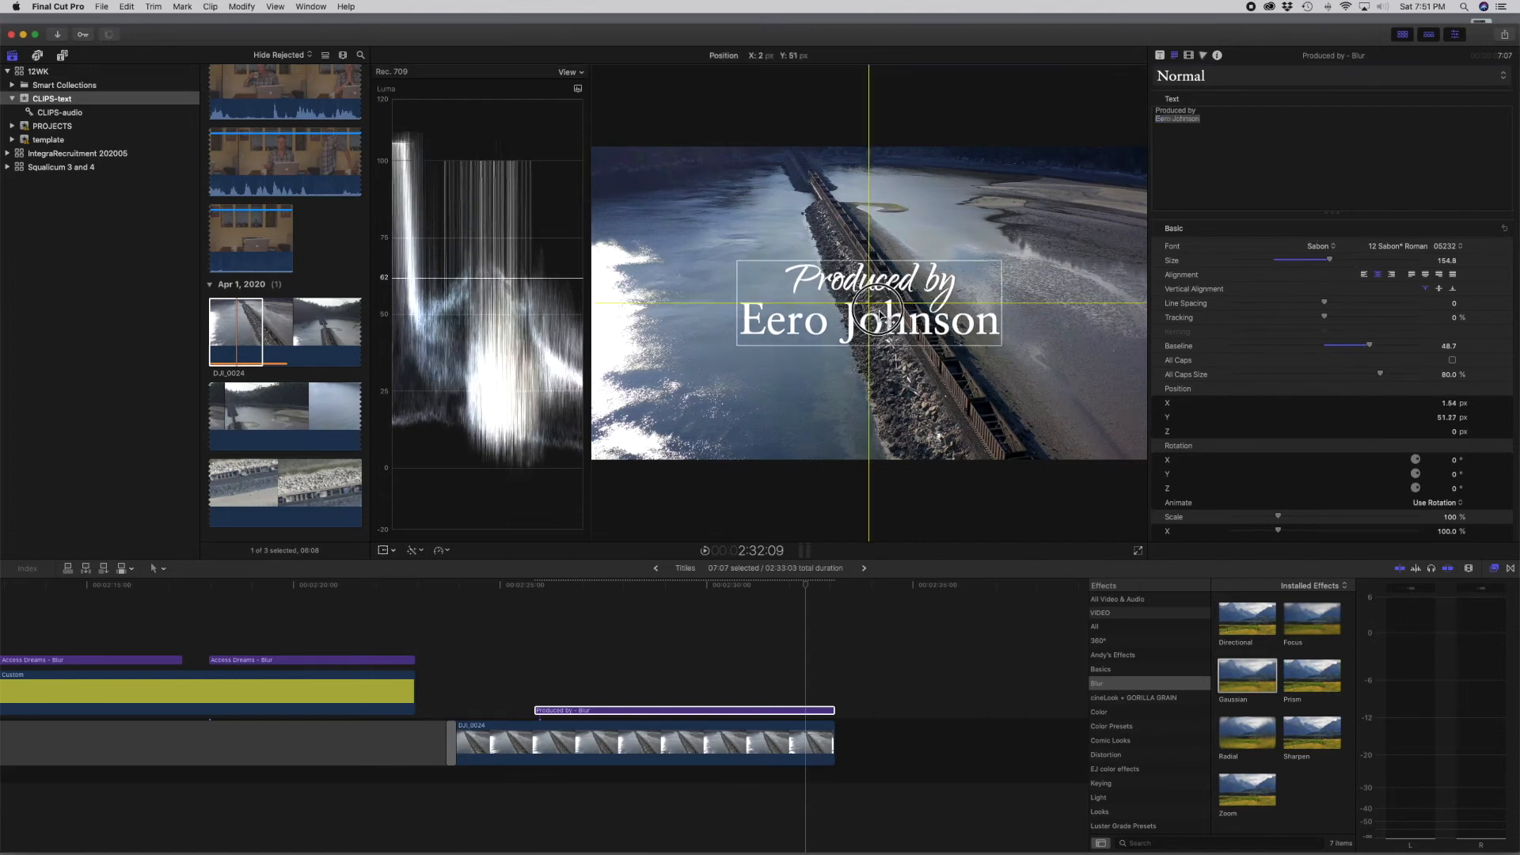
Shrink the Produced by line to 164.2 and raise the title to Y 78.81 px
{"action": "key", "text": "Escape"}
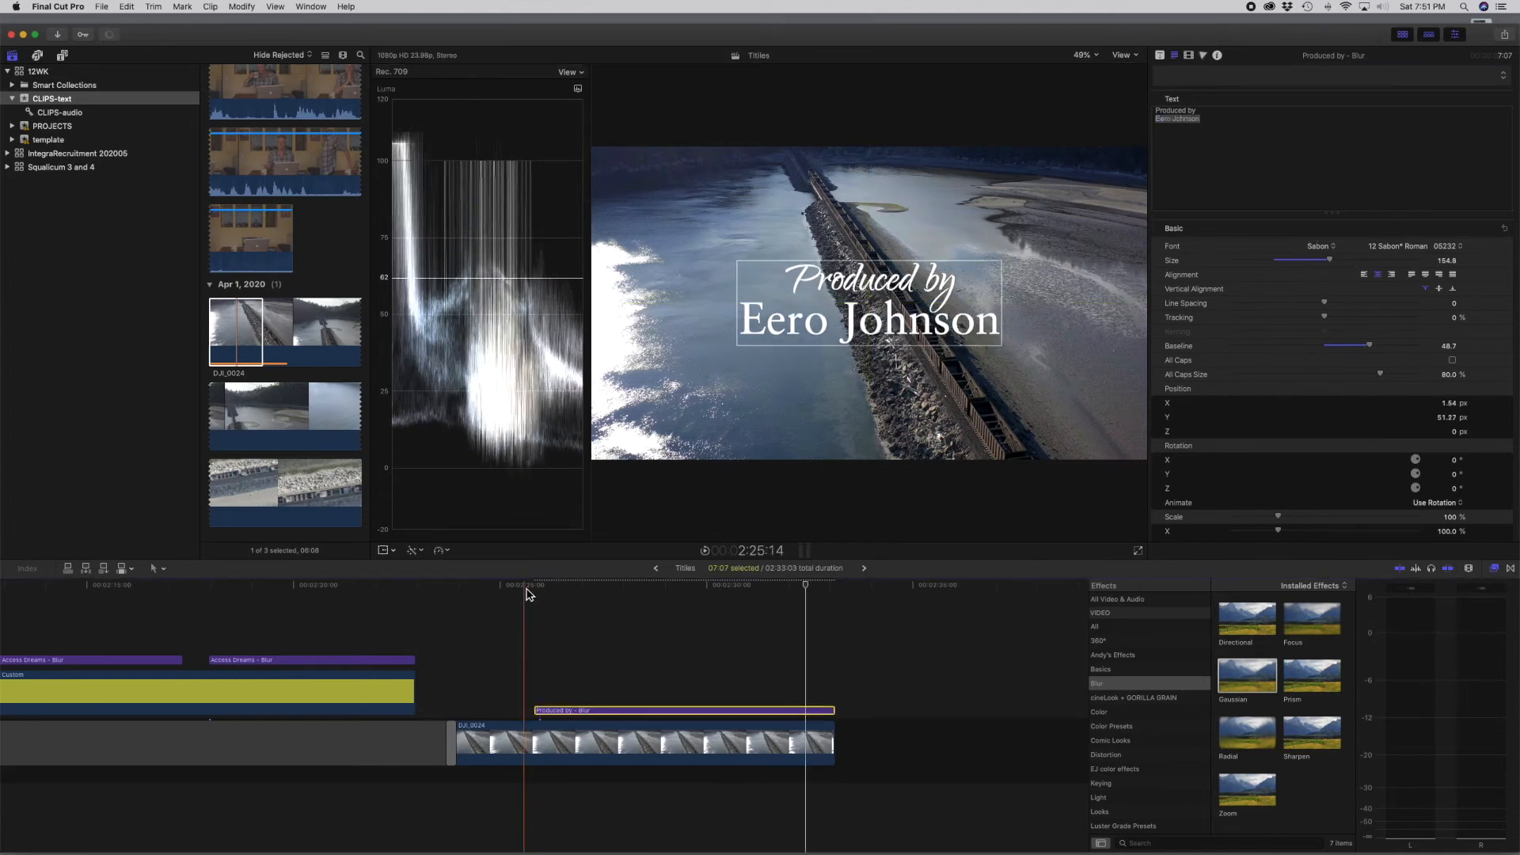
{"action": "left_click", "coordinate": [571, 589]}
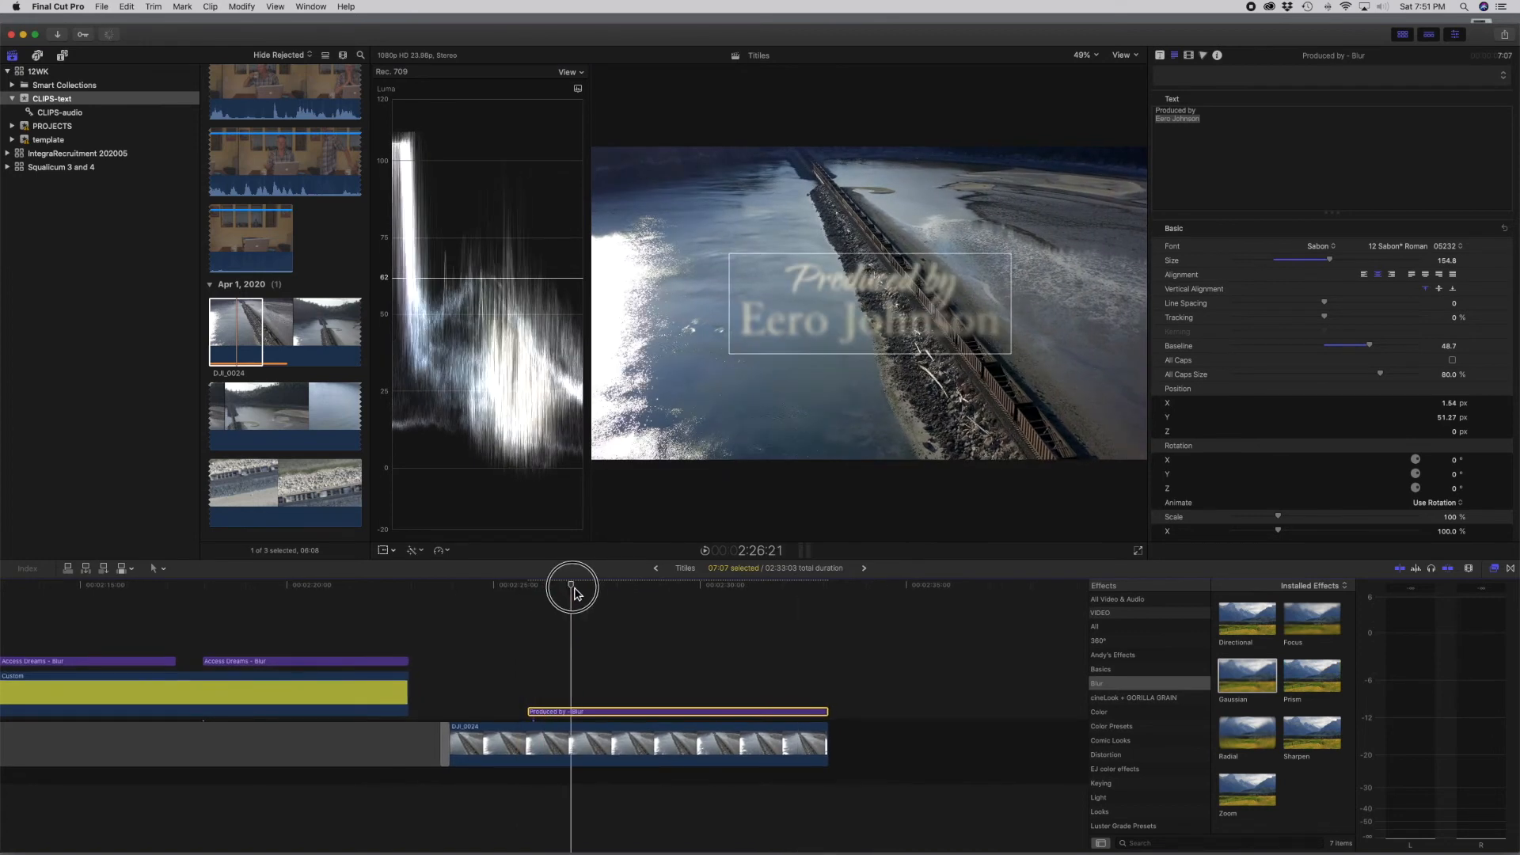
{"action": "left_click", "coordinate": [634, 588]}
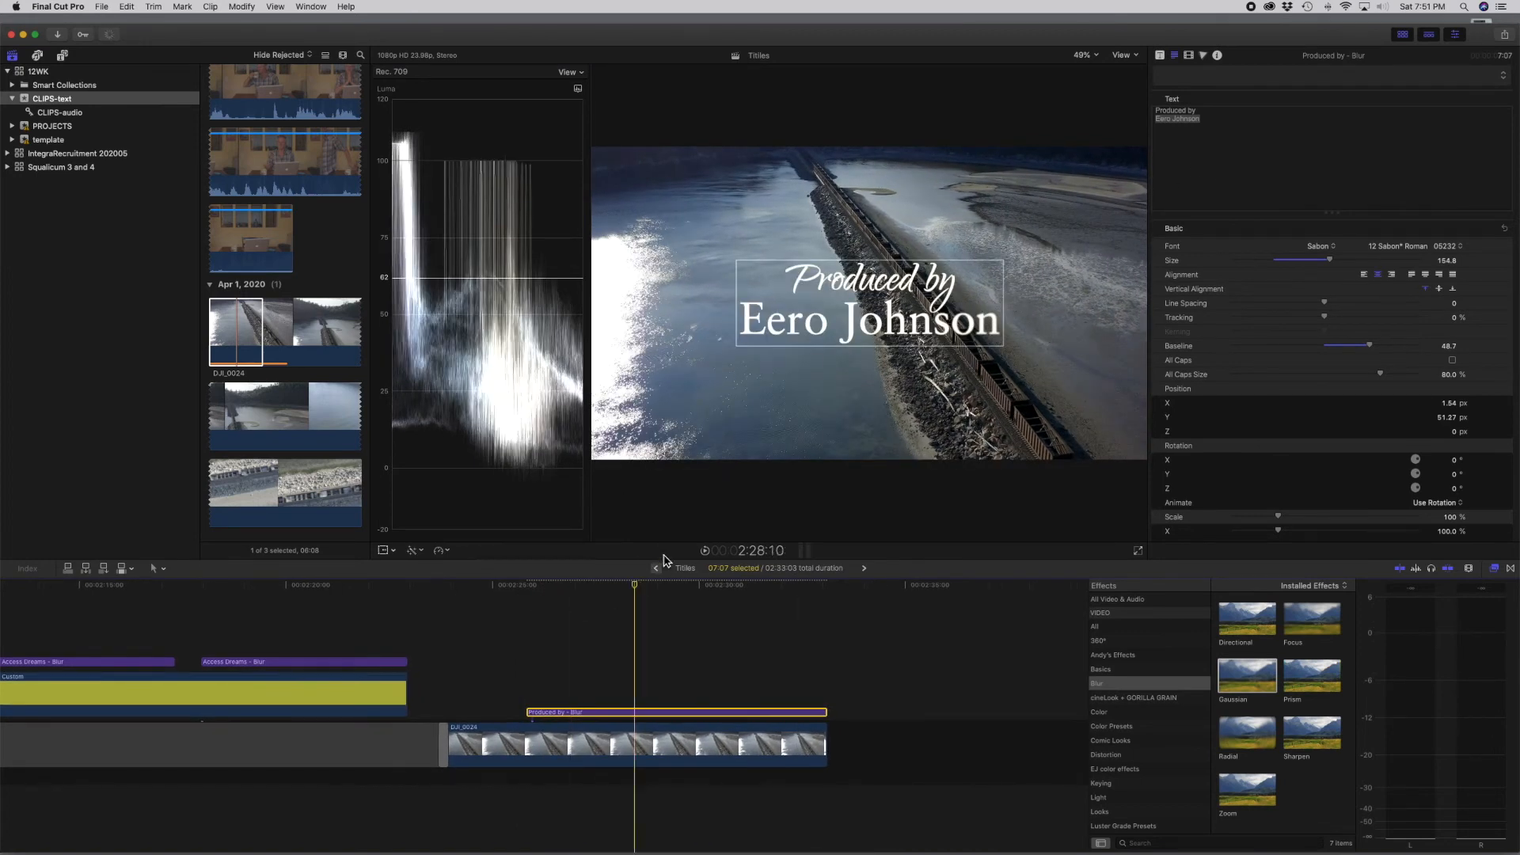
{"action": "left_click_drag", "start_coordinate": [1207, 110], "coordinate": [1117, 104]}
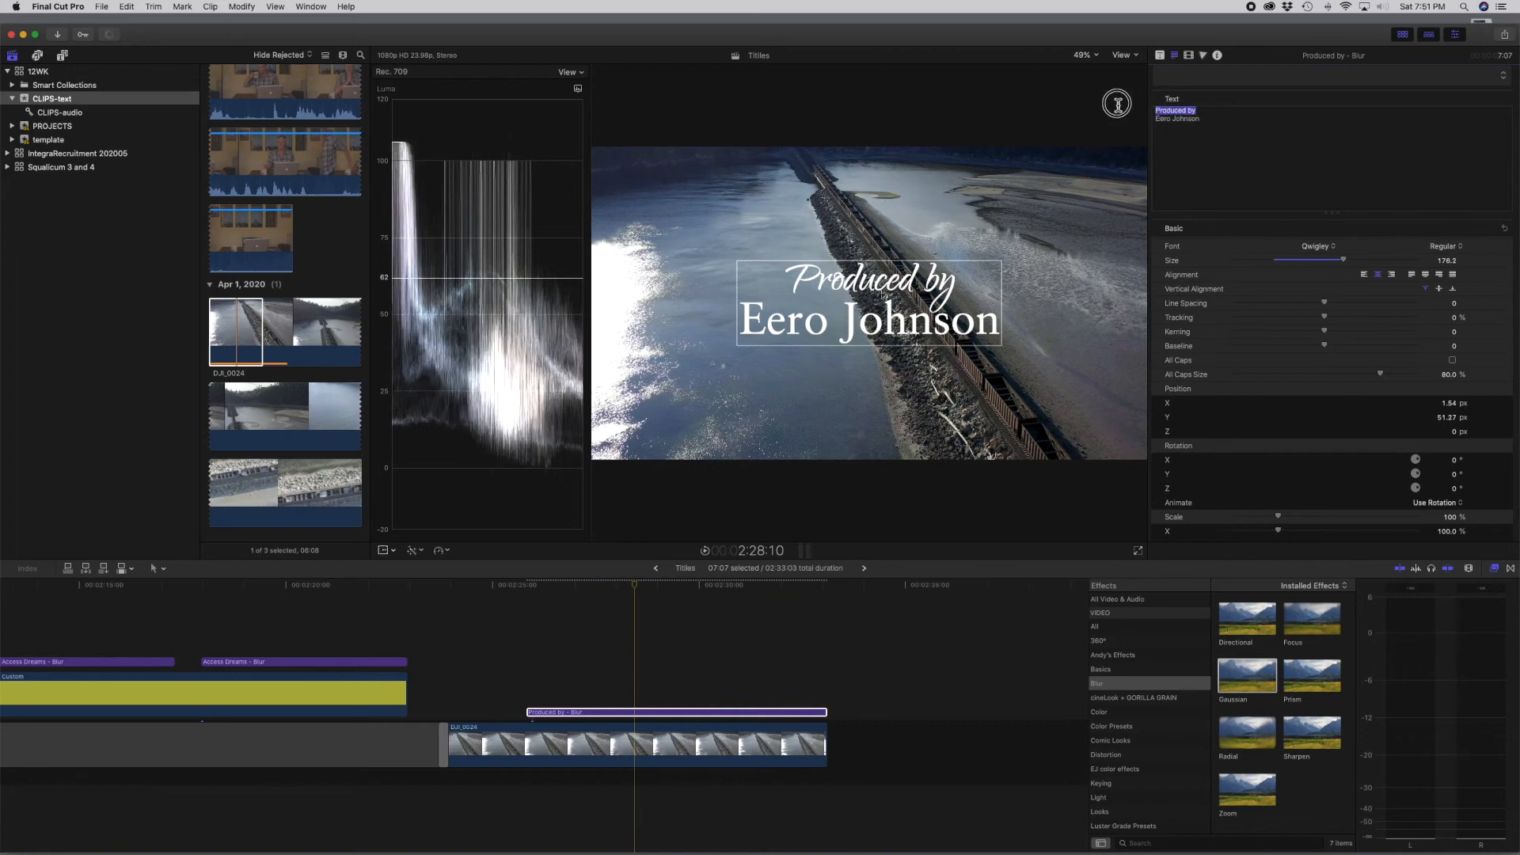
{"action": "left_click_drag", "start_coordinate": [1344, 269], "coordinate": [1340, 270]}
{"action": "left_click_drag", "start_coordinate": [877, 273], "coordinate": [879, 266]}
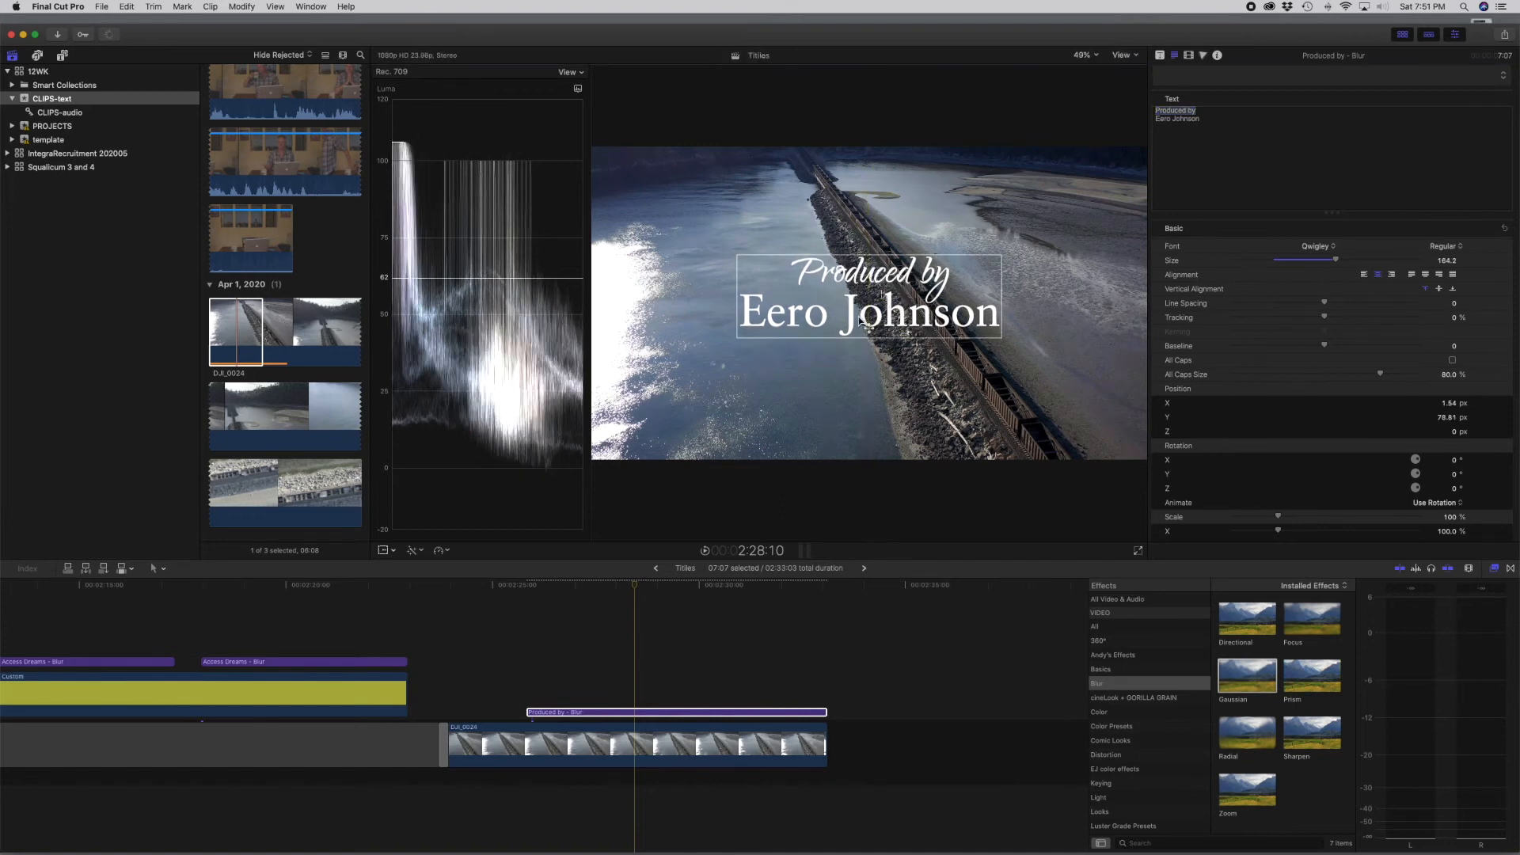
Play back the title animation from just before it starts
{"action": "left_click", "coordinate": [506, 590]}
{"action": "key", "text": "space"}
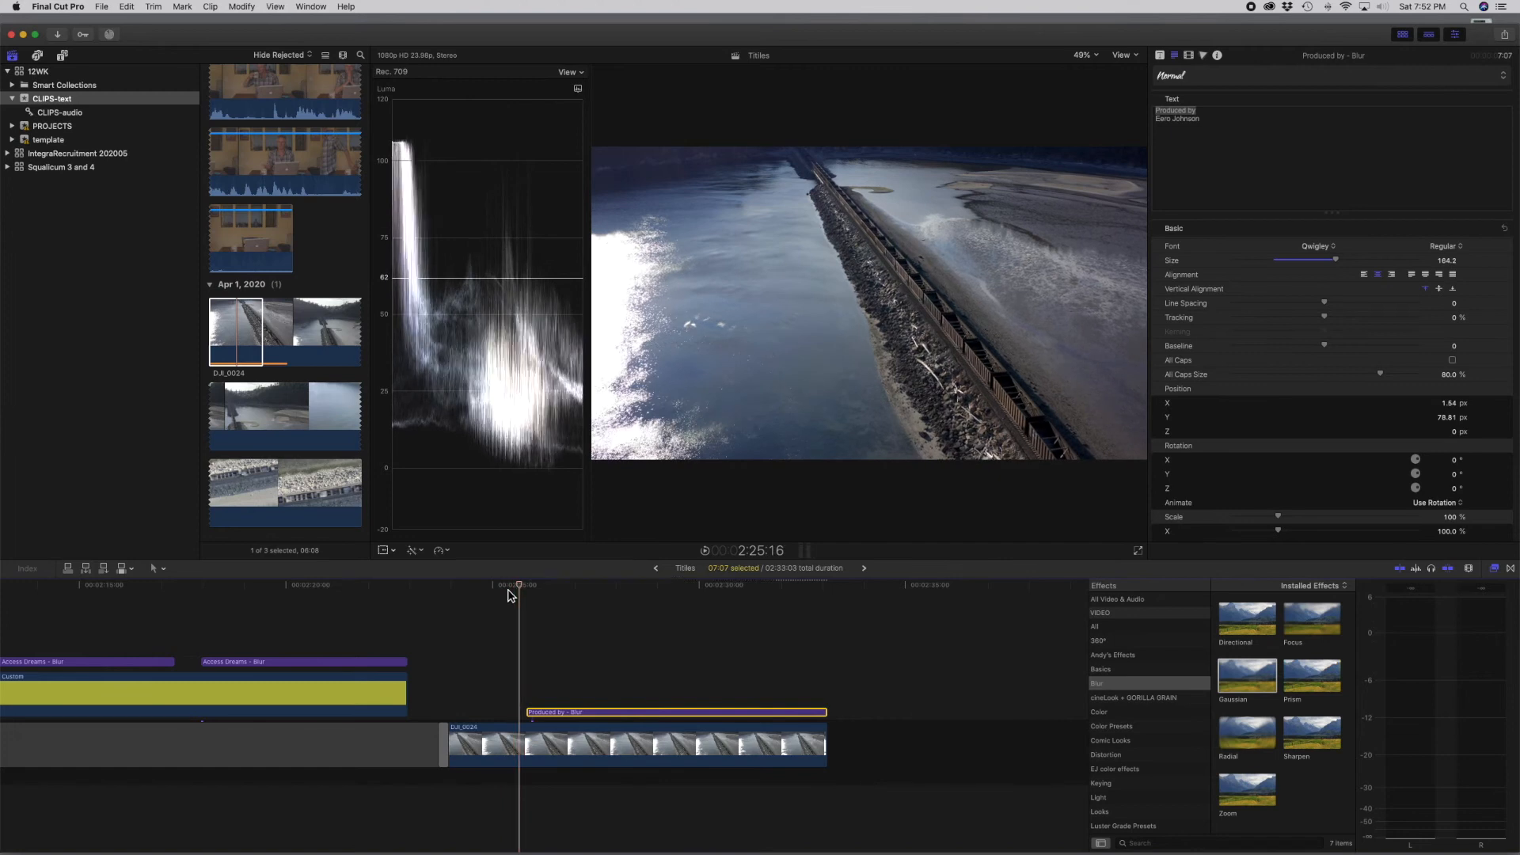
{"action": "key", "text": "space"}
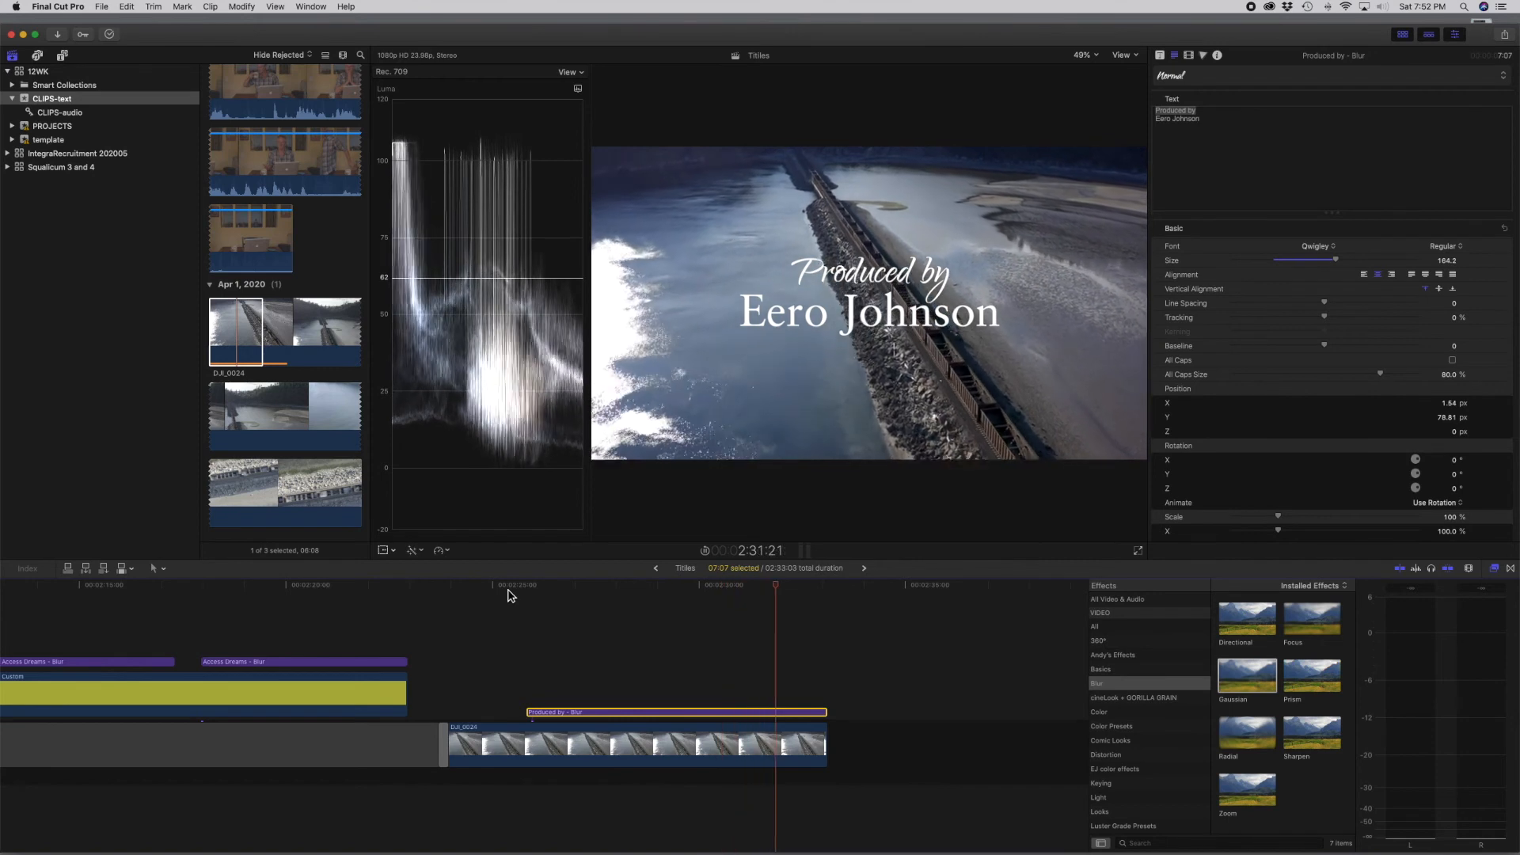
{"action": "key", "text": "space"}
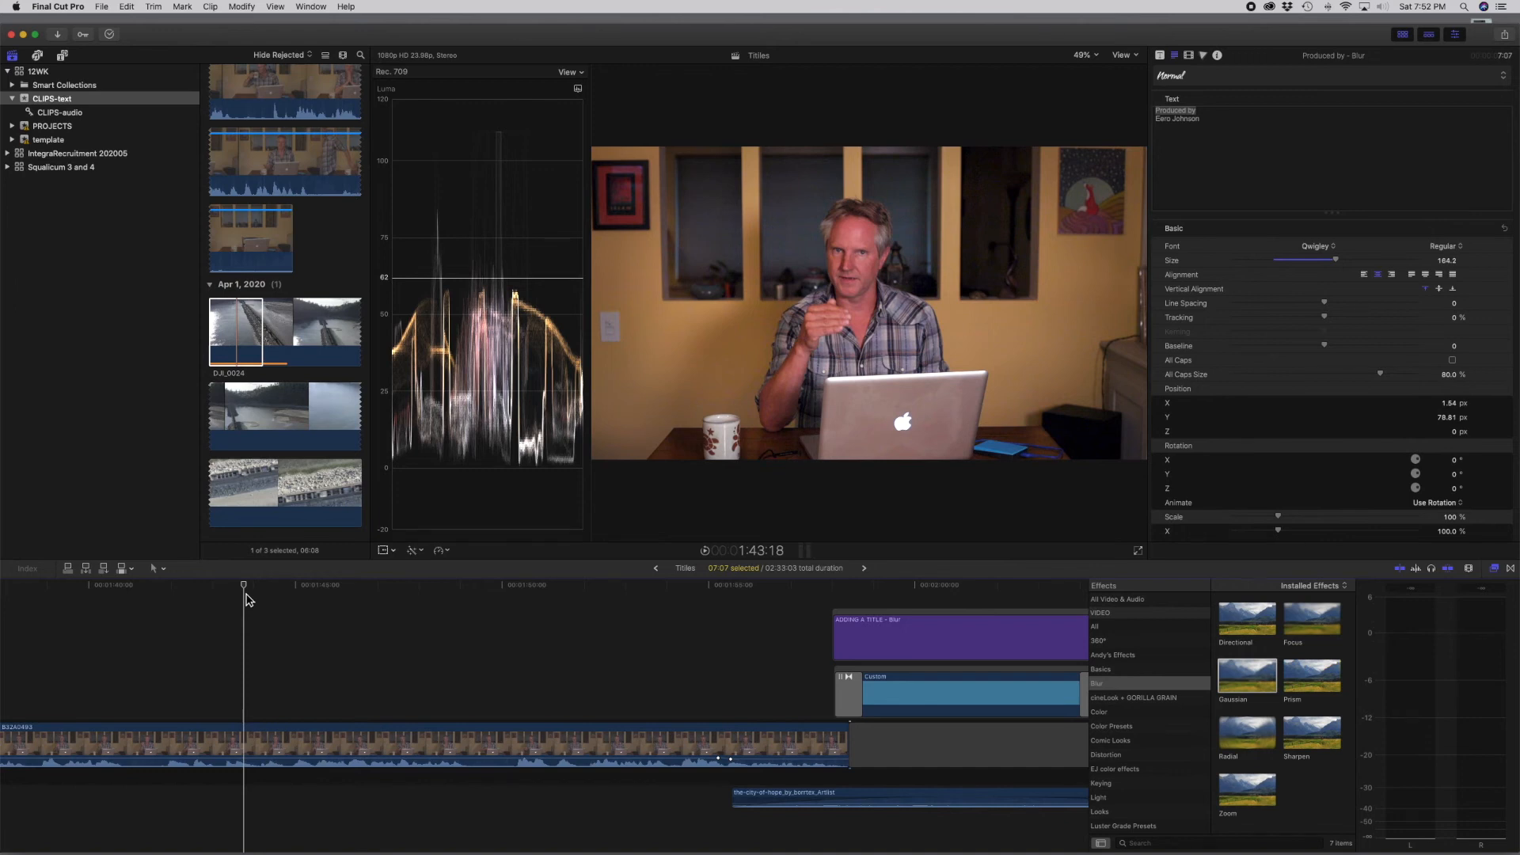
Park the playhead near the start of the presenter clip at 1:43:19
{"action": "left_click", "coordinate": [245, 592]}
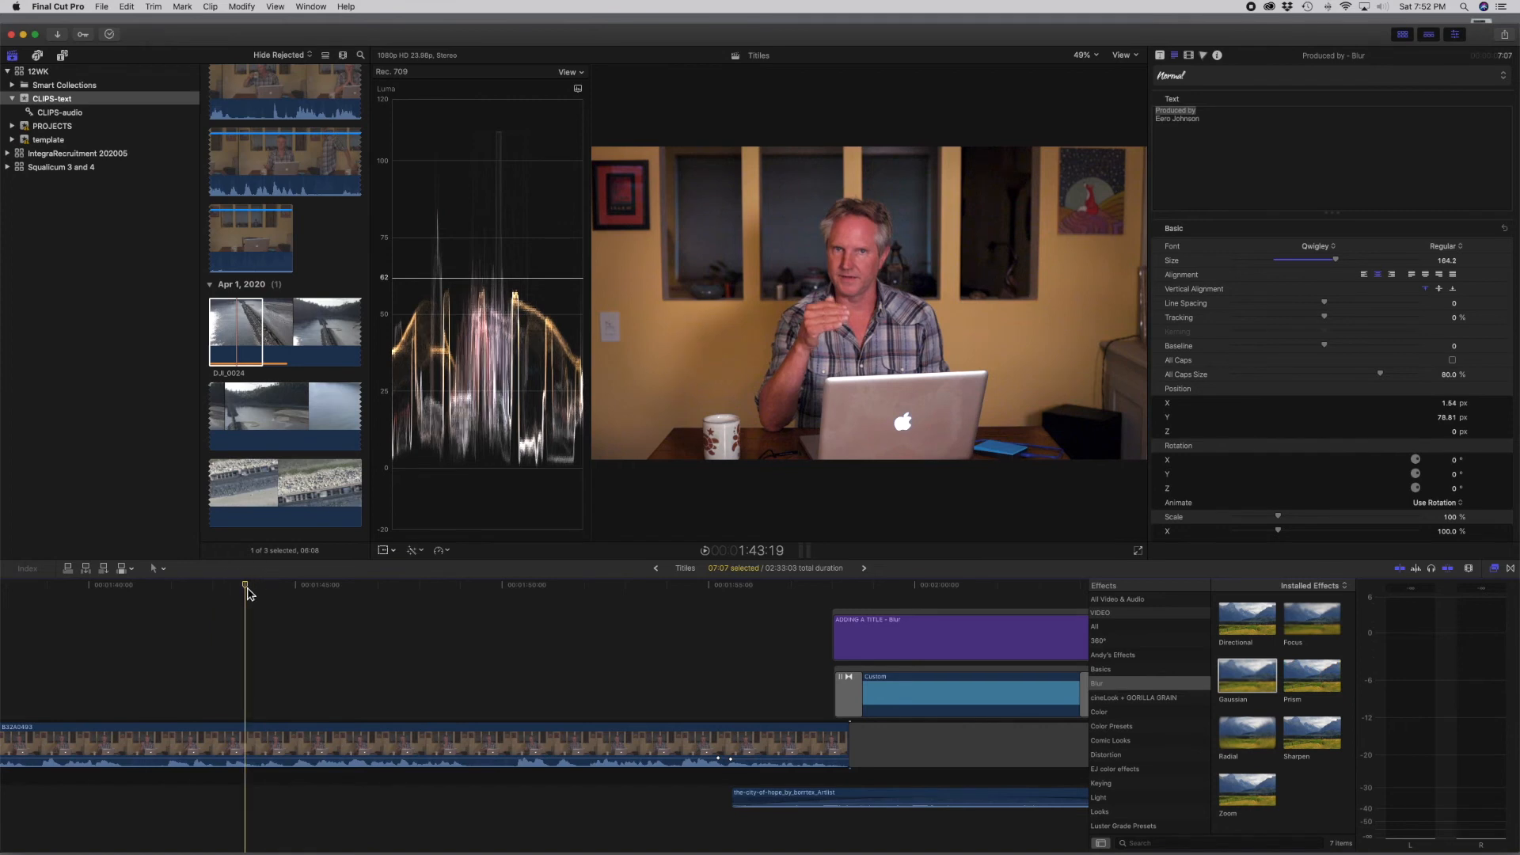
Add the Build In/Out Blur title above the presenter clip and move it to the lower left
{"action": "left_click", "coordinate": [63, 57]}
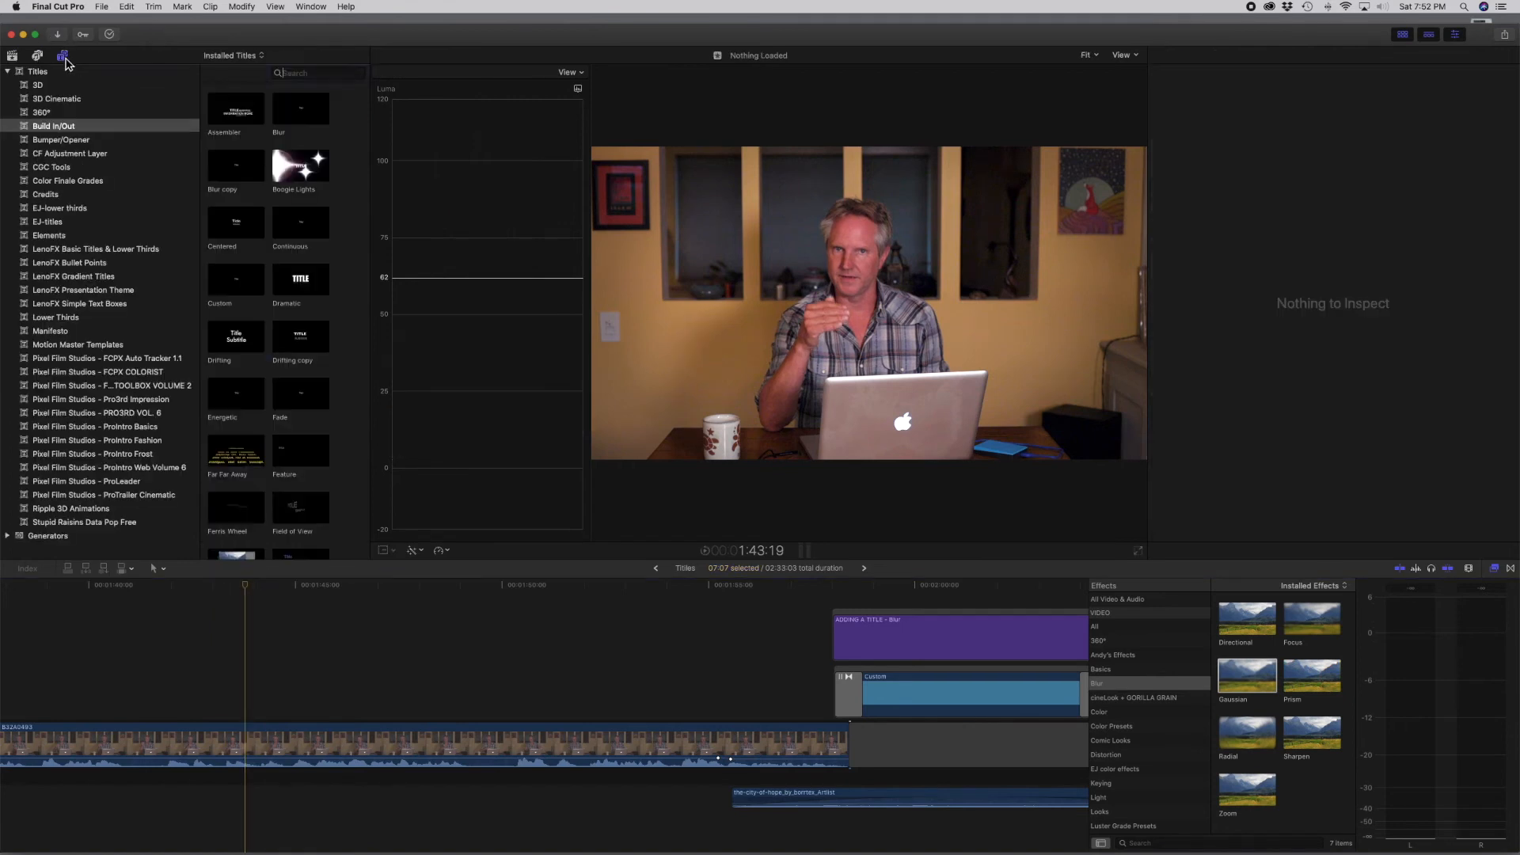
{"action": "left_click", "coordinate": [56, 129]}
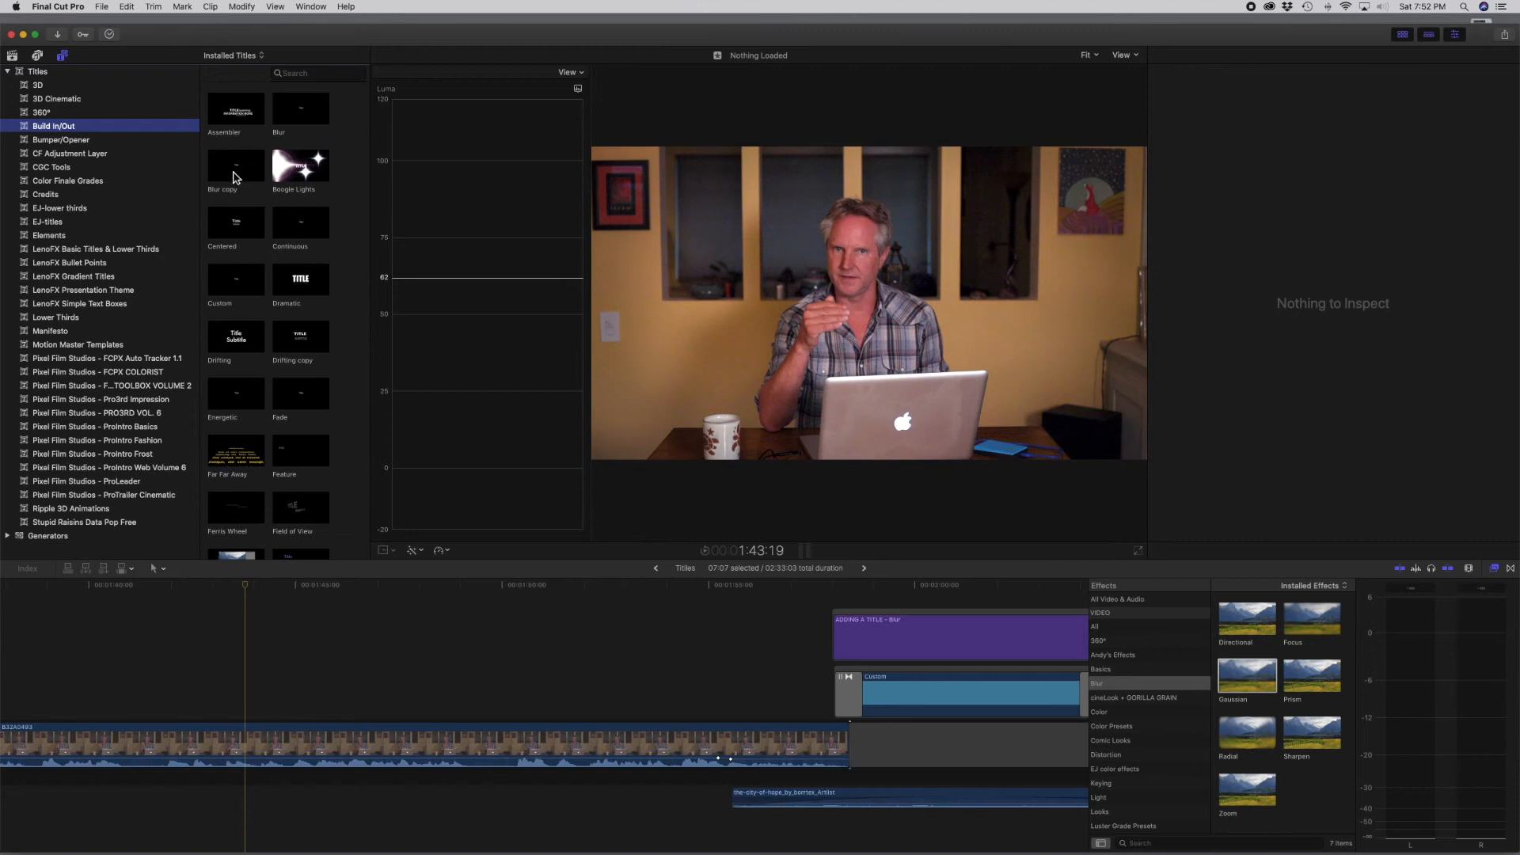
{"action": "left_click_drag", "start_coordinate": [299, 119], "coordinate": [247, 704]}
{"action": "left_click", "coordinate": [277, 586]}
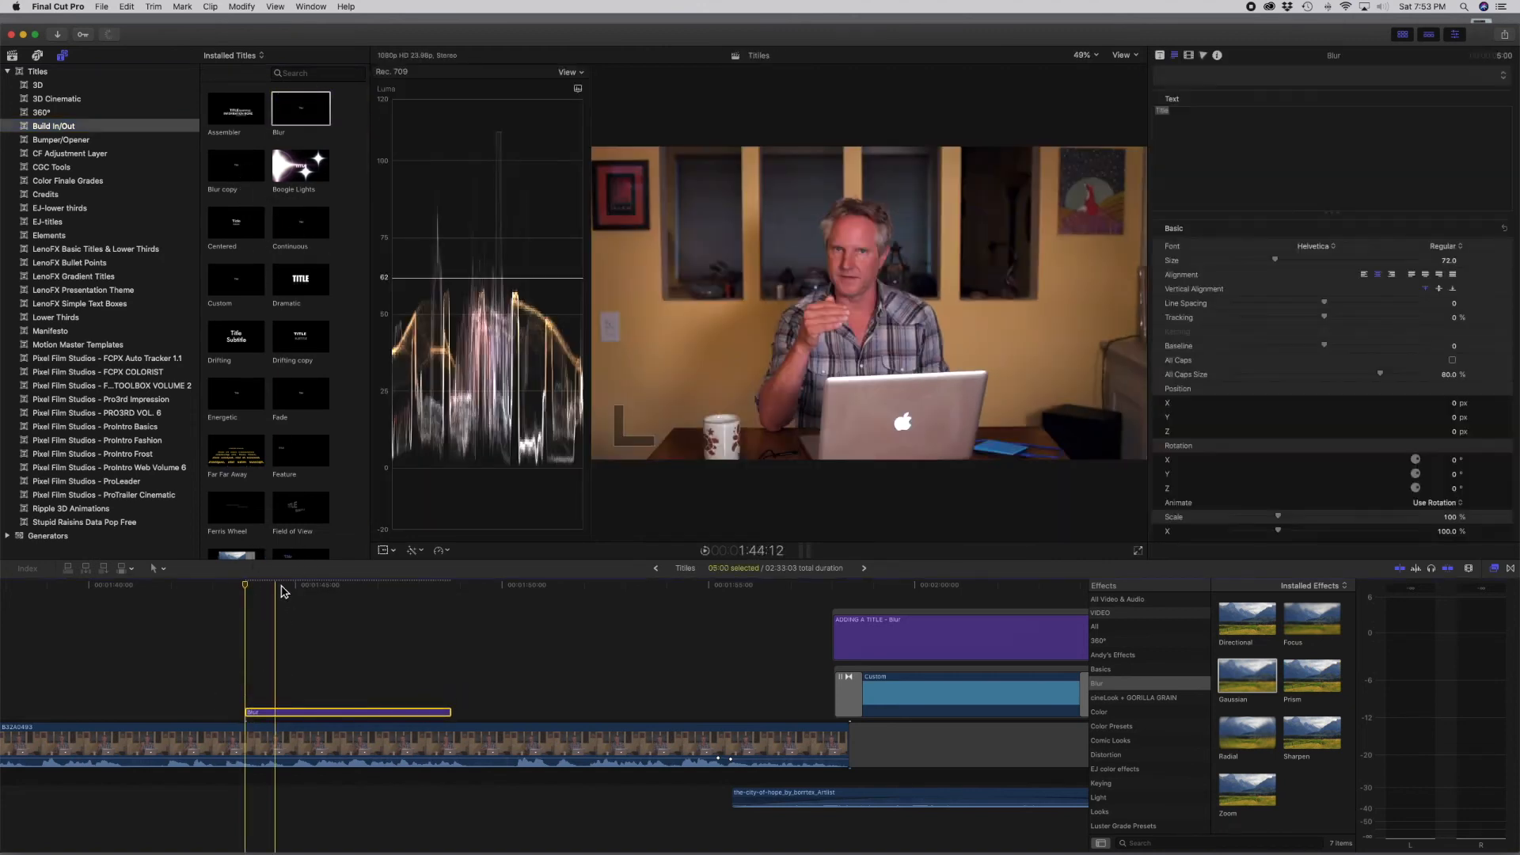
{"action": "left_click", "coordinate": [316, 713]}
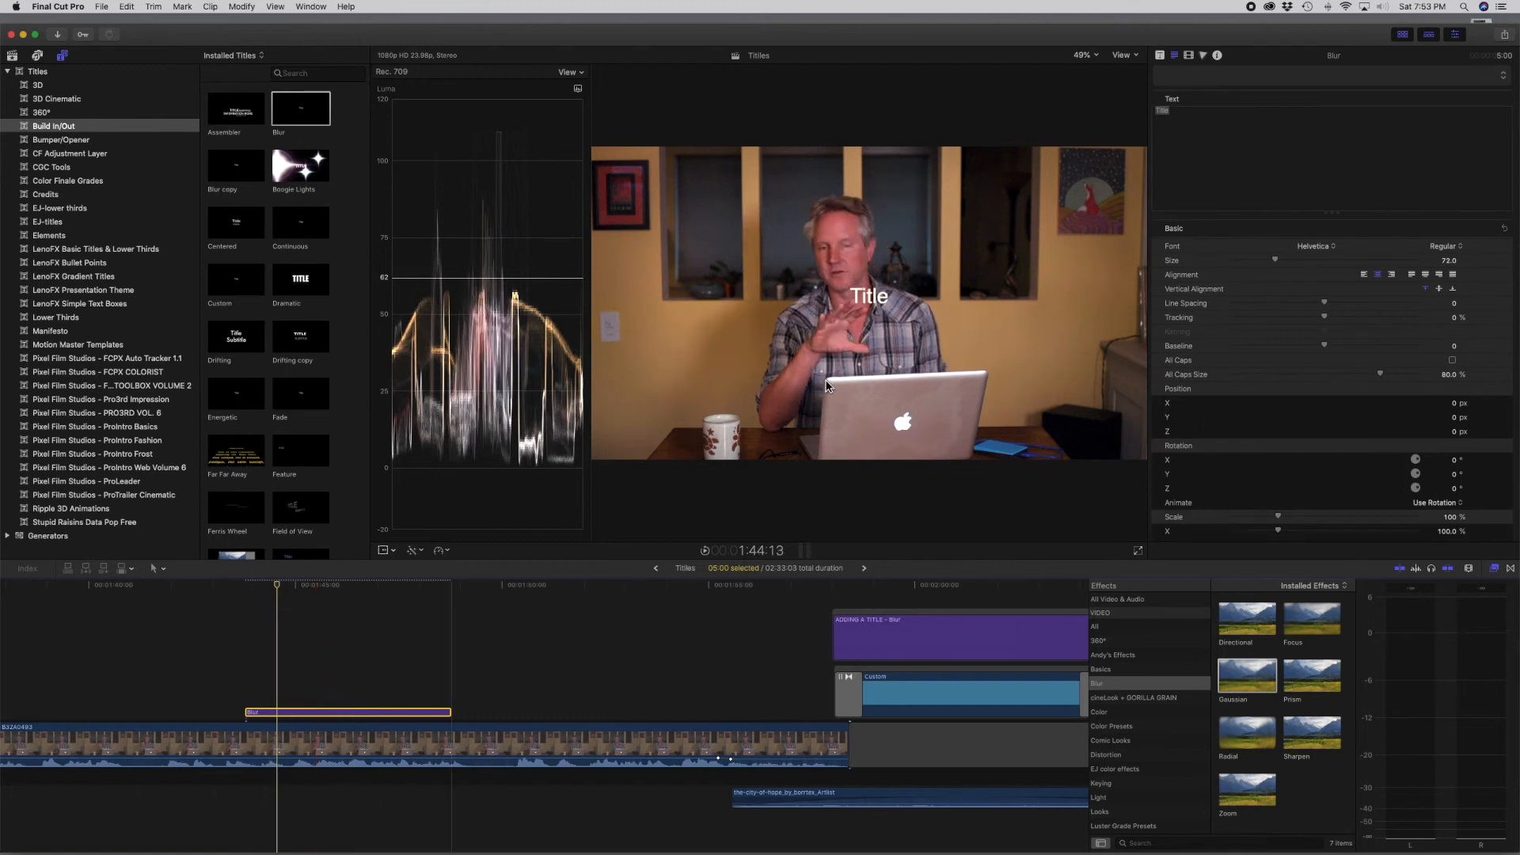
{"action": "left_click_drag", "start_coordinate": [877, 299], "coordinate": [701, 404]}
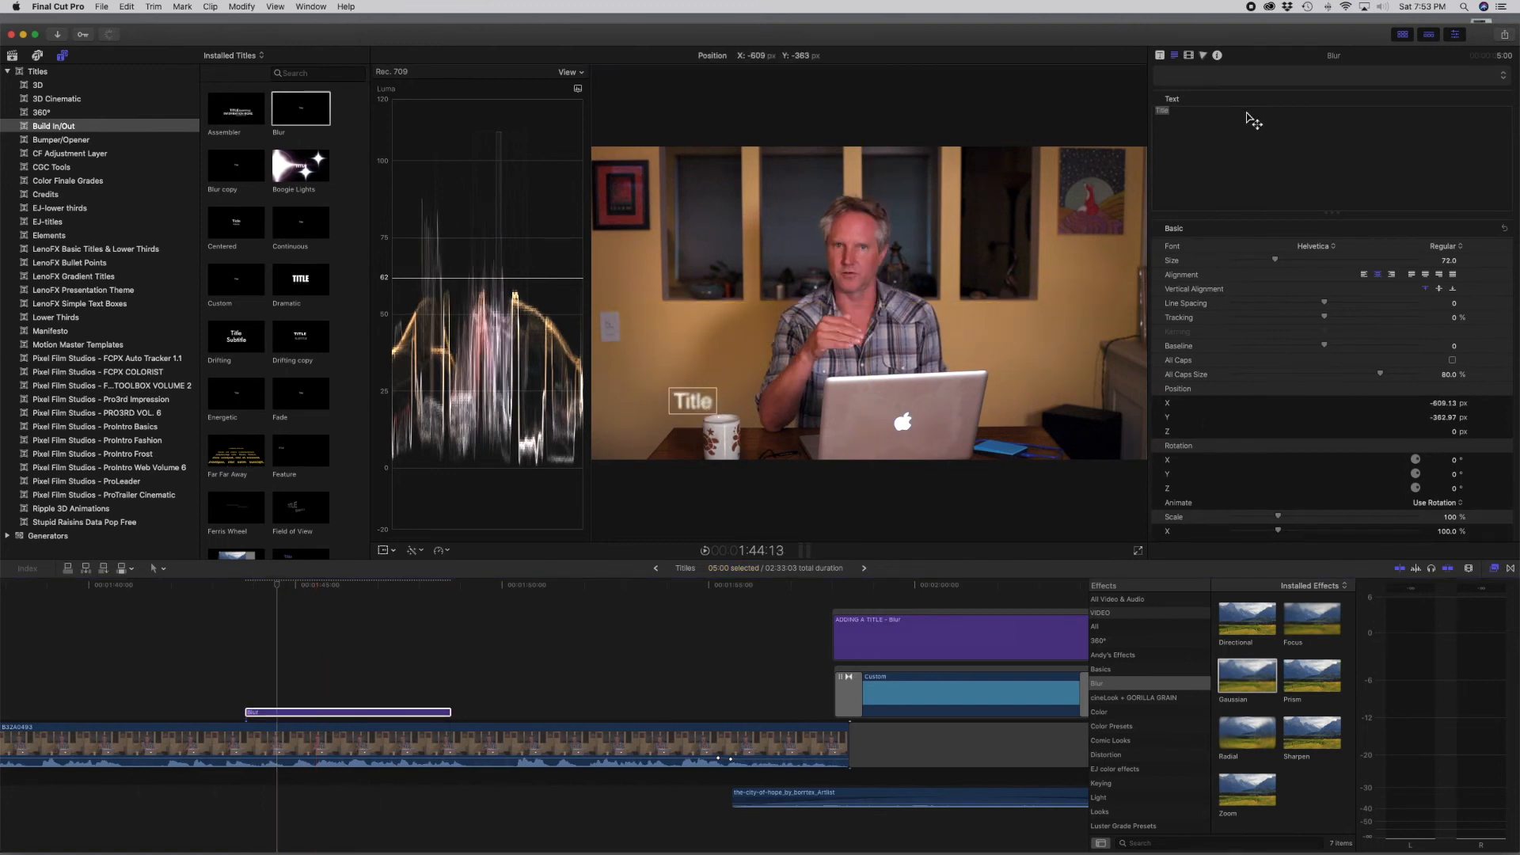
Type the presenter's name over 'Director' and set the text to Helvetica Light
{"action": "double_click", "coordinate": [1162, 111]}
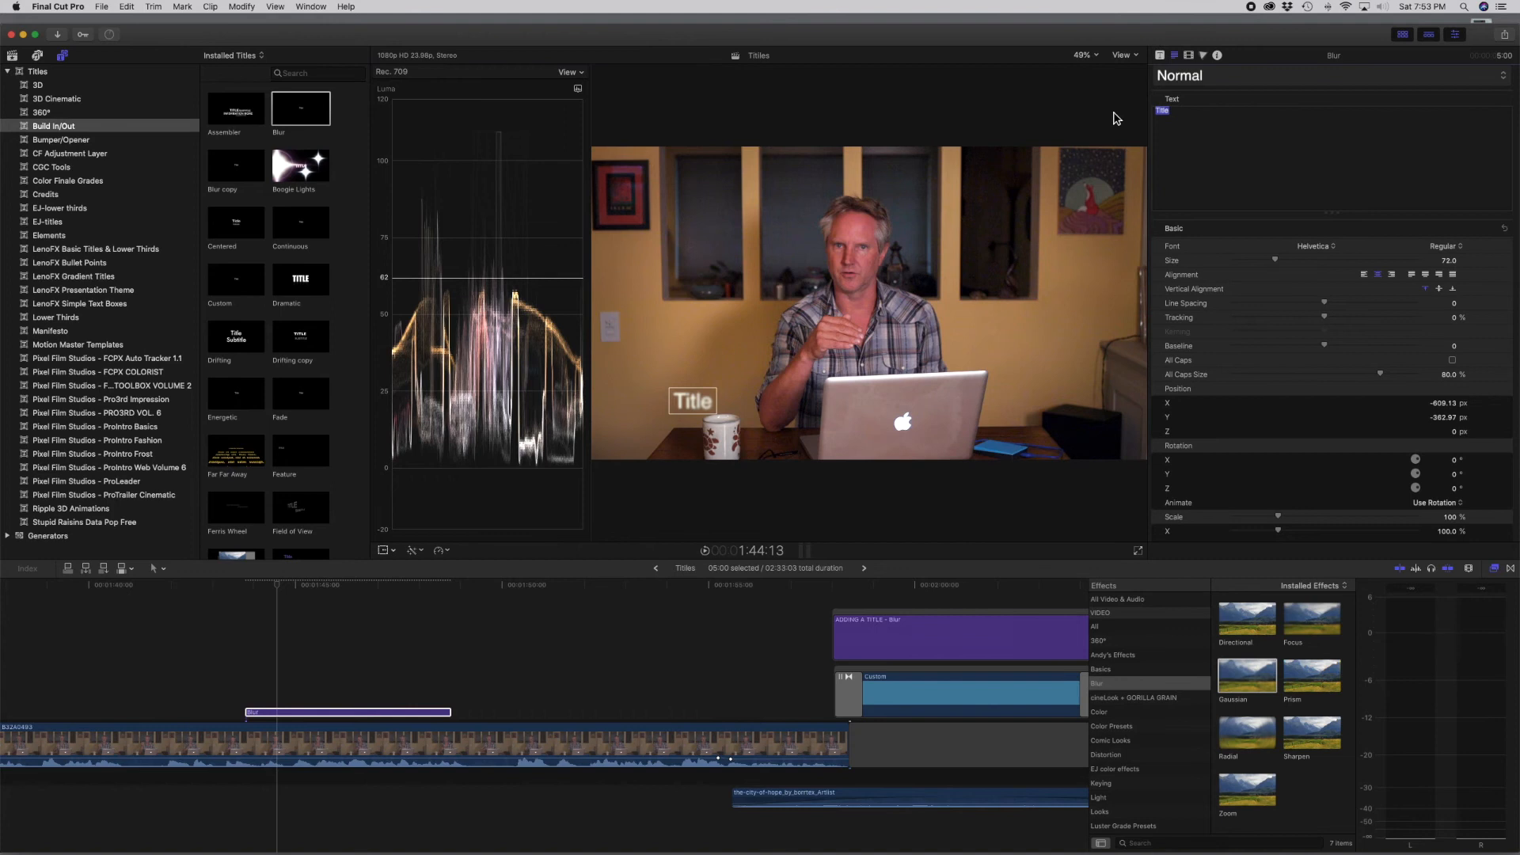
{"action": "type", "text": "Eero"}
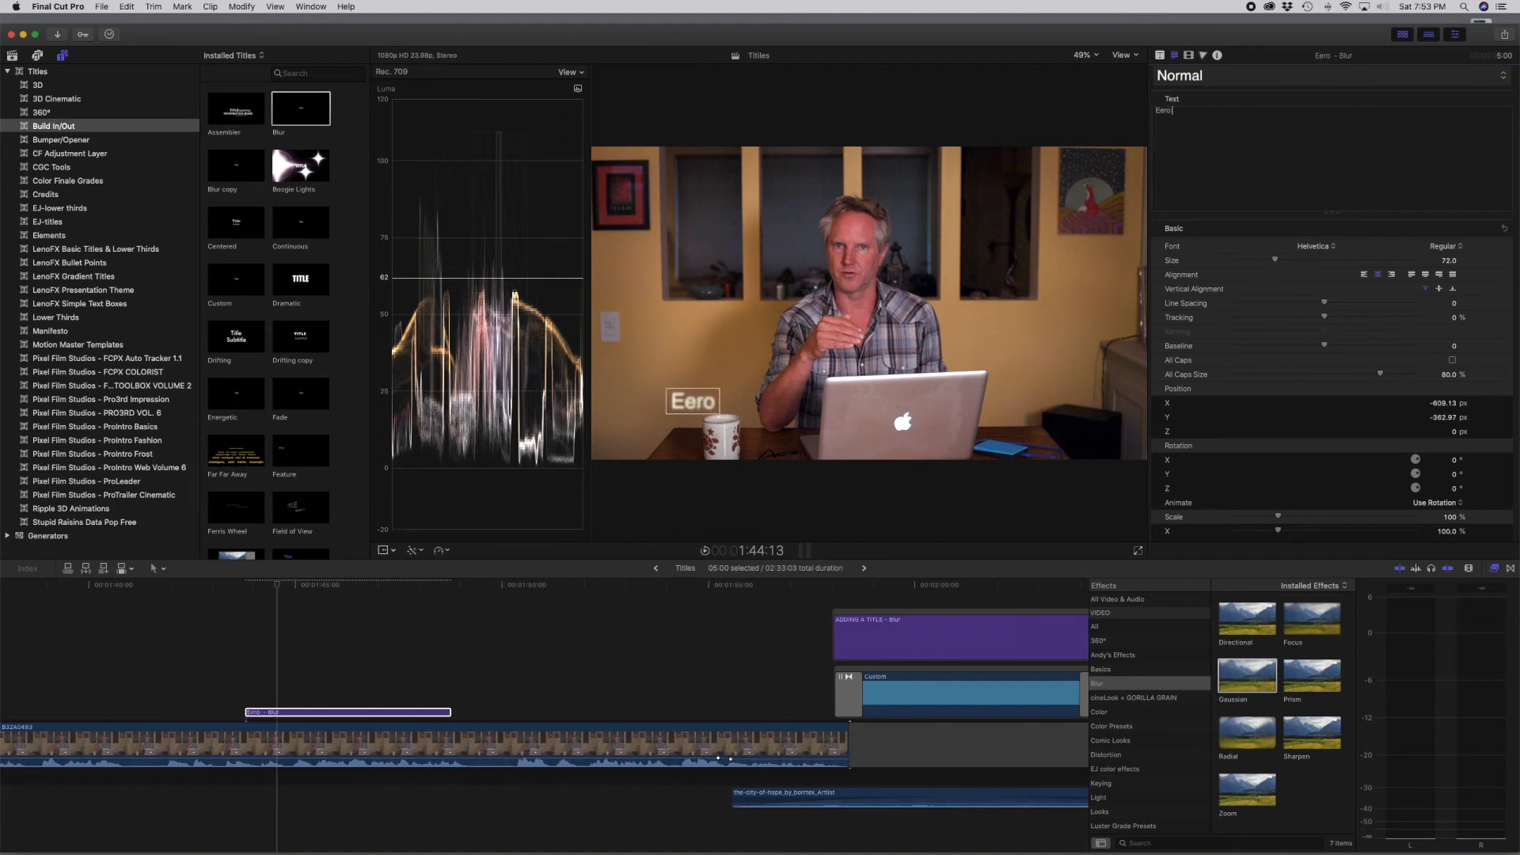
{"action": "type", "text": " Johnson"}
{"action": "key", "text": "Return"}
{"action": "type", "text": "Director"}
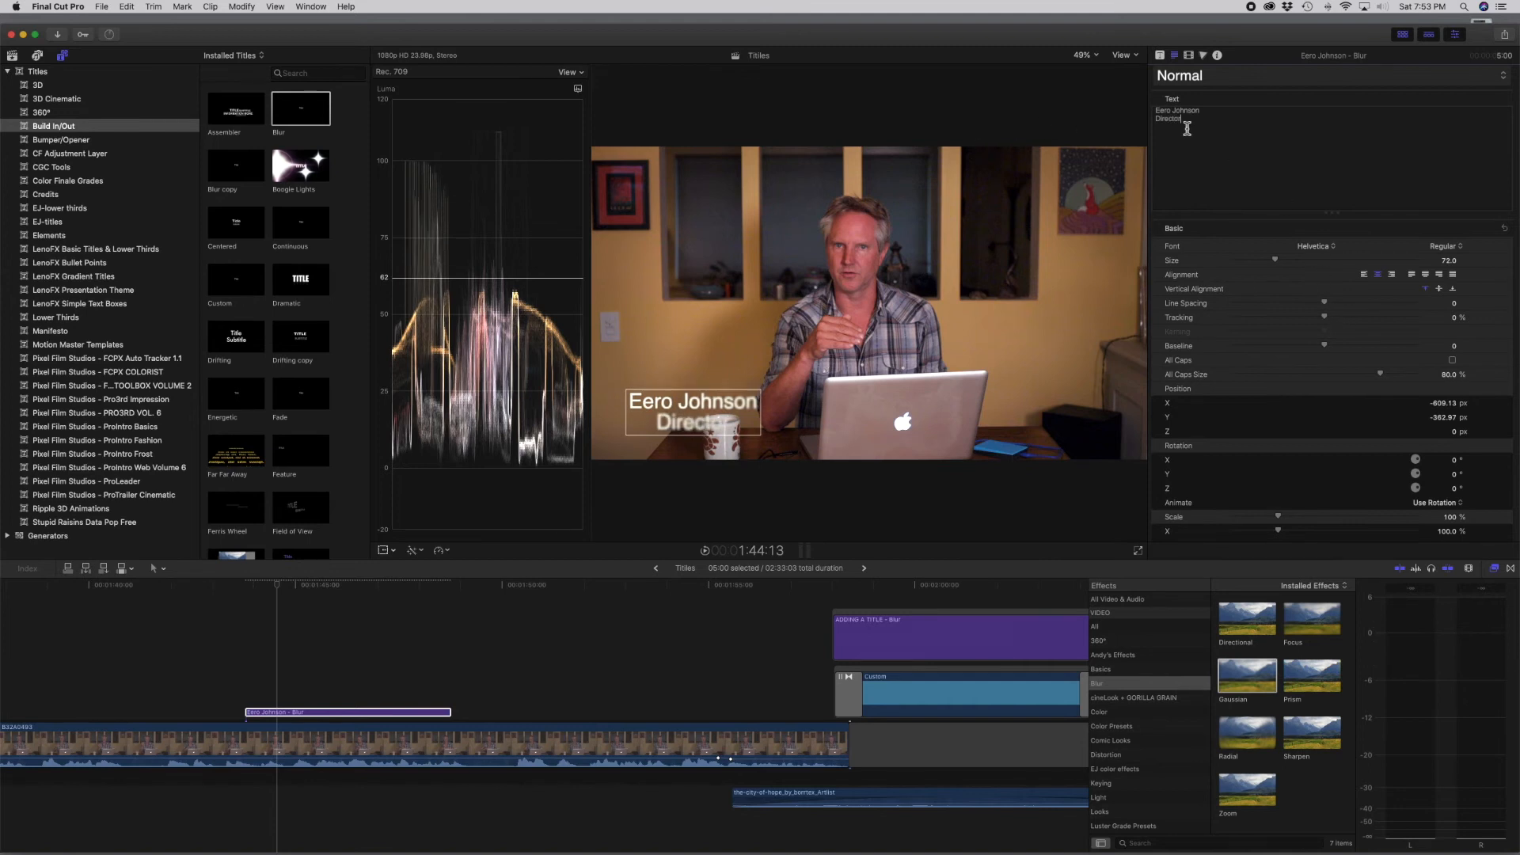
{"action": "left_click_drag", "start_coordinate": [1192, 125], "coordinate": [1123, 109]}
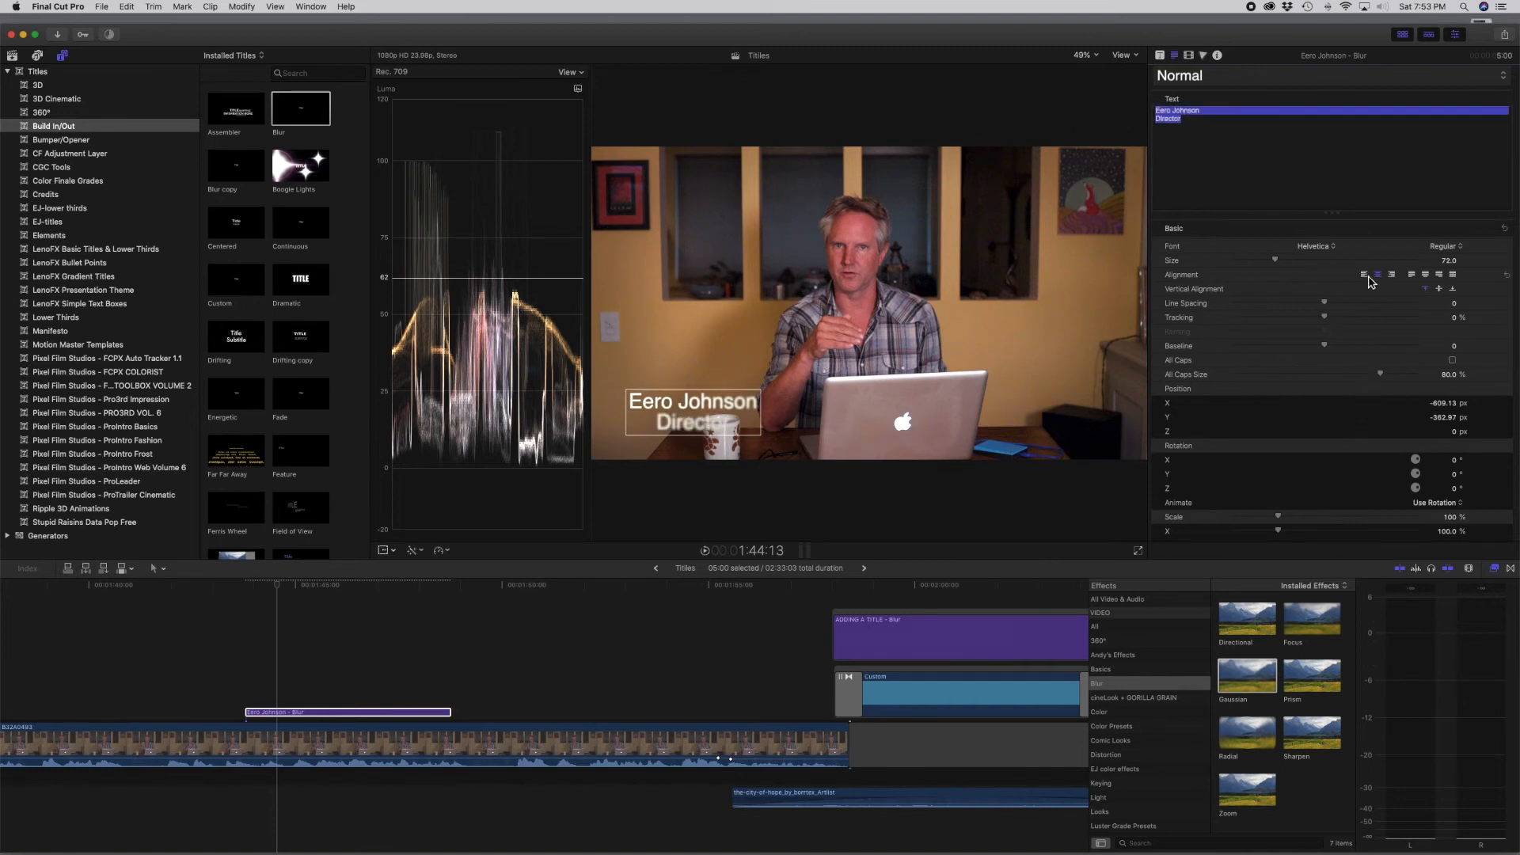
{"action": "left_click_drag", "start_coordinate": [693, 422], "coordinate": [689, 418]}
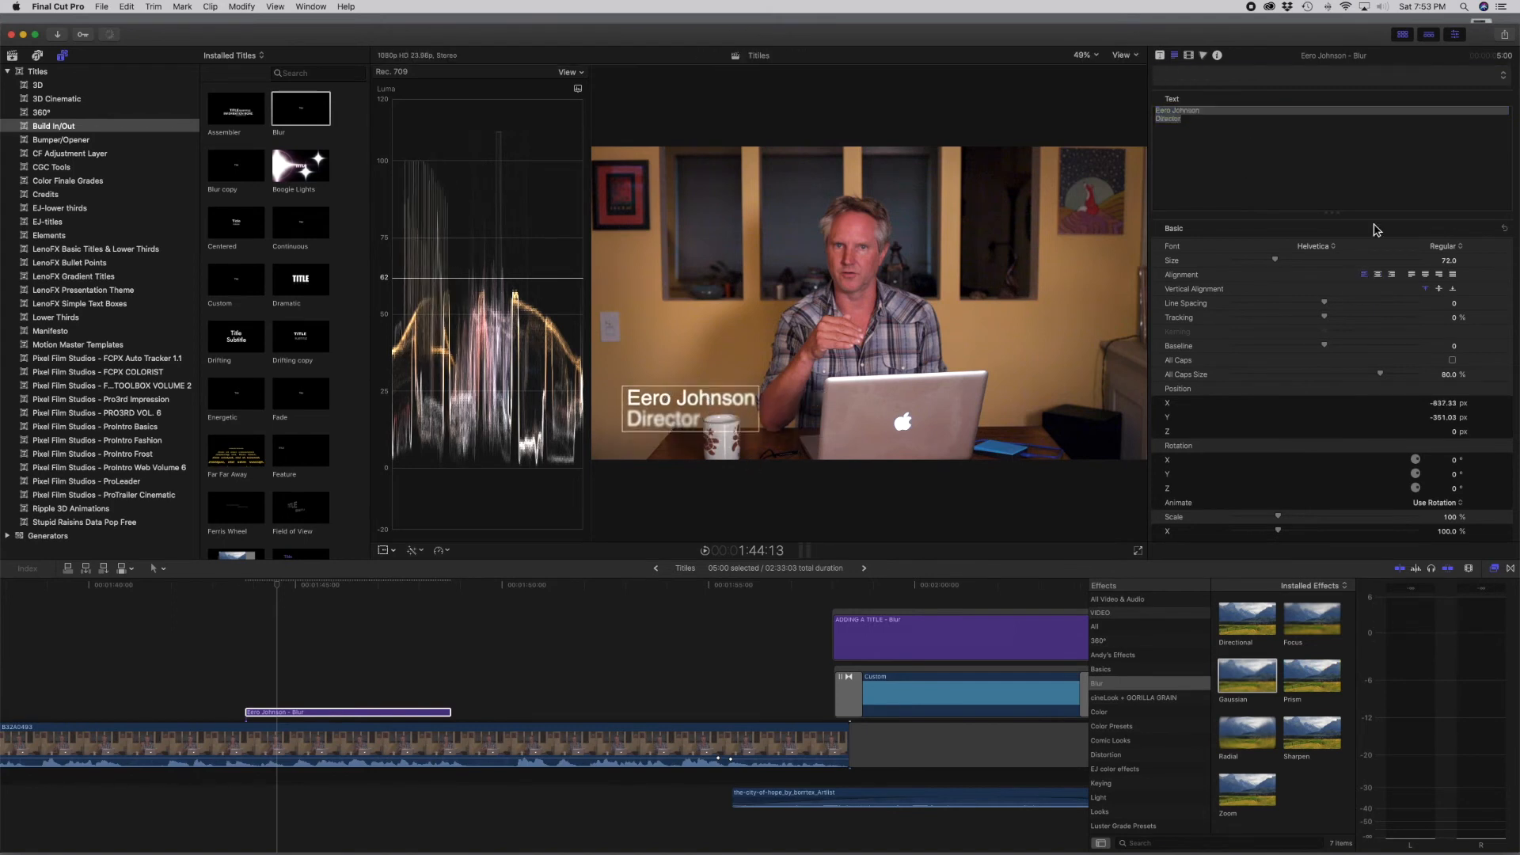
{"action": "left_click", "coordinate": [1460, 246]}
{"action": "left_click", "coordinate": [1448, 277]}
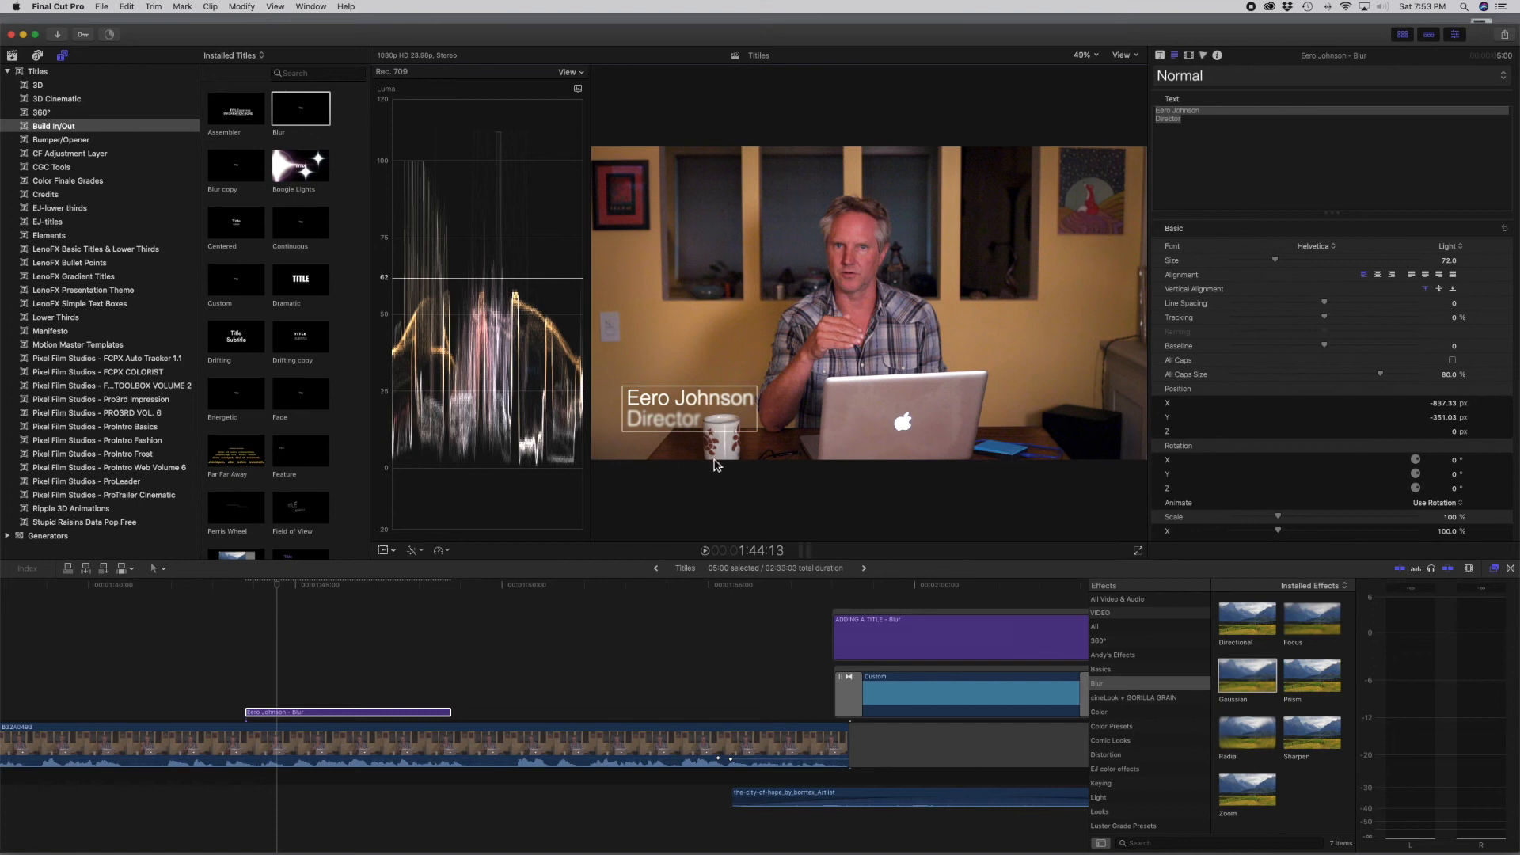
Switch the title font to Helvetica Neue and make both lines Medium weight
{"action": "left_click", "coordinate": [1335, 247]}
{"action": "left_click", "coordinate": [1338, 264]}
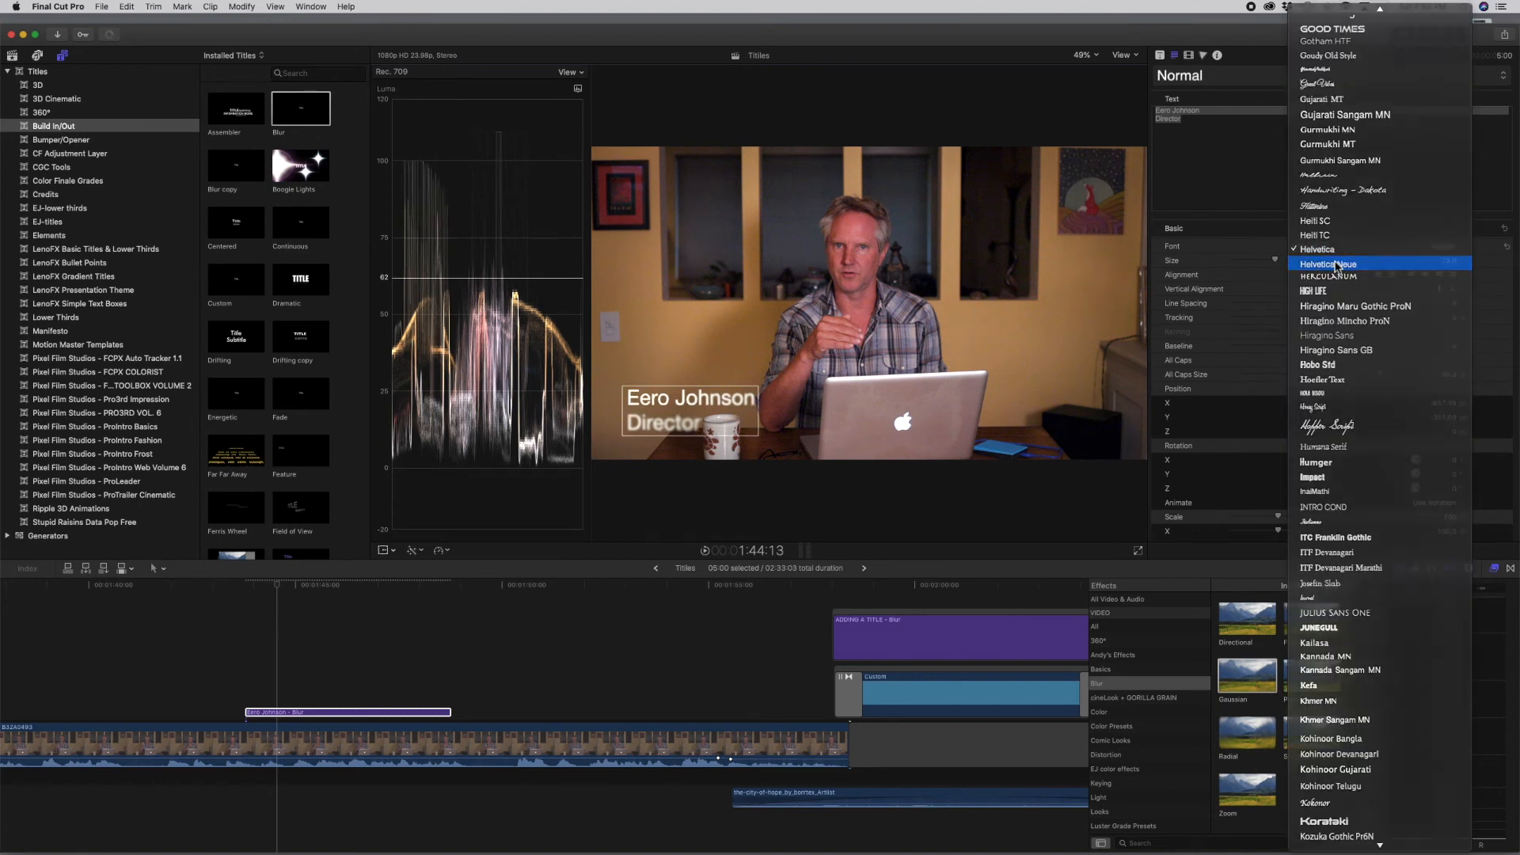
{"action": "left_click", "coordinate": [1281, 125]}
{"action": "left_click_drag", "start_coordinate": [1207, 124], "coordinate": [1137, 109]}
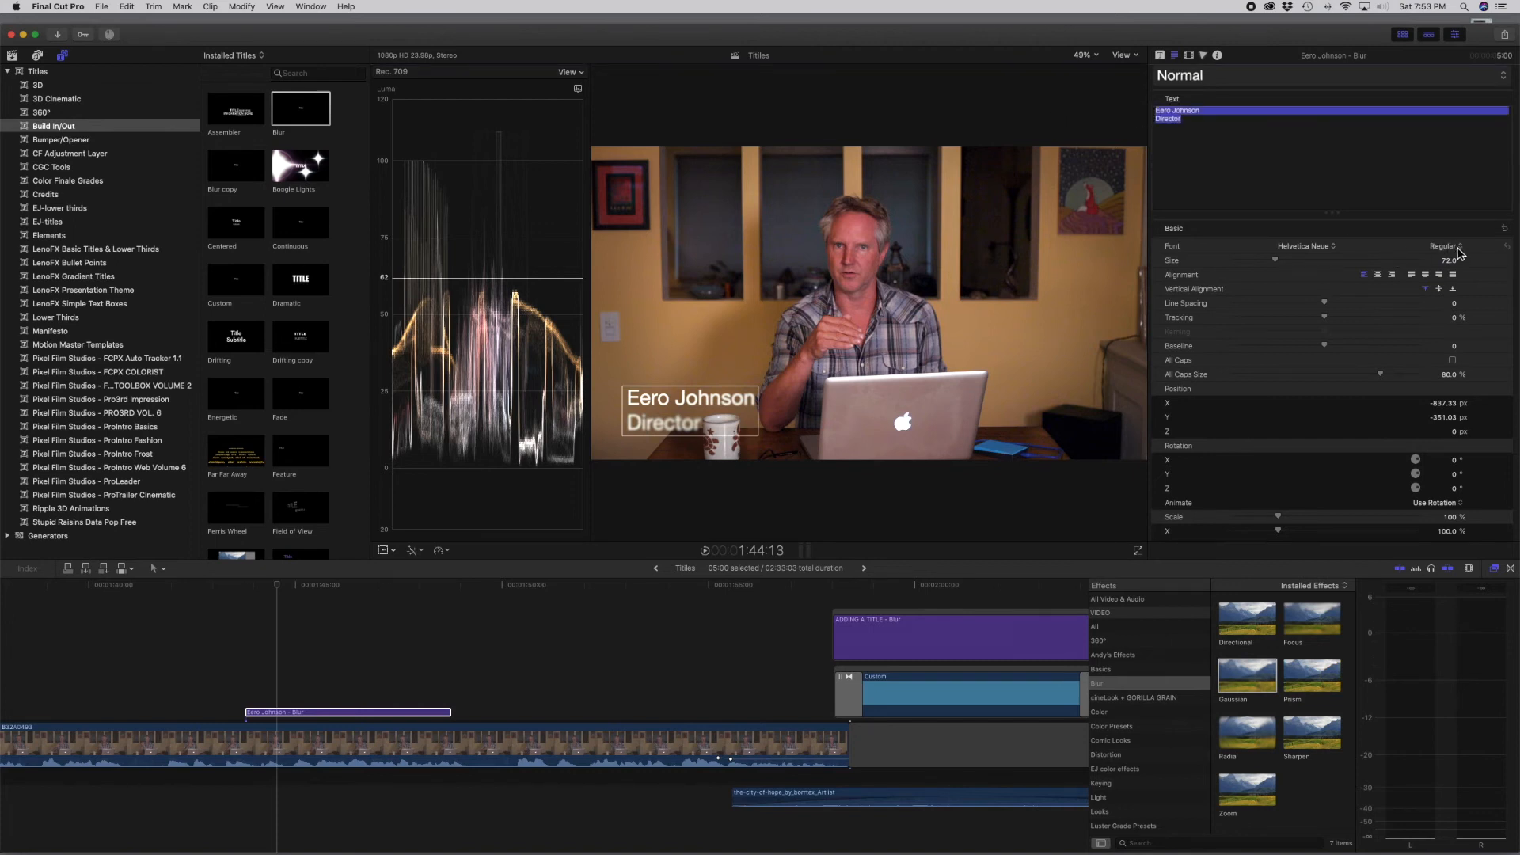
{"action": "left_click", "coordinate": [1459, 250]}
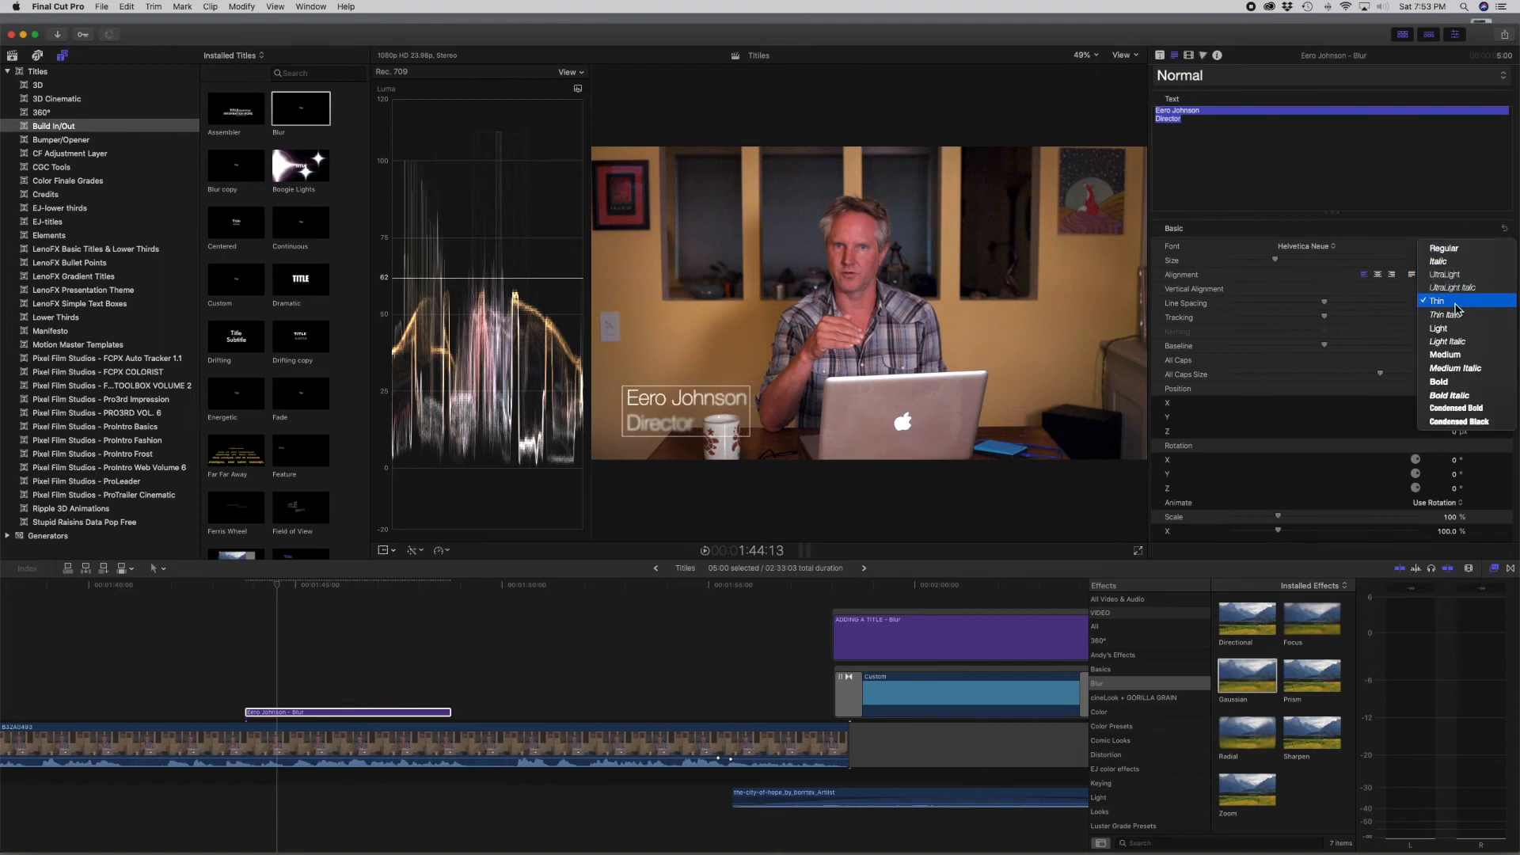
{"action": "left_click", "coordinate": [1446, 355]}
Make the Director line Light weight at size 61
{"action": "left_click", "coordinate": [1194, 122]}
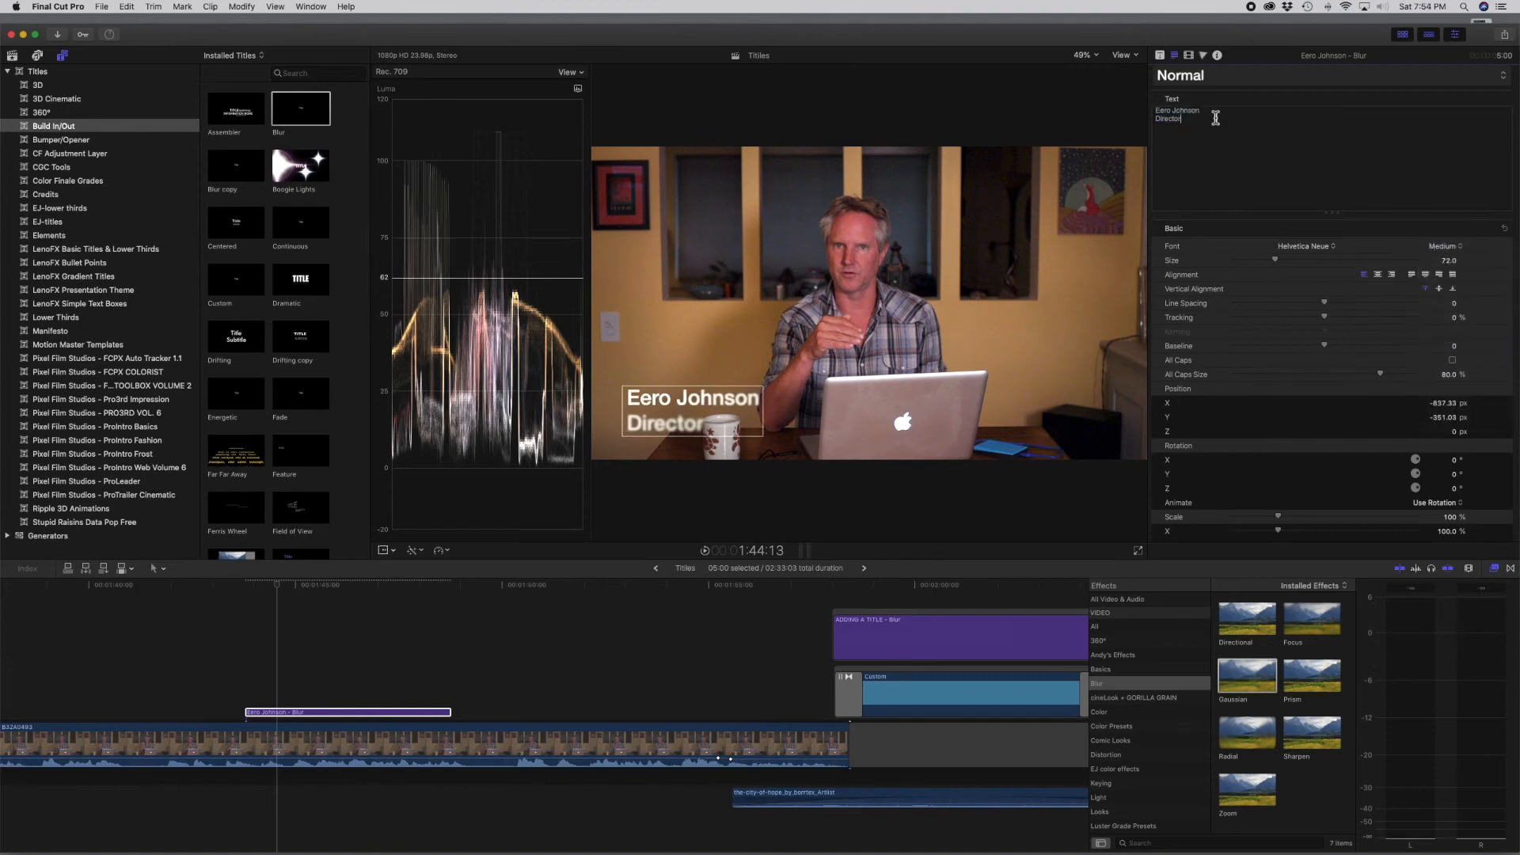
{"action": "left_click_drag", "start_coordinate": [1184, 120], "coordinate": [1121, 119]}
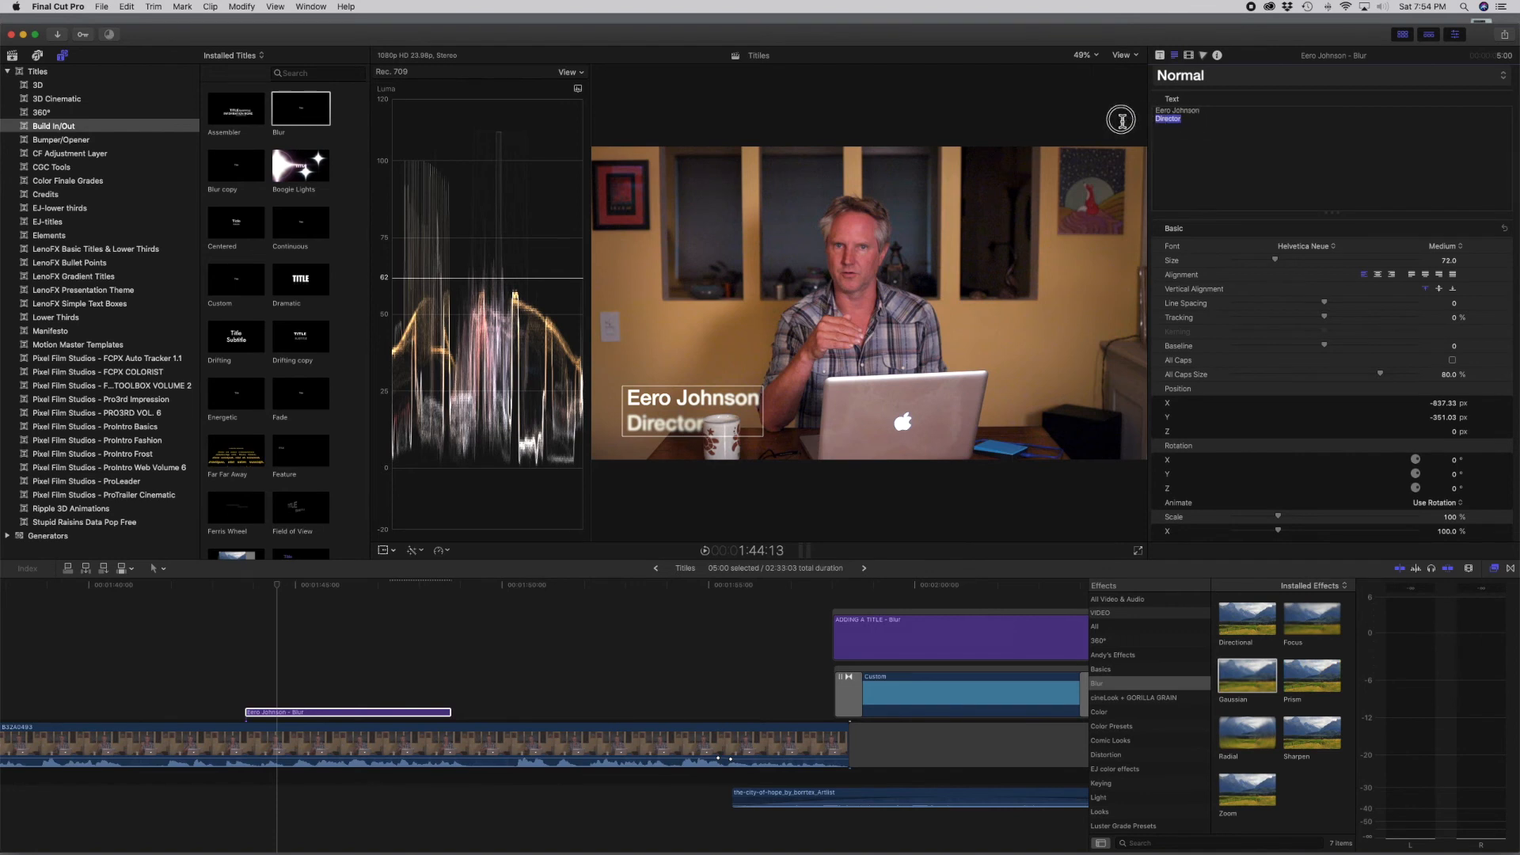
{"action": "left_click", "coordinate": [1446, 246]}
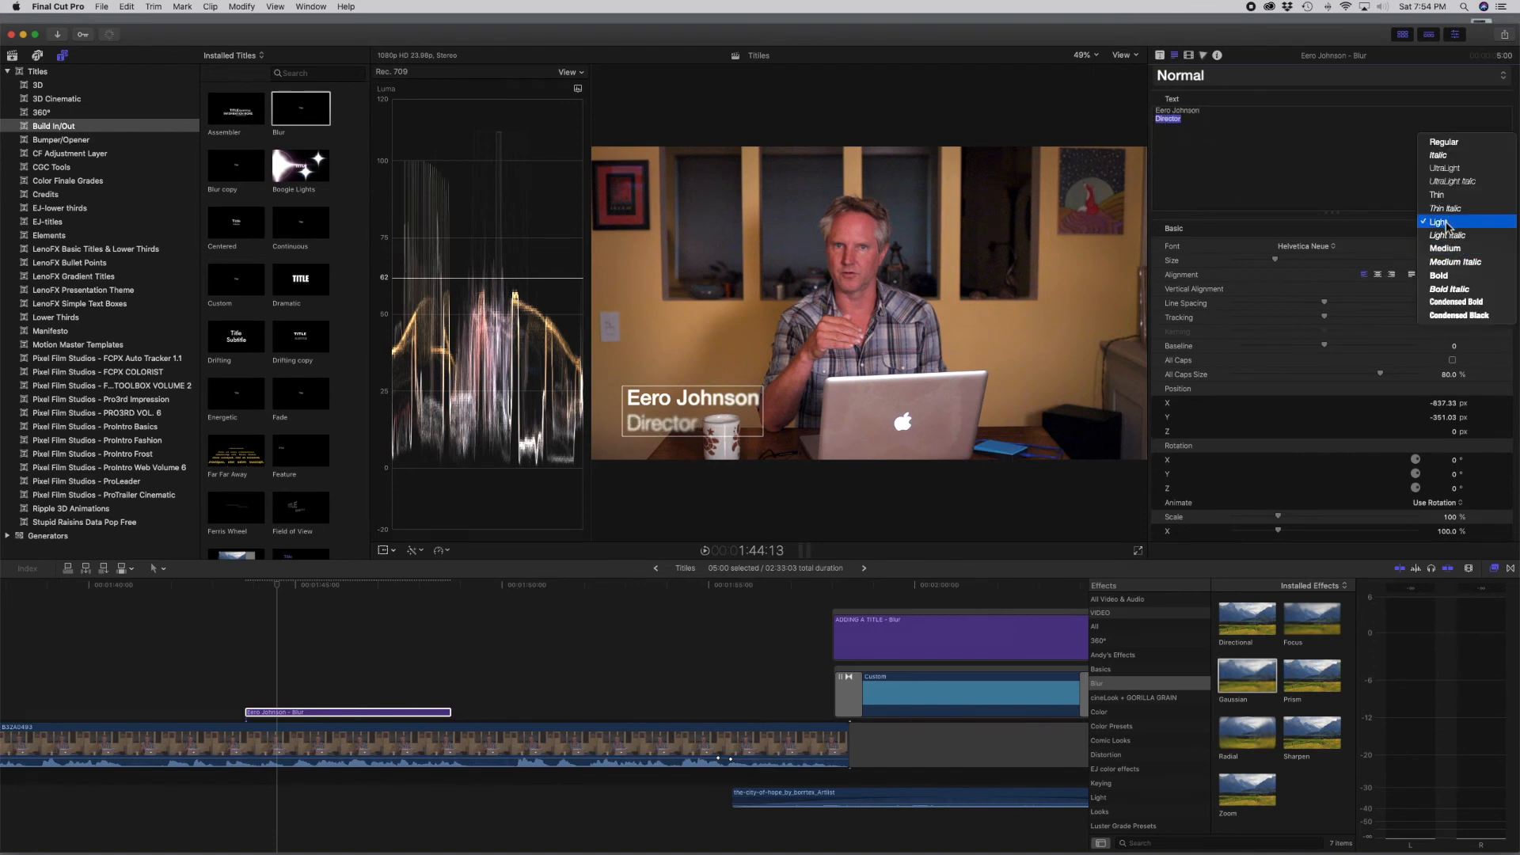
{"action": "left_click", "coordinate": [1440, 222]}
{"action": "left_click", "coordinate": [341, 584]}
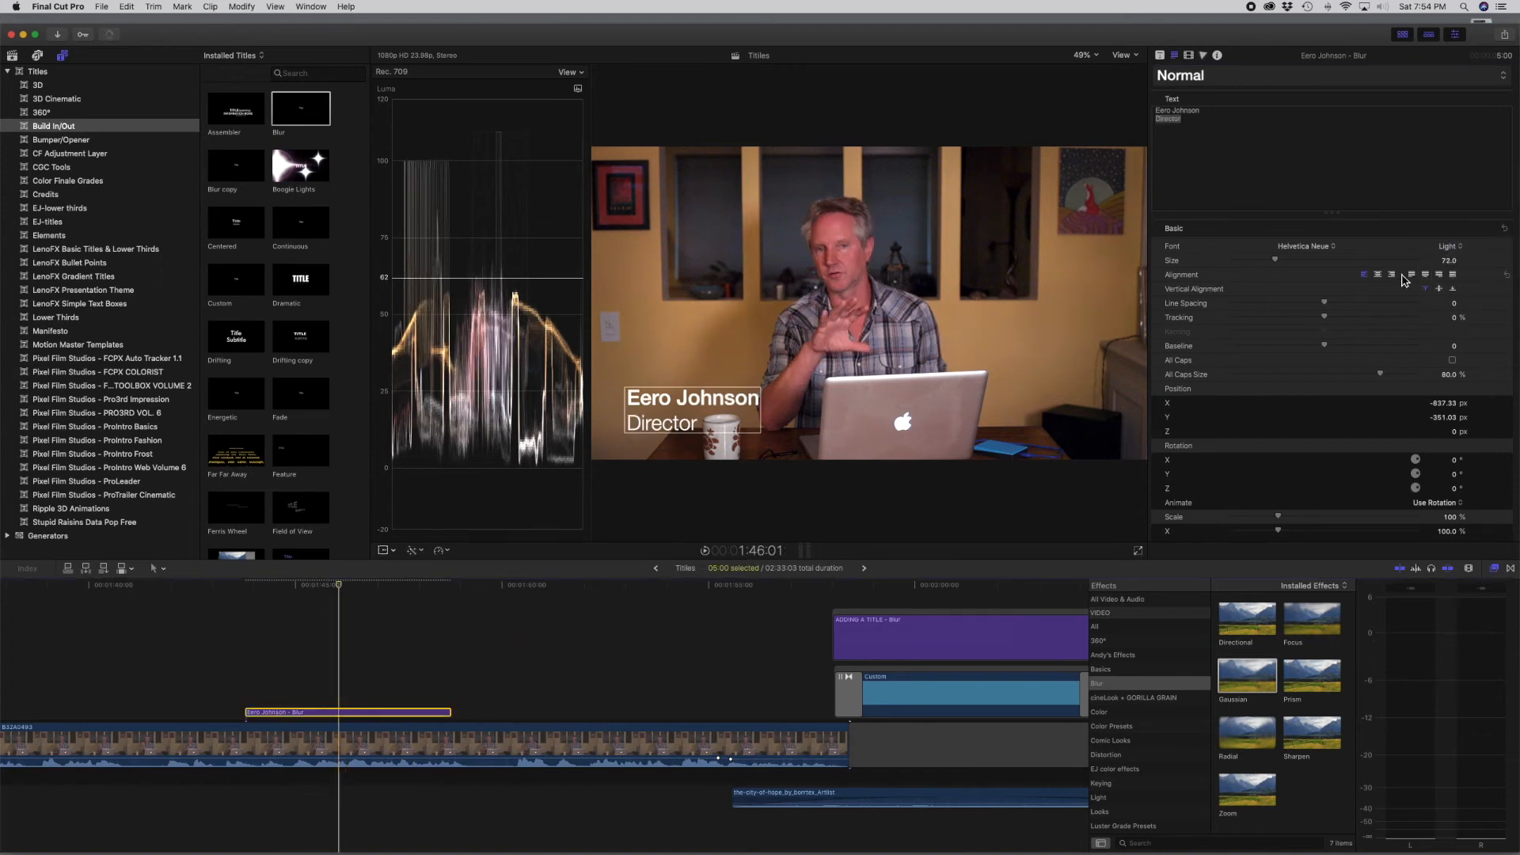
{"action": "left_click_drag", "start_coordinate": [1274, 260], "coordinate": [1269, 263]}
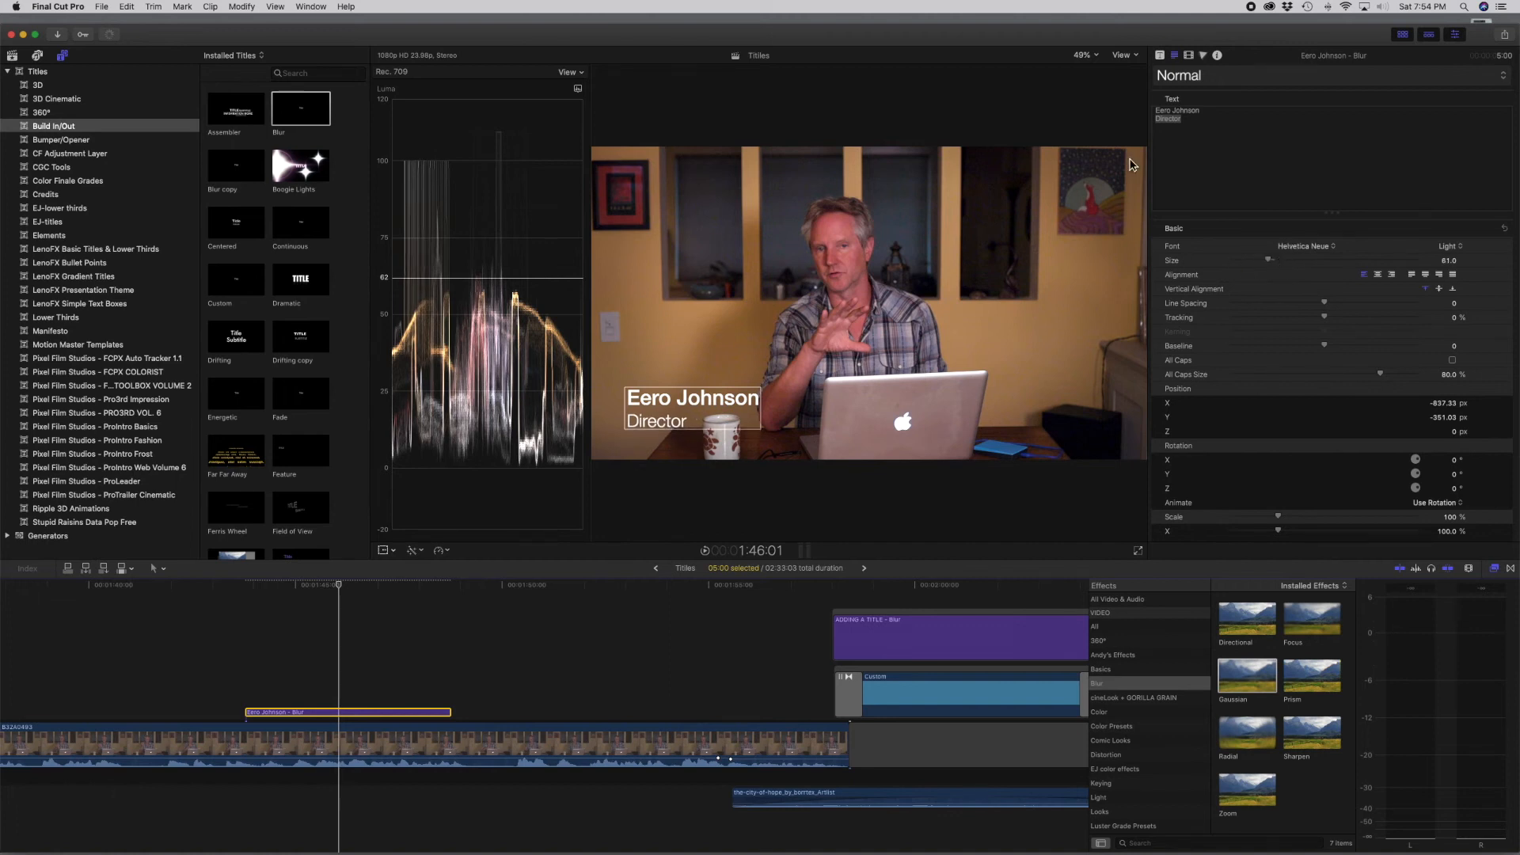
Set the Director baseline to 9.5, place the title at X -851.62, Y -329.37, and play it back
{"action": "left_click_drag", "start_coordinate": [697, 404], "coordinate": [692, 410]}
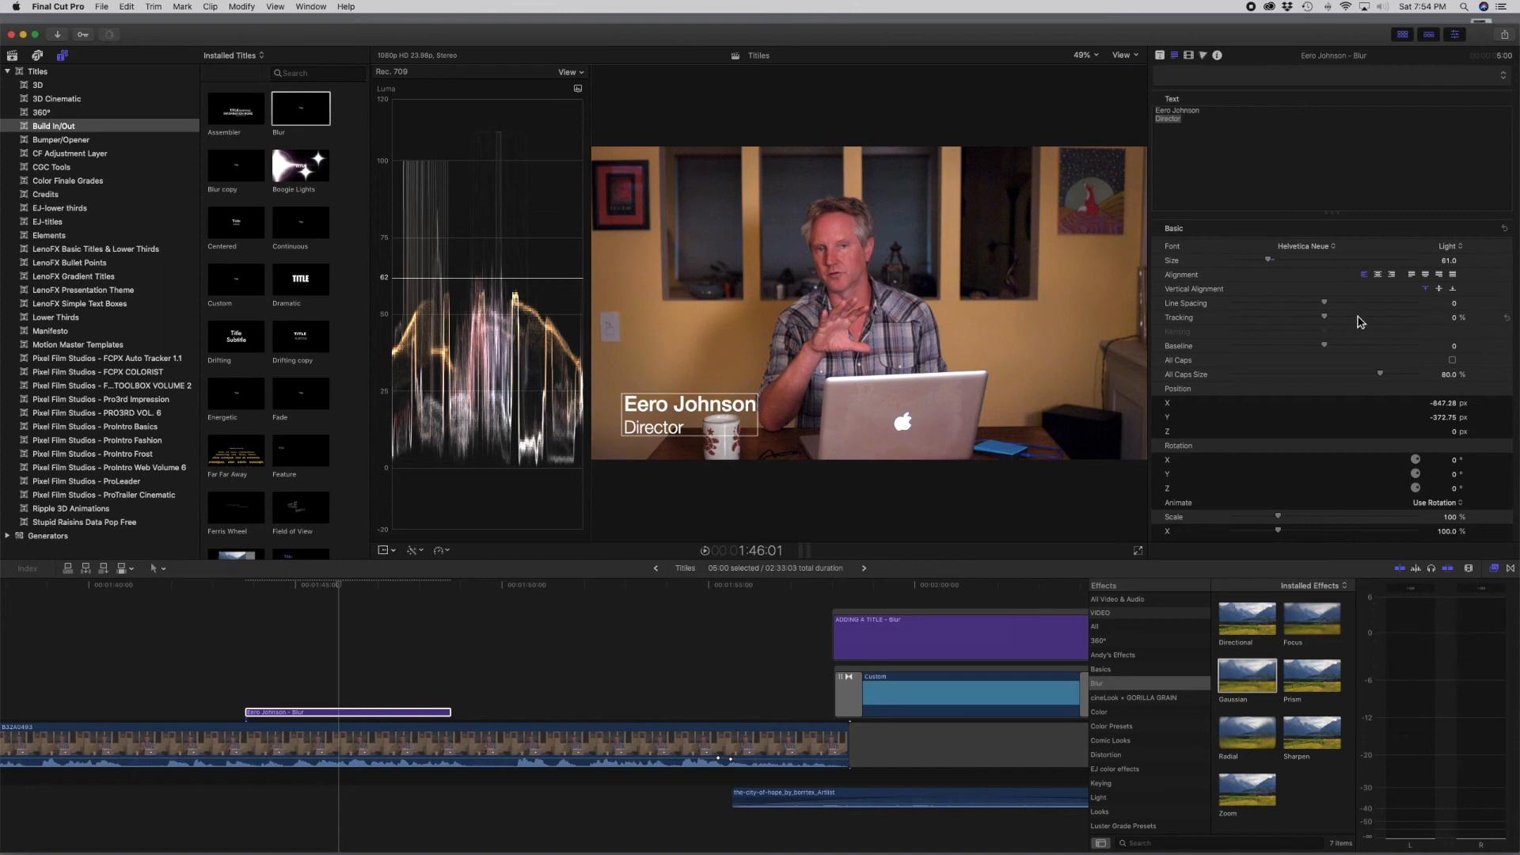
{"action": "left_click_drag", "start_coordinate": [1325, 345], "coordinate": [1336, 346]}
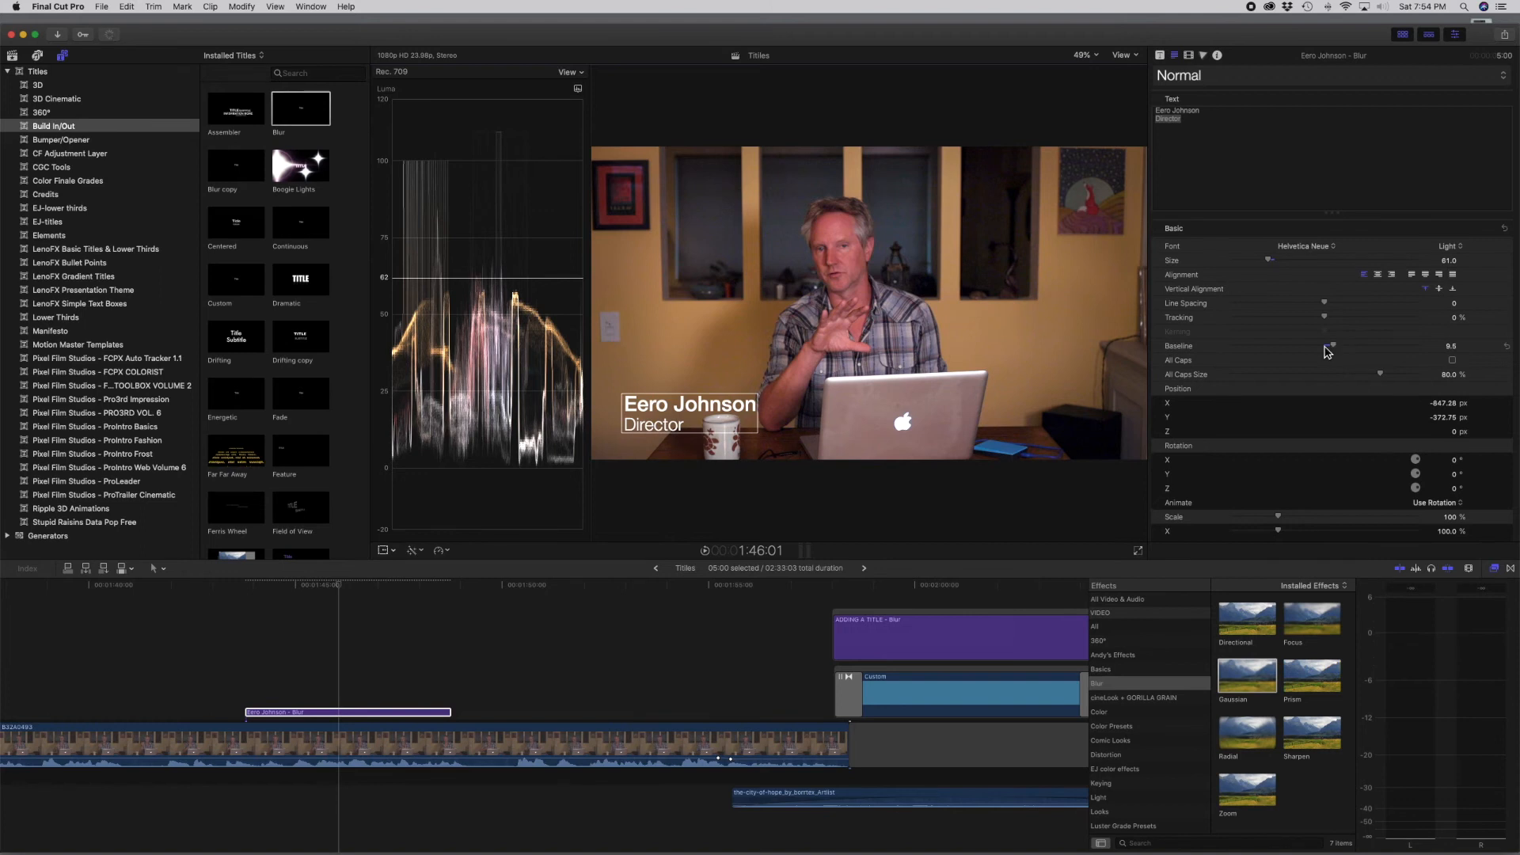
{"action": "left_click_drag", "start_coordinate": [688, 425], "coordinate": [693, 412]}
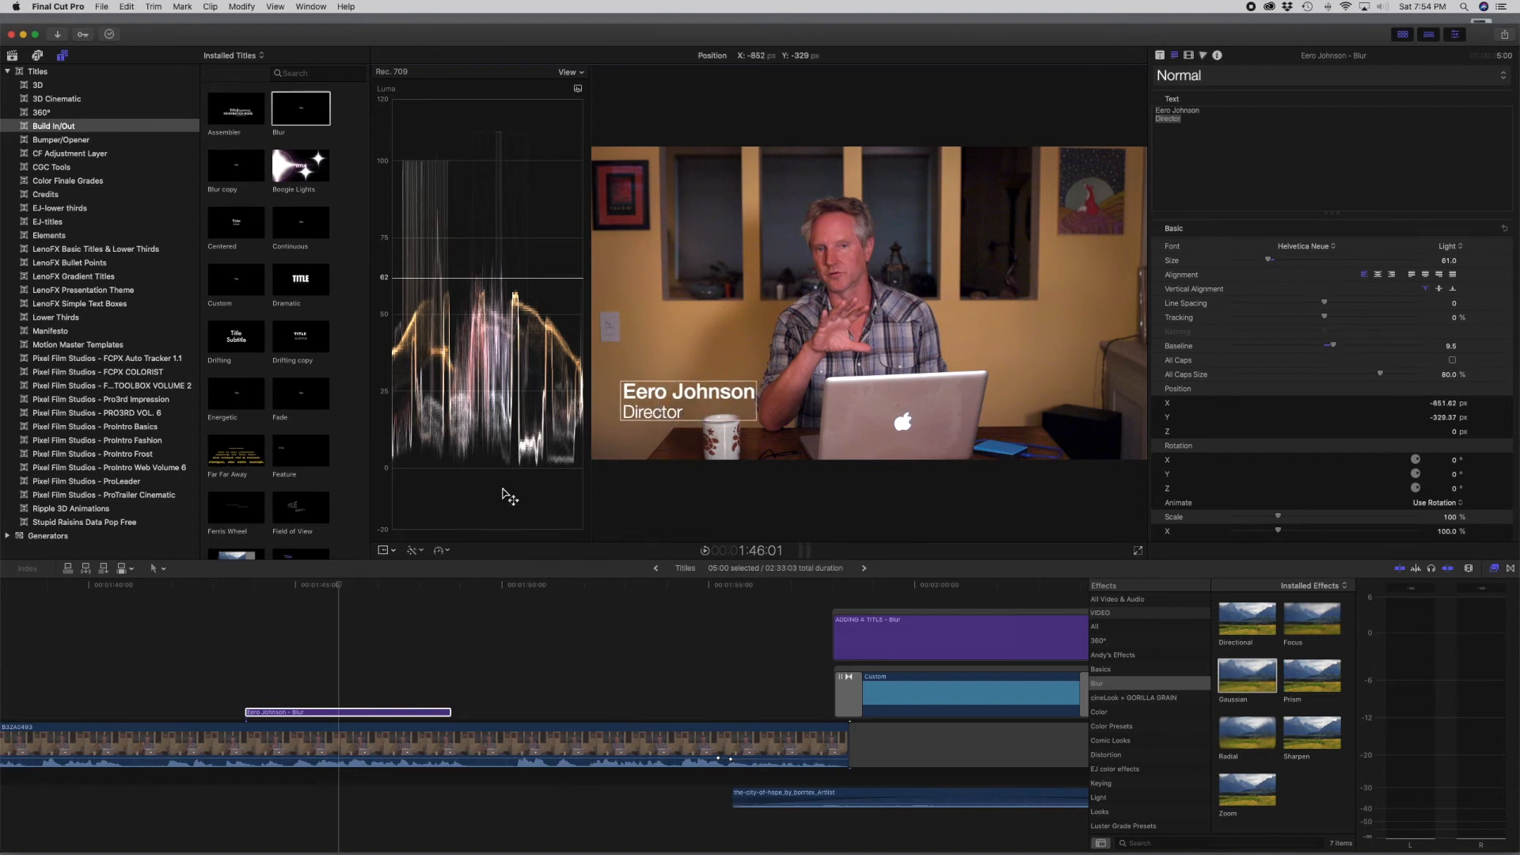
{"action": "left_click", "coordinate": [245, 587]}
{"action": "key", "text": "space"}
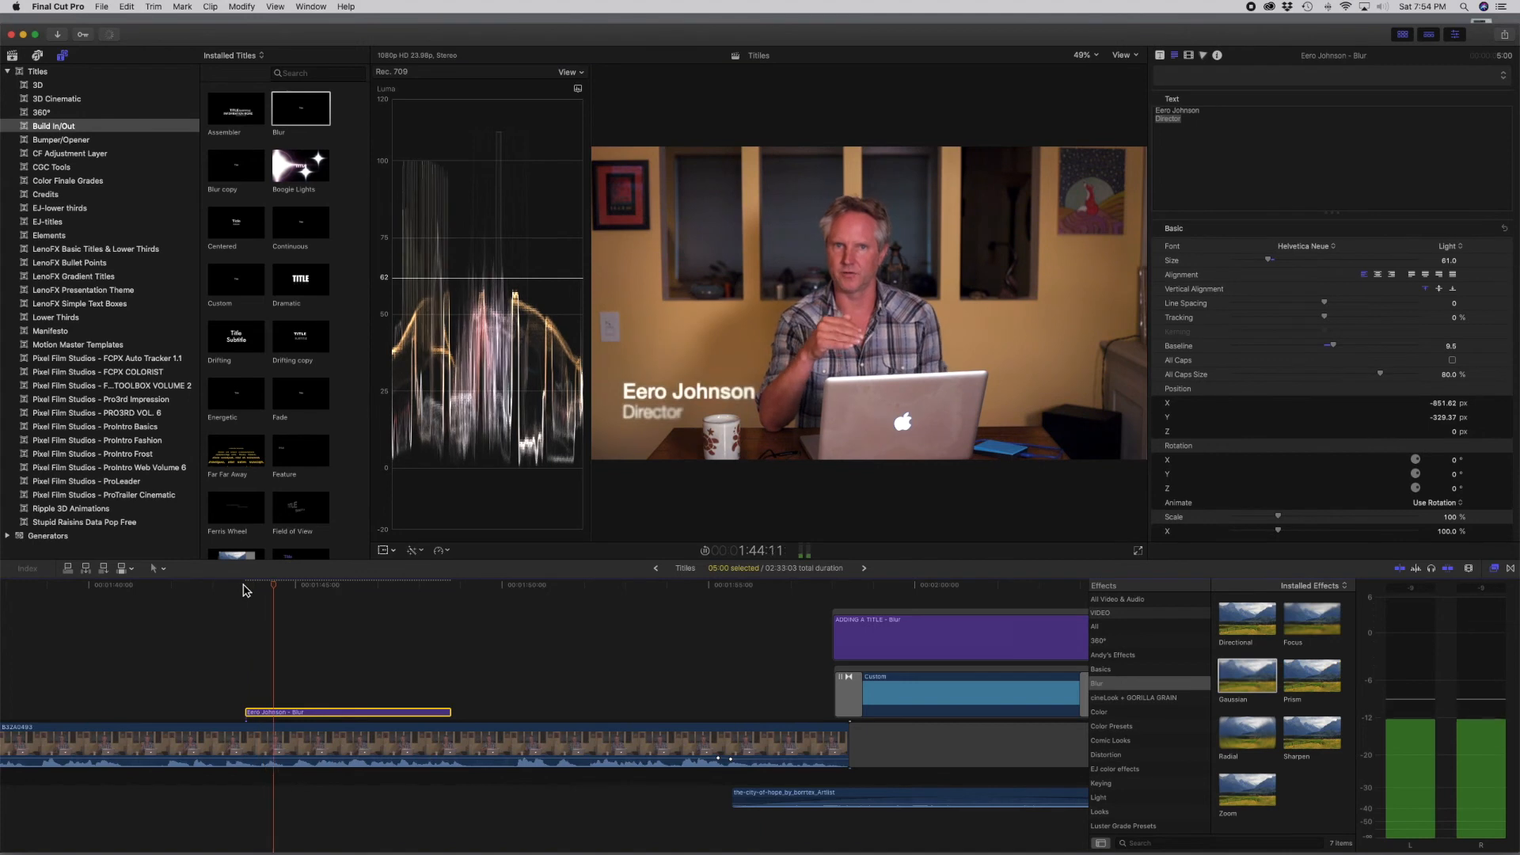
Silence the overlapping clip's audio and nudge the title to X -833.54, Y -343.97
{"action": "key", "text": "space"}
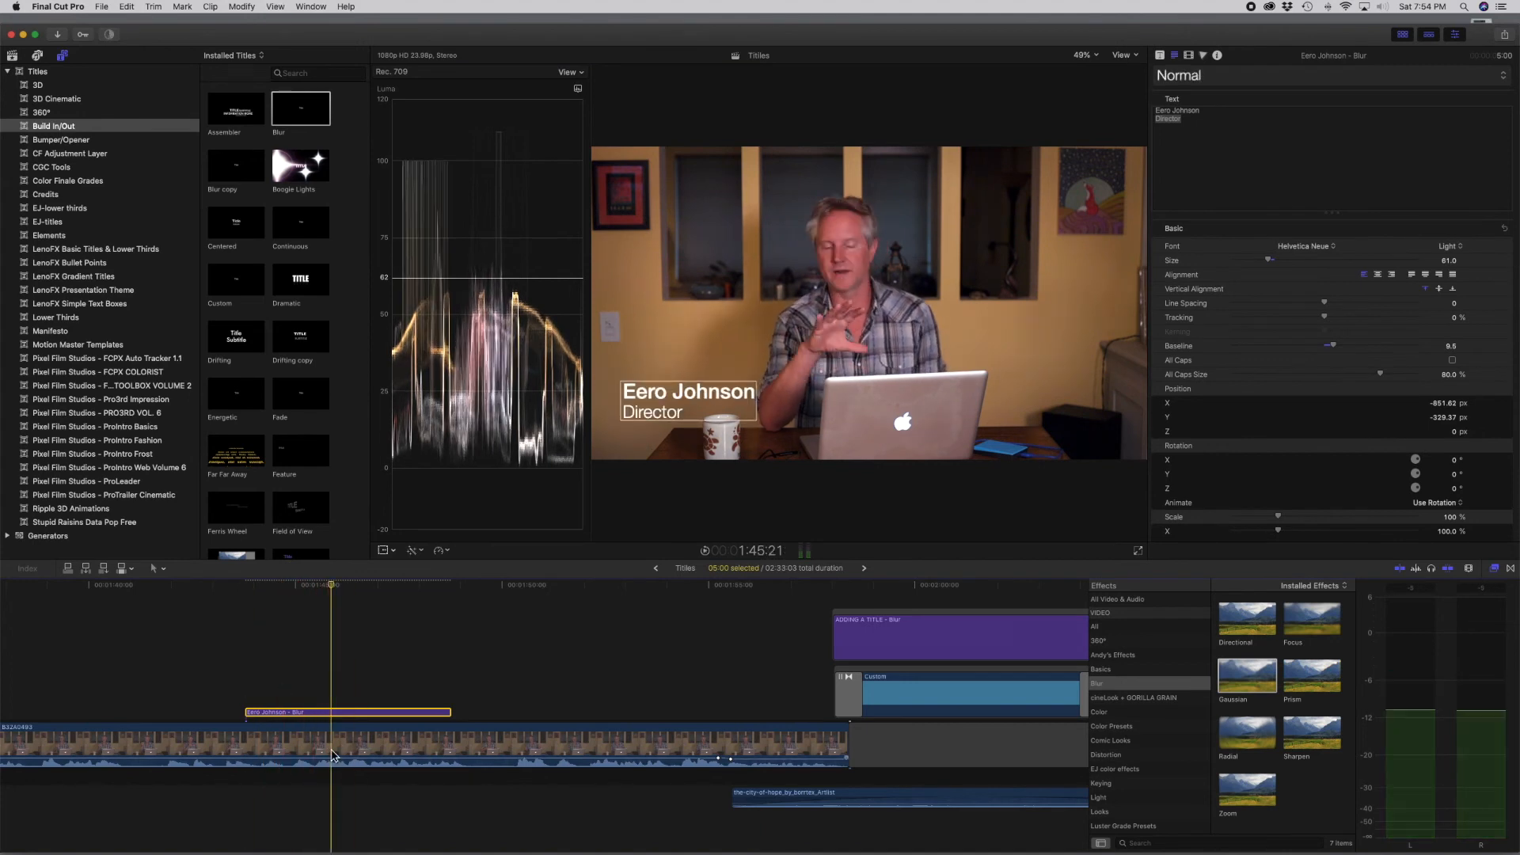
{"action": "left_click", "coordinate": [333, 761]}
{"action": "left_click_drag", "start_coordinate": [331, 761], "coordinate": [328, 786]}
{"action": "left_click", "coordinate": [206, 595]}
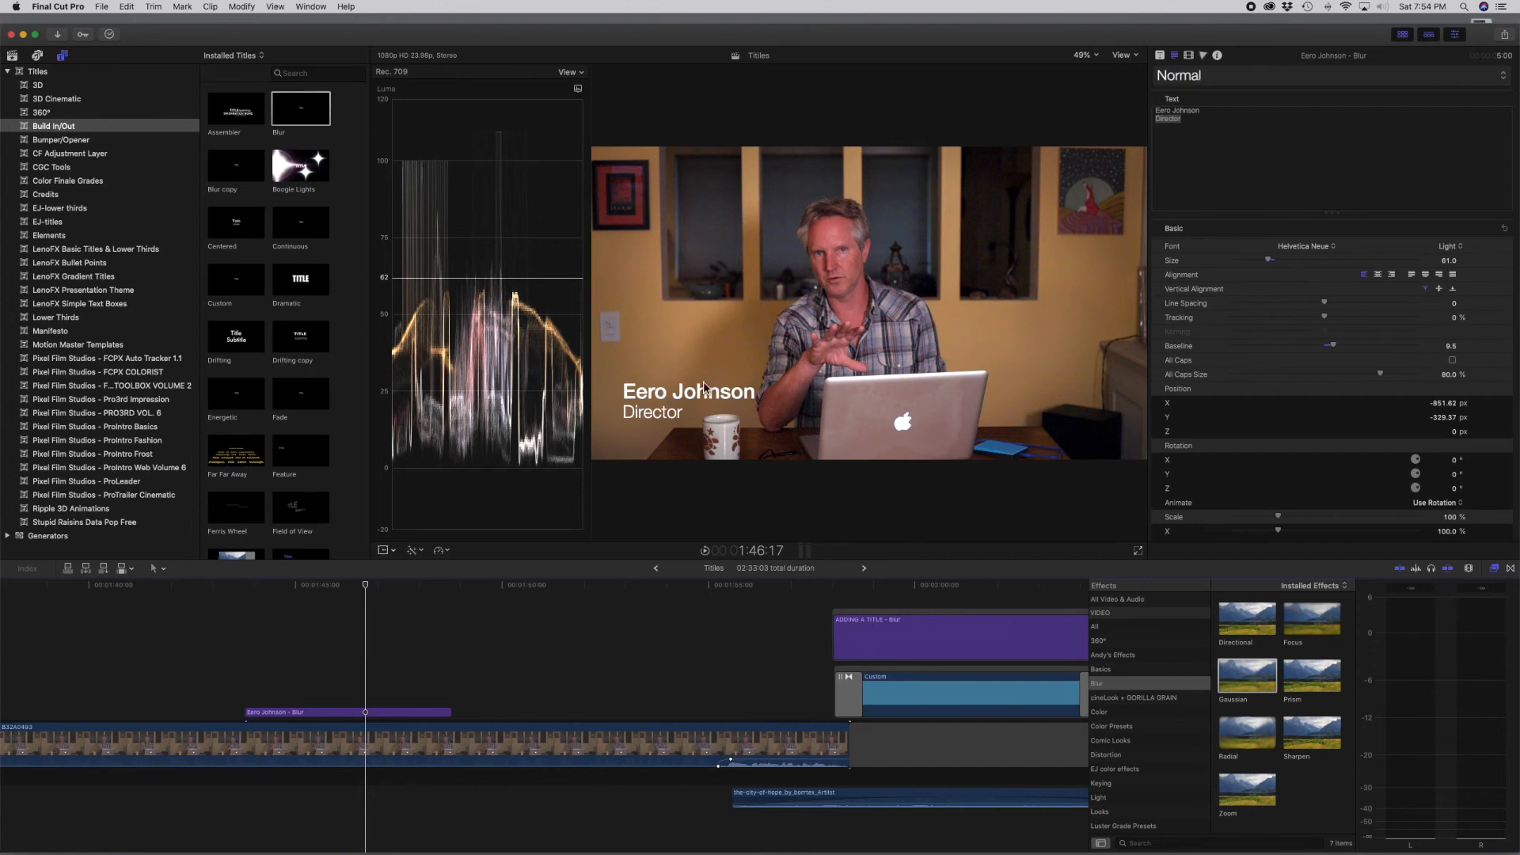
{"action": "left_click_drag", "start_coordinate": [677, 416], "coordinate": [684, 420]}
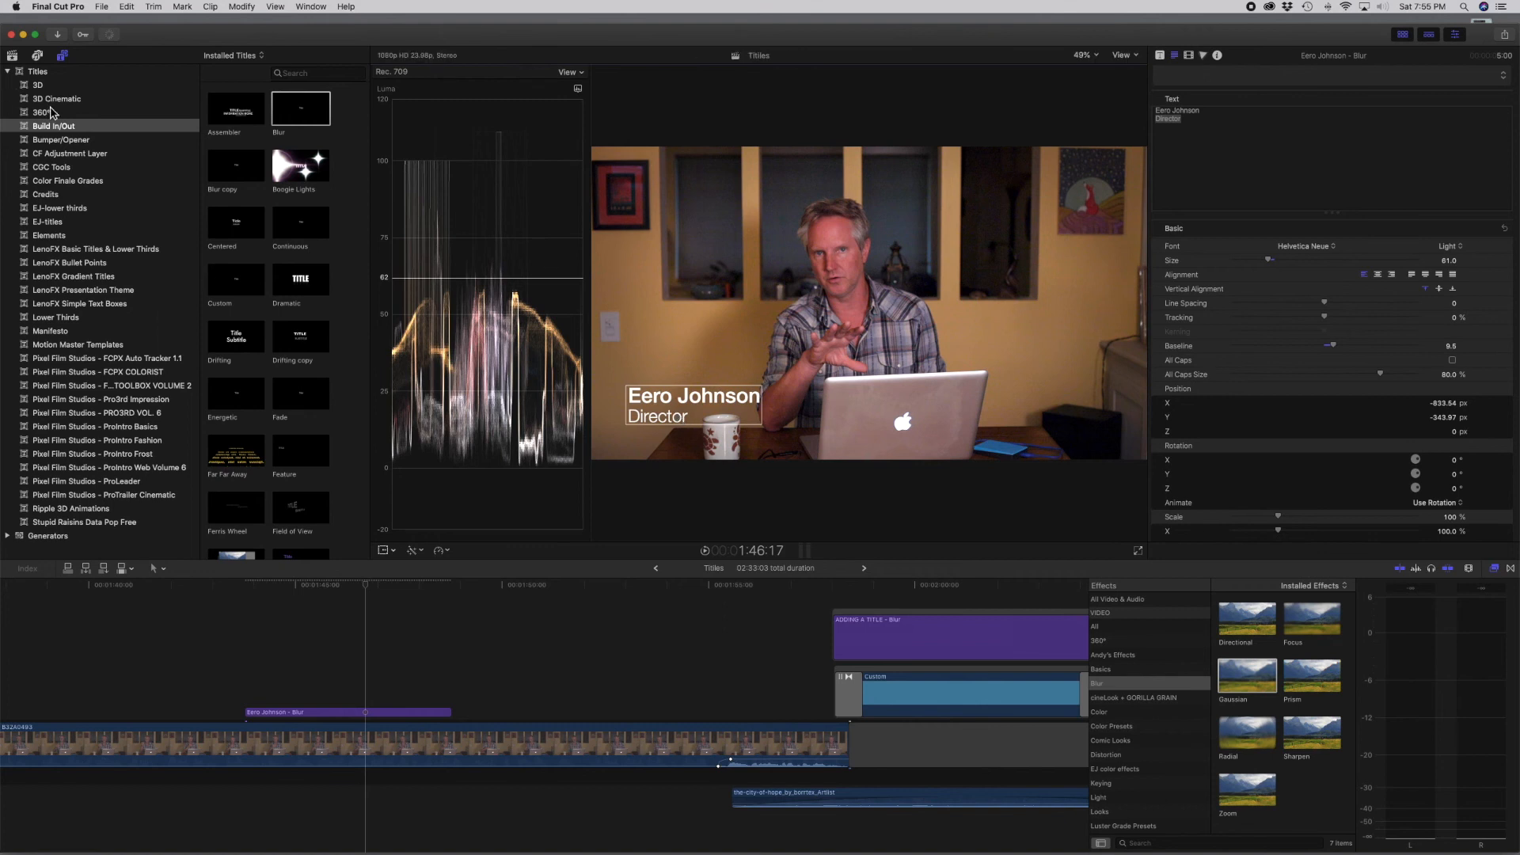
Place a Custom solid from Generators > Solids under the title in the timeline
{"action": "left_click", "coordinate": [9, 72]}
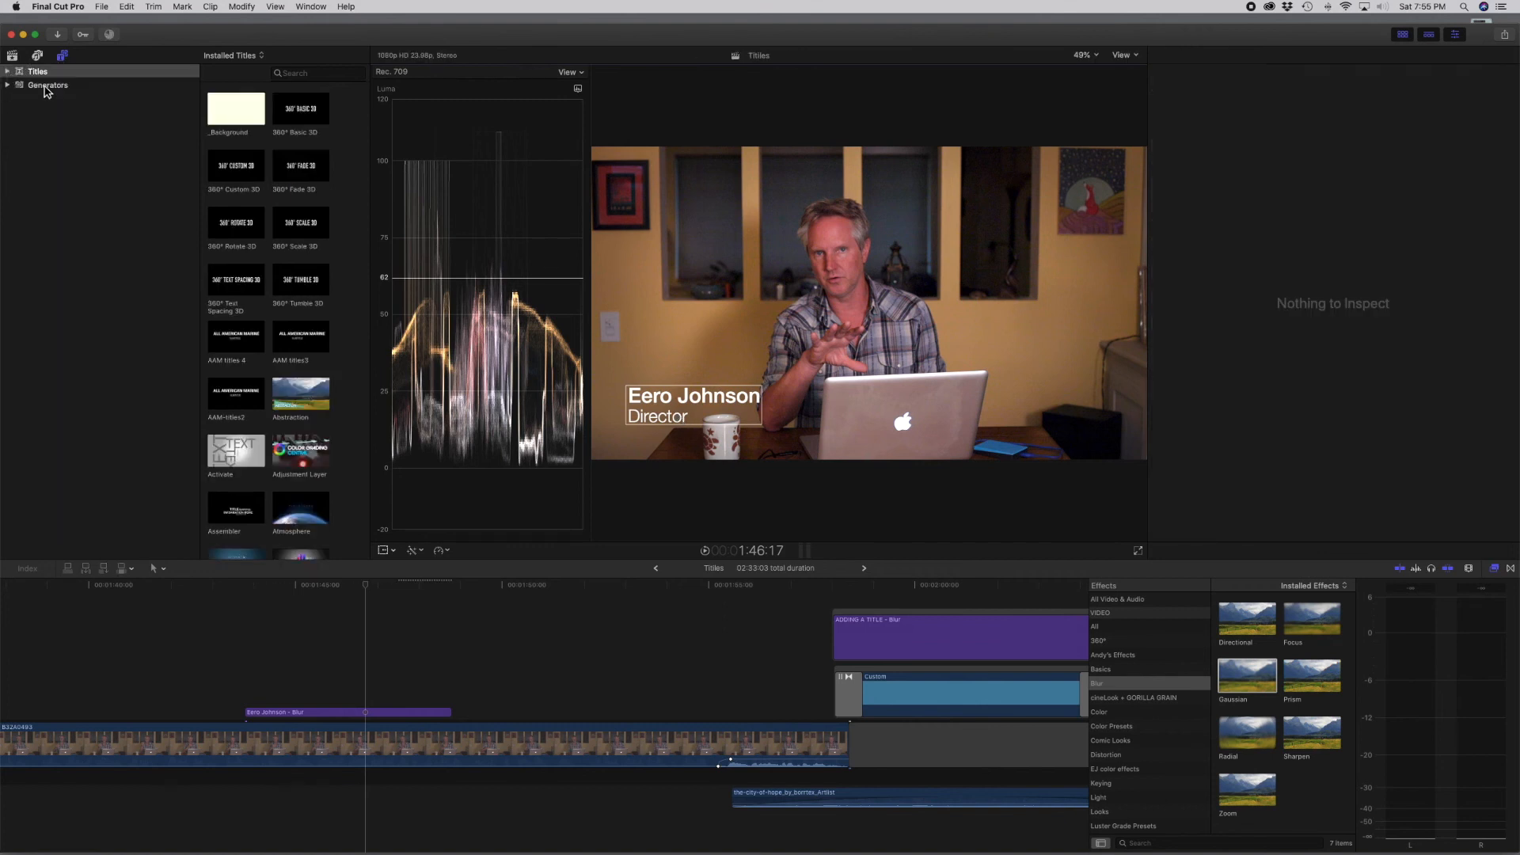
{"action": "left_click", "coordinate": [45, 86]}
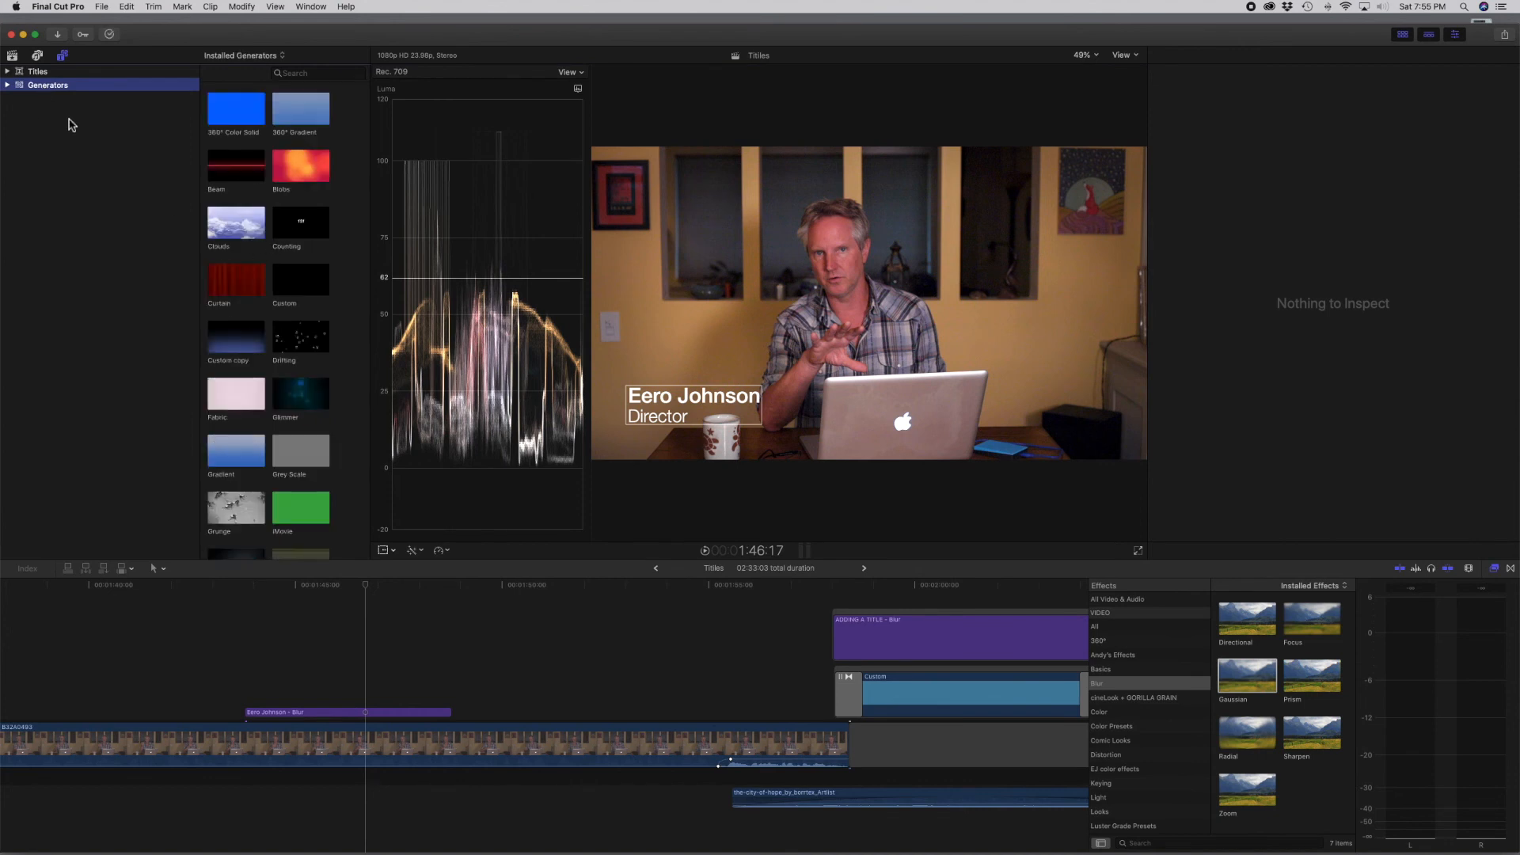
{"action": "left_click", "coordinate": [8, 85]}
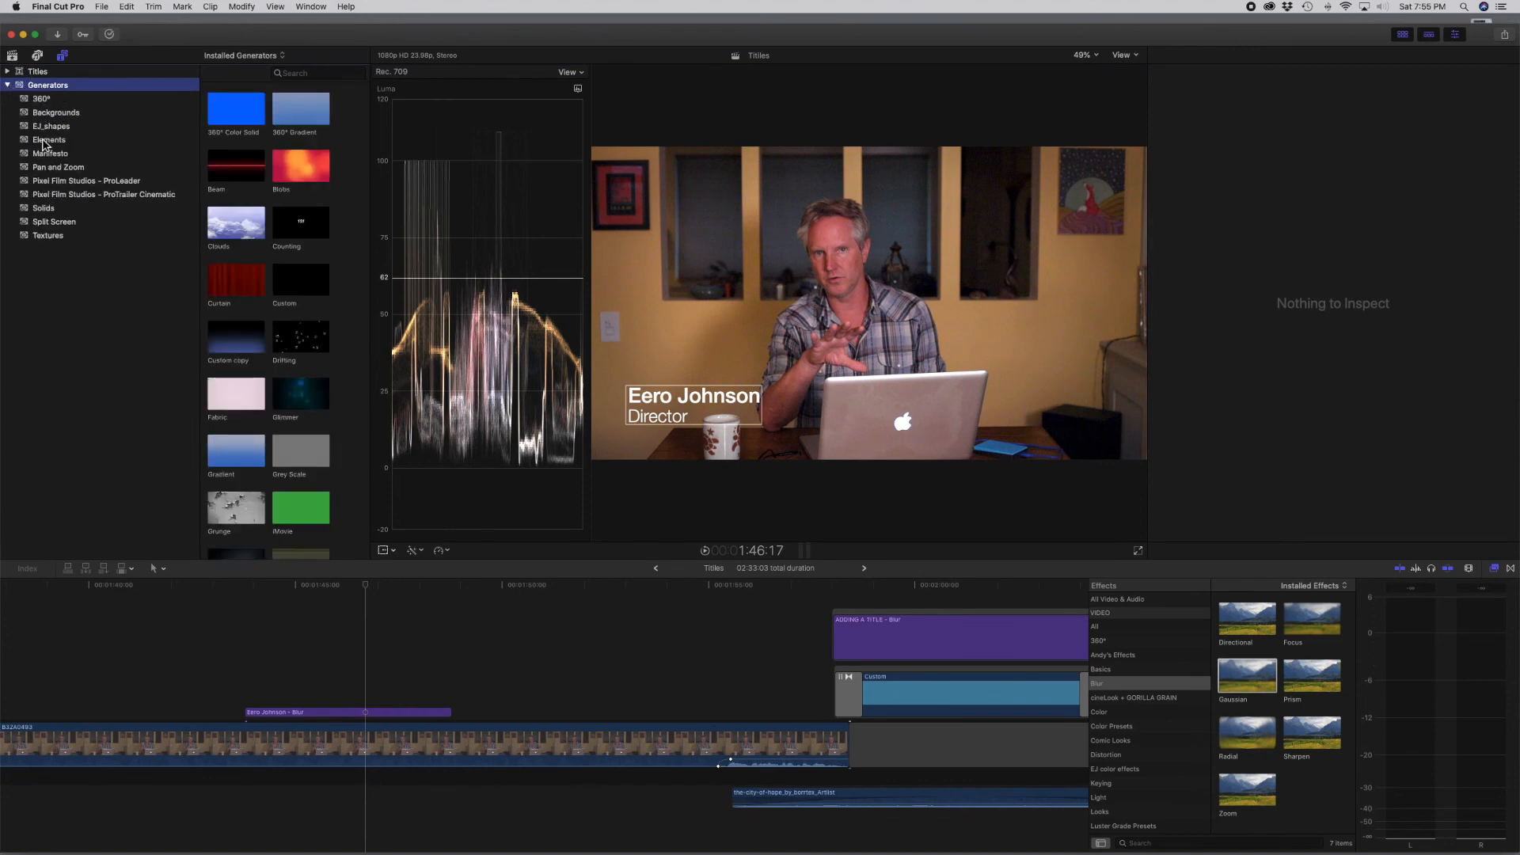
{"action": "left_click", "coordinate": [64, 209]}
{"action": "left_click_drag", "start_coordinate": [228, 118], "coordinate": [245, 697]}
Trim the Custom solid's end to match the title's length
{"action": "left_click", "coordinate": [674, 699]}
{"action": "left_click", "coordinate": [675, 700]}
{"action": "left_click_drag", "start_coordinate": [676, 701], "coordinate": [437, 697]}
{"action": "left_click", "coordinate": [365, 606]}
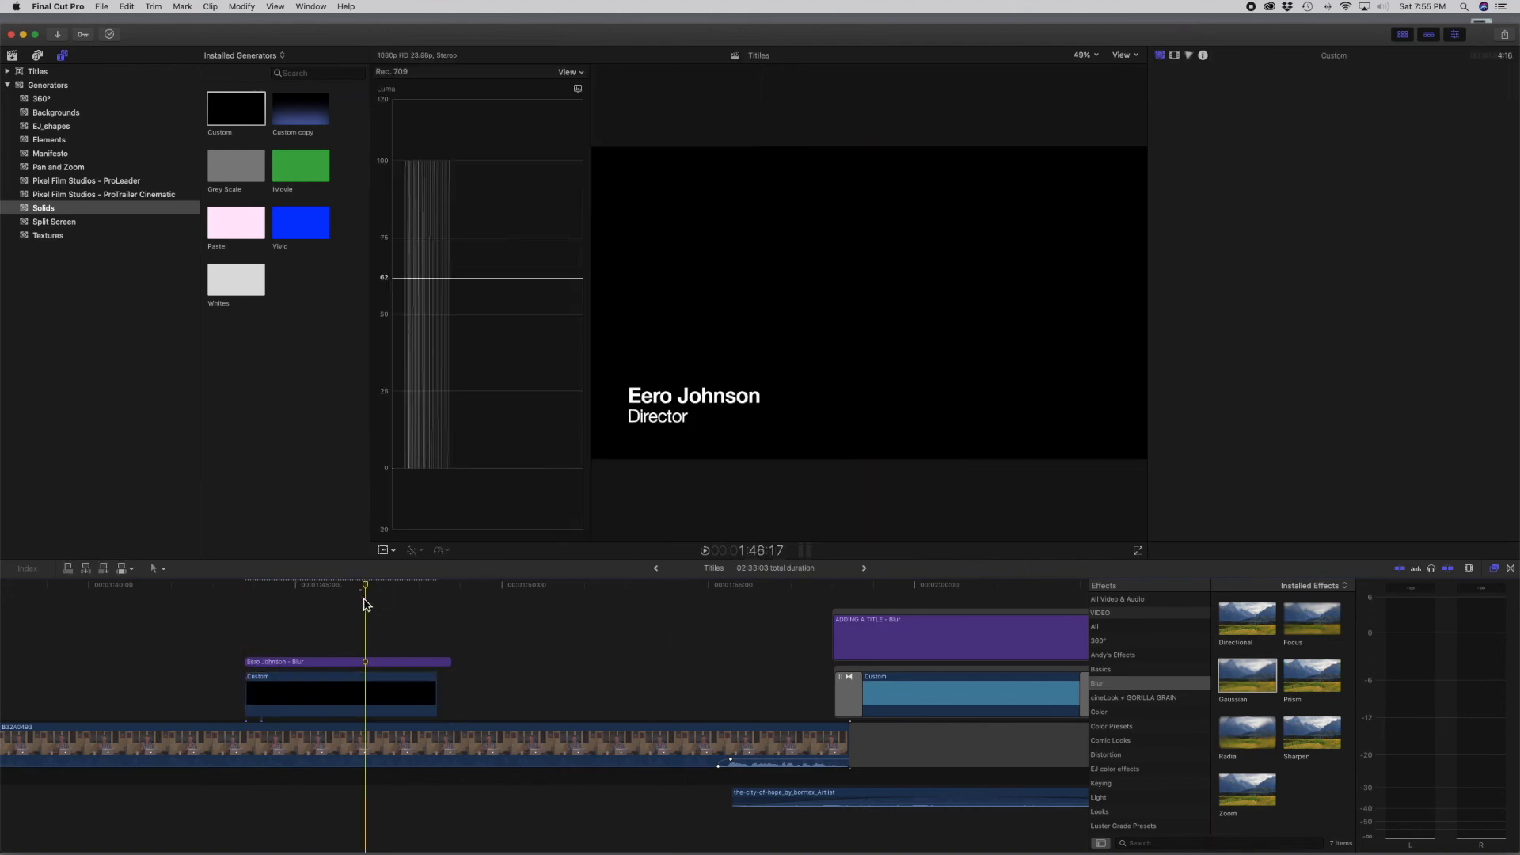
{"action": "left_click", "coordinate": [368, 685]}
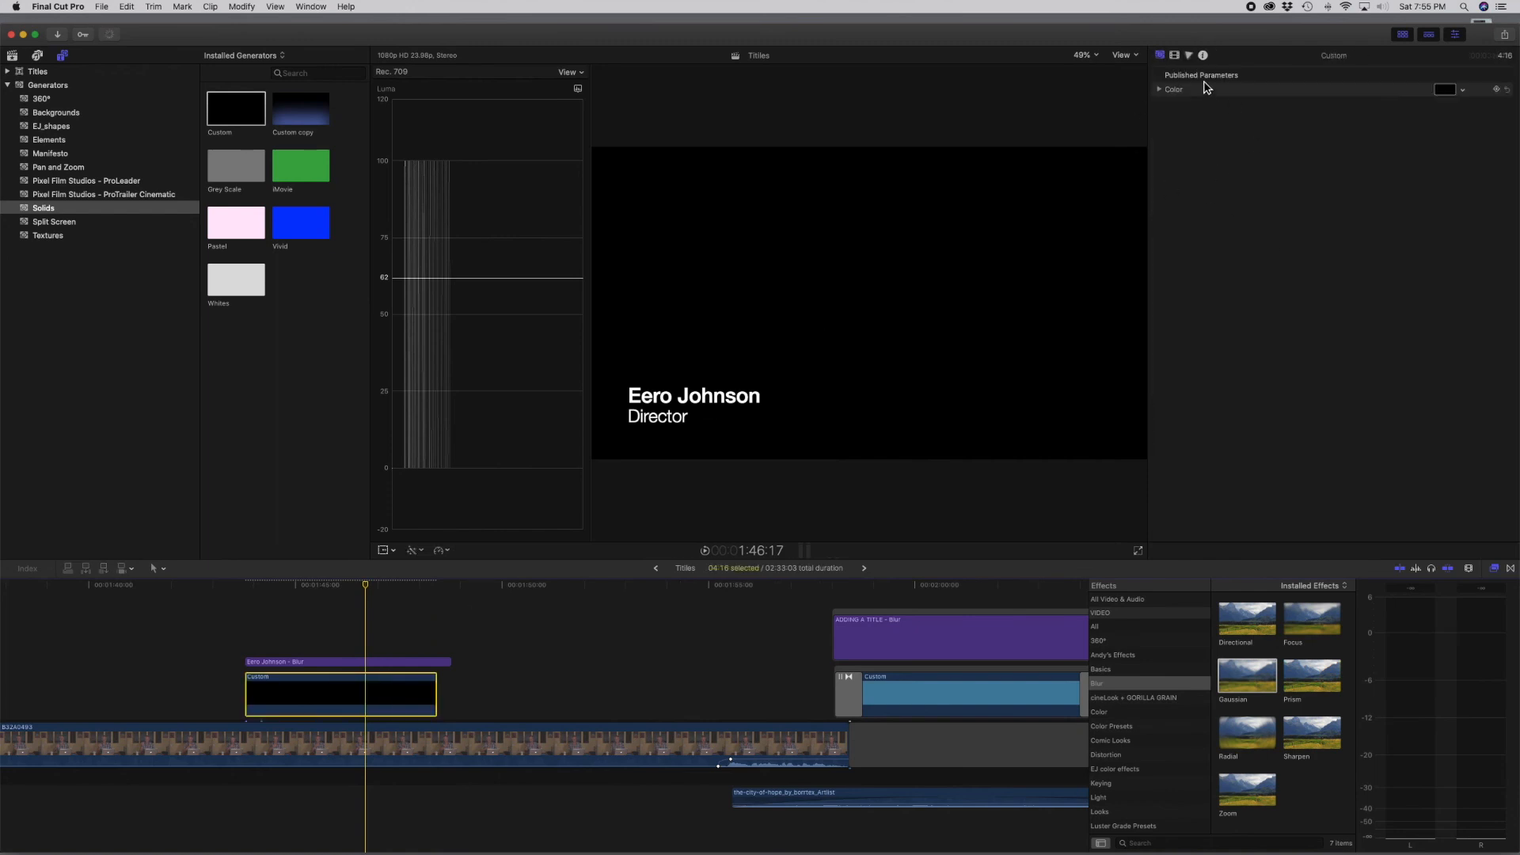
Crop the solid's right, top and bottom into a bar and set Position X to -186
{"action": "left_click", "coordinate": [1175, 55]}
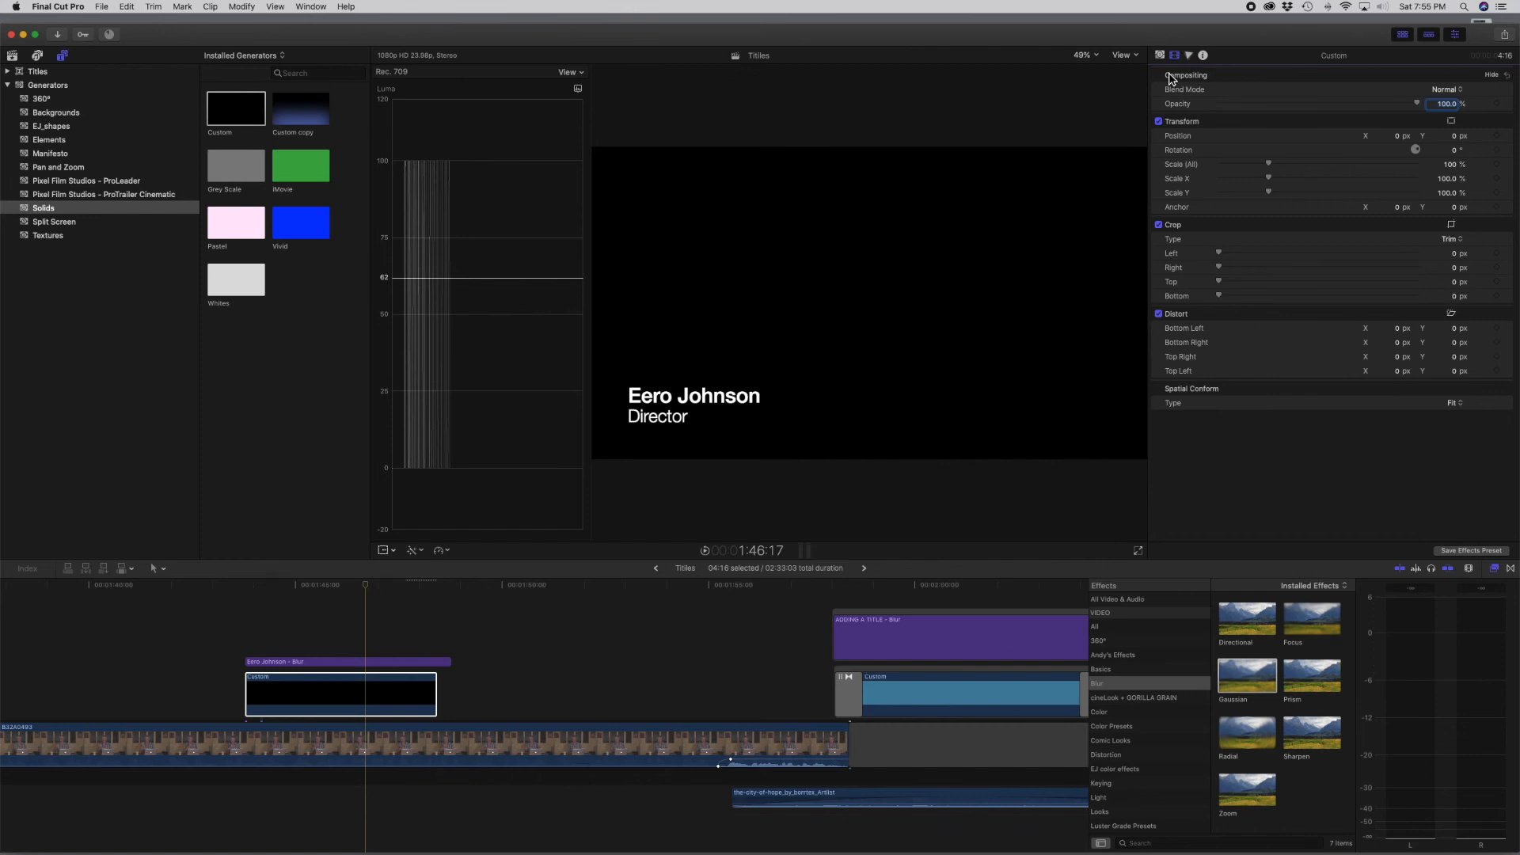
{"action": "left_click_drag", "start_coordinate": [1220, 272], "coordinate": [1445, 282]}
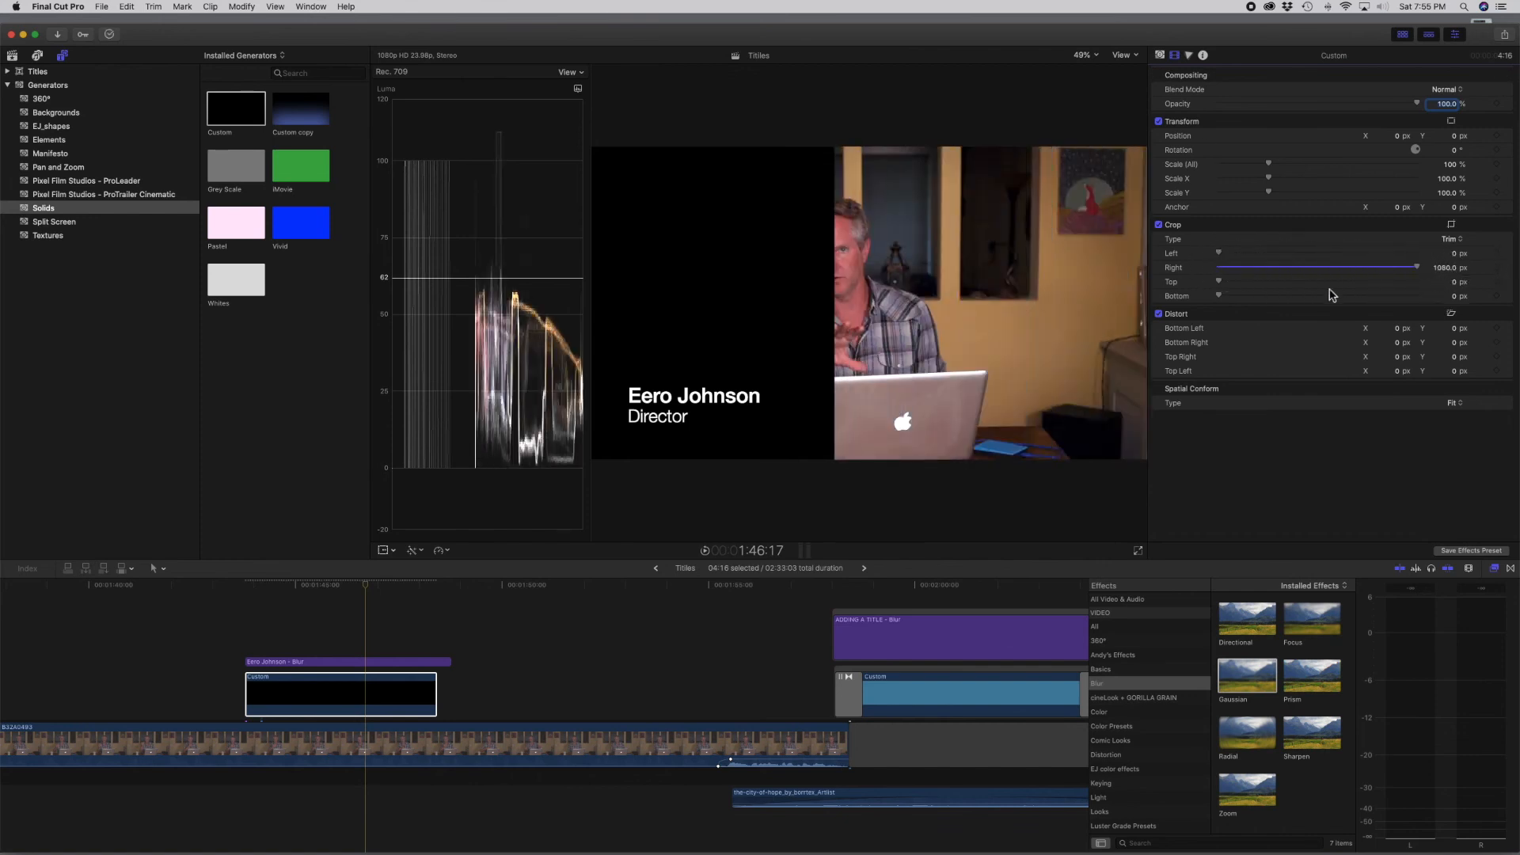
{"action": "left_click_drag", "start_coordinate": [1220, 283], "coordinate": [1372, 291]}
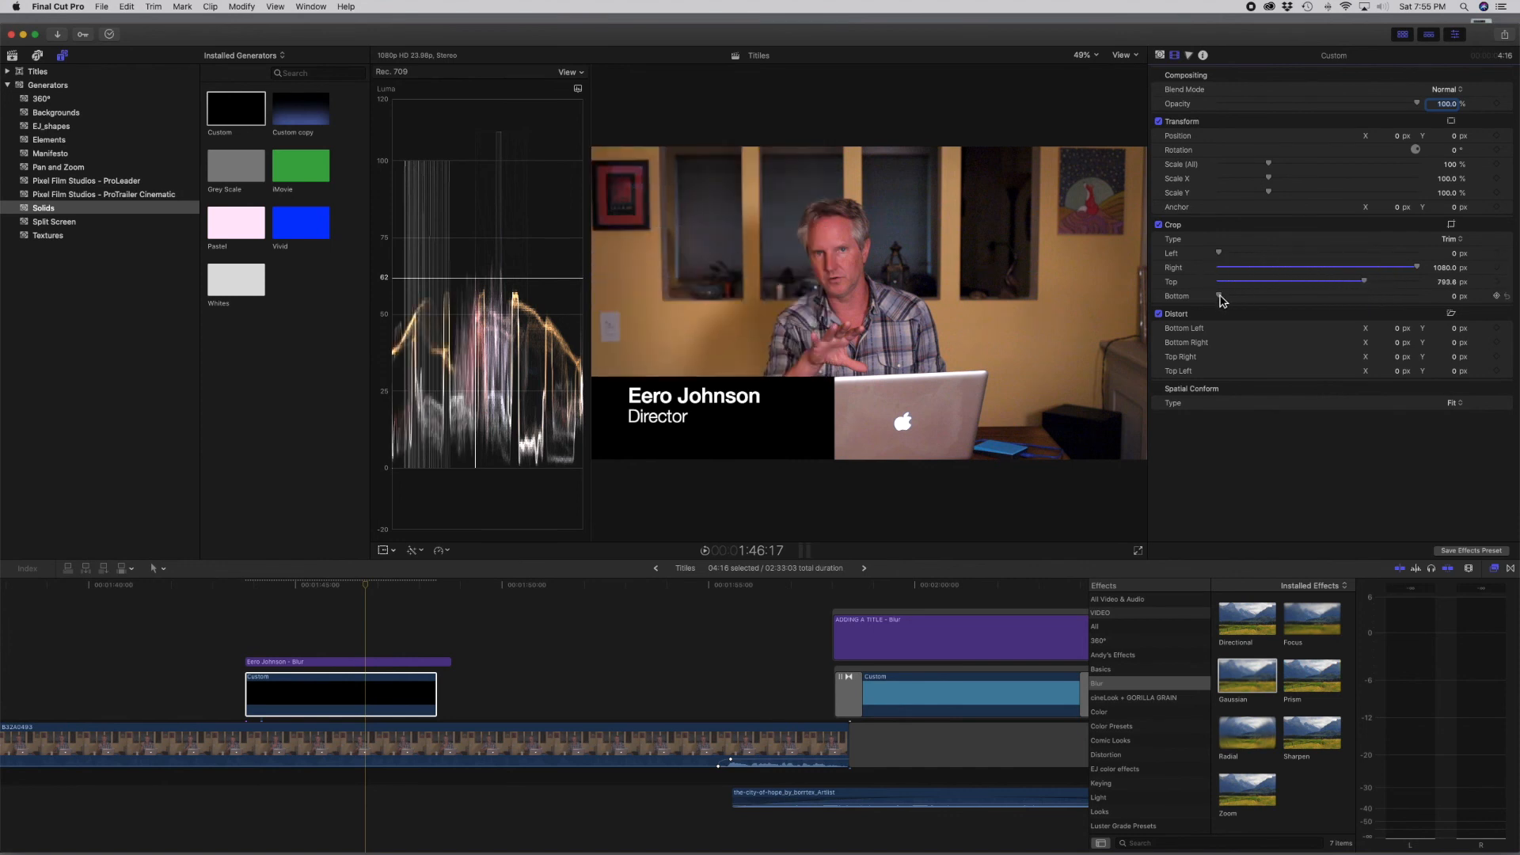
{"action": "mouse_move", "coordinate": [1223, 301]}
{"action": "left_mouse_down"}
{"action": "mouse_move", "coordinate": [1283, 298]}
{"action": "mouse_move", "coordinate": [1238, 299]}
{"action": "left_mouse_up"}
{"action": "left_click_drag", "start_coordinate": [1396, 137], "coordinate": [1277, 137]}
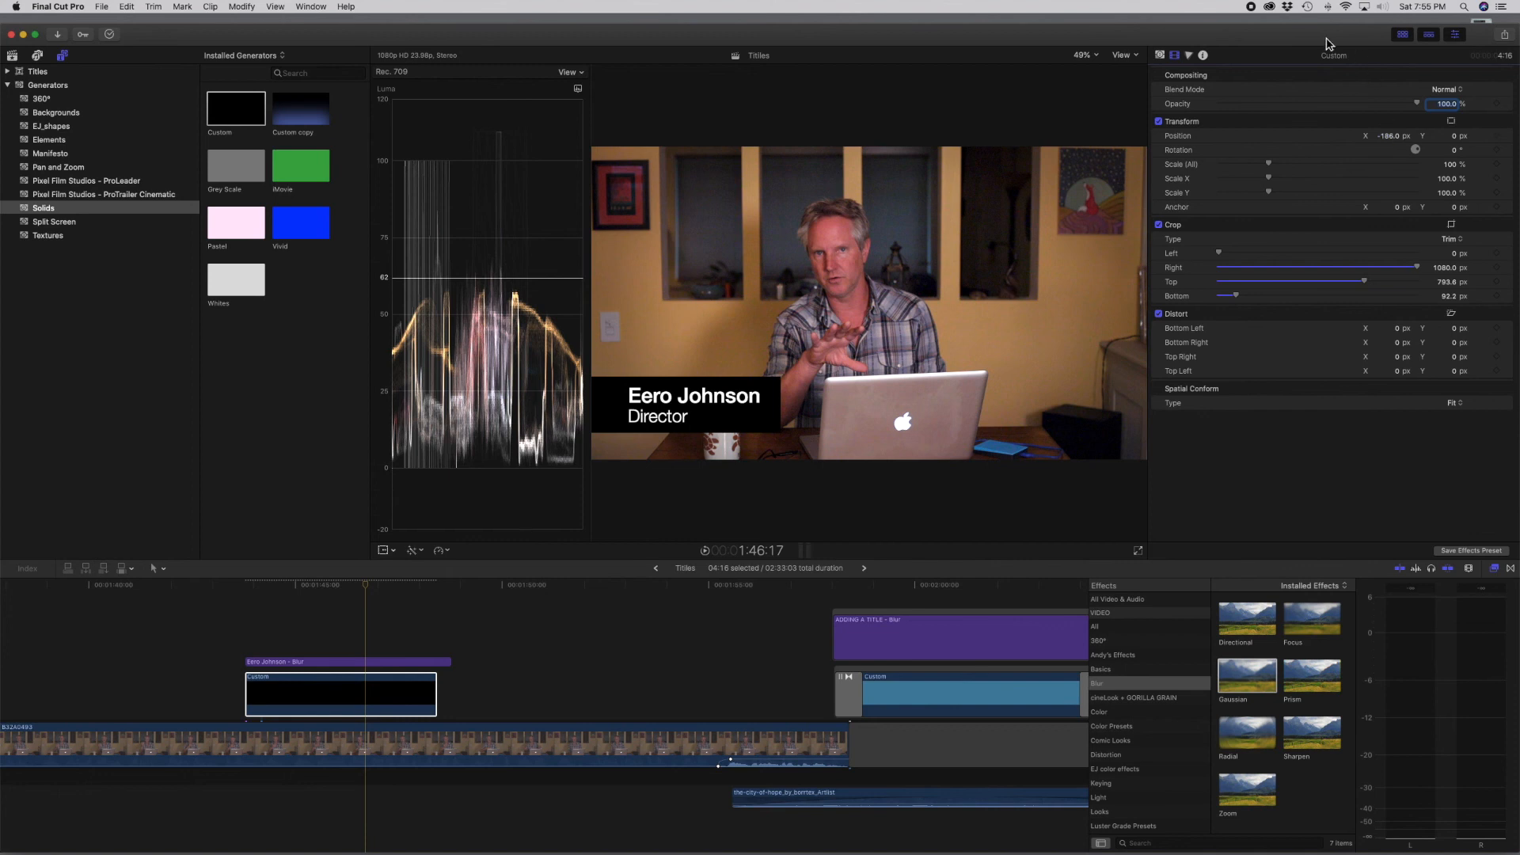
{"action": "left_click", "coordinate": [1161, 55]}
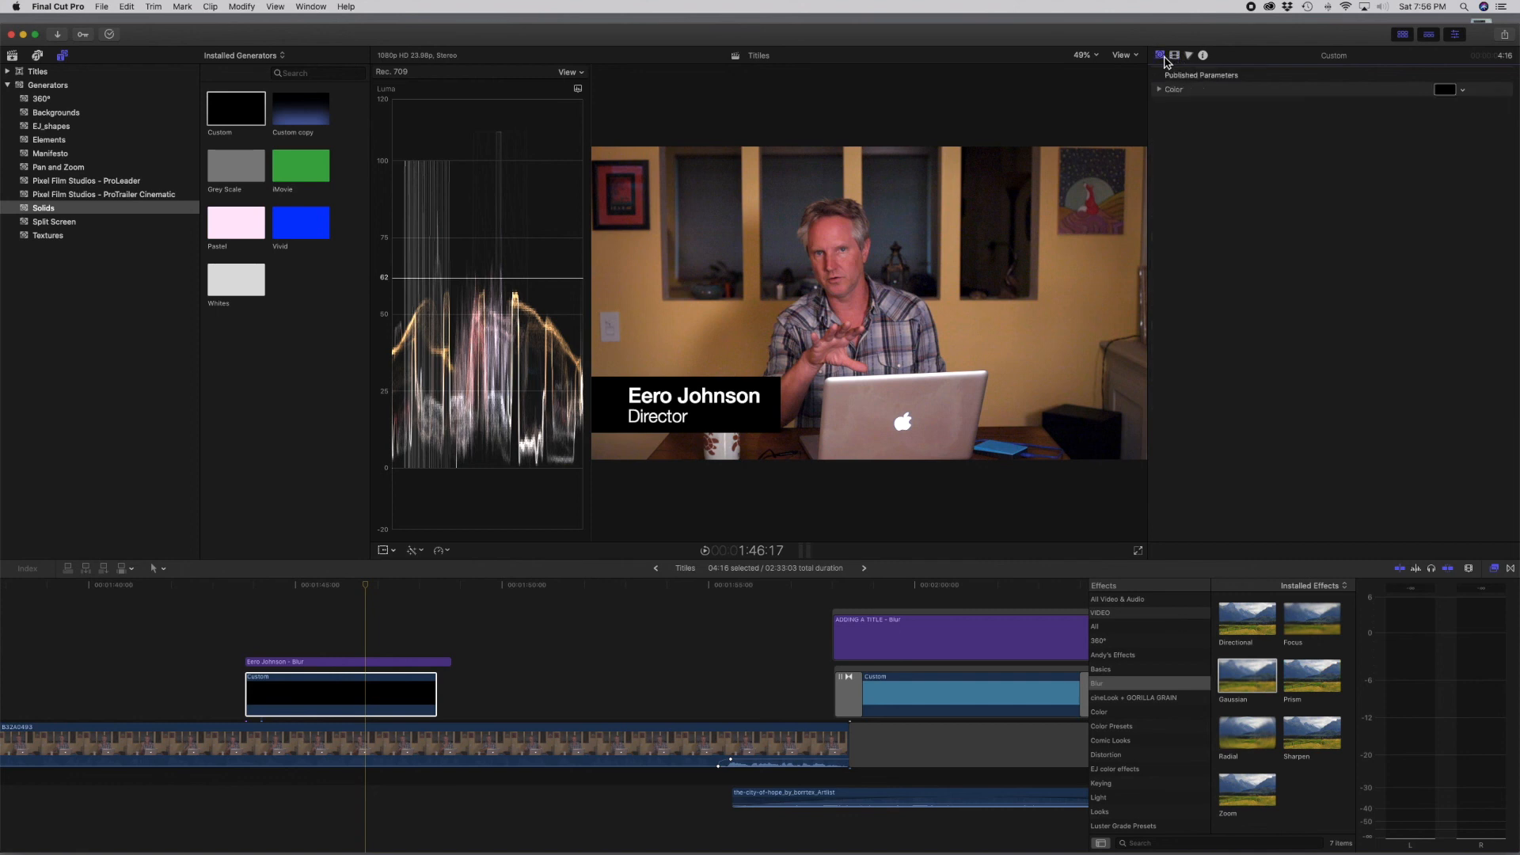
Change the solid bar's color from black to dark blue
{"action": "left_click", "coordinate": [1447, 91]}
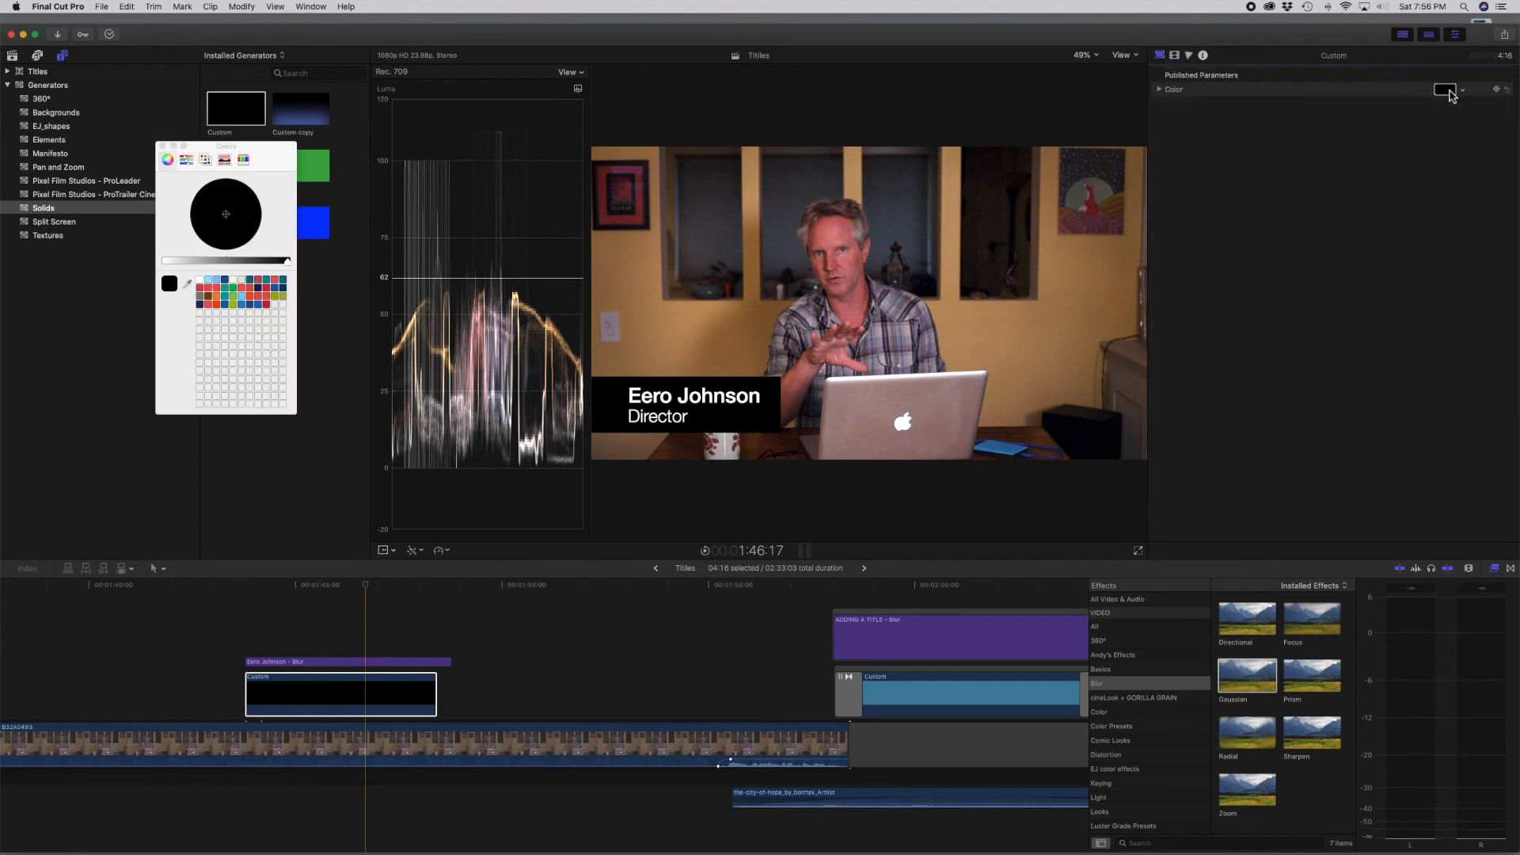
{"action": "left_click", "coordinate": [276, 297]}
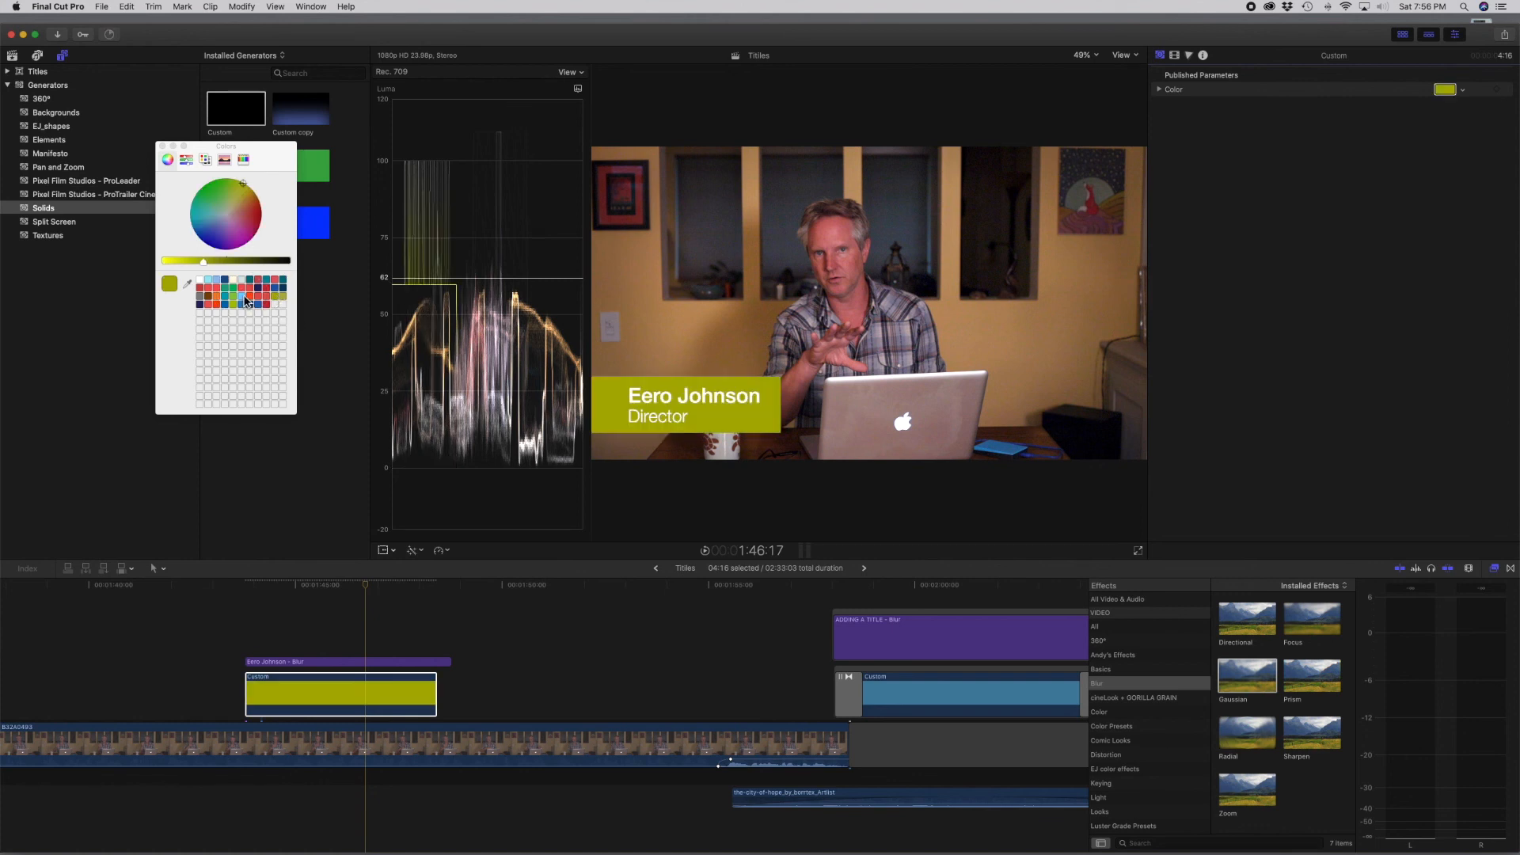
{"action": "left_click", "coordinate": [244, 298]}
{"action": "left_click", "coordinate": [225, 283]}
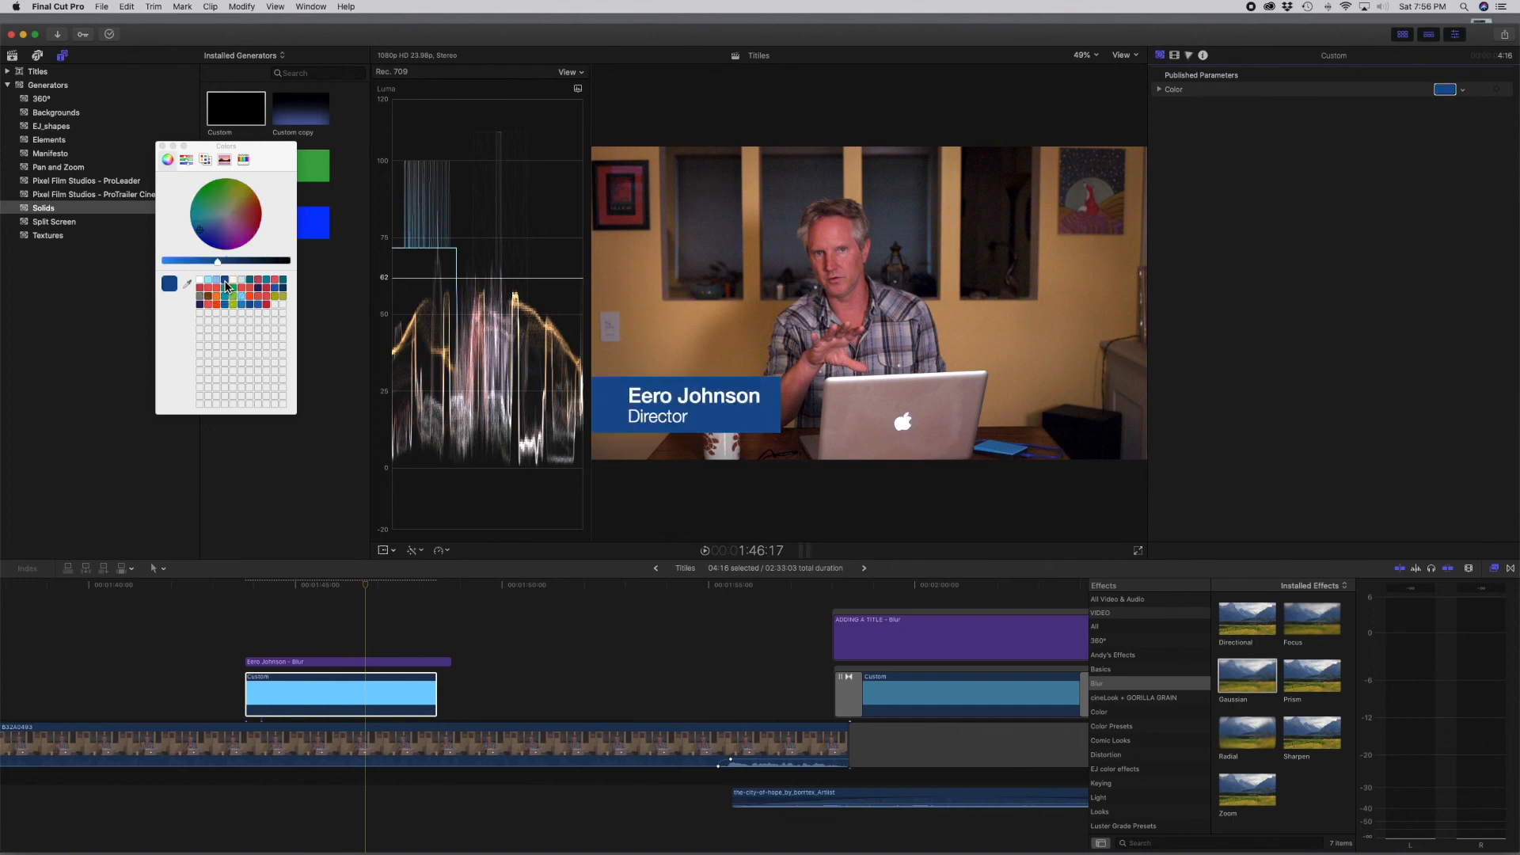
Play back the lower-third over the video from just before the title
{"action": "left_click", "coordinate": [228, 587]}
{"action": "key", "text": "space"}
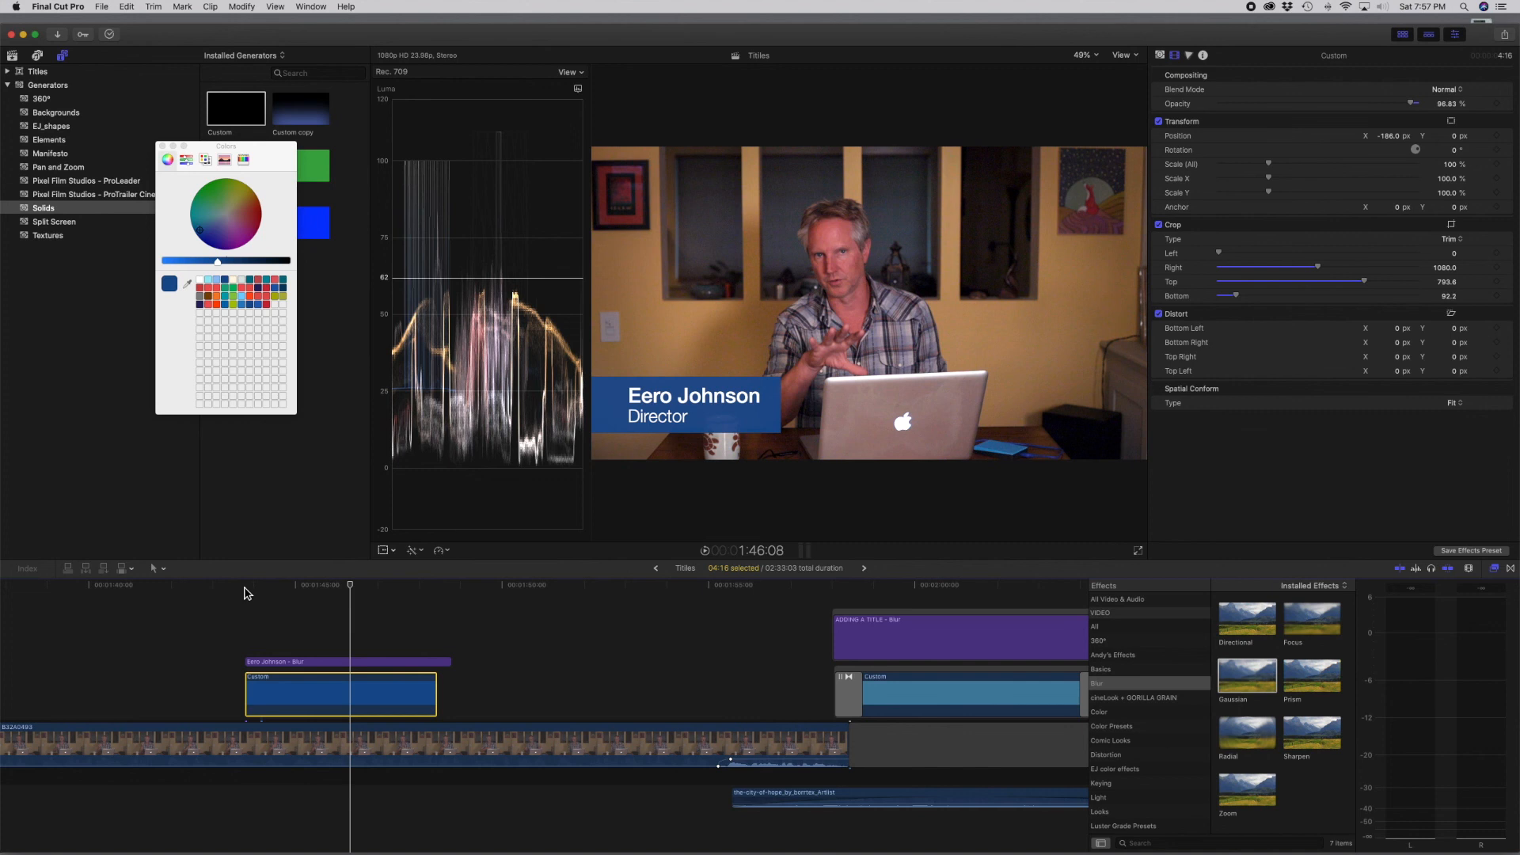
{"action": "key", "text": "space"}
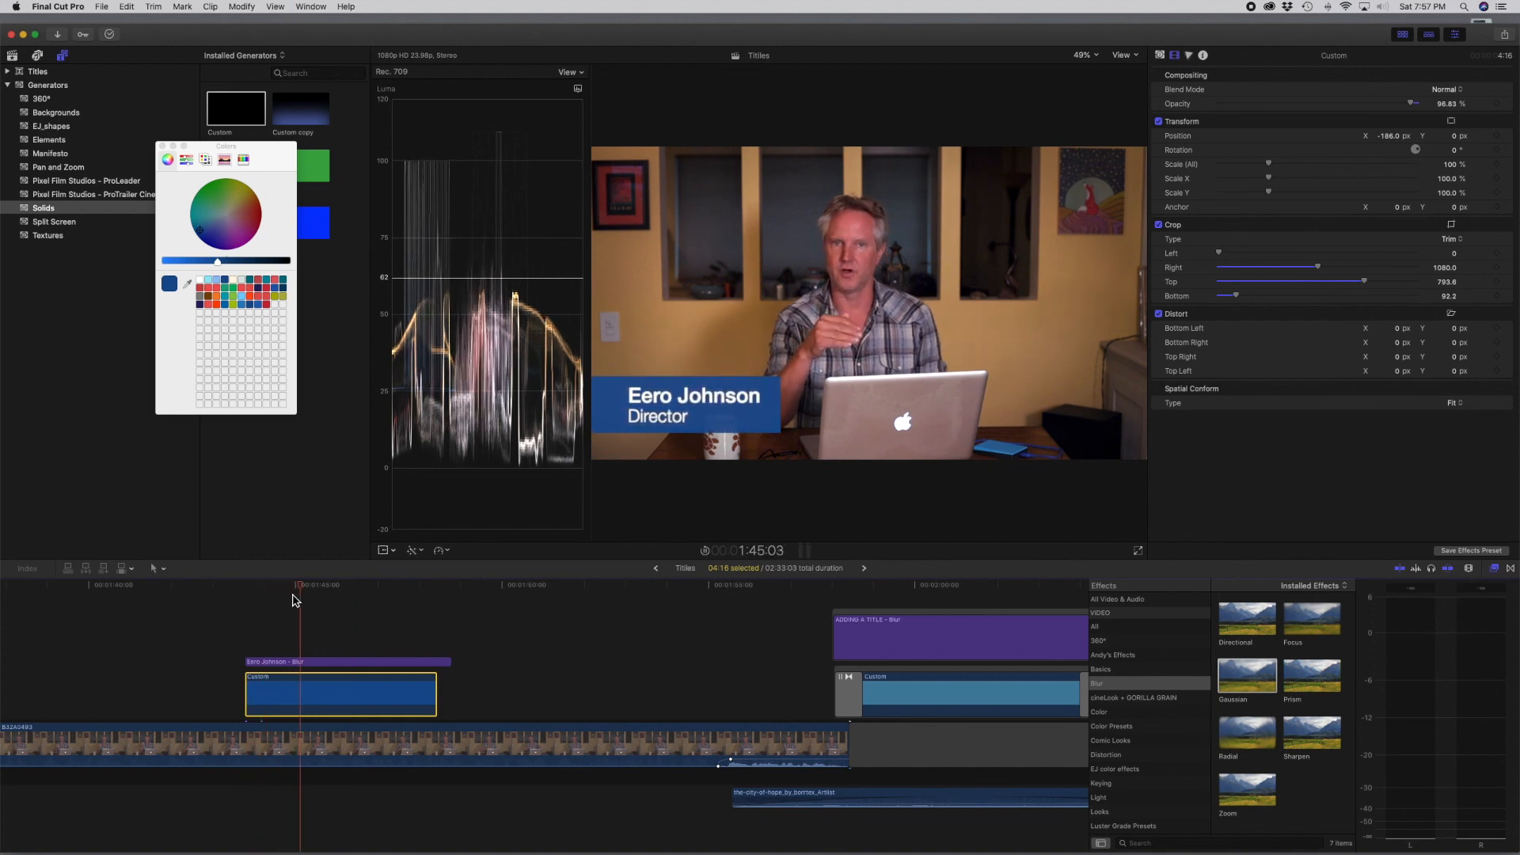